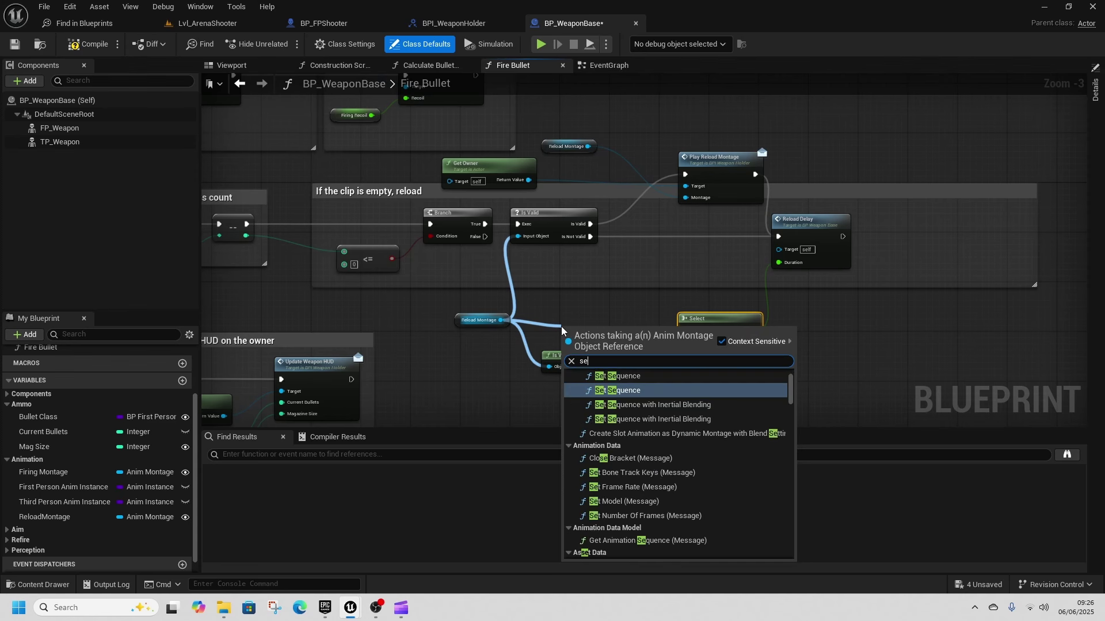
Get the Sequence Length from the lower Reload Montage reference and feed it into the Select node's True input.
{"action": "scroll", "coordinate": [659, 449], "scroll_direction": "down", "scroll_amount": 2}
{"action": "scroll", "coordinate": [658, 449], "scroll_direction": "down", "scroll_amount": 3}
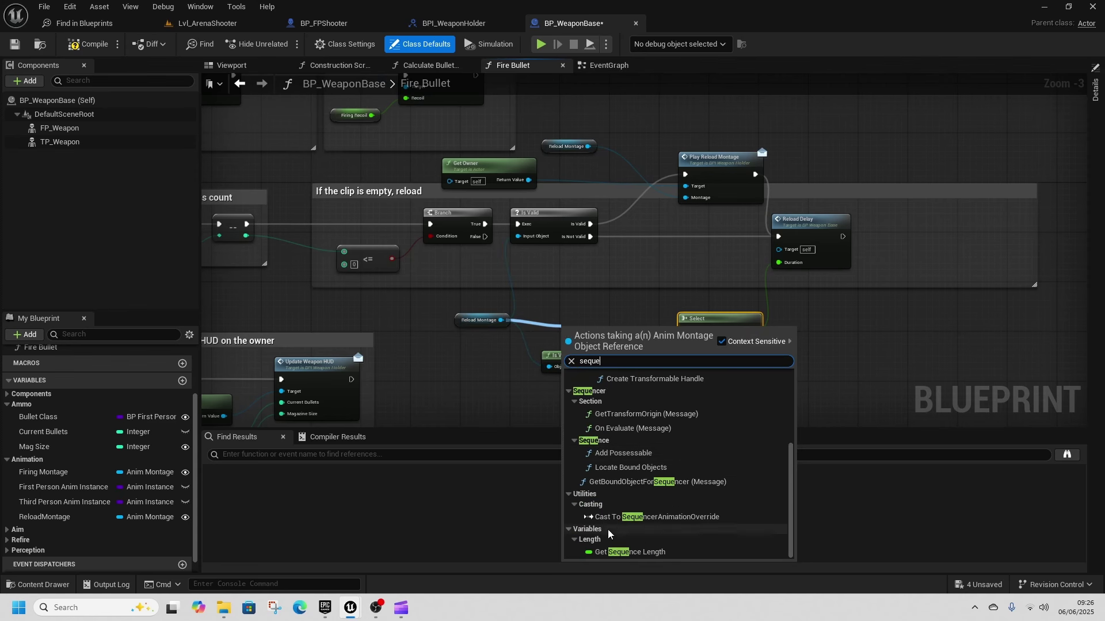
{"action": "left_click", "coordinate": [616, 553]}
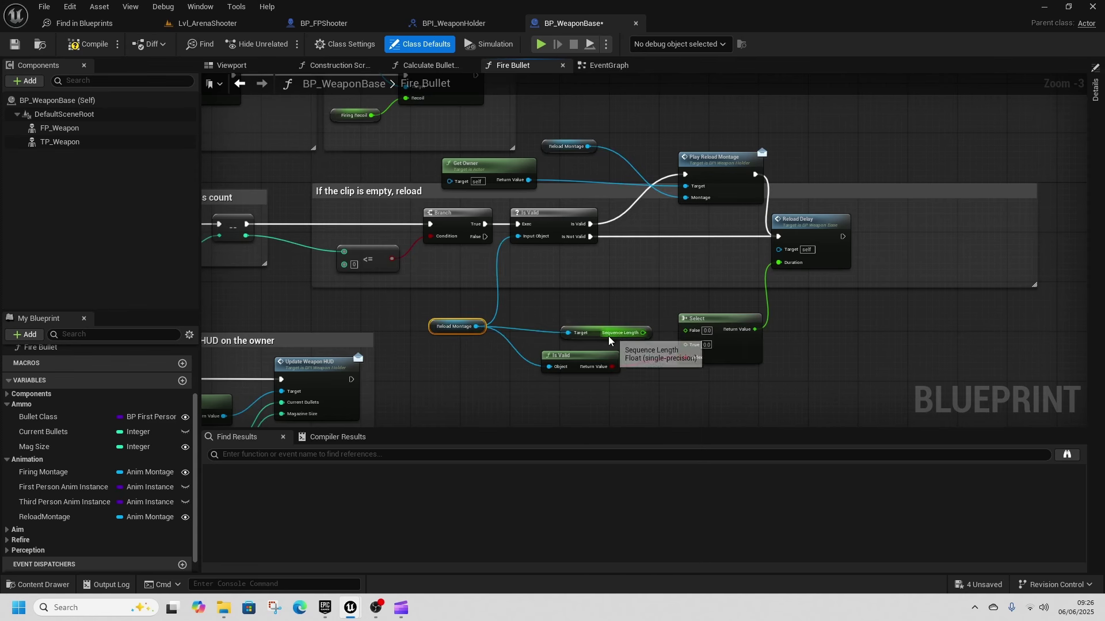
{"action": "left_click_drag", "start_coordinate": [623, 335], "coordinate": [722, 316]}
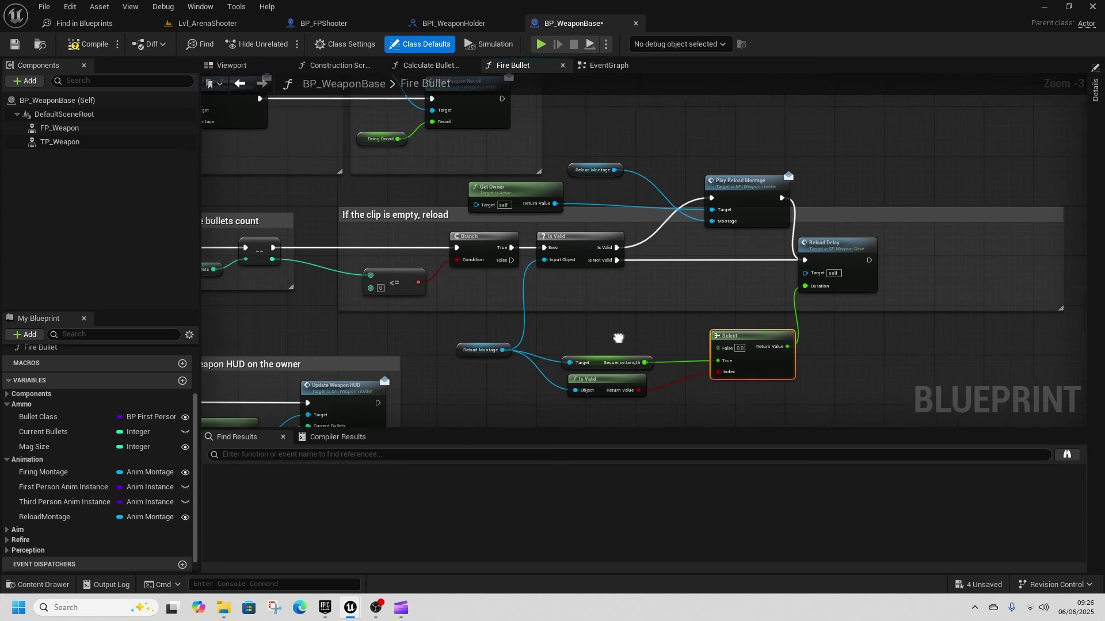
Promote the Select node's False input to a new float variable named RealoadDuration.
{"action": "right_click_drag", "start_coordinate": [610, 322], "coordinate": [636, 345]}
{"action": "left_click_drag", "start_coordinate": [721, 346], "coordinate": [643, 335]}
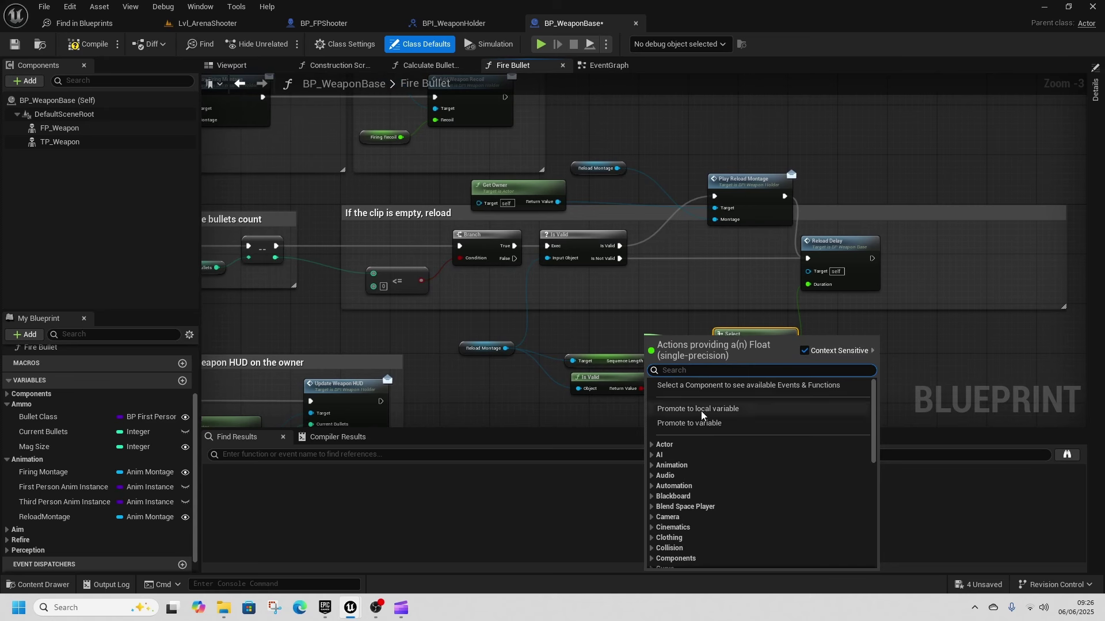
{"action": "left_click", "coordinate": [689, 424]}
{"action": "right_click", "coordinate": [28, 564]}
{"action": "left_click", "coordinate": [74, 482]}
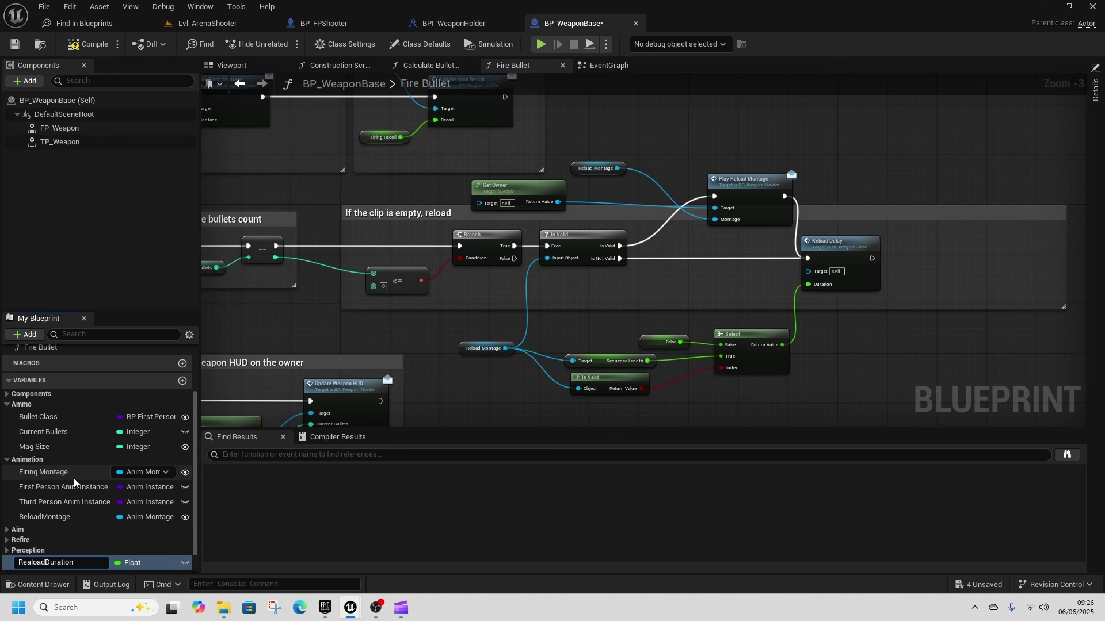
Make the RealoadDuration variable instance editable.
{"action": "left_click", "coordinate": [1095, 93]}
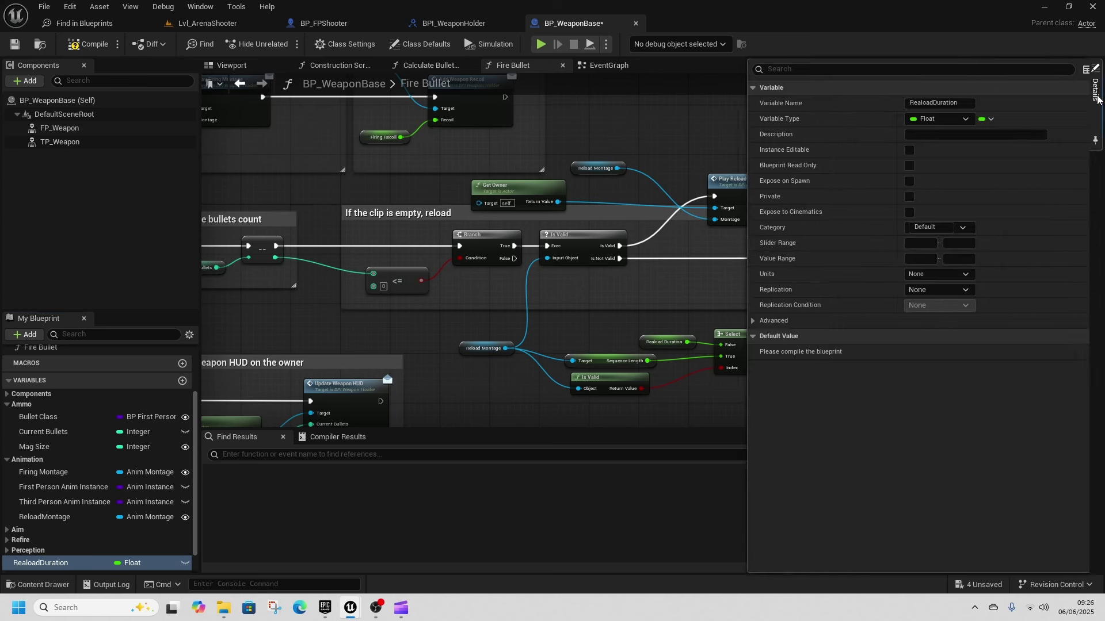
{"action": "left_click", "coordinate": [894, 152]}
{"action": "left_click", "coordinate": [1094, 95]}
{"action": "left_click", "coordinate": [1094, 92]}
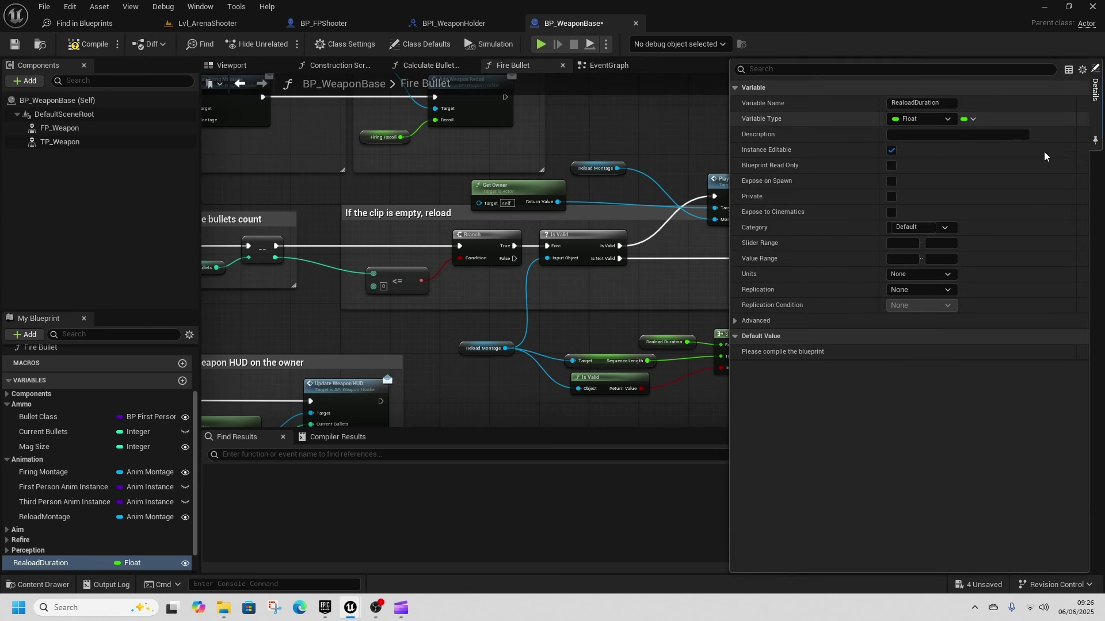
{"action": "left_click", "coordinate": [854, 323]}
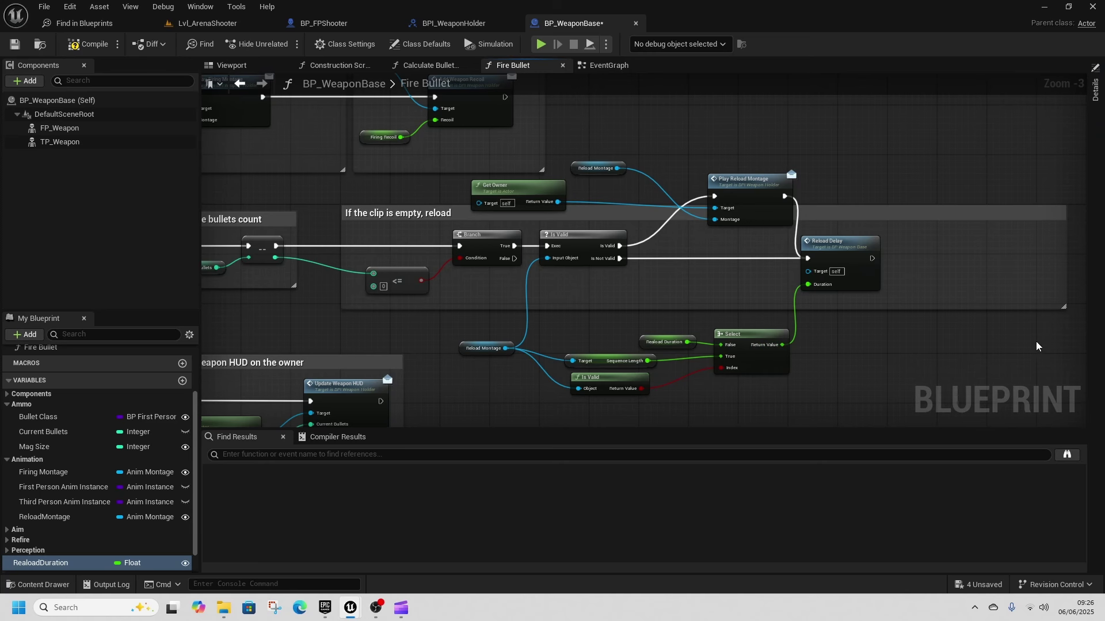
Extend the upper edge of the "Update the weapon HUD on the owner" comment box upward to give its nodes more room.
{"action": "scroll", "coordinate": [938, 348], "scroll_direction": "down", "scroll_amount": 2}
{"action": "right_click_drag", "start_coordinate": [912, 374], "coordinate": [944, 287]}
{"action": "scroll", "coordinate": [503, 257], "scroll_direction": "up", "scroll_amount": 3}
{"action": "right_click_drag", "start_coordinate": [645, 314], "coordinate": [523, 233]}
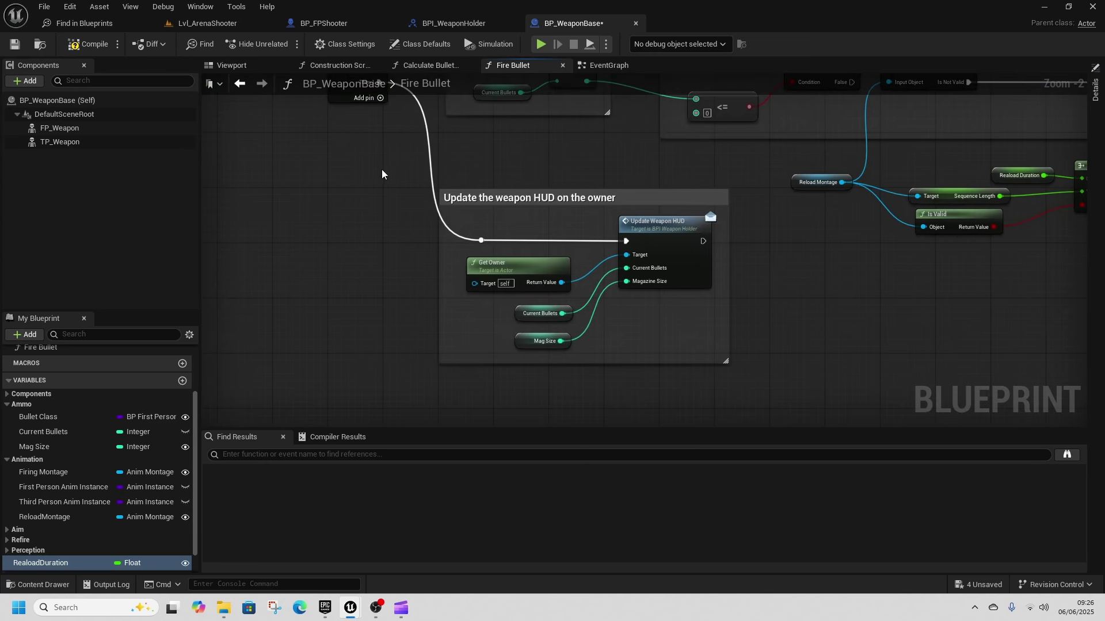
{"action": "left_click_drag", "start_coordinate": [593, 188], "coordinate": [620, 166]}
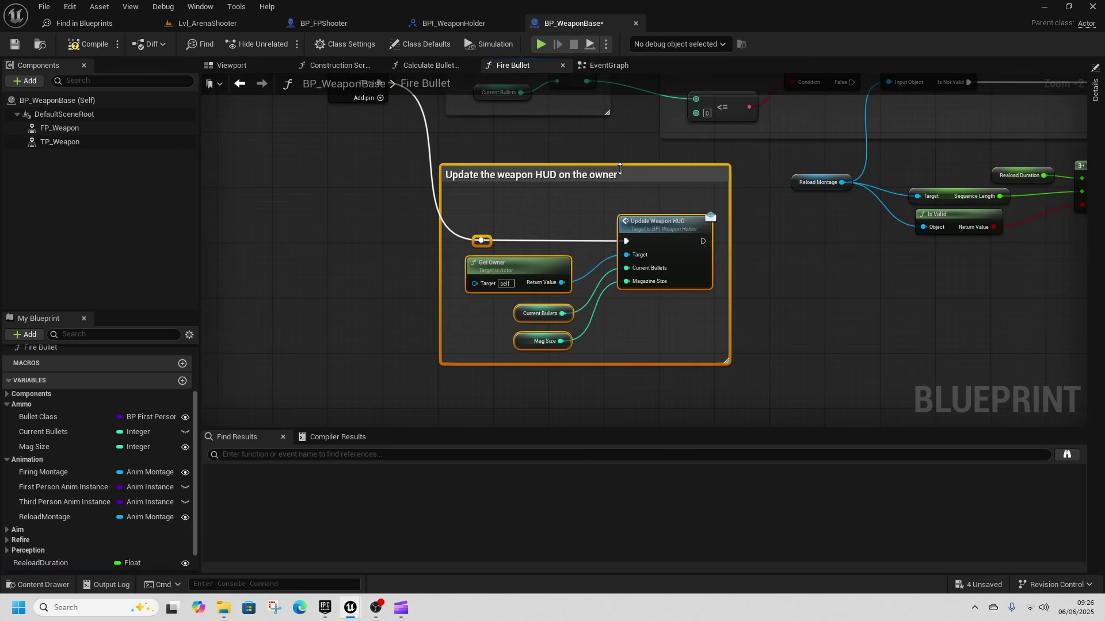
Disconnect the weapon HUD update group from the Sequence node and move the whole group below the reload duration Select node.
{"action": "scroll", "coordinate": [661, 305], "scroll_direction": "down", "scroll_amount": 2}
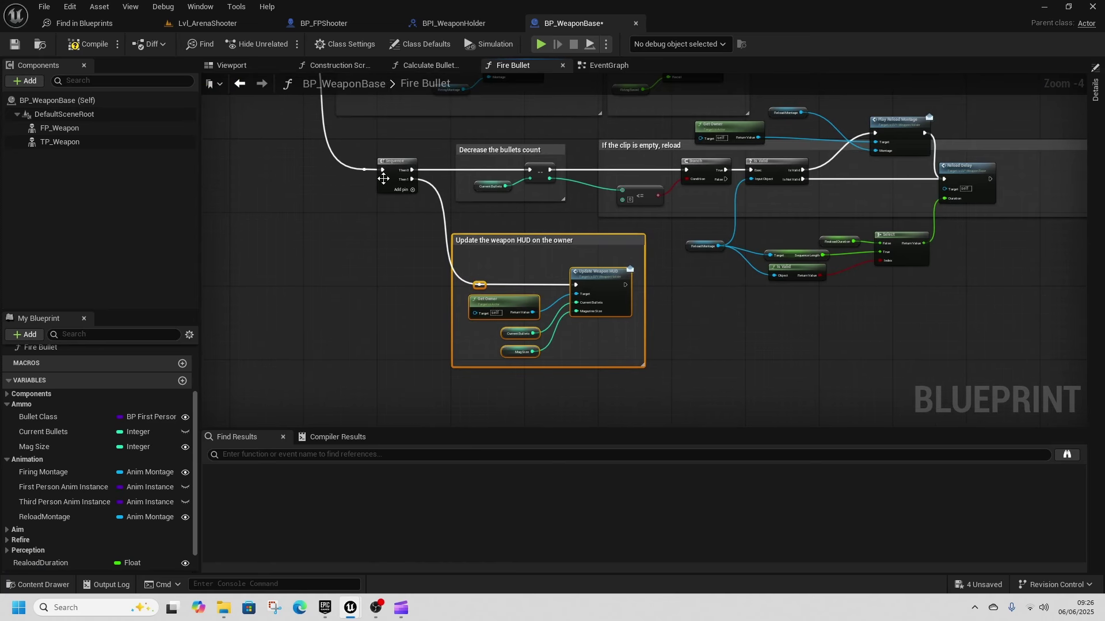
{"action": "double_click", "coordinate": [424, 178]}
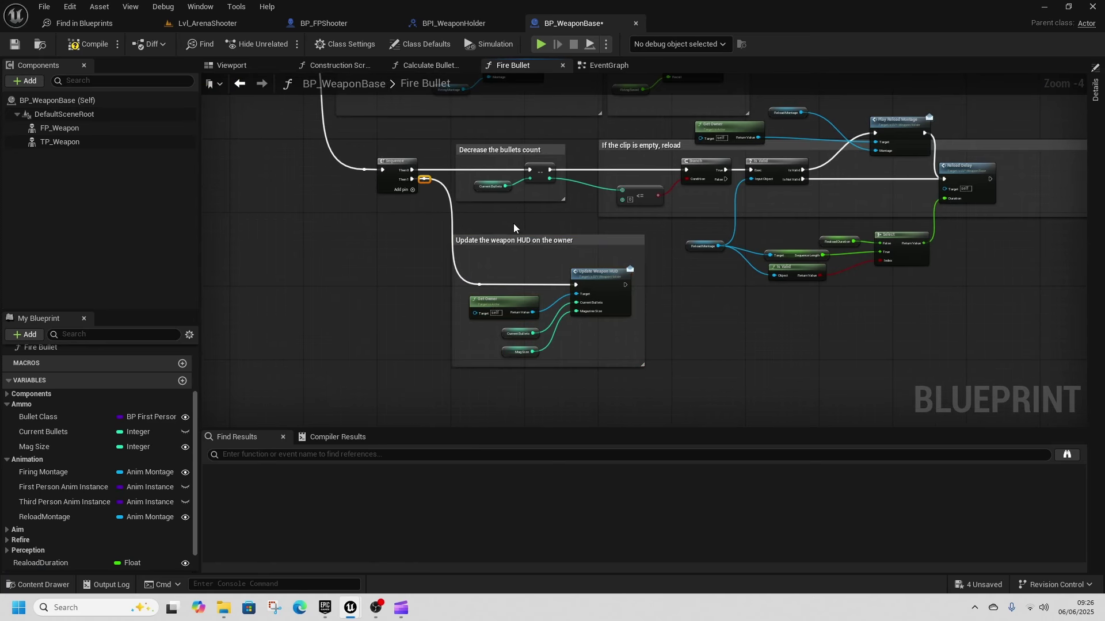
{"action": "left_click_drag", "start_coordinate": [408, 220], "coordinate": [671, 370]}
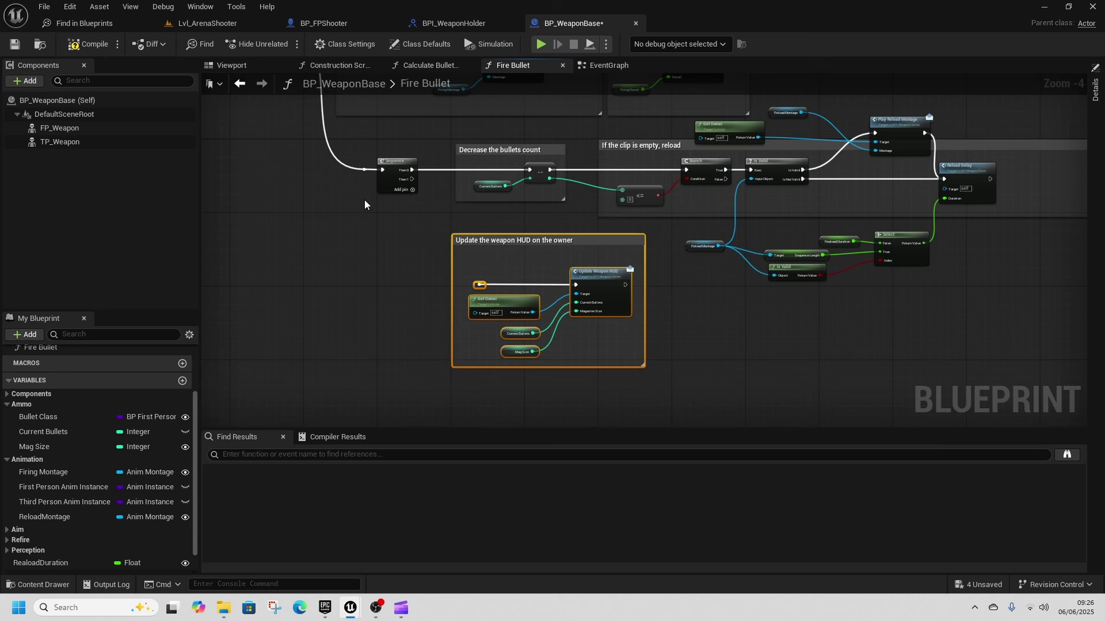
{"action": "left_click_drag", "start_coordinate": [510, 240], "coordinate": [1010, 278]}
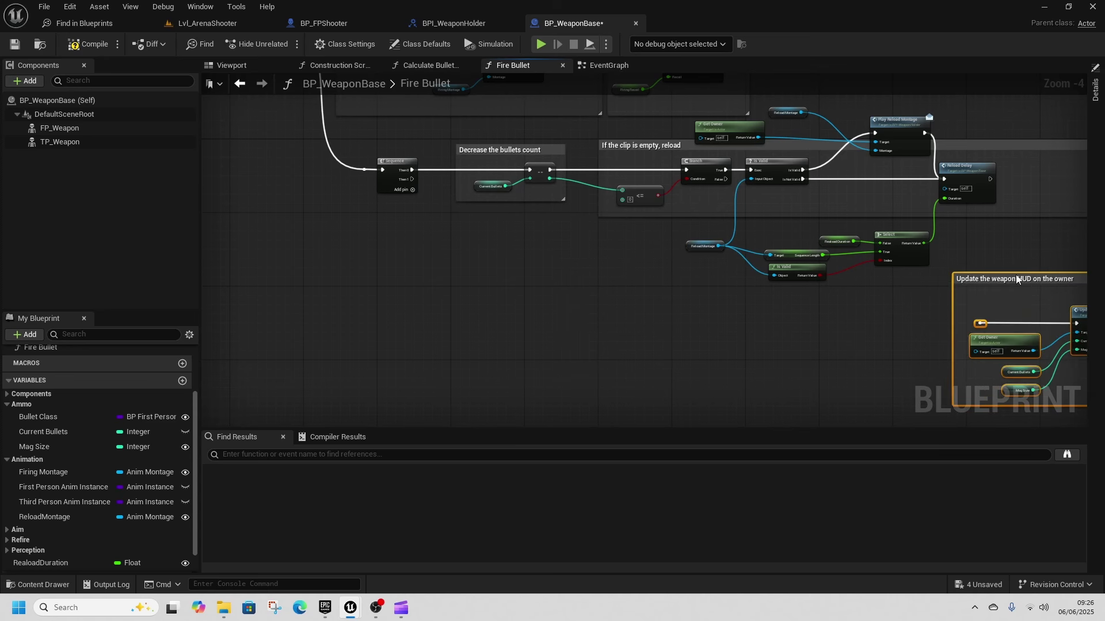
{"action": "right_click_drag", "start_coordinate": [1020, 252], "coordinate": [776, 207]}
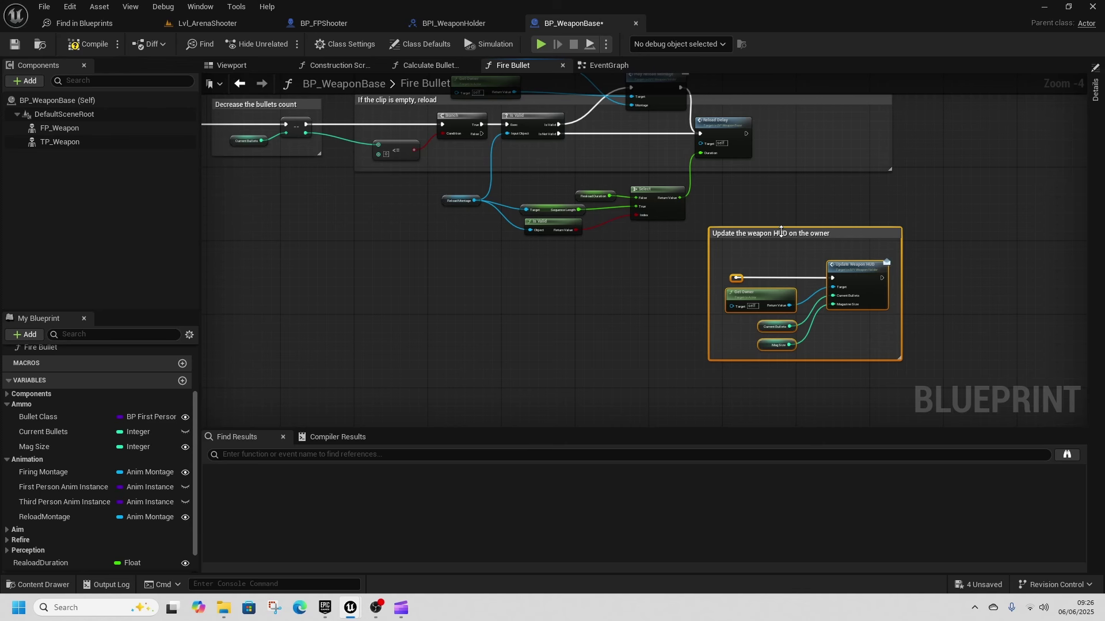
{"action": "left_click_drag", "start_coordinate": [780, 230], "coordinate": [670, 244]}
Wire the Branch's False output to the HUD group's reroute node and Reload Delay's execution output to Update Weapon HUD.
{"action": "left_click_drag", "start_coordinate": [481, 134], "coordinate": [627, 296]}
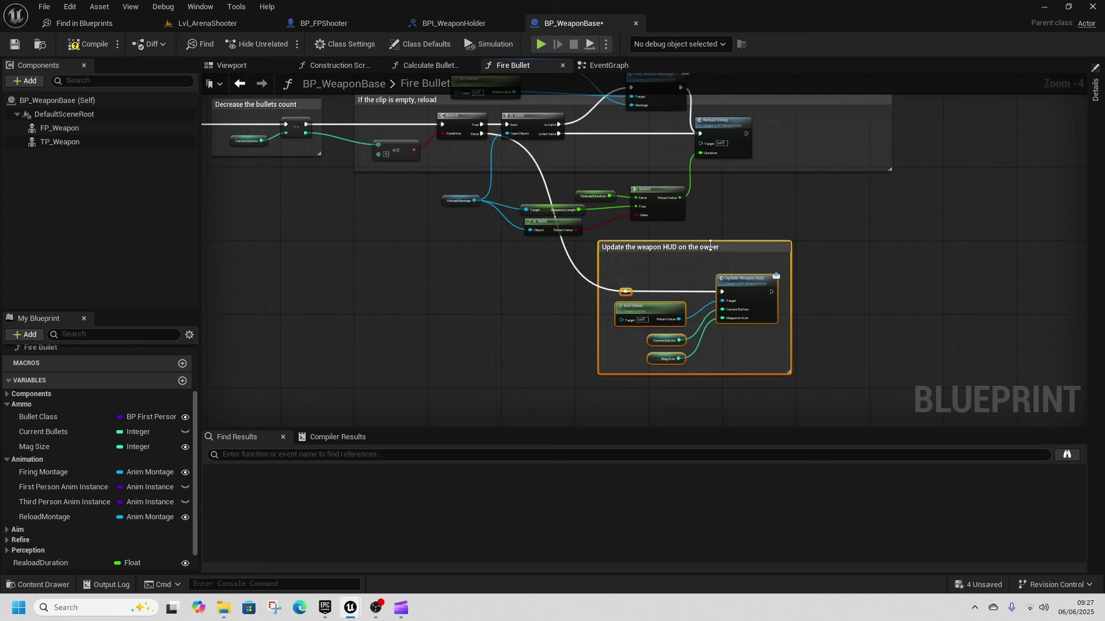
{"action": "scroll", "coordinate": [709, 278], "scroll_direction": "up", "scroll_amount": 2}
{"action": "left_click_drag", "start_coordinate": [715, 174], "coordinate": [682, 406]}
{"action": "scroll", "coordinate": [629, 316], "scroll_direction": "down", "scroll_amount": 2}
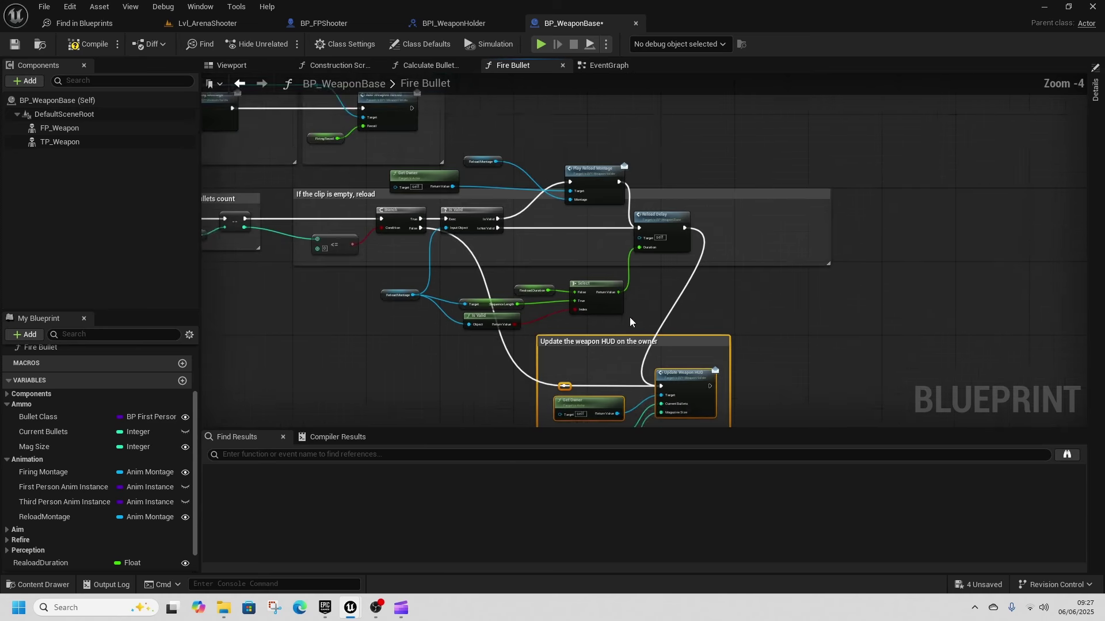
{"action": "right_click_drag", "start_coordinate": [683, 130], "coordinate": [840, 173]}
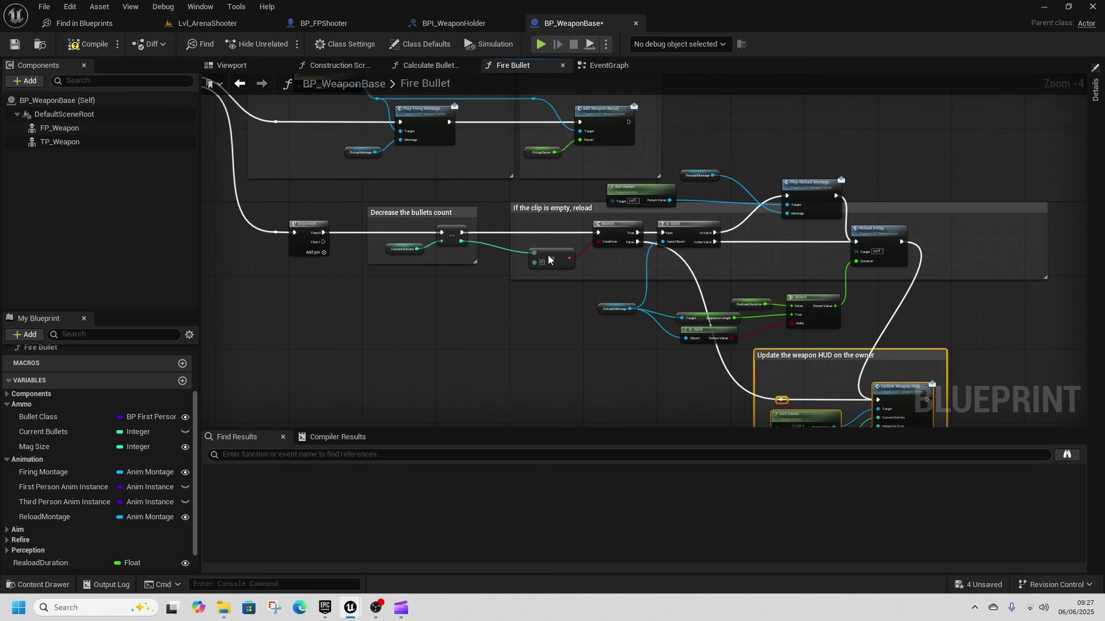
{"action": "left_click", "coordinate": [549, 257]}
{"action": "right_click_drag", "start_coordinate": [767, 398], "coordinate": [660, 322]}
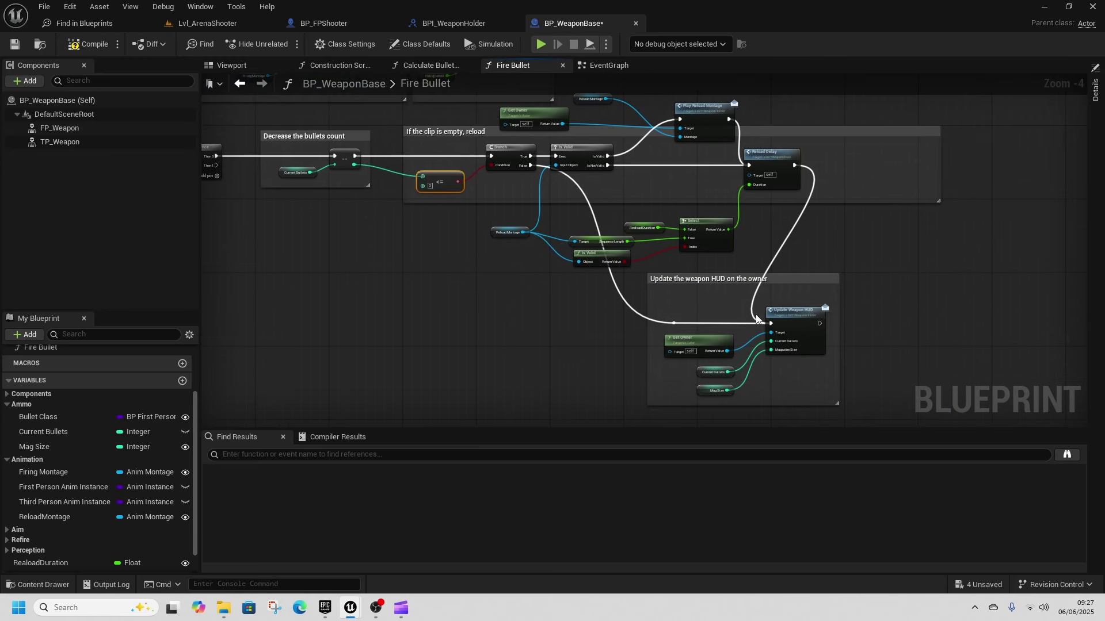
{"action": "right_click_drag", "start_coordinate": [783, 272], "coordinate": [719, 350]}
{"action": "left_click", "coordinate": [708, 238]}
{"action": "right_click_drag", "start_coordinate": [787, 358], "coordinate": [743, 260]}
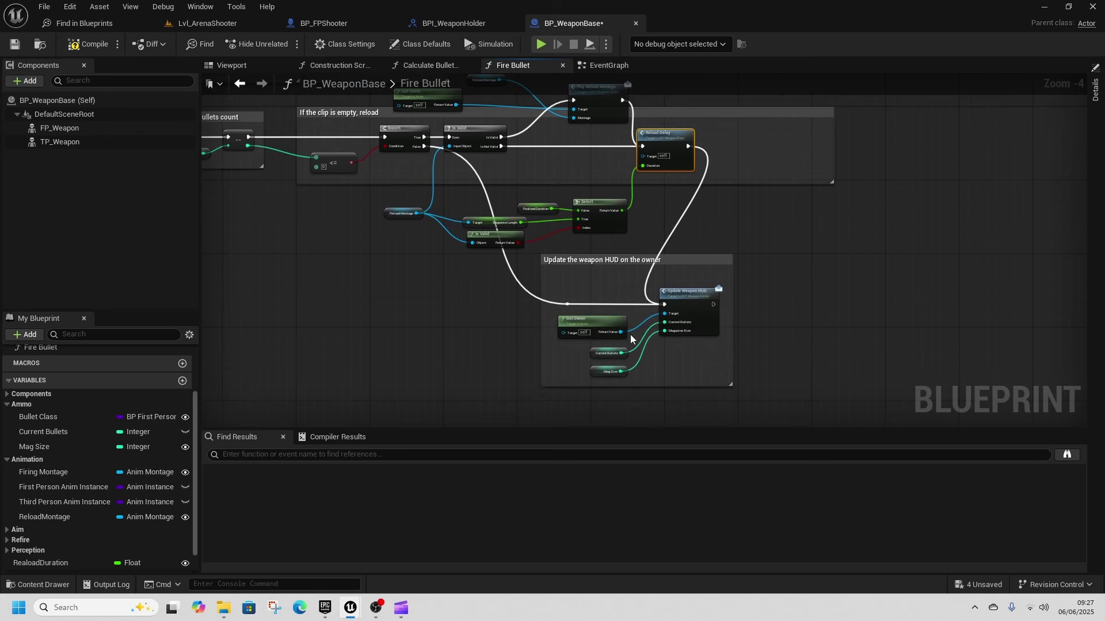
Save the BP_WeaponBase blueprint.
{"action": "left_click", "coordinate": [15, 46]}
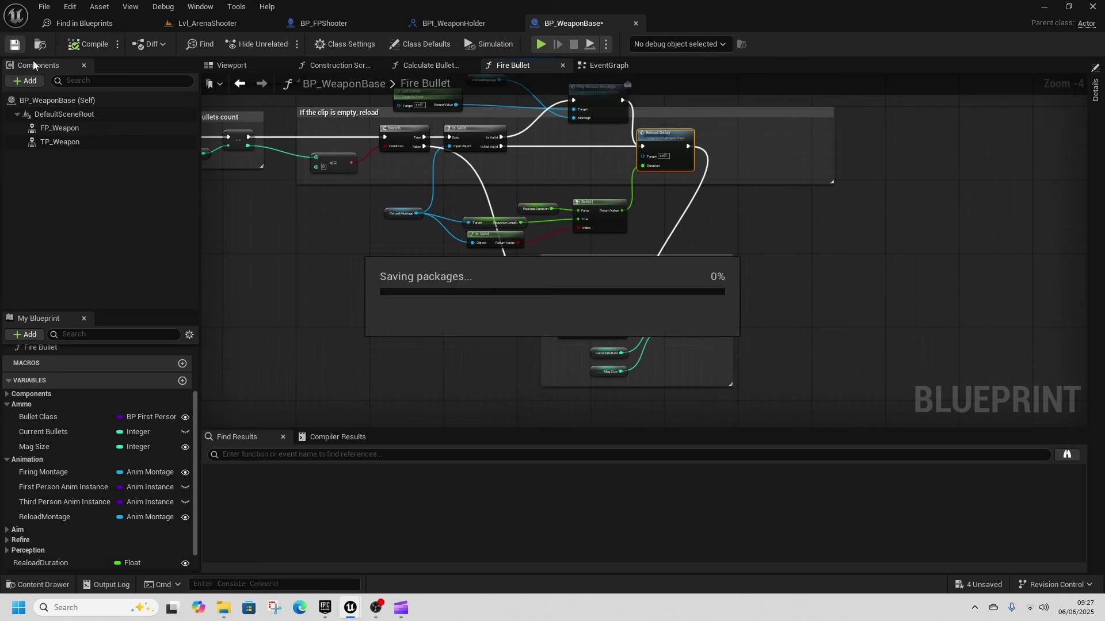
{"action": "left_click", "coordinate": [349, 305]}
Open the project's Characters/Mannequins/Anims/Pistol content folder.
{"action": "key", "text": "ctrl+space"}
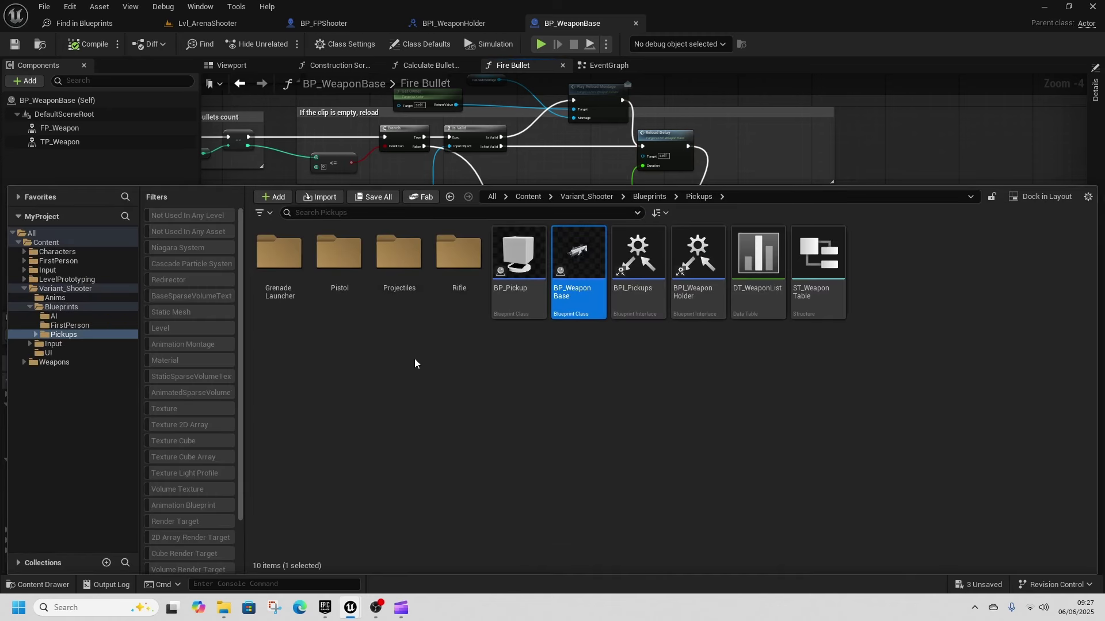
{"action": "left_click", "coordinate": [528, 196]}
{"action": "double_click", "coordinate": [282, 284]}
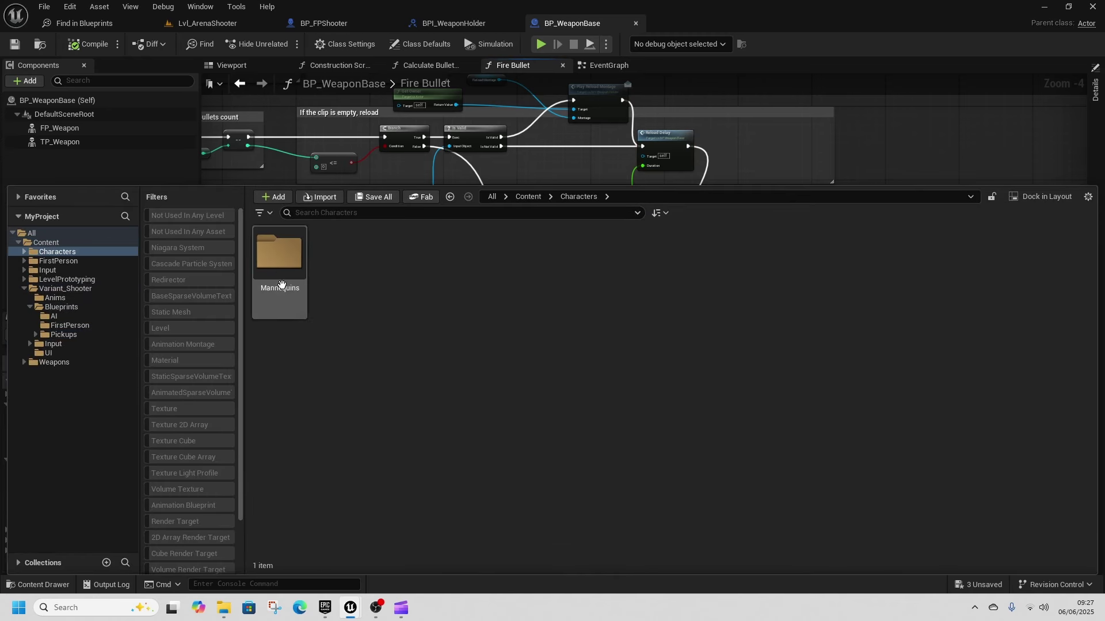
{"action": "double_click", "coordinate": [281, 284]}
{"action": "double_click", "coordinate": [279, 288]}
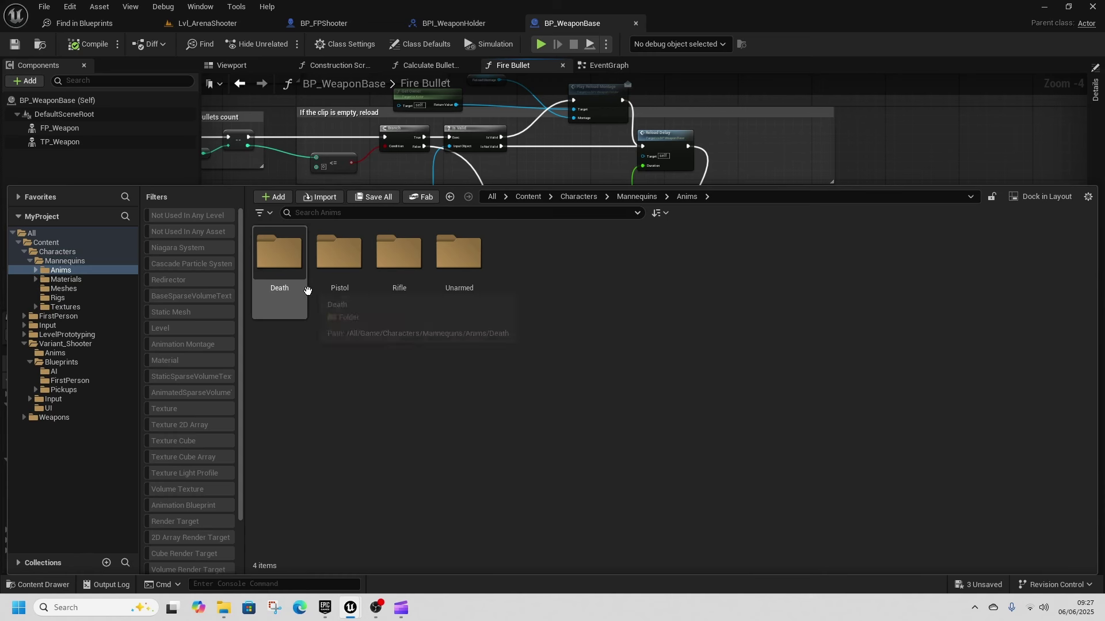
{"action": "double_click", "coordinate": [335, 306]}
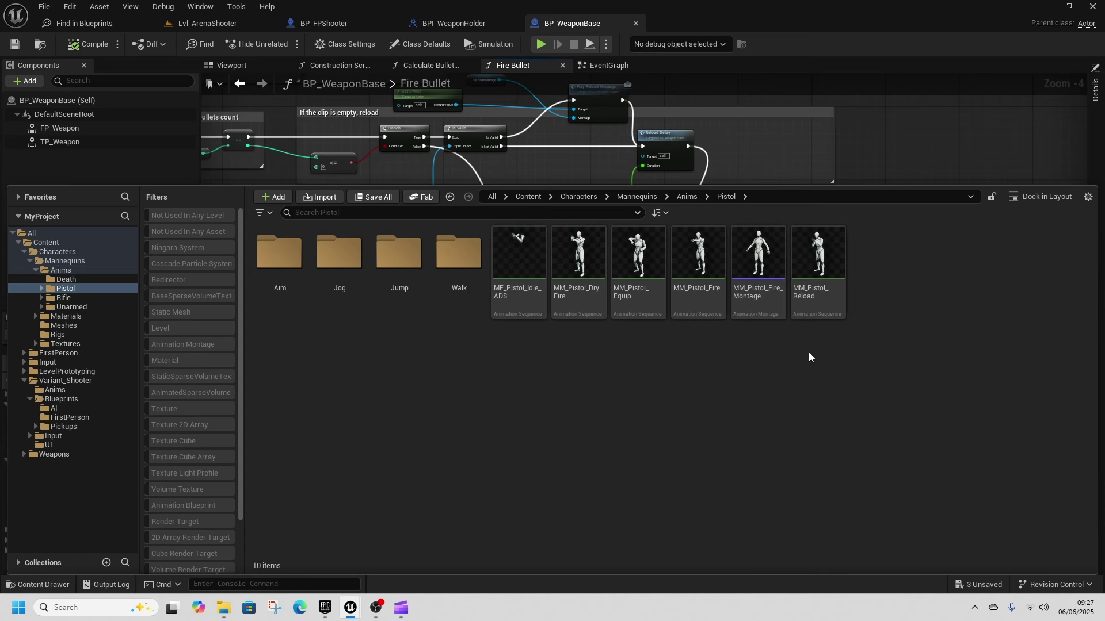
Create an animation montage from the MM_Pistol_Reload sequence, keeping the suggested name.
{"action": "right_click", "coordinate": [828, 346]}
{"action": "left_click", "coordinate": [818, 259]}
{"action": "right_click", "coordinate": [821, 258]}
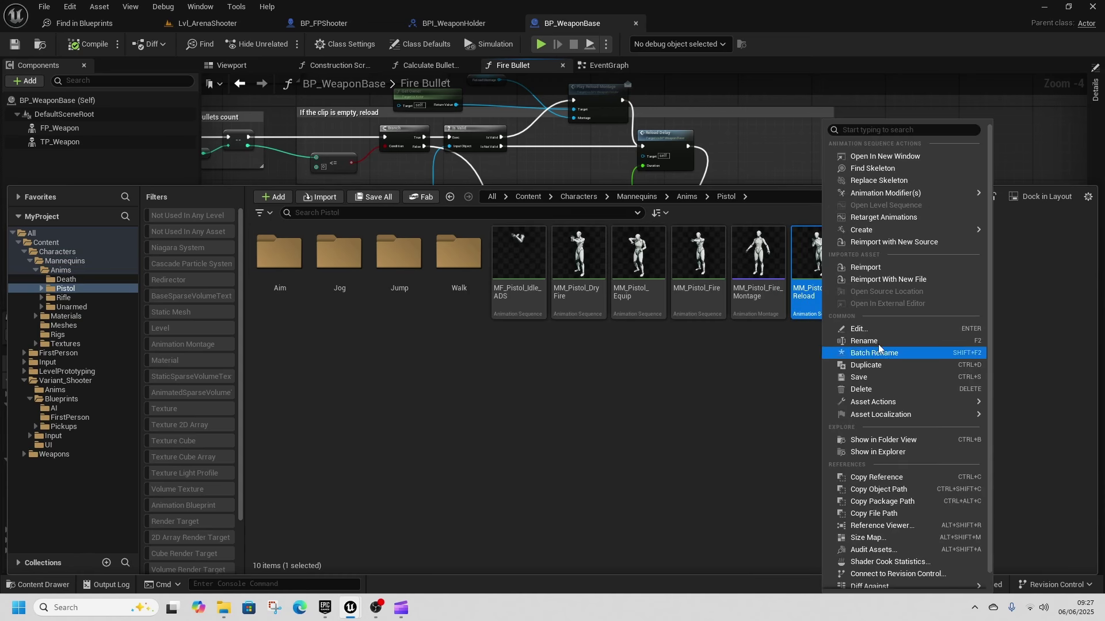
{"action": "mouse_move", "coordinate": [892, 231]}
{"action": "left_click", "coordinate": [1049, 248]}
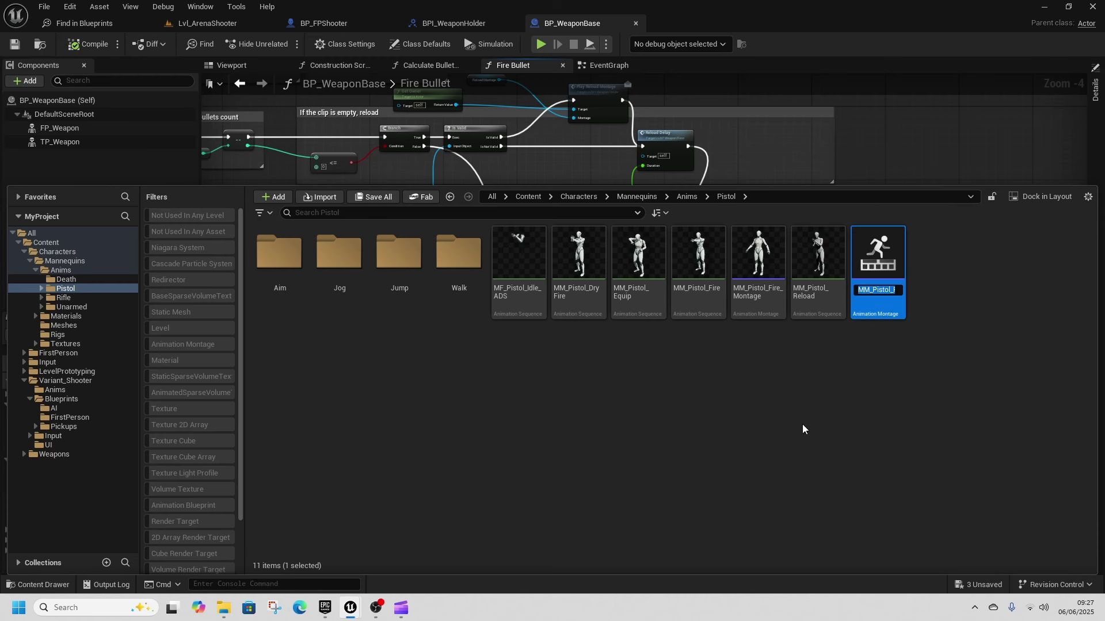
{"action": "key", "text": "Return"}
Open the new pistol reload montage, set its slot to DefaultGroup.Arms, and close the montage editor.
{"action": "double_click", "coordinate": [875, 317]}
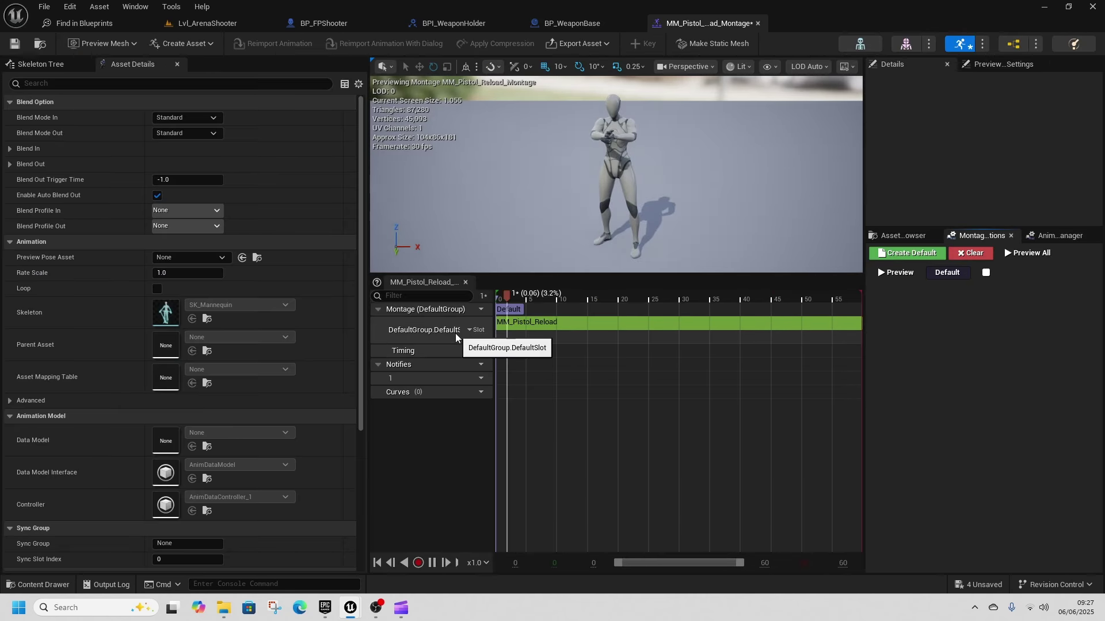
{"action": "left_click", "coordinate": [475, 330]}
{"action": "mouse_move", "coordinate": [509, 361]}
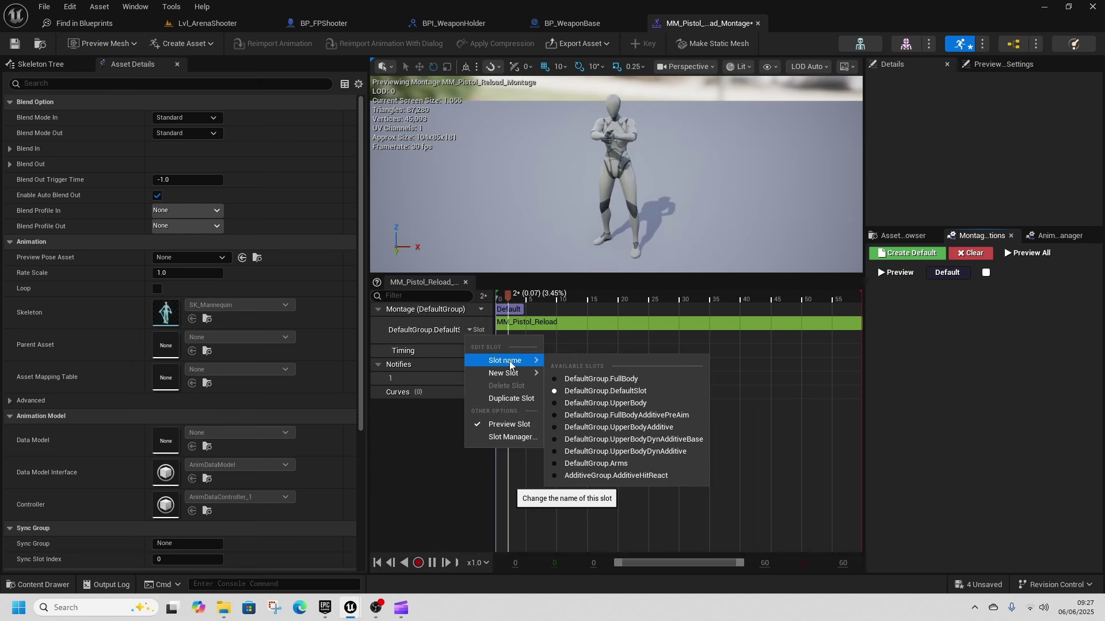
{"action": "left_click", "coordinate": [629, 463]}
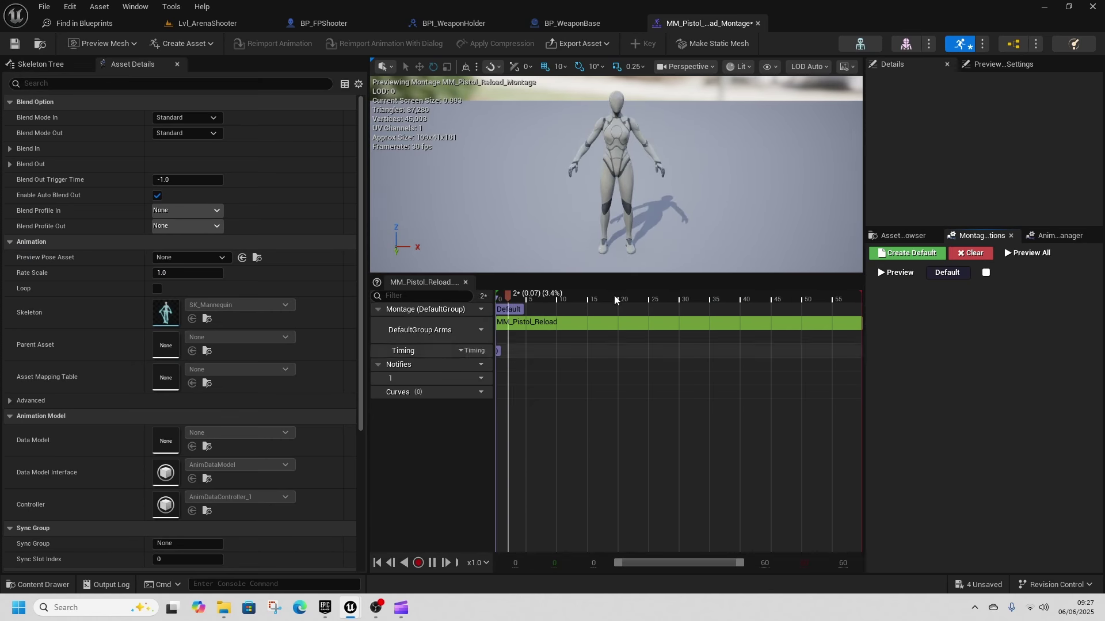
{"action": "left_click", "coordinate": [758, 24]}
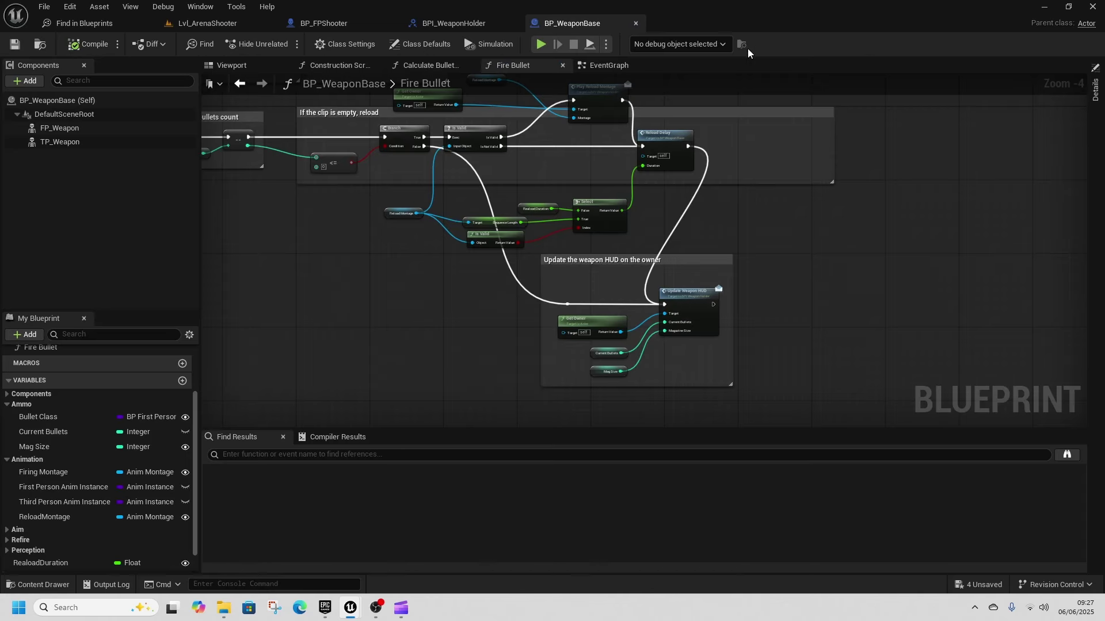
Open the project's Variant_Shooter/Blueprints/Pickups content folder.
{"action": "key", "text": "ctrl+space"}
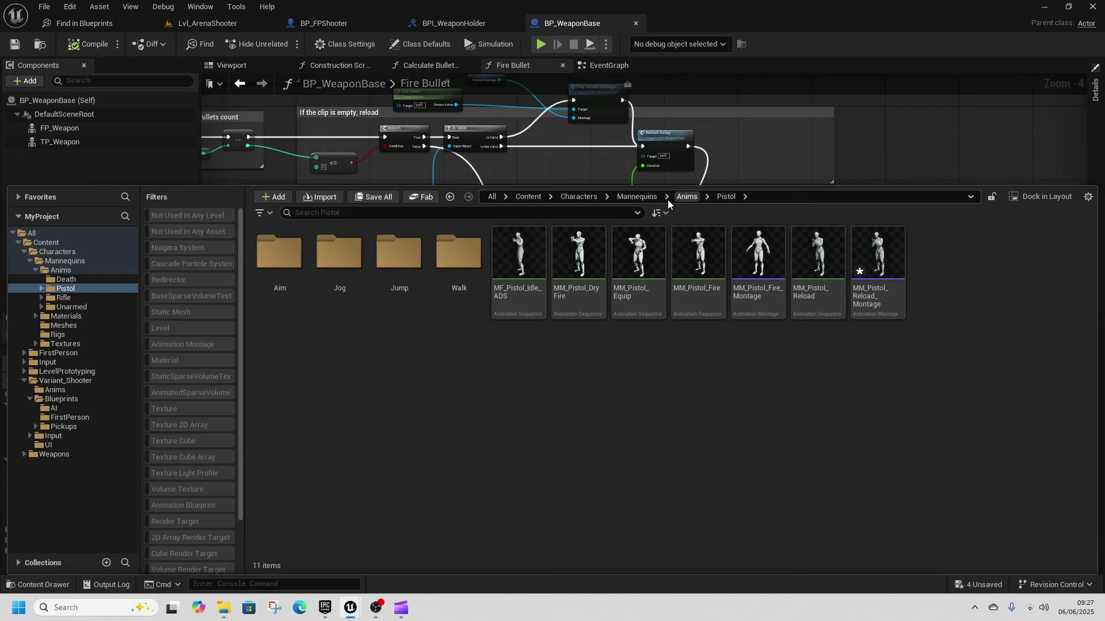
{"action": "left_click", "coordinate": [528, 197]}
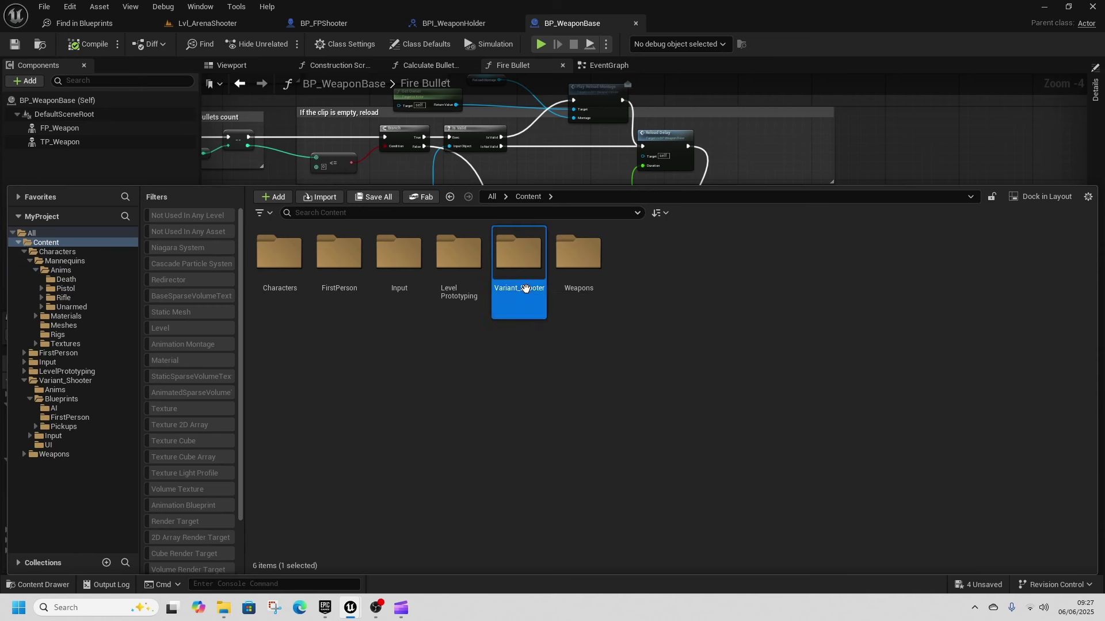
{"action": "double_click", "coordinate": [526, 290]}
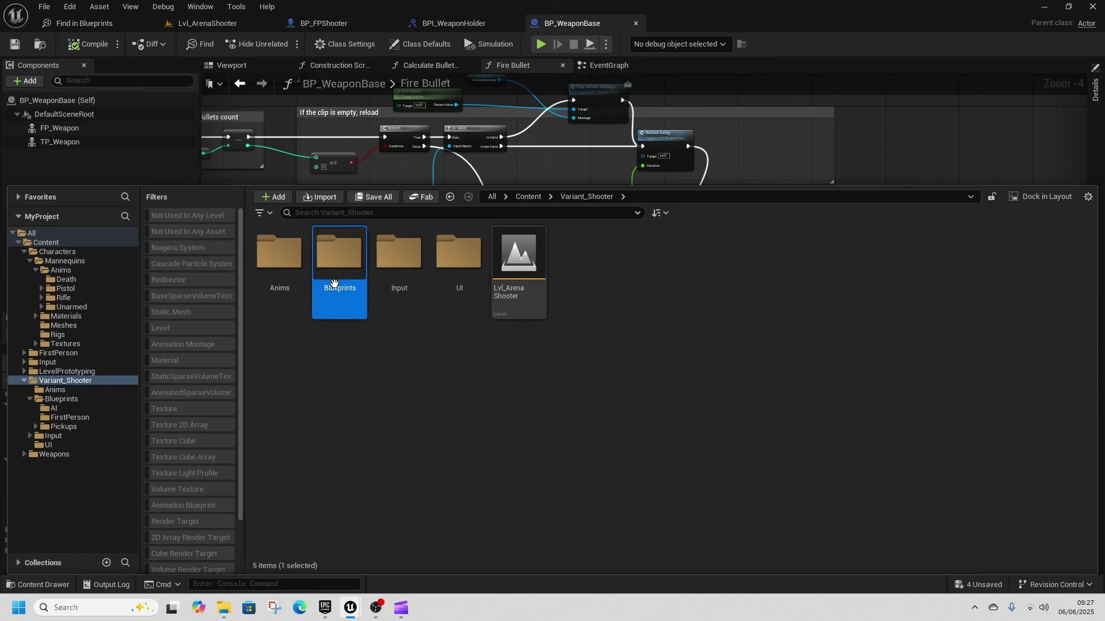
{"action": "double_click", "coordinate": [322, 305]}
{"action": "left_click", "coordinate": [393, 286]}
{"action": "double_click", "coordinate": [394, 286]}
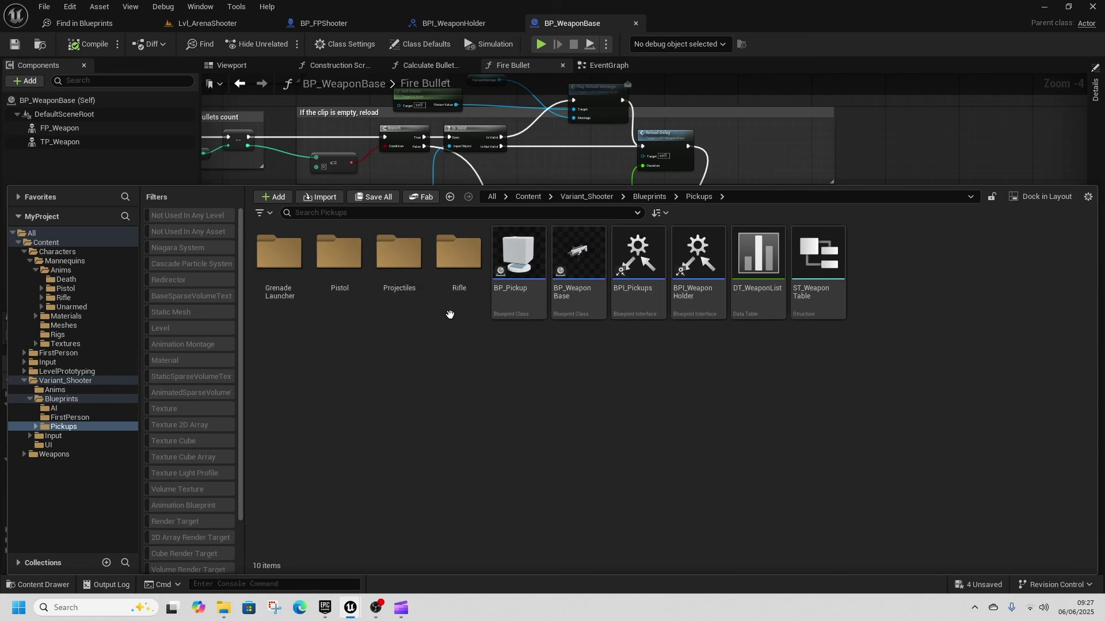
Open the BP_Weapon_Pistol blueprint and set its Reload Montage to MM_Pistol_Reload_Montage.
{"action": "double_click", "coordinate": [355, 291]}
{"action": "double_click", "coordinate": [303, 307]}
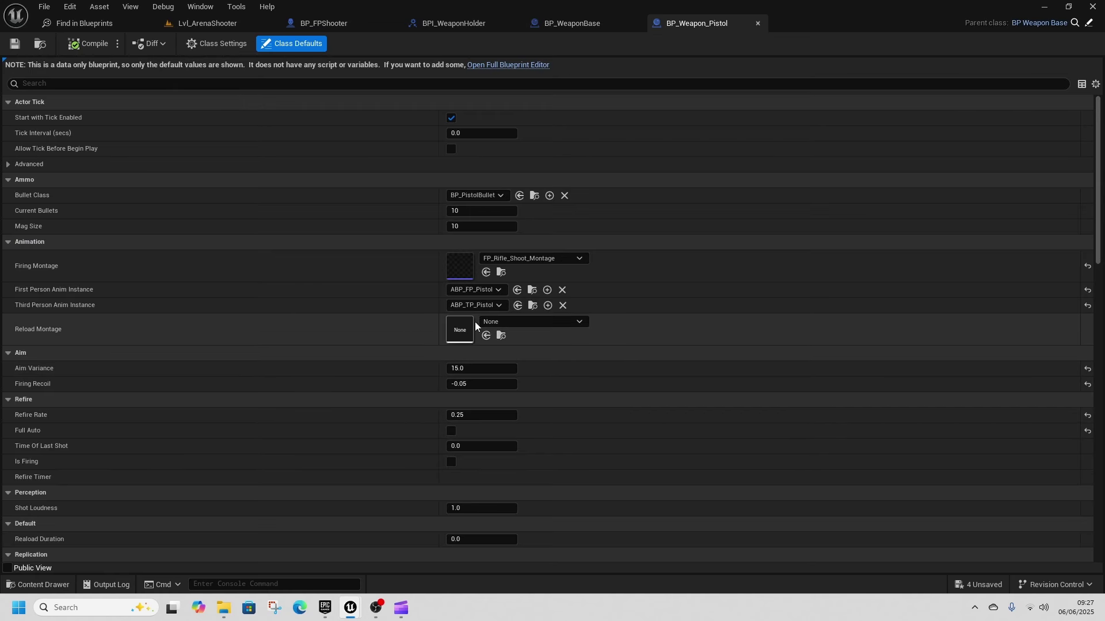
{"action": "left_click", "coordinate": [499, 321]}
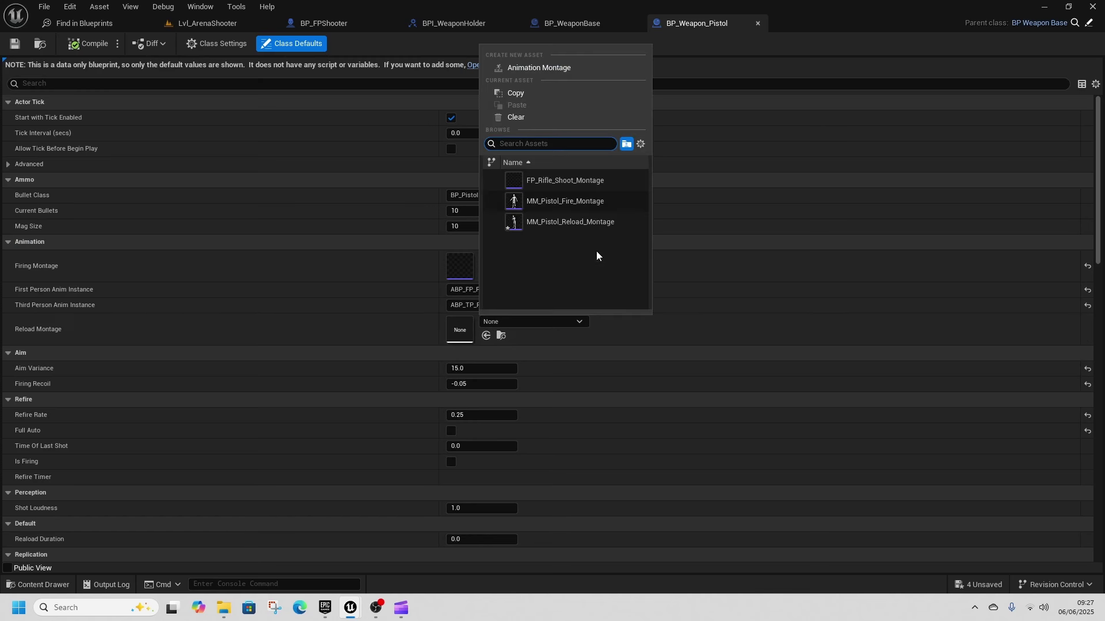
{"action": "left_click", "coordinate": [569, 220]}
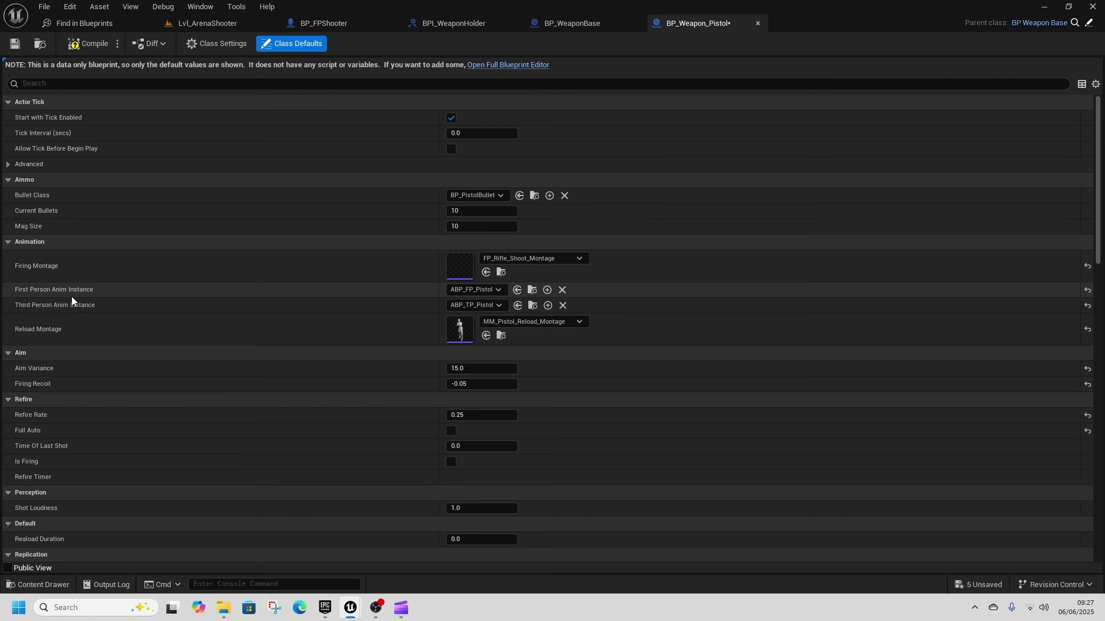
Open the pistol's first-person animation blueprint ABP_FP_Pistol and space out the Arms slot and Output Pose nodes.
{"action": "left_click", "coordinate": [532, 290]}
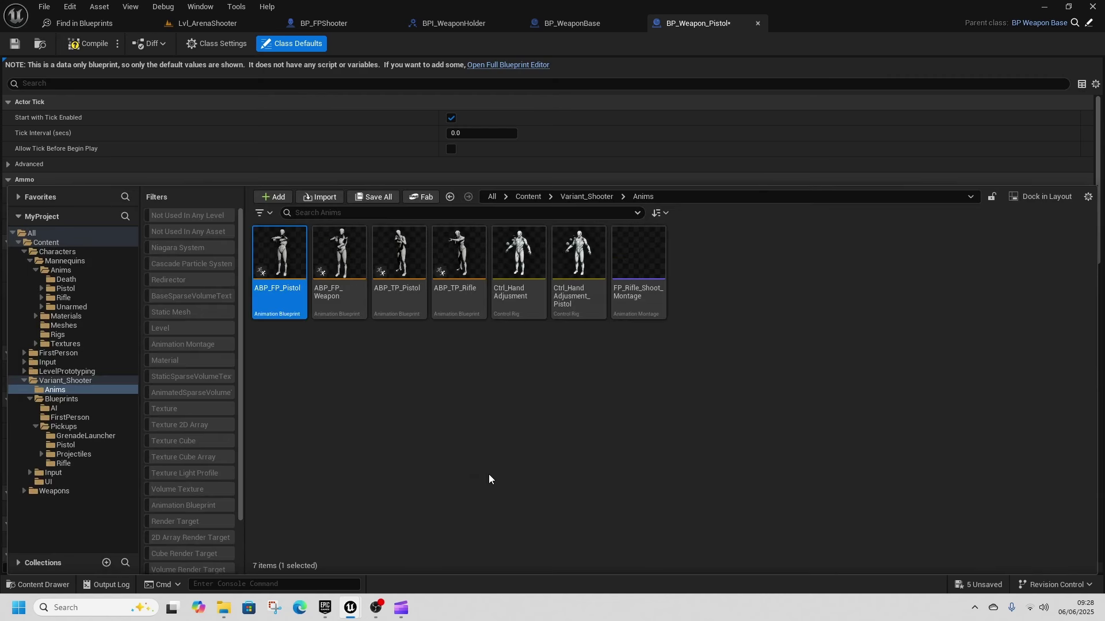
{"action": "double_click", "coordinate": [287, 302]}
{"action": "left_click", "coordinate": [777, 260]}
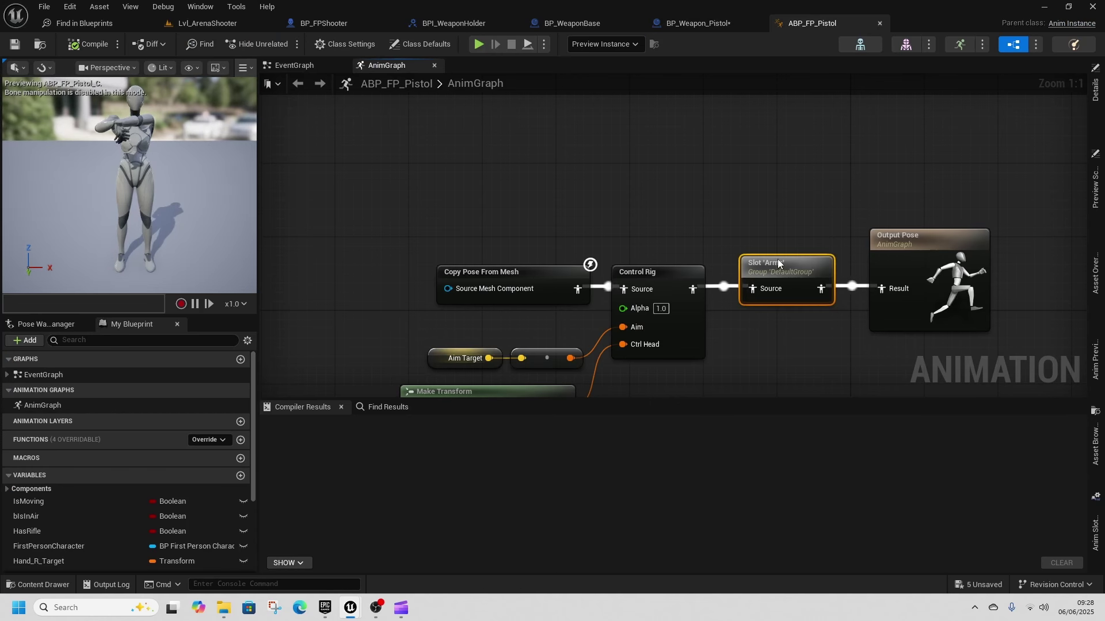
{"action": "left_click_drag", "start_coordinate": [925, 240], "coordinate": [958, 244]}
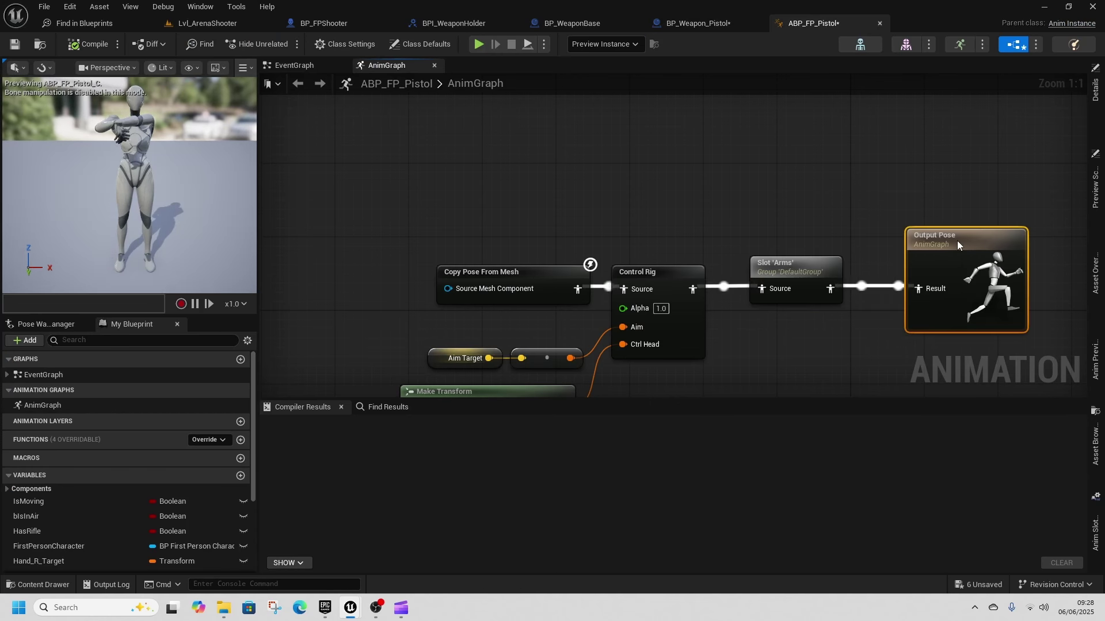
Play the Lvl_ArenaShooter level and pick up the pistol.
{"action": "left_click", "coordinate": [176, 24]}
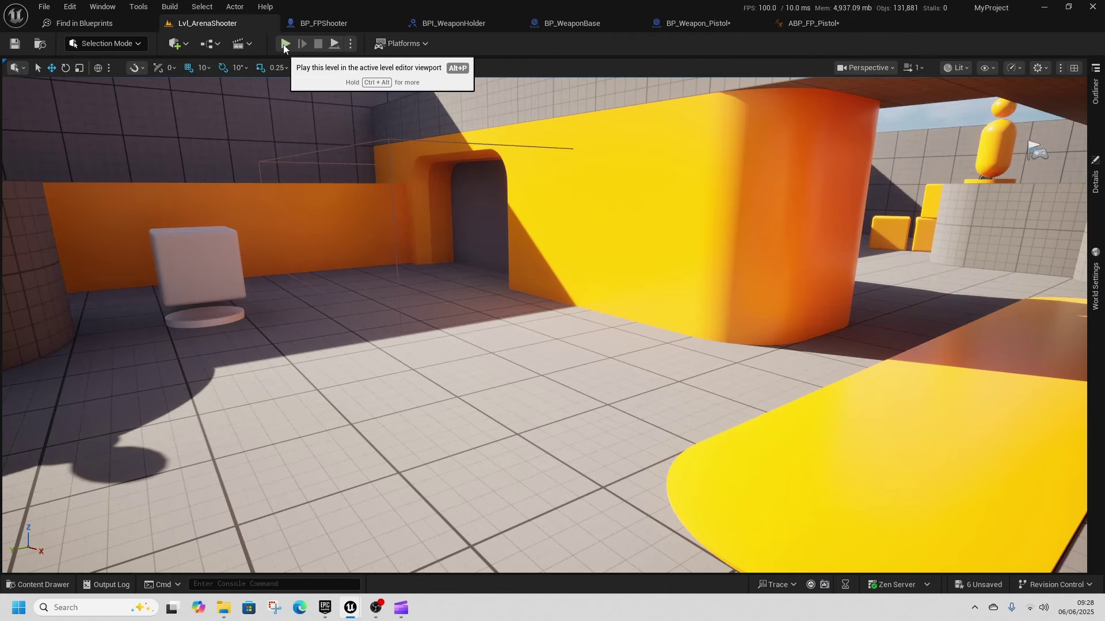
{"action": "left_click", "coordinate": [284, 45]}
{"action": "key", "text": "w"}
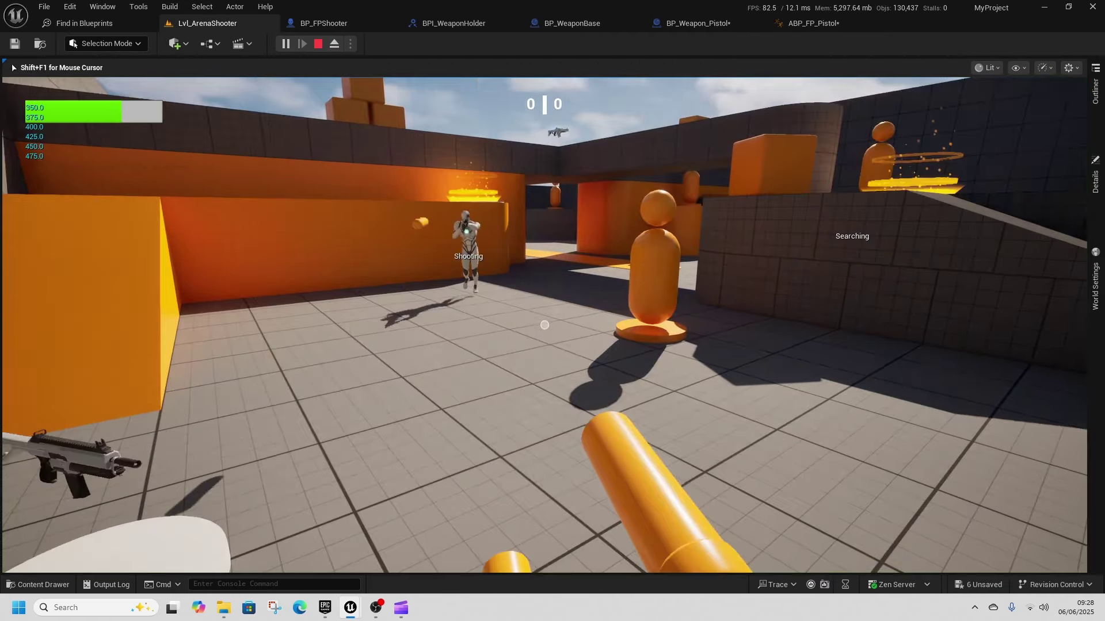
{"action": "key", "text": "w"}
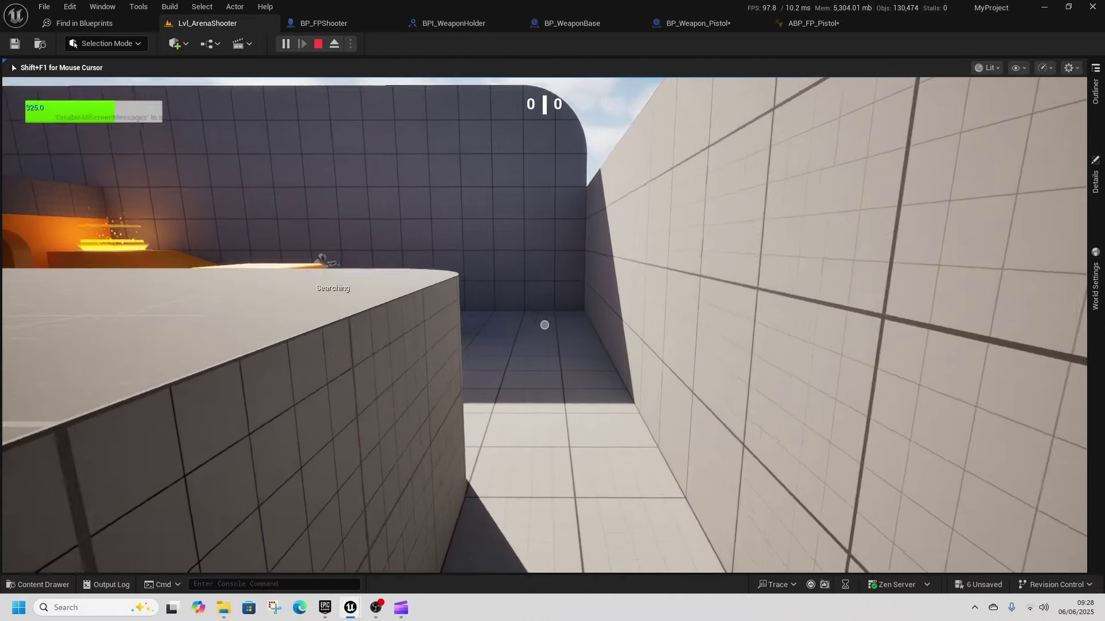
{"action": "key", "text": "w"}
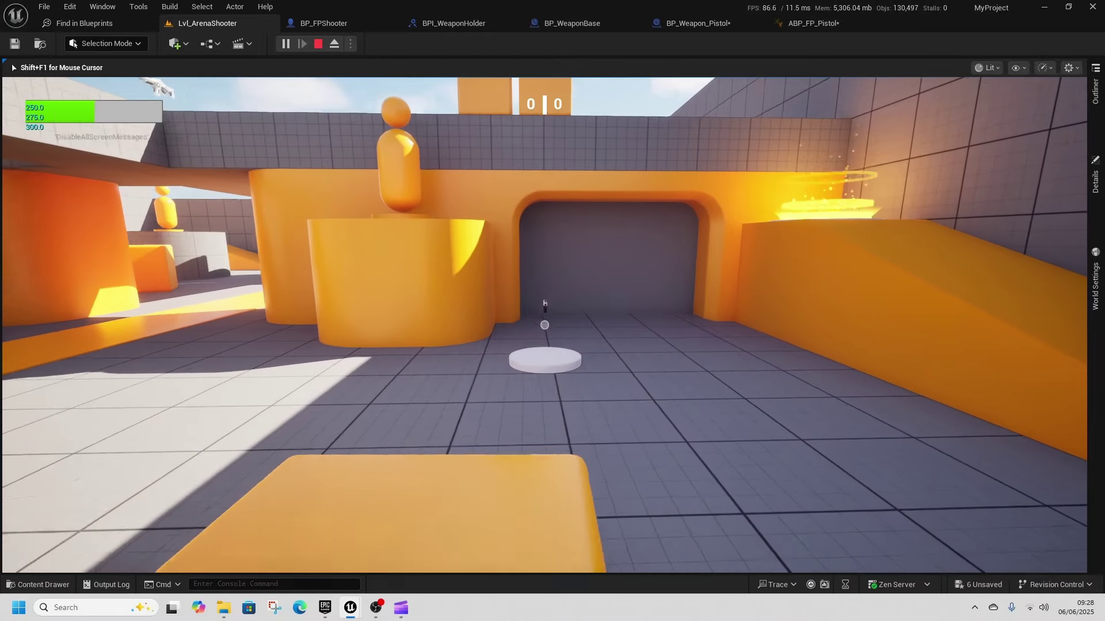
{"action": "key", "text": "w"}
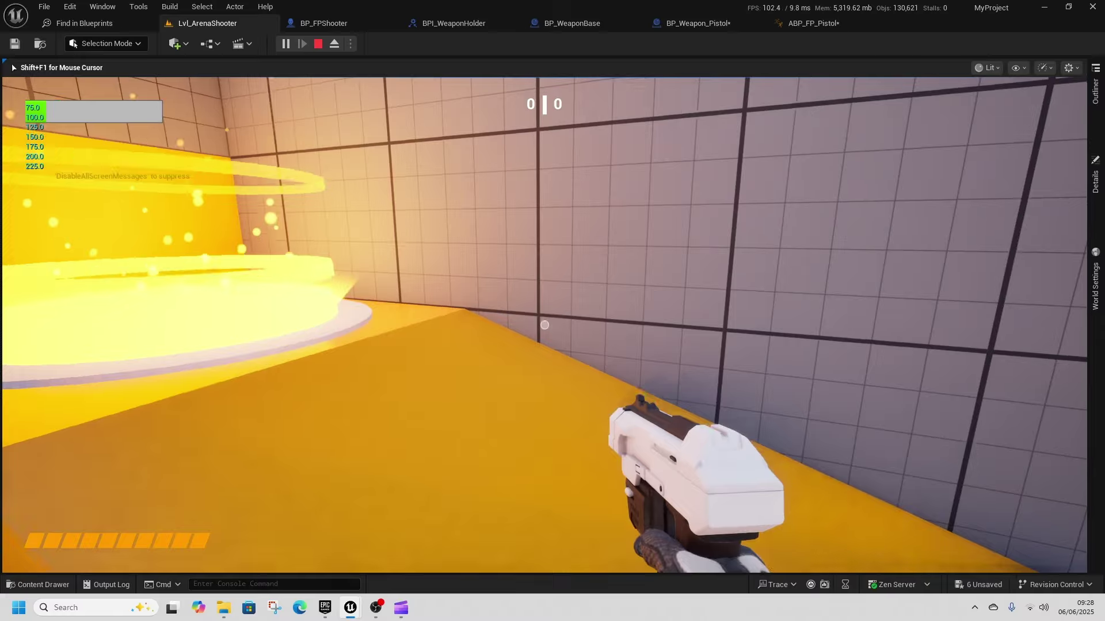
{"action": "key", "text": "w"}
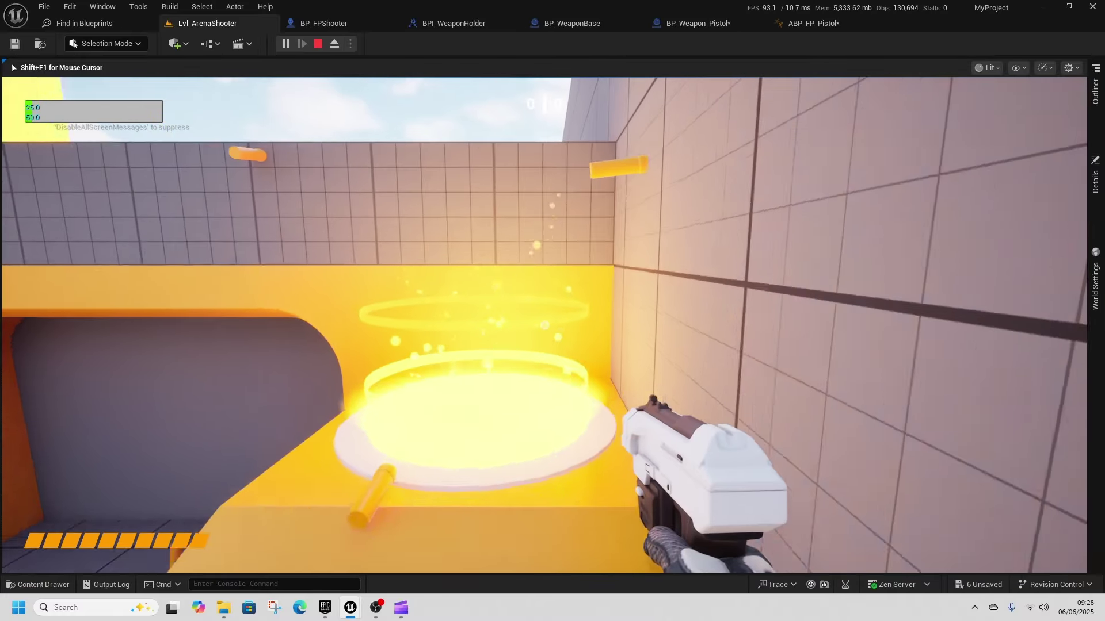
{"action": "key", "text": "w"}
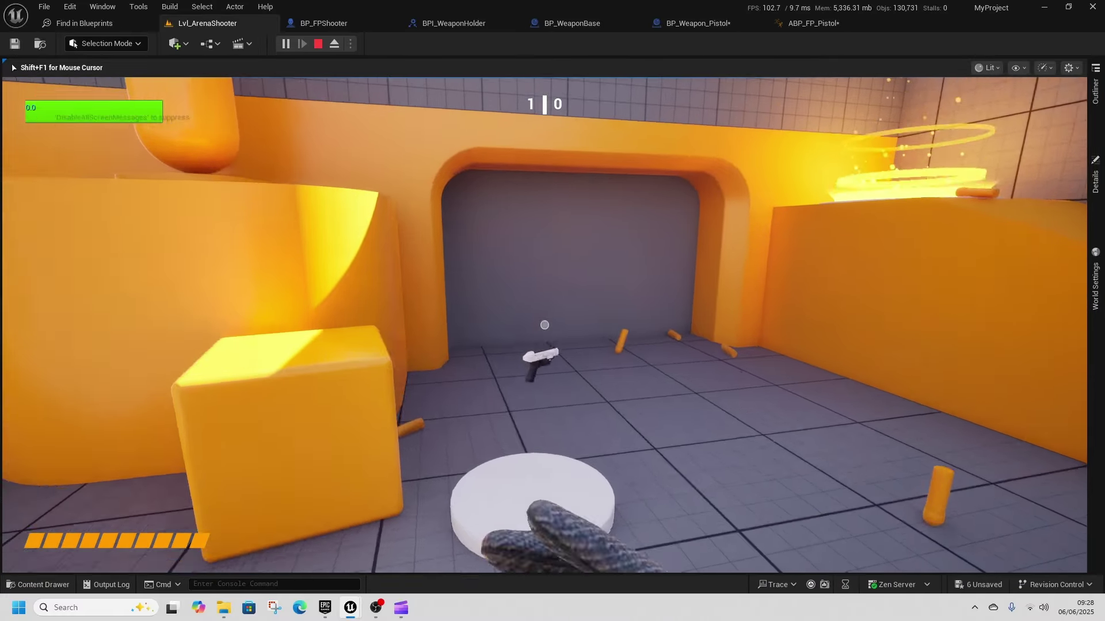
{"action": "key", "text": "w"}
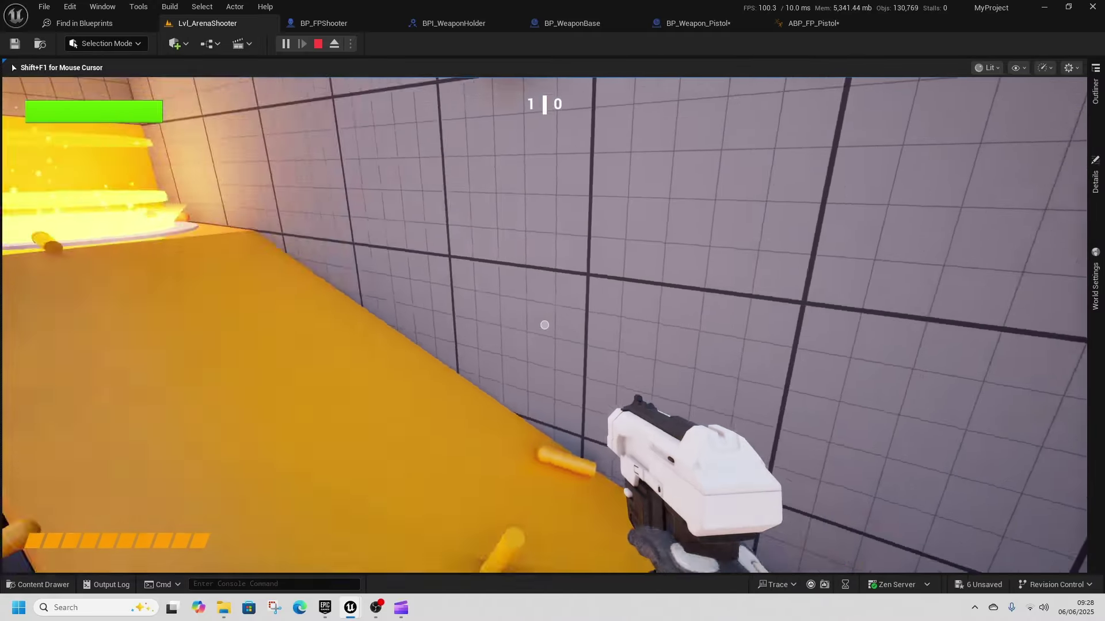
{"action": "key", "text": "w"}
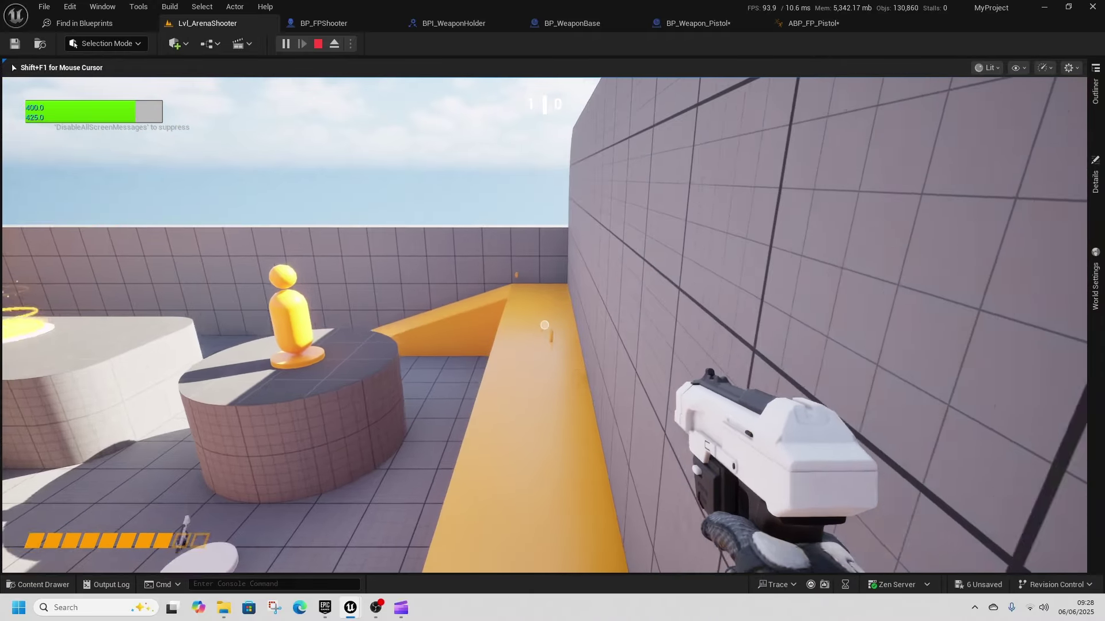
Fire the pistol until its magazine is empty to test the automatic reload.
{"action": "left_click", "coordinate": [545, 325]}
{"action": "key", "text": "w"}
{"action": "left_click", "coordinate": [544, 325]}
{"action": "left_click", "coordinate": [544, 325]}
{"action": "left_click", "coordinate": [545, 325]}
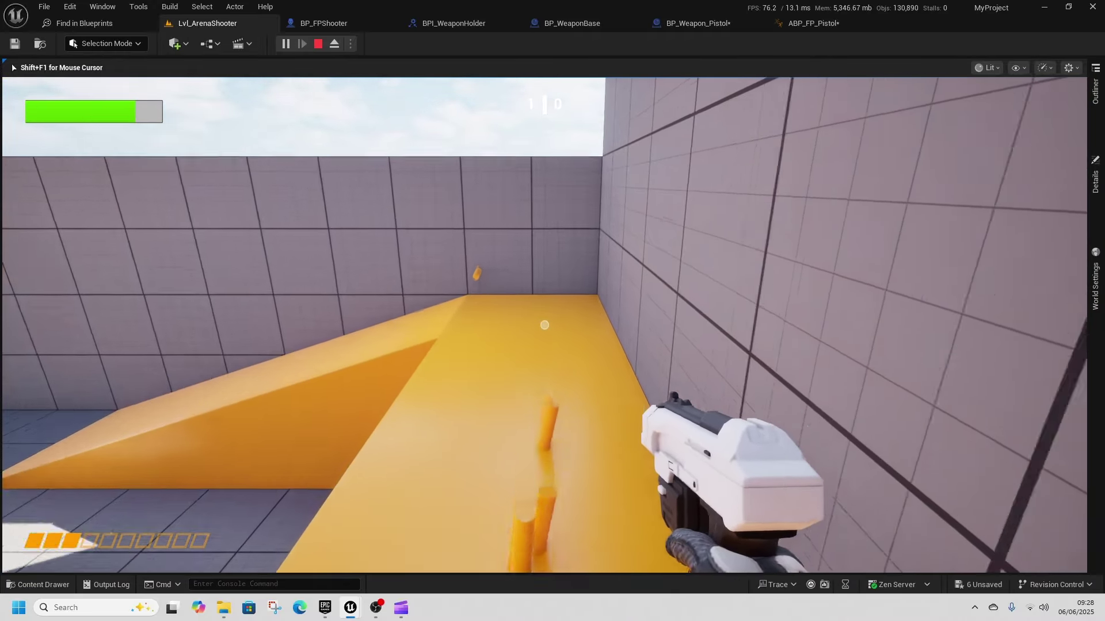
{"action": "left_click", "coordinate": [545, 325]}
{"action": "left_click", "coordinate": [544, 325]}
{"action": "left_click", "coordinate": [544, 325]}
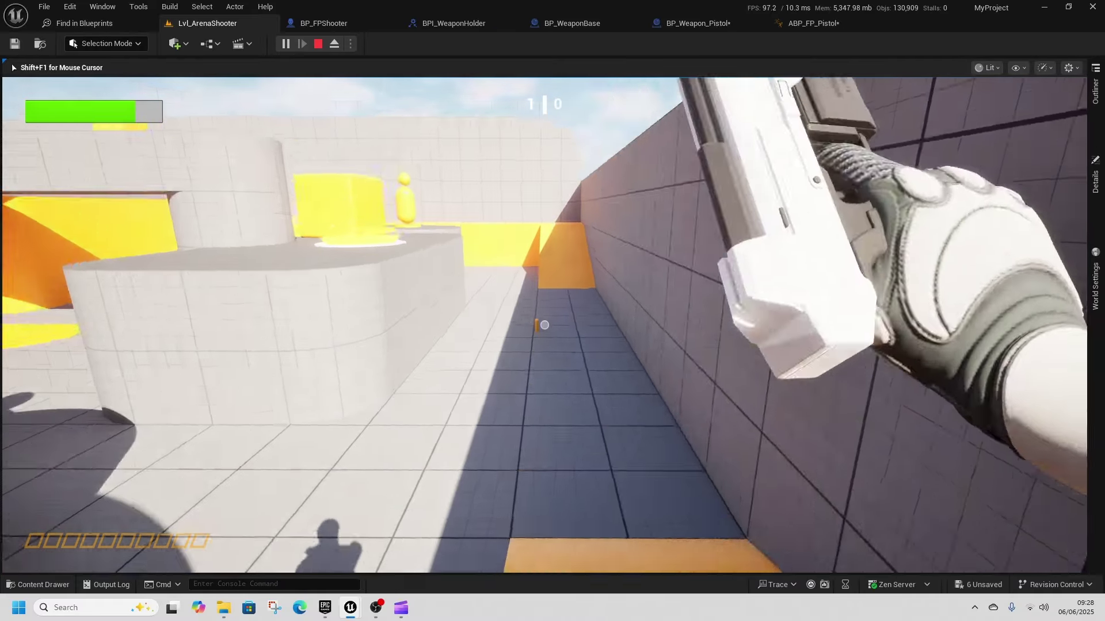
Fire once more after the reload to check the ammo display, and stop the play session.
{"action": "key", "text": "w"}
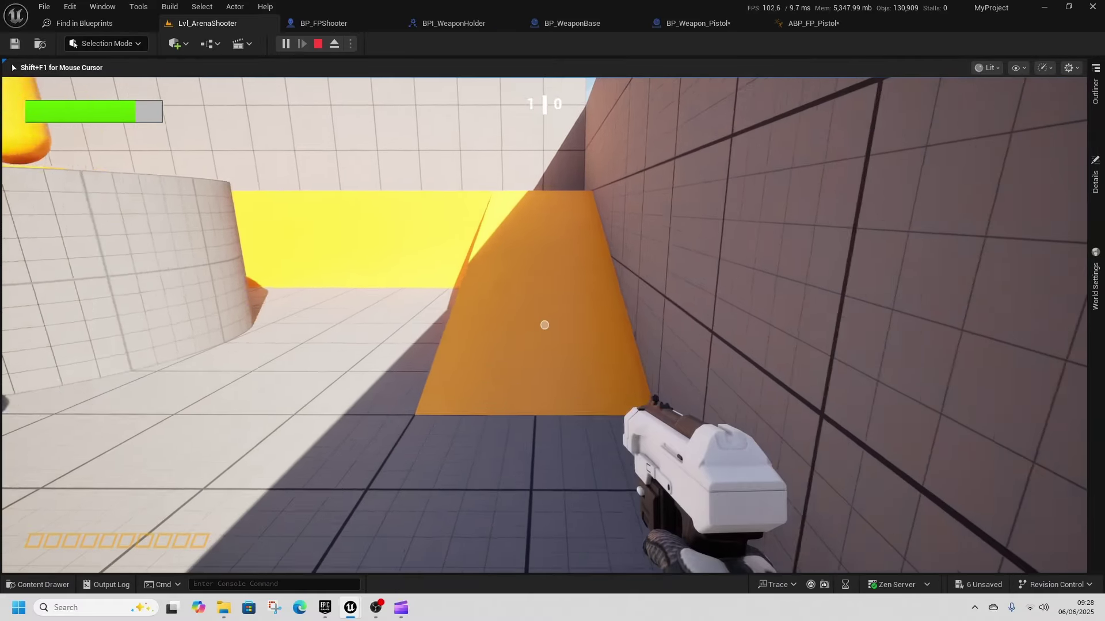
{"action": "key", "text": "w"}
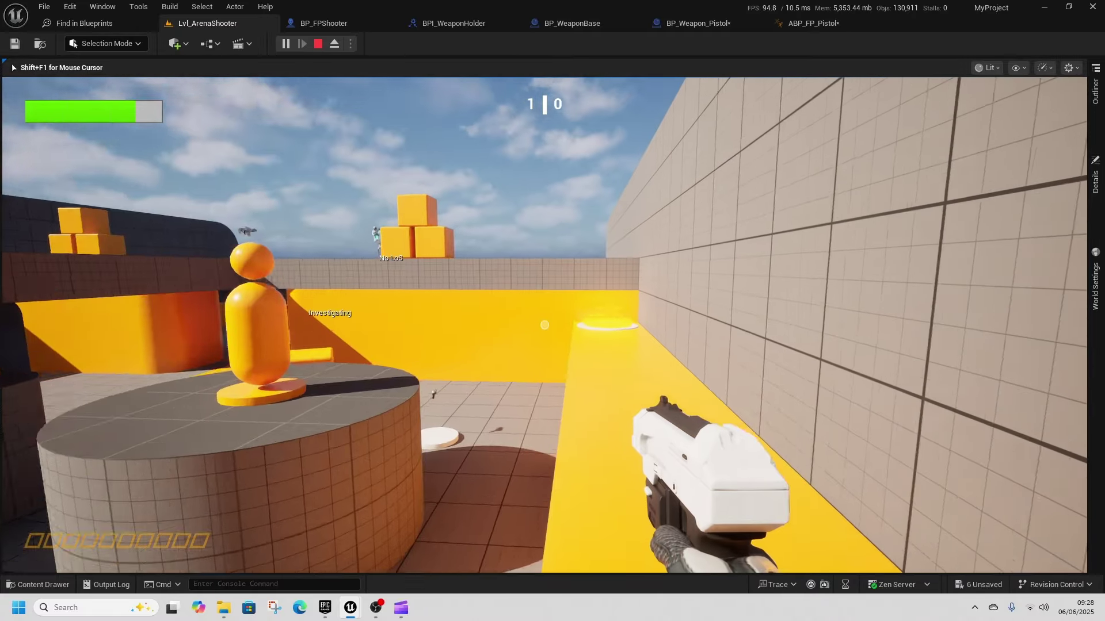
{"action": "left_click", "coordinate": [544, 325]}
{"action": "key", "text": "r"}
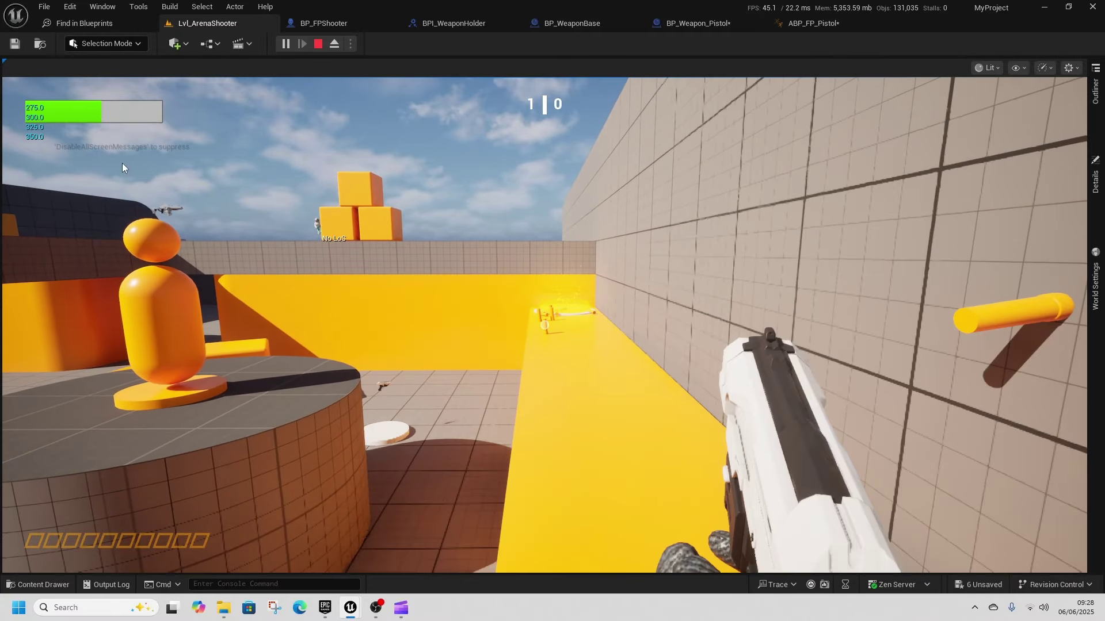
{"action": "key", "text": "shift+F1"}
{"action": "left_click", "coordinate": [319, 44]}
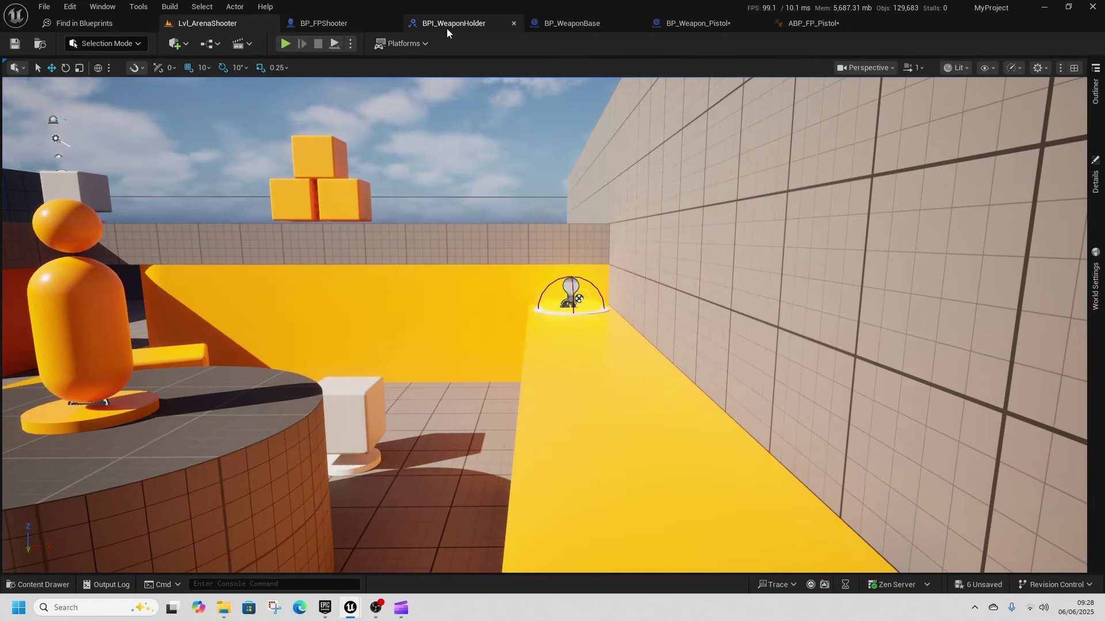
Copy the weapon HUD update group from BP_WeaponBase's Fire Bullet function into the EventGraph and run it after the Current Bullets setter.
{"action": "left_click", "coordinate": [572, 26]}
{"action": "right_click_drag", "start_coordinate": [612, 259], "coordinate": [611, 251]}
{"action": "left_click_drag", "start_coordinate": [525, 244], "coordinate": [753, 387]}
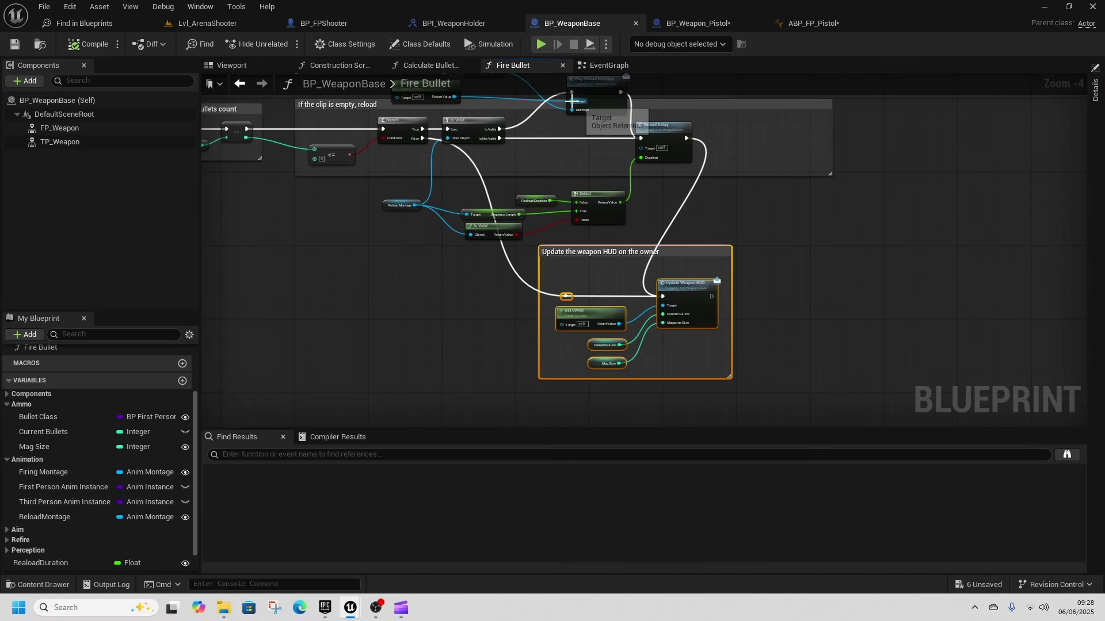
{"action": "left_click", "coordinate": [608, 67]}
{"action": "right_click_drag", "start_coordinate": [764, 306], "coordinate": [681, 272]}
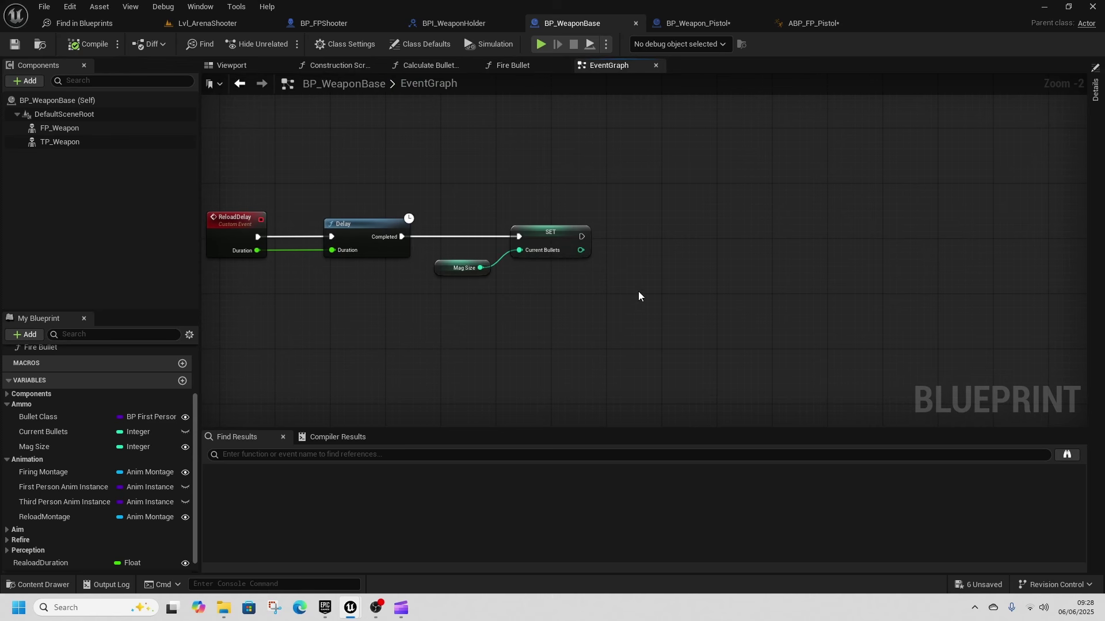
{"action": "key", "text": "ctrl+v"}
{"action": "left_click_drag", "start_coordinate": [681, 222], "coordinate": [767, 192]}
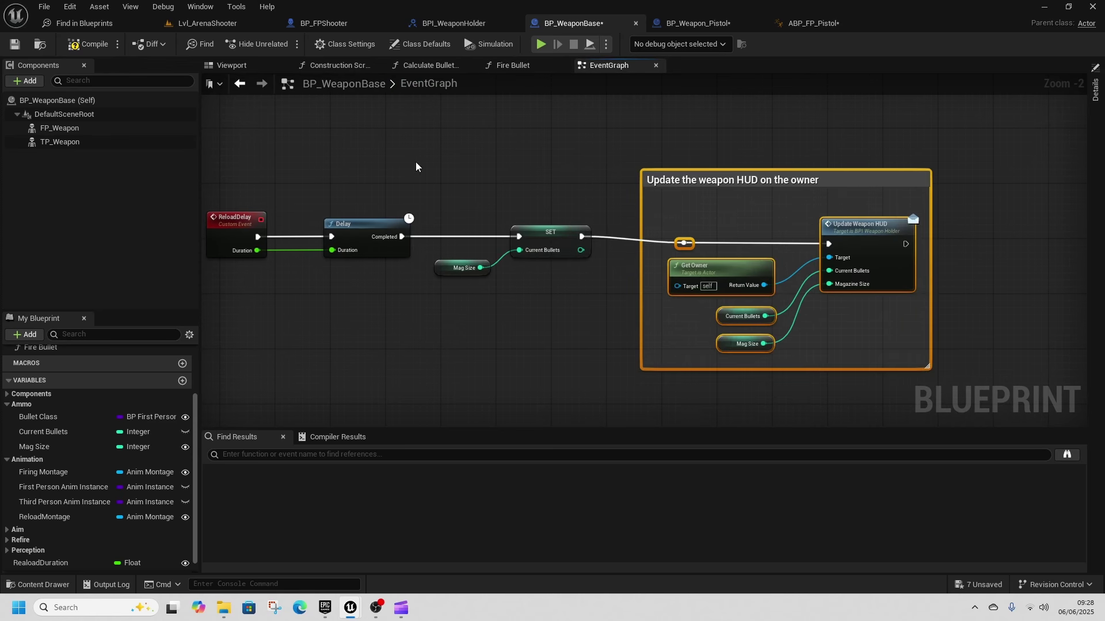
Play the arena level again, pick up the pistol and empty its magazine to test the reload and HUD refill.
{"action": "left_click", "coordinate": [191, 24]}
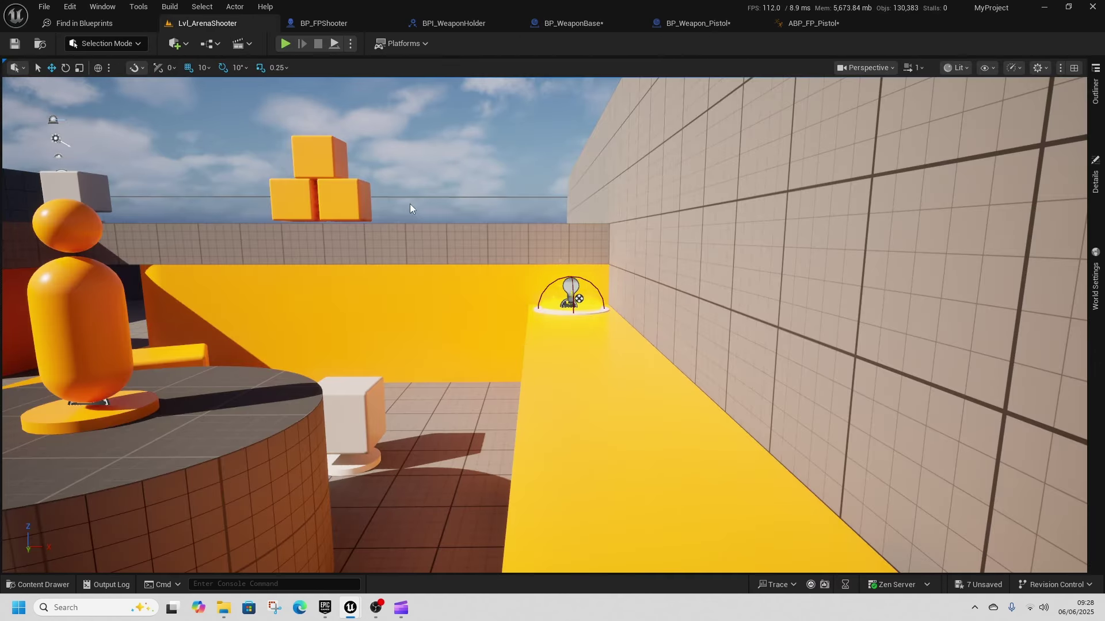
{"action": "left_click", "coordinate": [286, 43]}
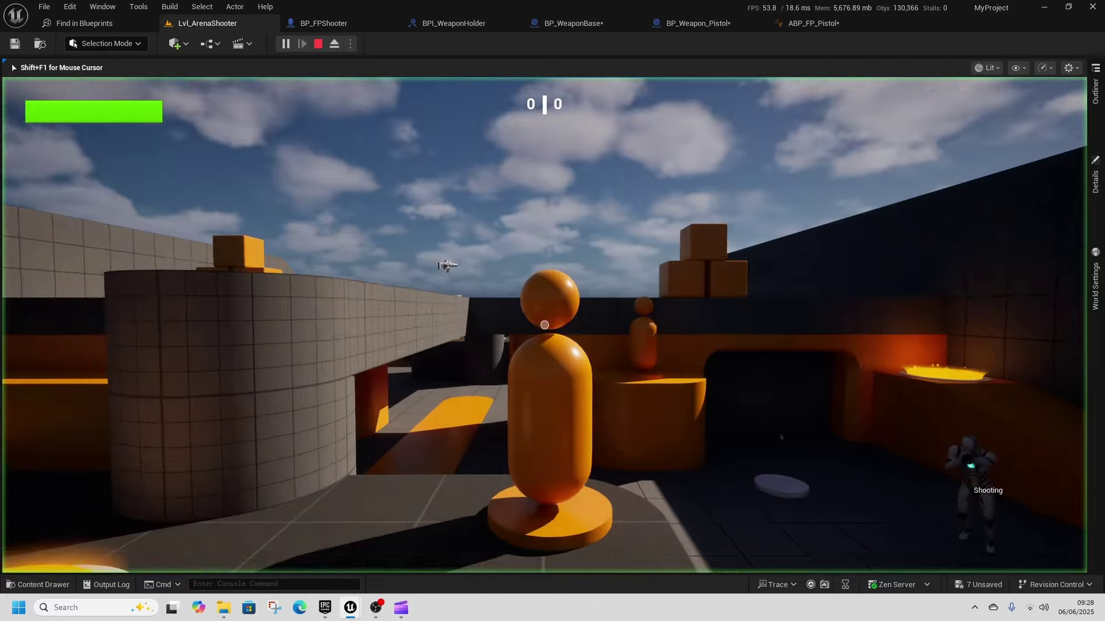
{"action": "key", "text": "w"}
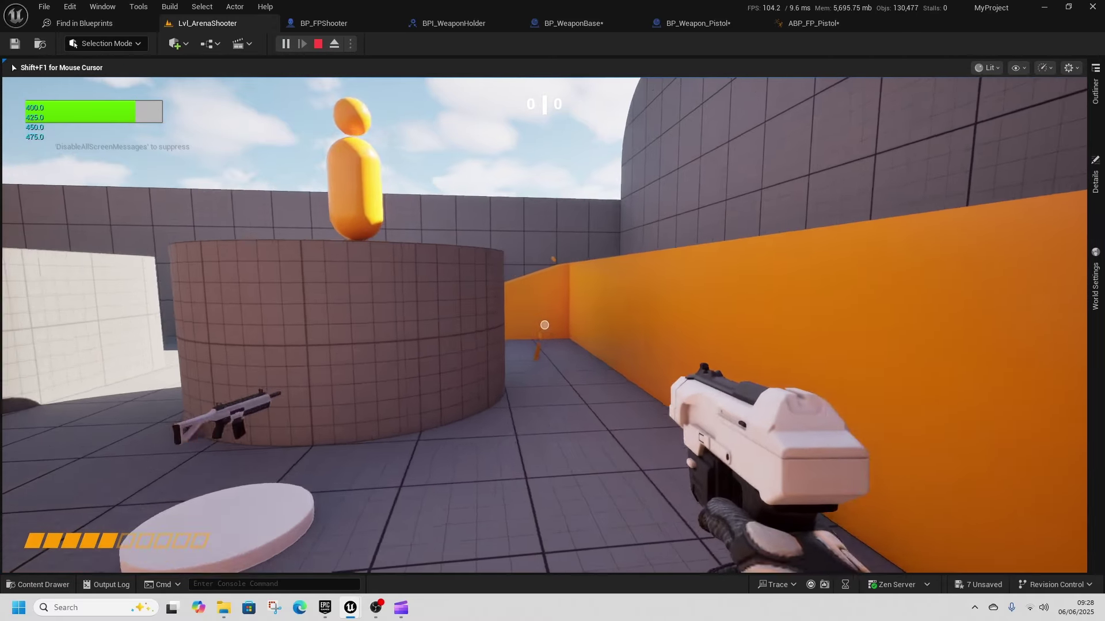
{"action": "left_click", "coordinate": [544, 325]}
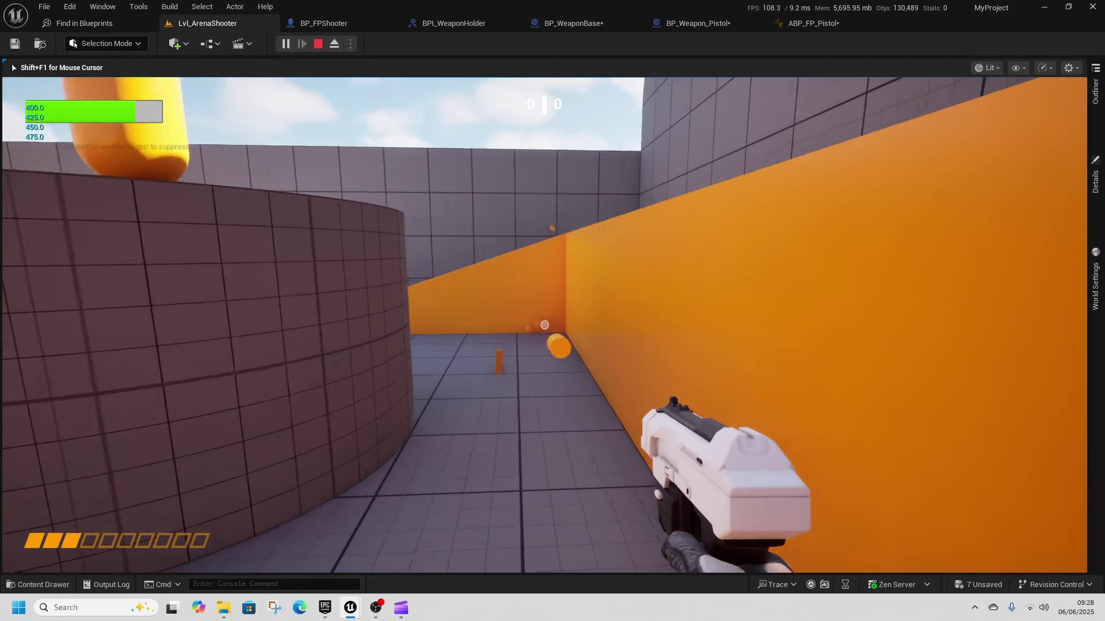
{"action": "left_click", "coordinate": [544, 325]}
{"action": "left_click", "coordinate": [544, 325]}
{"action": "left_click", "coordinate": [544, 325]}
{"action": "left_click", "coordinate": [545, 325]}
{"action": "key", "text": "w"}
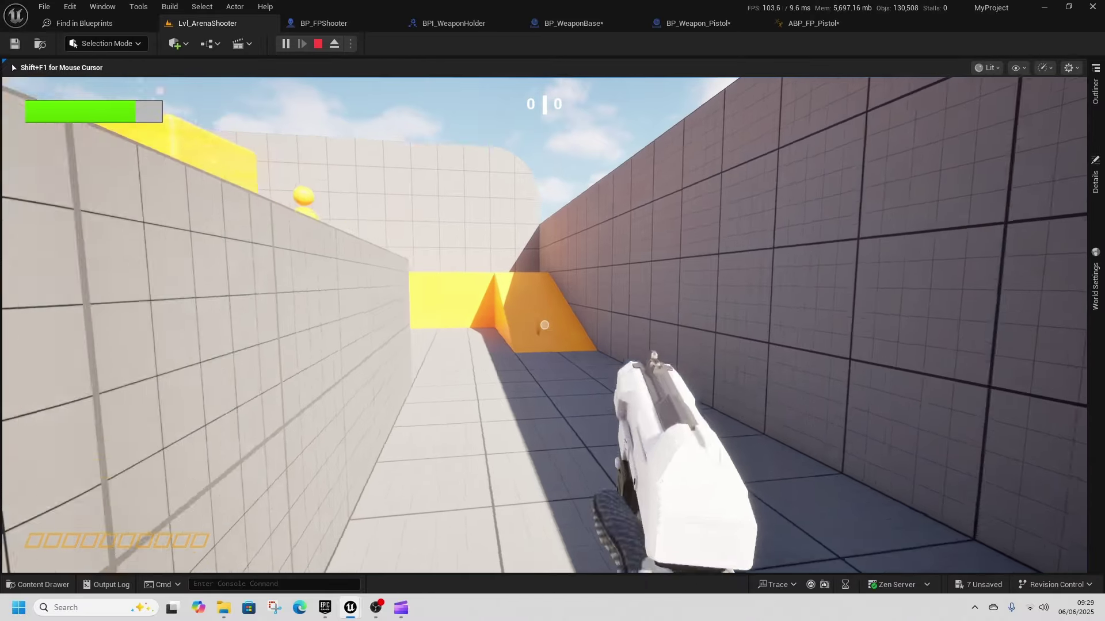
{"action": "key", "text": "w"}
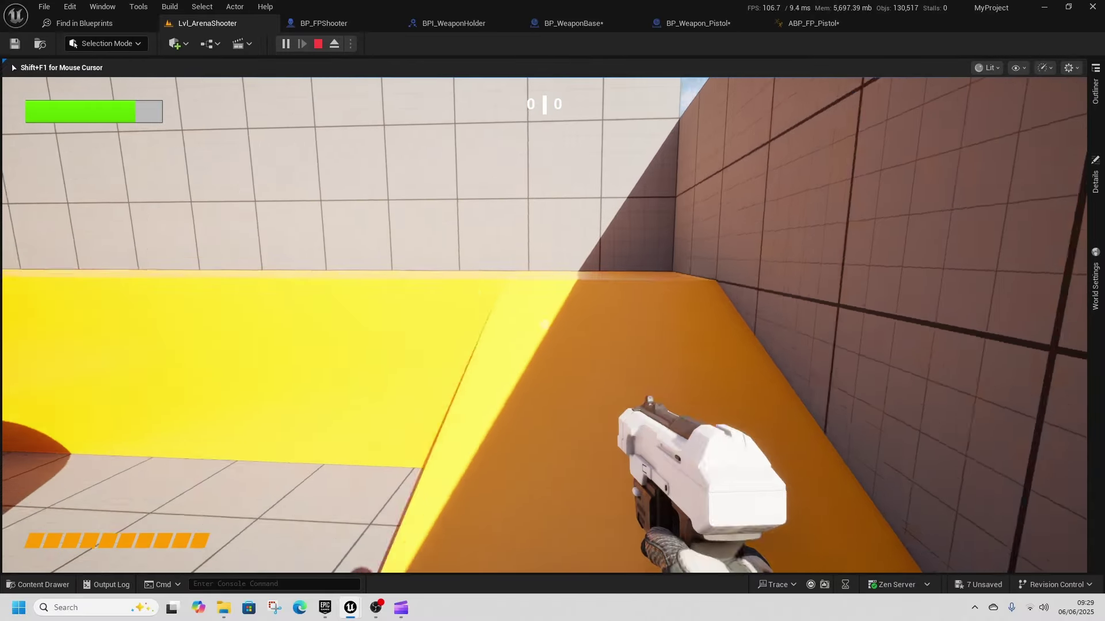
{"action": "key", "text": "w"}
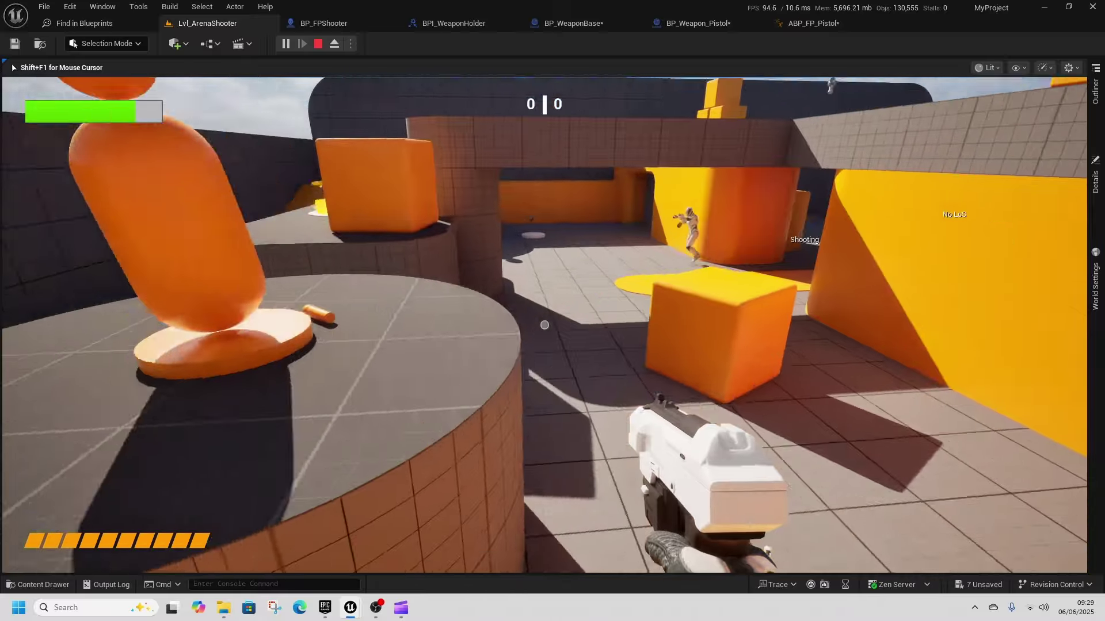
Empty the reloaded pistol at the enemy to test a second reload.
{"action": "left_click", "coordinate": [544, 325]}
{"action": "left_click", "coordinate": [544, 325]}
{"action": "left_click", "coordinate": [545, 325]}
{"action": "left_click", "coordinate": [544, 325]}
{"action": "left_click", "coordinate": [544, 326]}
{"action": "left_click", "coordinate": [544, 325]}
{"action": "left_click", "coordinate": [544, 326]}
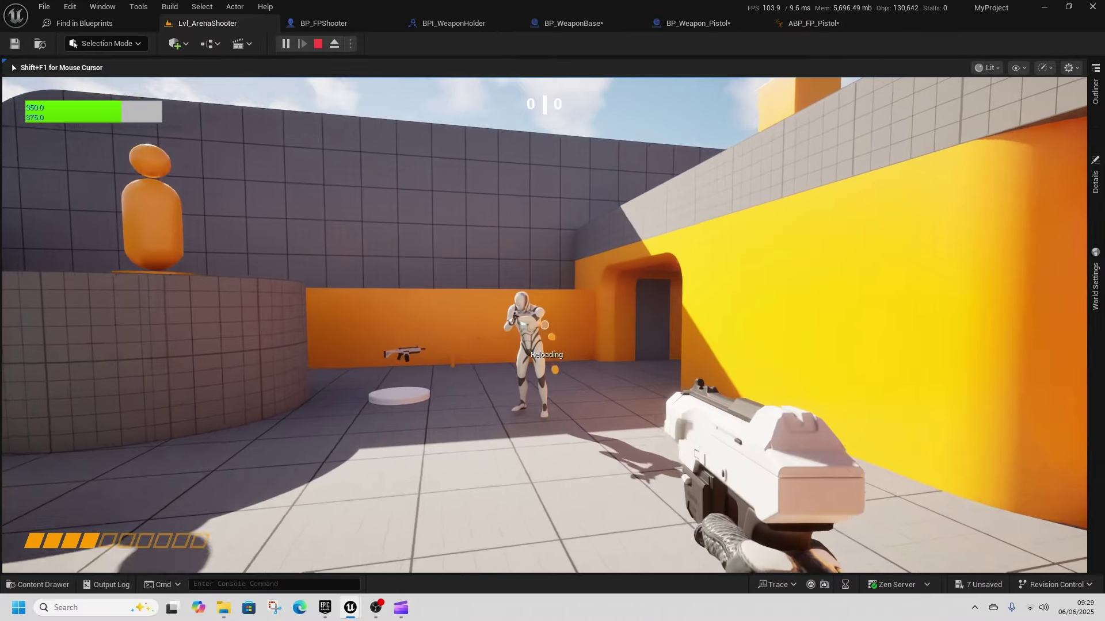
{"action": "left_click", "coordinate": [544, 325]}
{"action": "left_click", "coordinate": [545, 325]}
{"action": "left_click", "coordinate": [545, 325]}
Move through the arena, pick up the rifle and fire until its magazine is almost empty.
{"action": "key", "text": "w"}
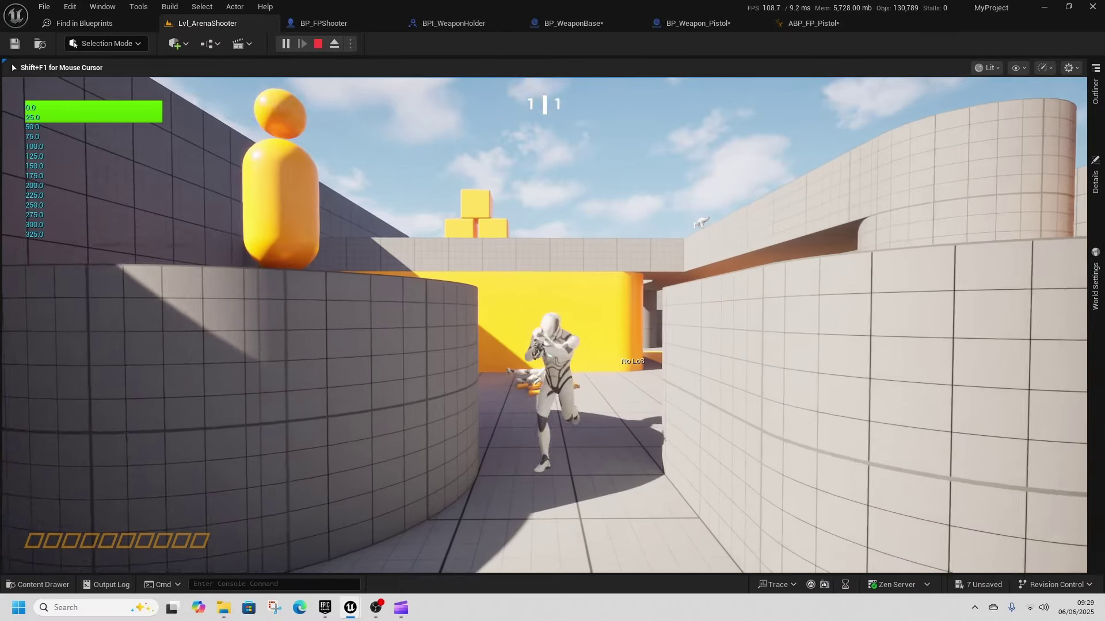
{"action": "key", "text": "w"}
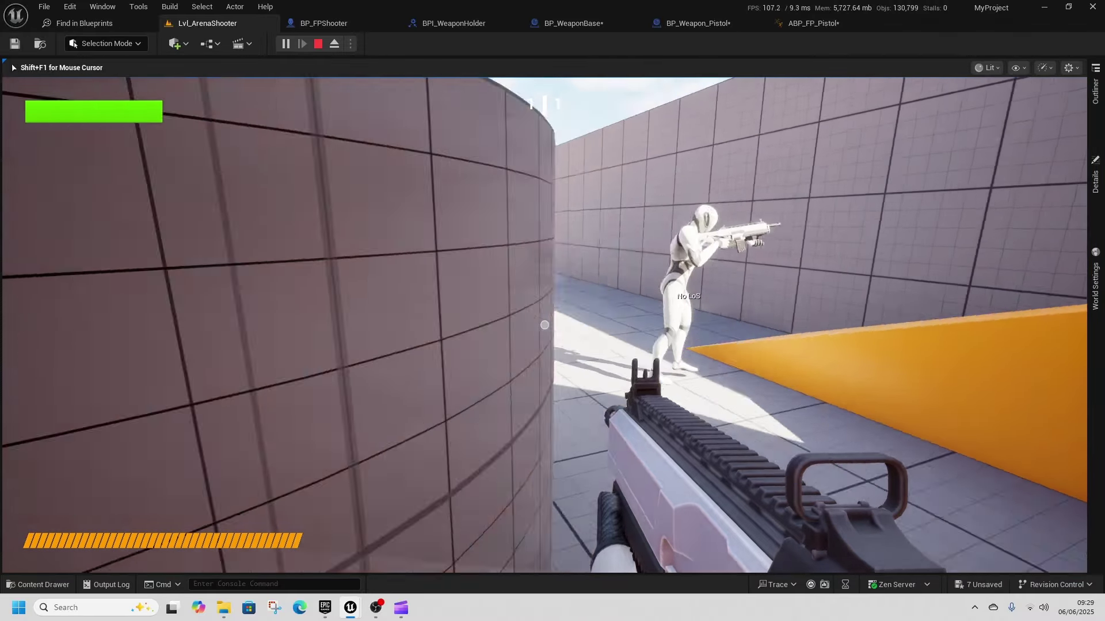
{"action": "left_click", "coordinate": [544, 325]}
{"action": "left_click", "coordinate": [544, 325]}
{"action": "left_click", "coordinate": [544, 325]}
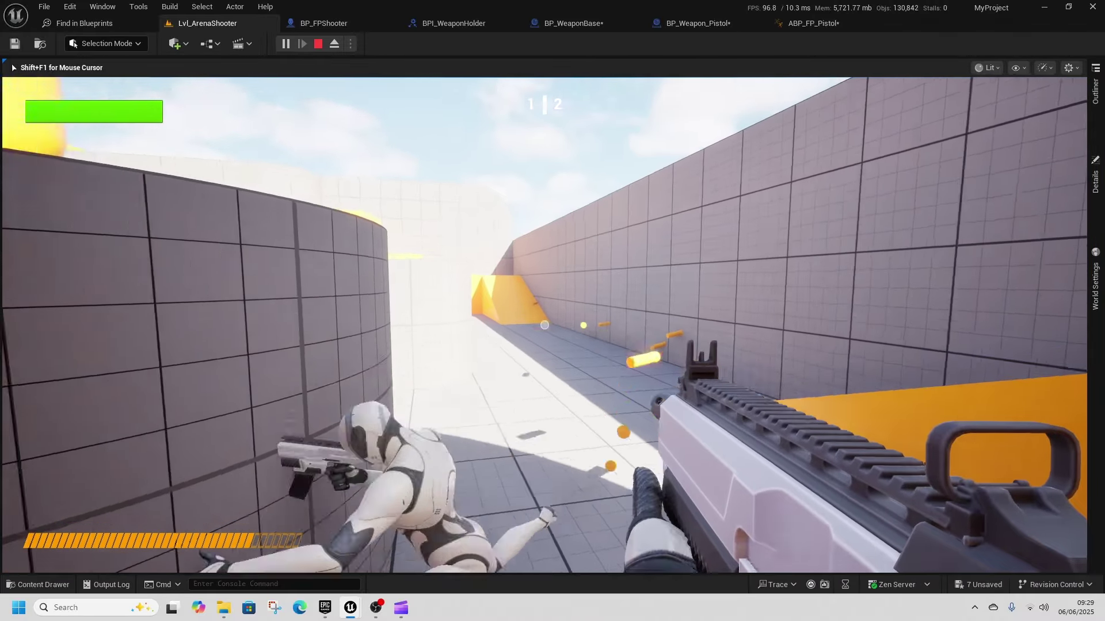
{"action": "left_click", "coordinate": [545, 325]}
{"action": "left_click", "coordinate": [544, 325]}
{"action": "left_click", "coordinate": [544, 325]}
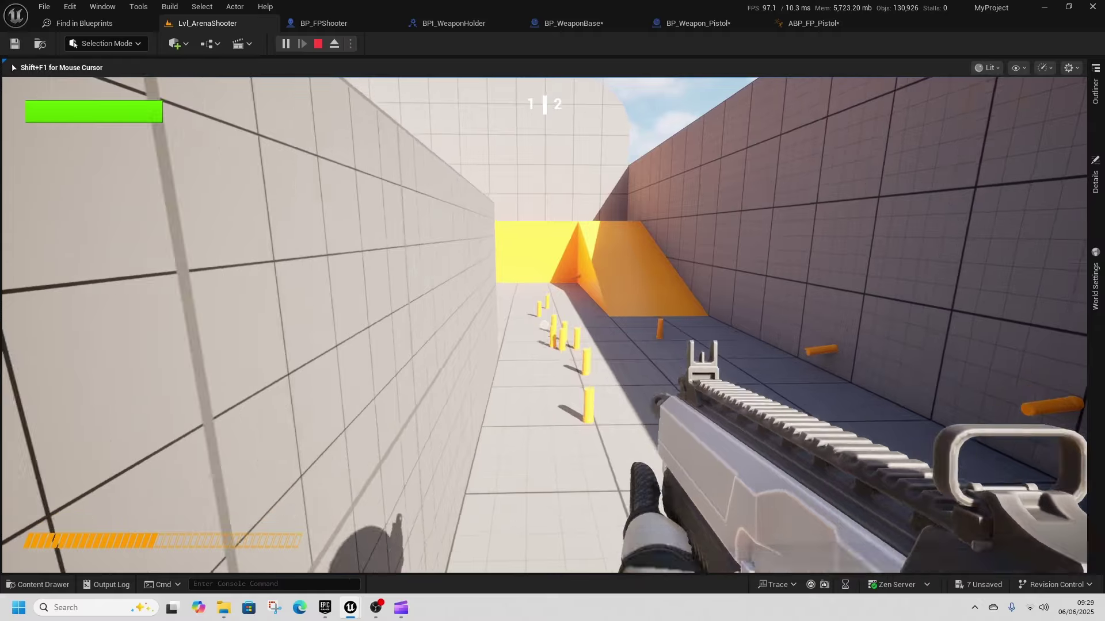
{"action": "left_click", "coordinate": [544, 325]}
{"action": "left_click", "coordinate": [545, 325]}
{"action": "left_click", "coordinate": [545, 325]}
{"action": "left_click", "coordinate": [545, 325]}
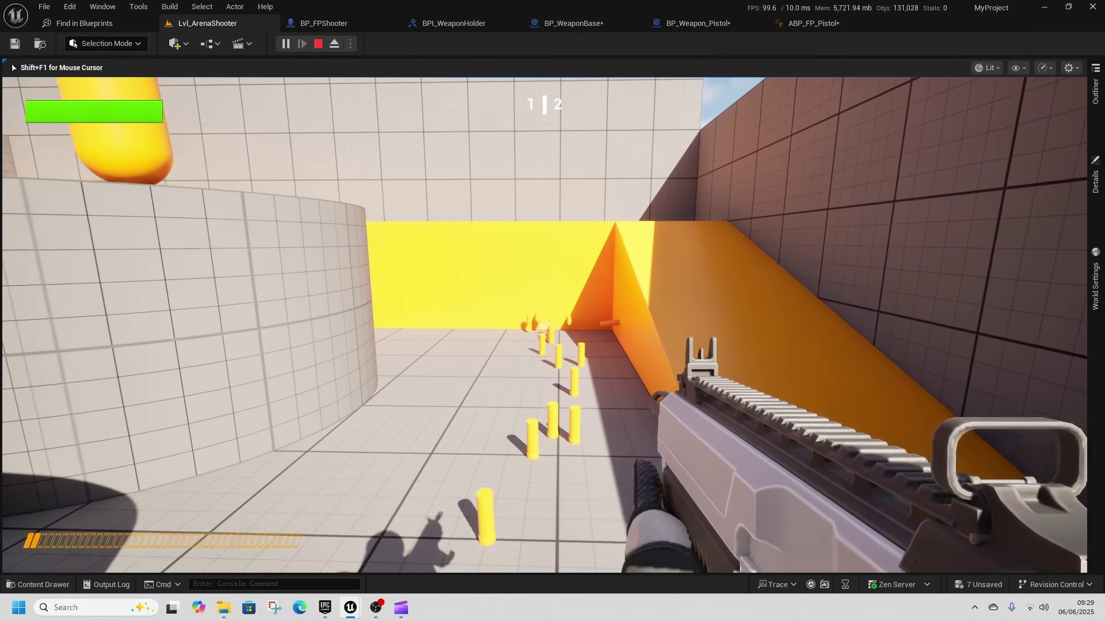
Reload the rifle, fire again to check the ammo display, and stop the play session.
{"action": "left_click", "coordinate": [544, 325]}
{"action": "key", "text": "r"}
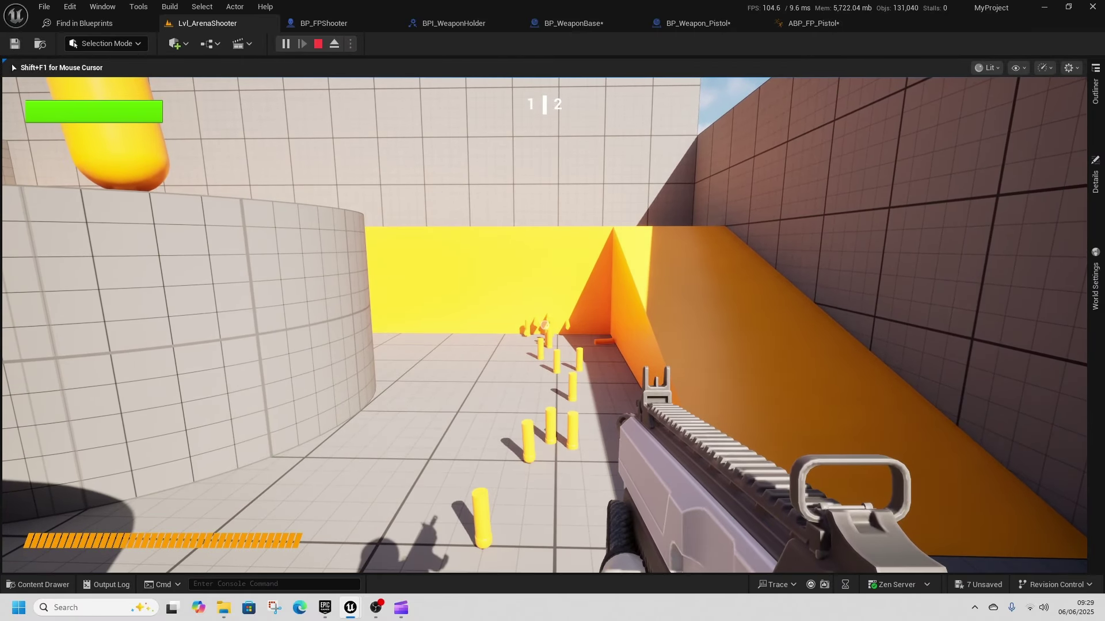
{"action": "left_click", "coordinate": [544, 326]}
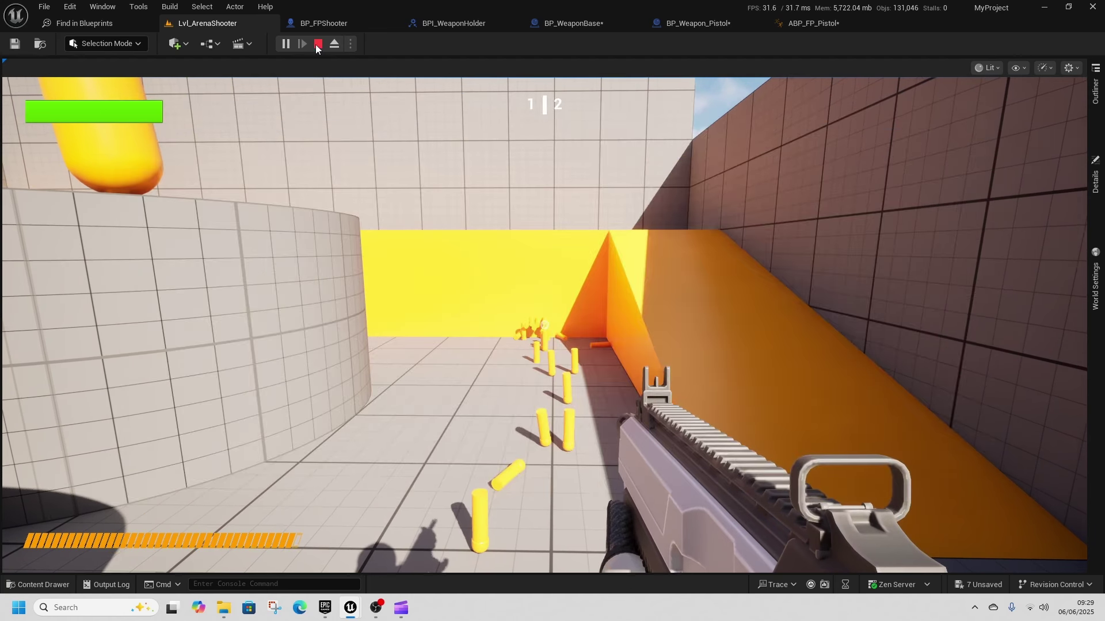
{"action": "left_click", "coordinate": [318, 44]}
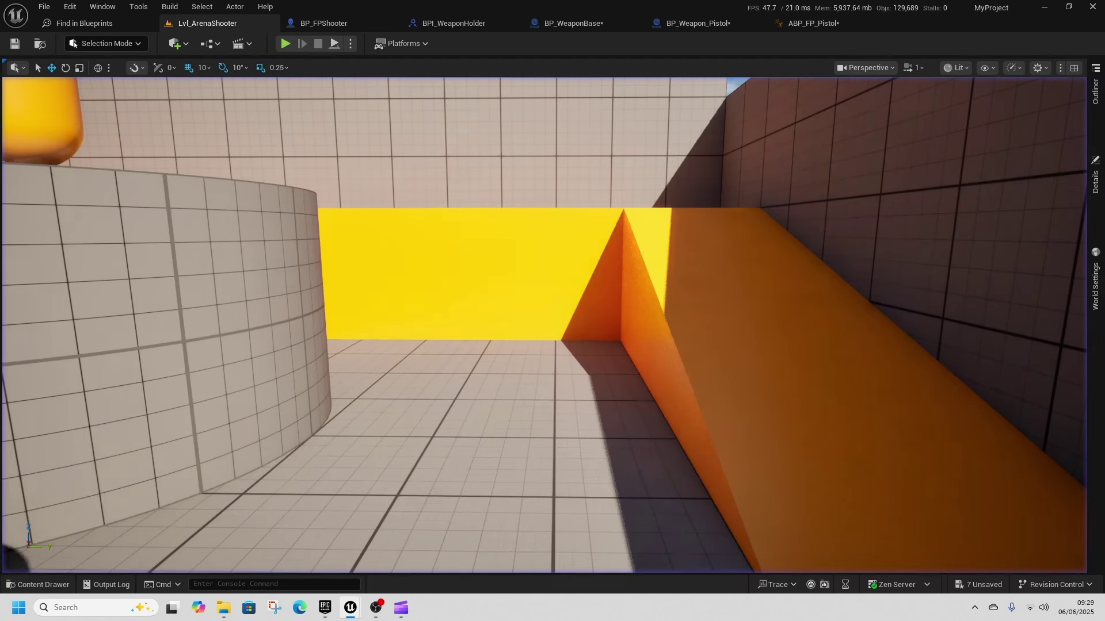
Open the BP_Weapon_Rifle blueprint from the Variant_Shooter > Blueprints > Pickups > Rifle content folder.
{"action": "key", "text": "ctrl+space"}
{"action": "left_click", "coordinate": [528, 301]}
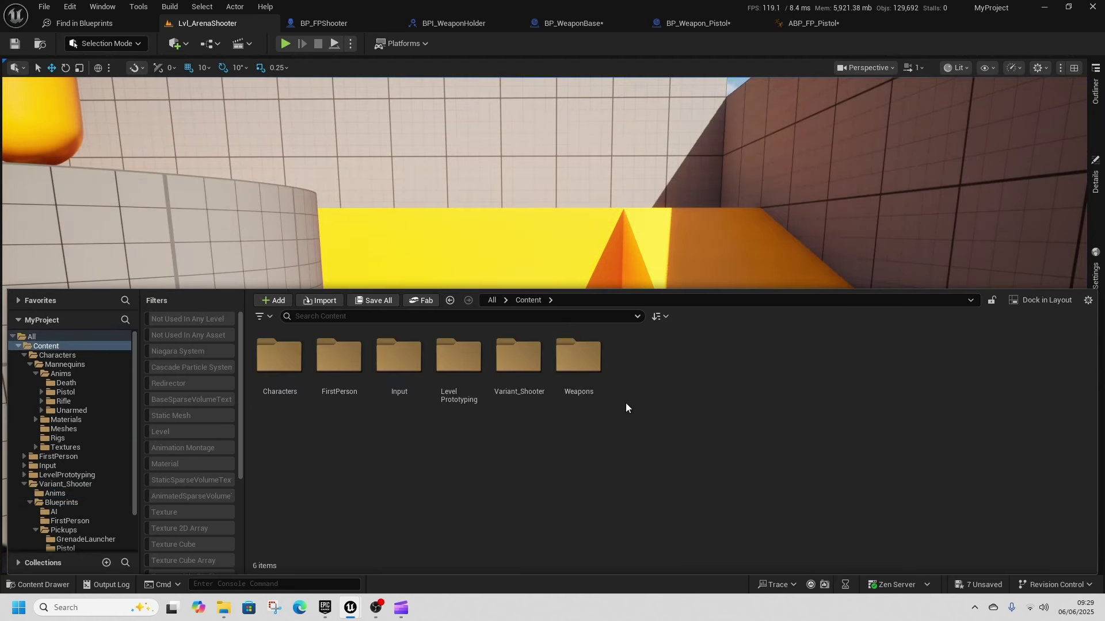
{"action": "double_click", "coordinate": [507, 393]}
{"action": "double_click", "coordinate": [341, 403]}
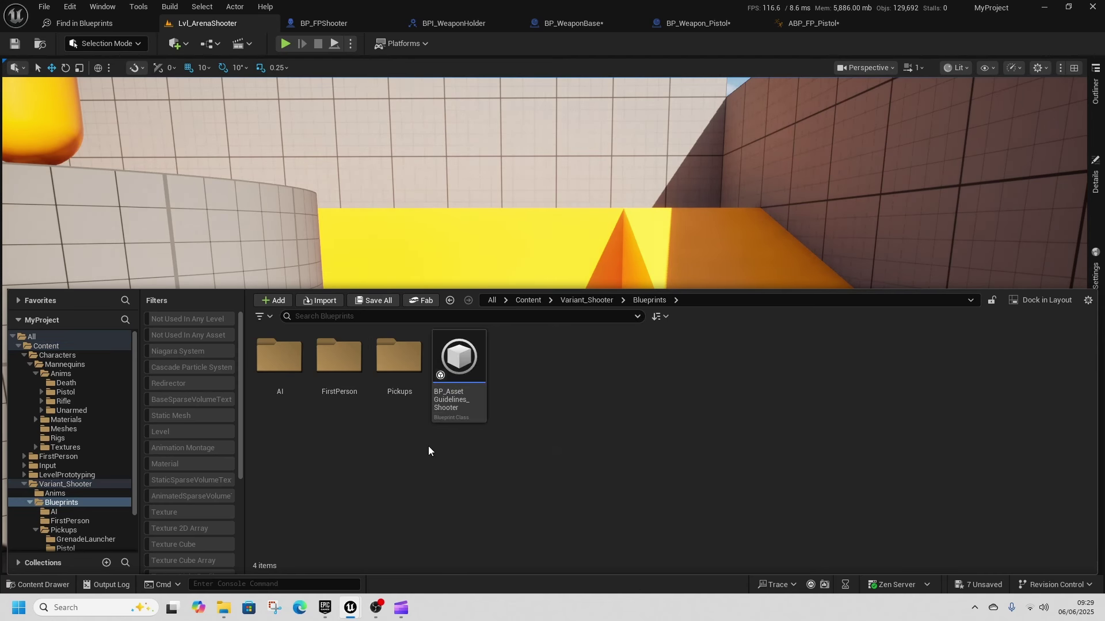
{"action": "double_click", "coordinate": [386, 395]}
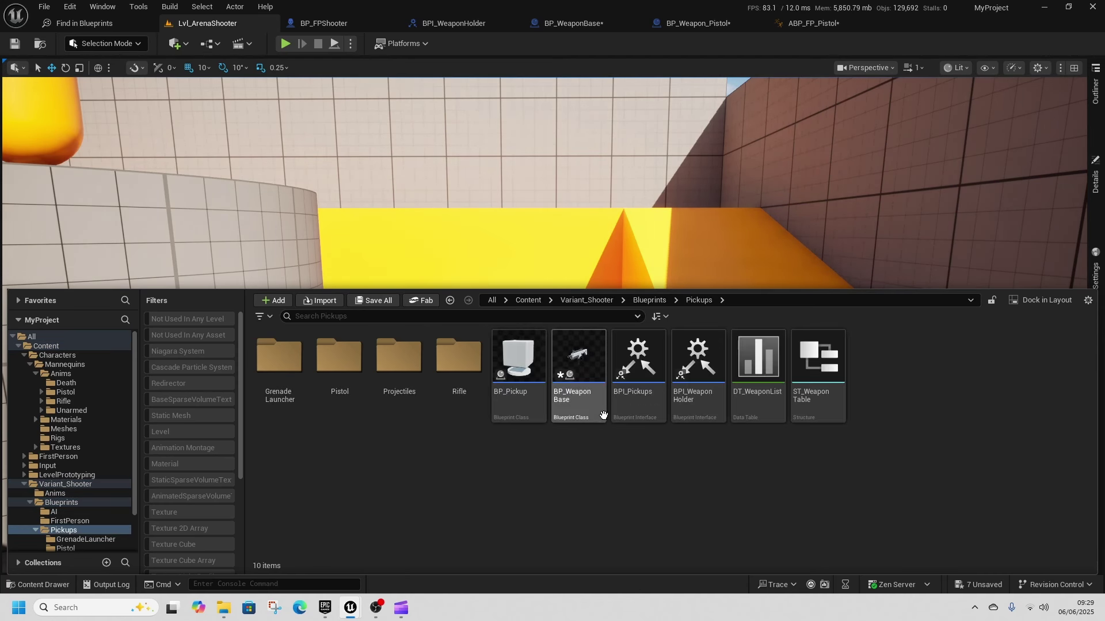
{"action": "double_click", "coordinate": [459, 400]}
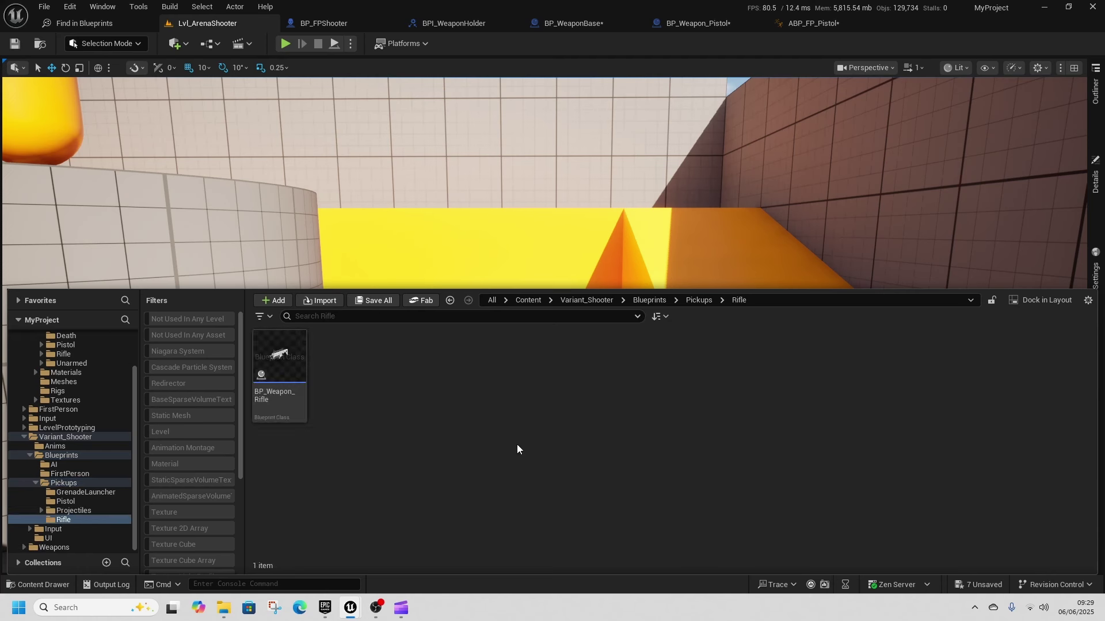
{"action": "double_click", "coordinate": [276, 411]}
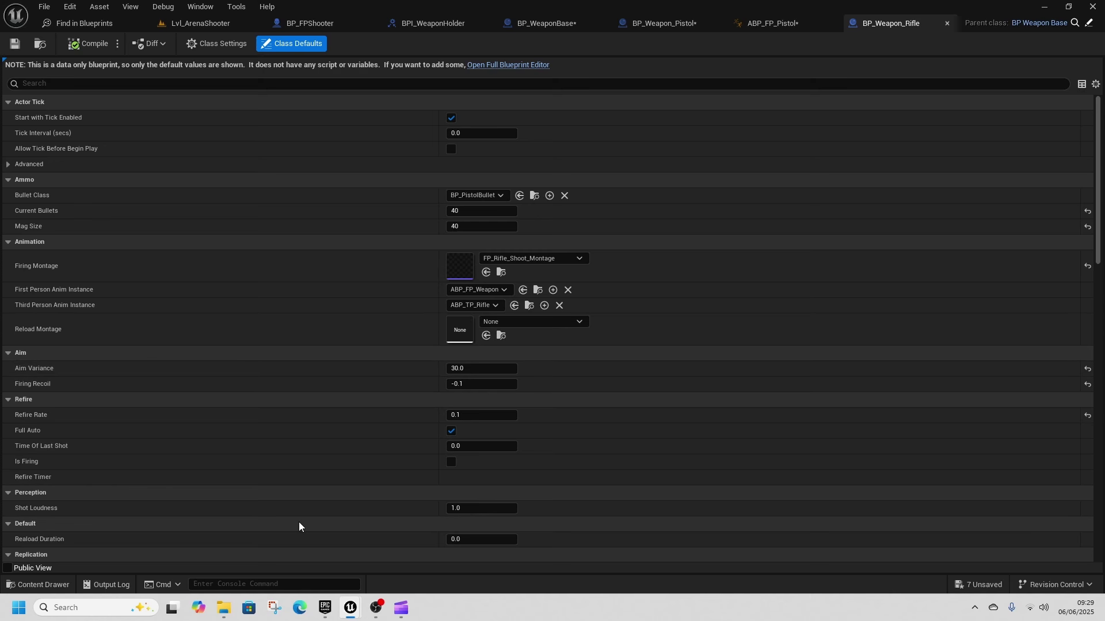
Set the rifle's Reaload Duration default to 1.
{"action": "left_click", "coordinate": [506, 540]}
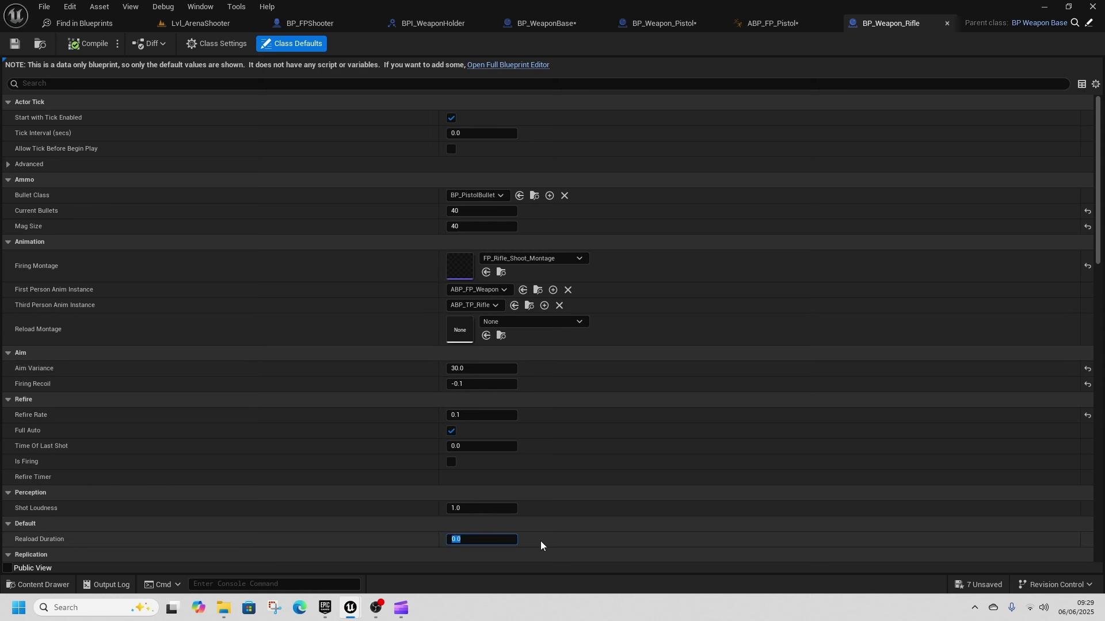
{"action": "type", "text": "1"}
{"action": "key", "text": "Return"}
Play the arena level again, pick up the rifle and empty its magazine while advancing on the enemy.
{"action": "left_click", "coordinate": [193, 27]}
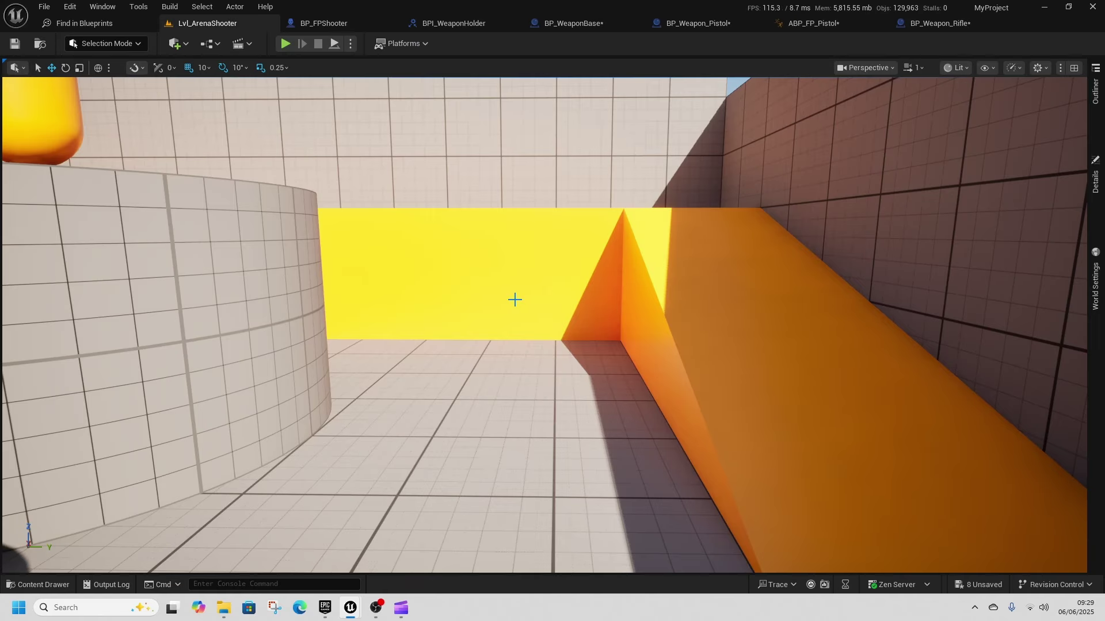
{"action": "scroll", "coordinate": [514, 299], "scroll_direction": "down", "scroll_amount": 5}
{"action": "right_click", "coordinate": [496, 403]}
{"action": "left_click", "coordinate": [573, 584]}
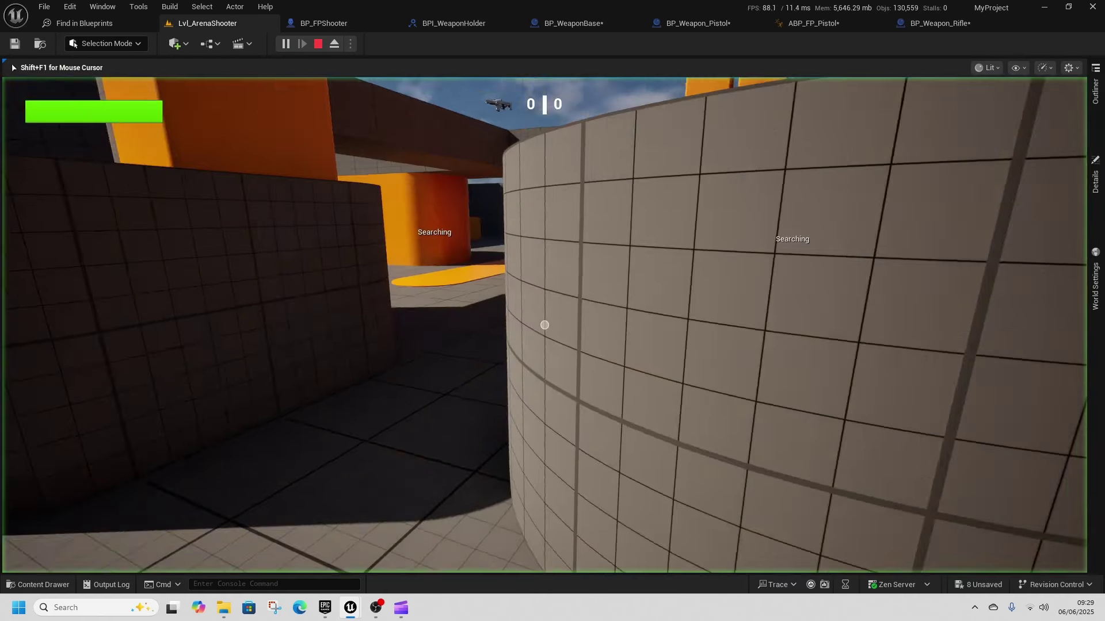
{"action": "key", "text": "w"}
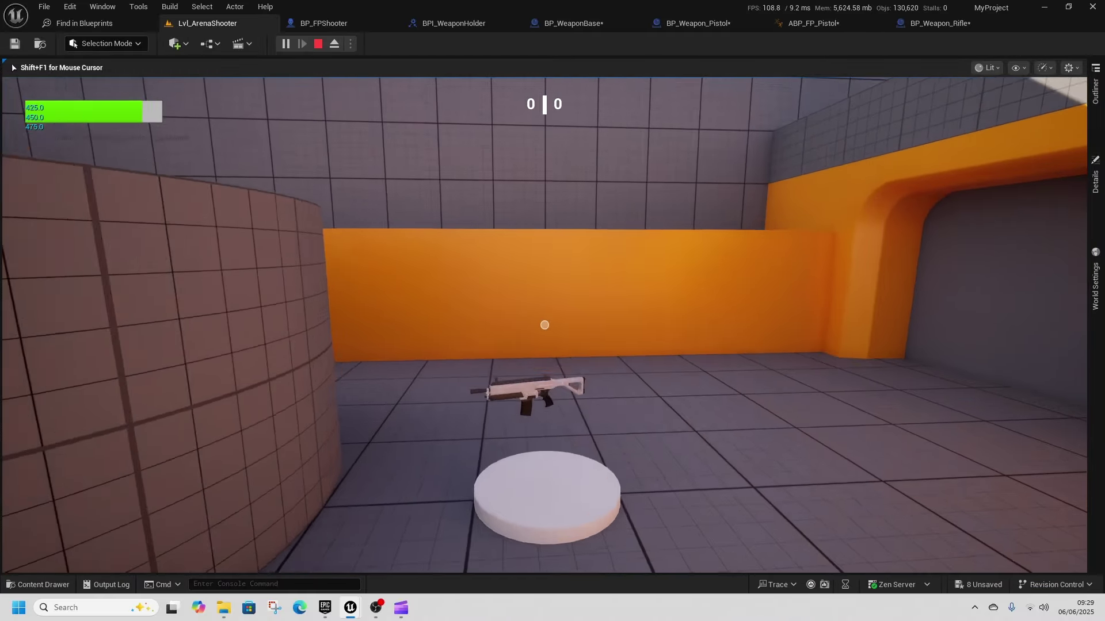
{"action": "left_click", "coordinate": [544, 325]}
{"action": "key", "text": "w"}
{"action": "left_click", "coordinate": [544, 325]}
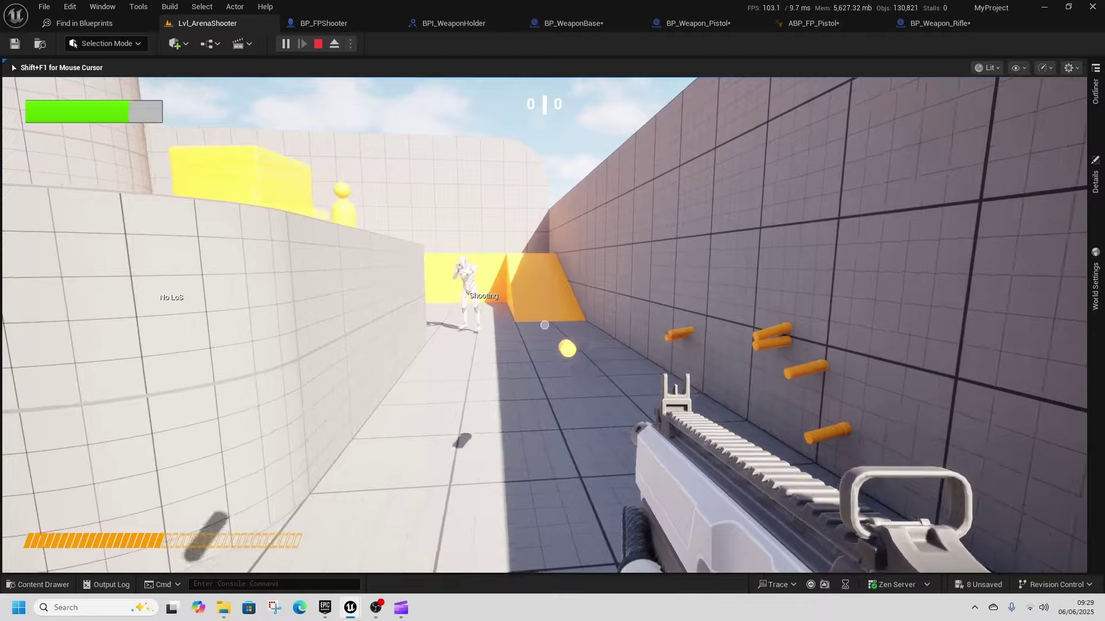
{"action": "key", "text": "w"}
{"action": "left_click", "coordinate": [544, 325]}
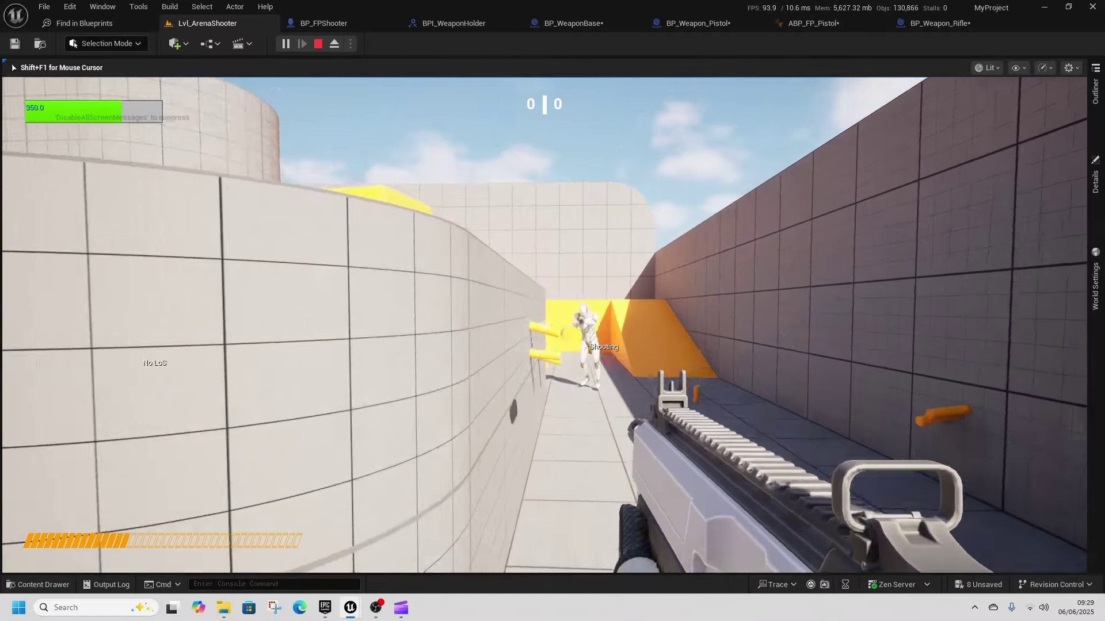
{"action": "key", "text": "w"}
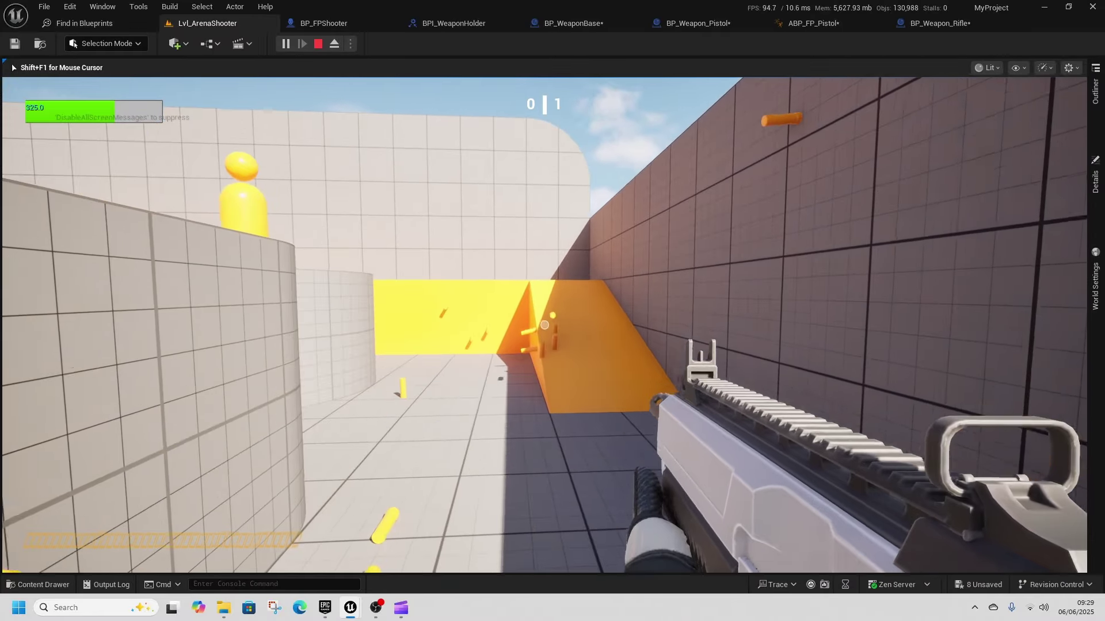
Reload the rifle, fire part of the new magazine, reload once more, and end the play session.
{"action": "key", "text": "r"}
{"action": "key", "text": "w"}
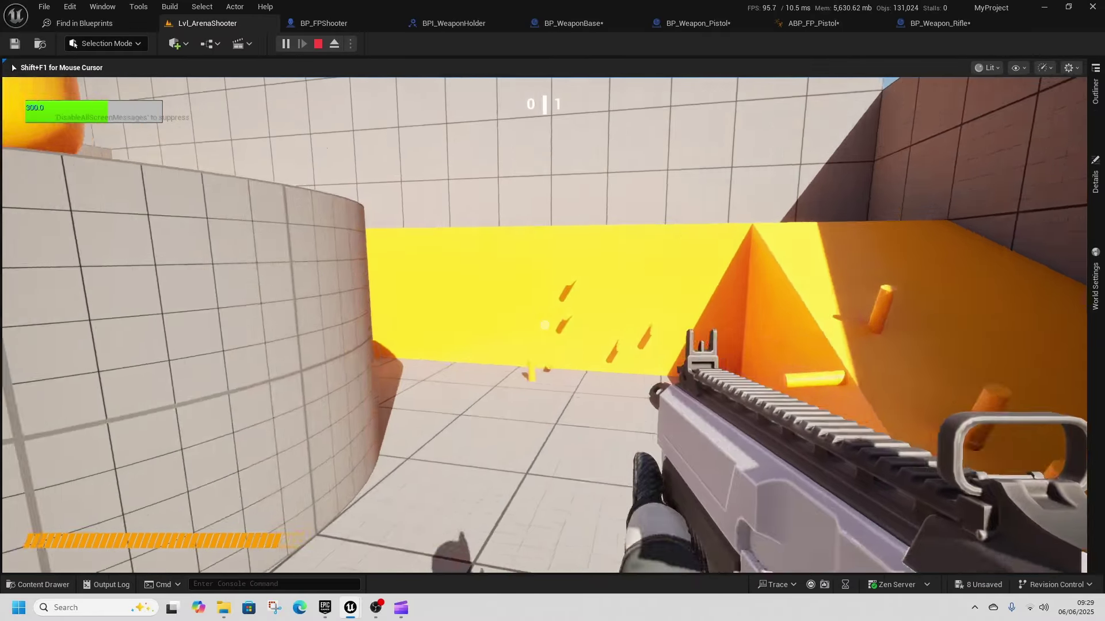
{"action": "left_click", "coordinate": [544, 325]}
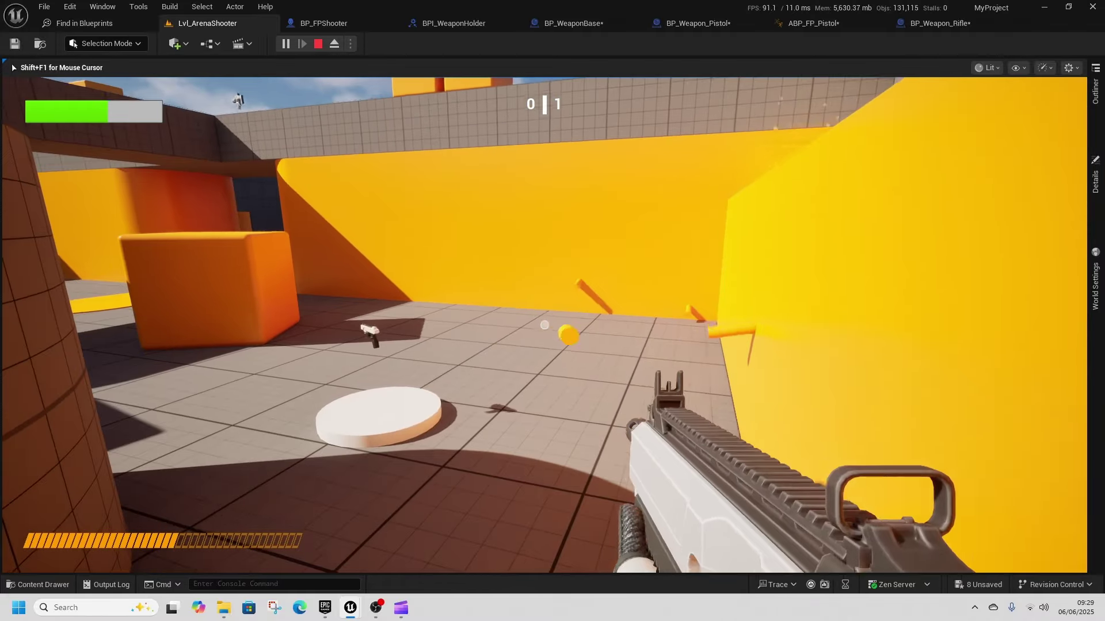
{"action": "left_click", "coordinate": [545, 325]}
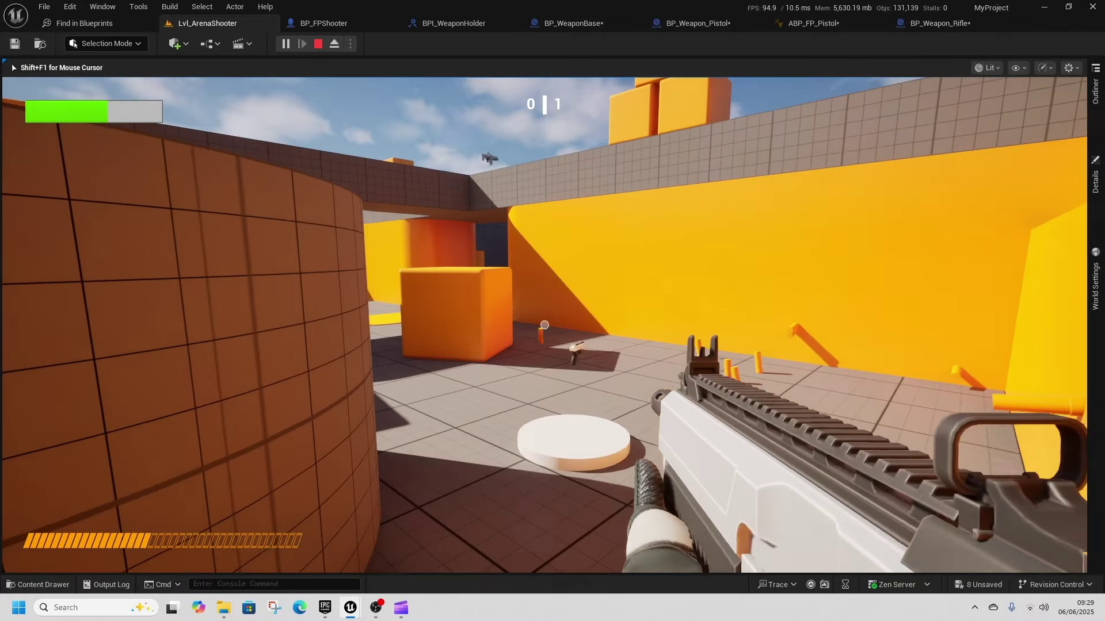
{"action": "key", "text": "d"}
{"action": "key", "text": "r"}
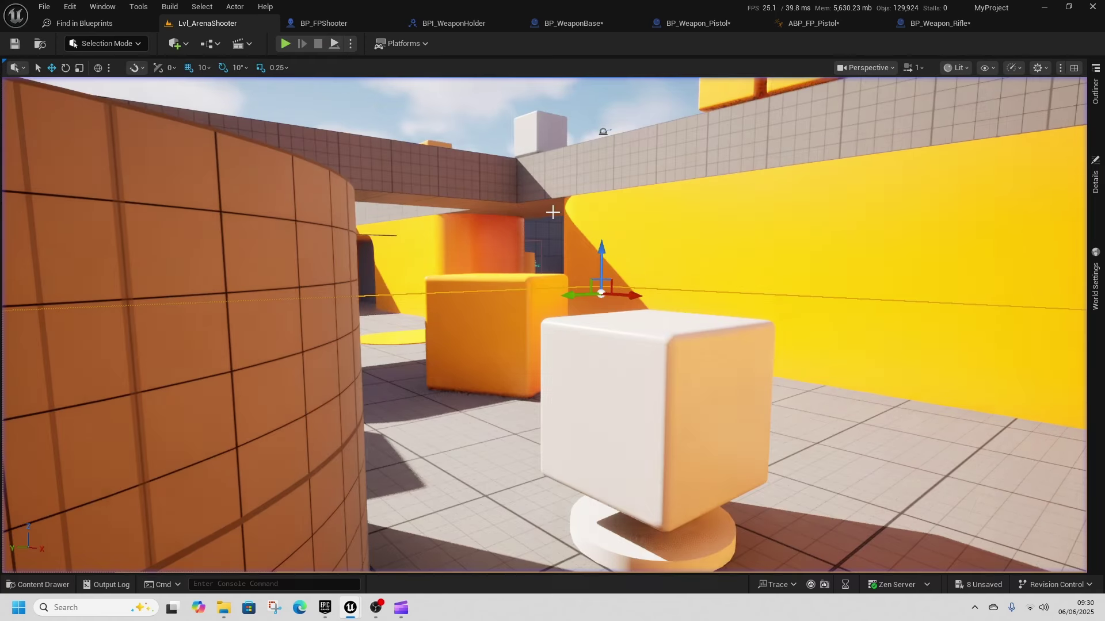
{"action": "left_click", "coordinate": [319, 44]}
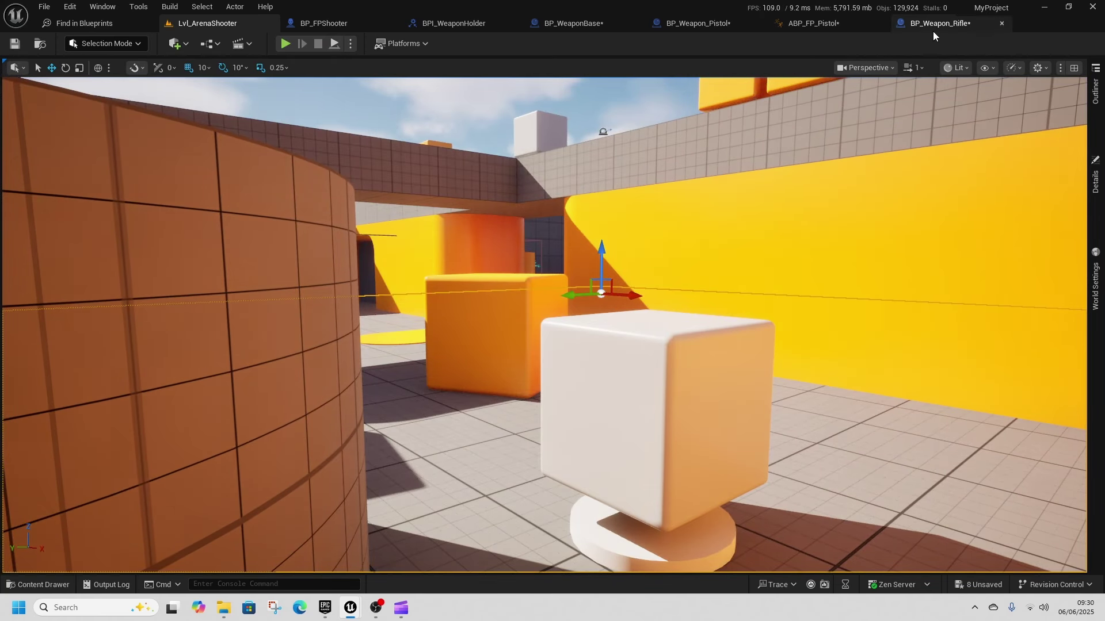
{"action": "right_click_drag", "start_coordinate": [545, 325], "coordinate": [616, 356]}
{"action": "key", "text": "w"}
{"action": "key", "text": "w"}
{"action": "key", "text": "s"}
{"action": "key", "text": "a"}
{"action": "right_click_drag", "start_coordinate": [390, 426], "coordinate": [409, 380]}
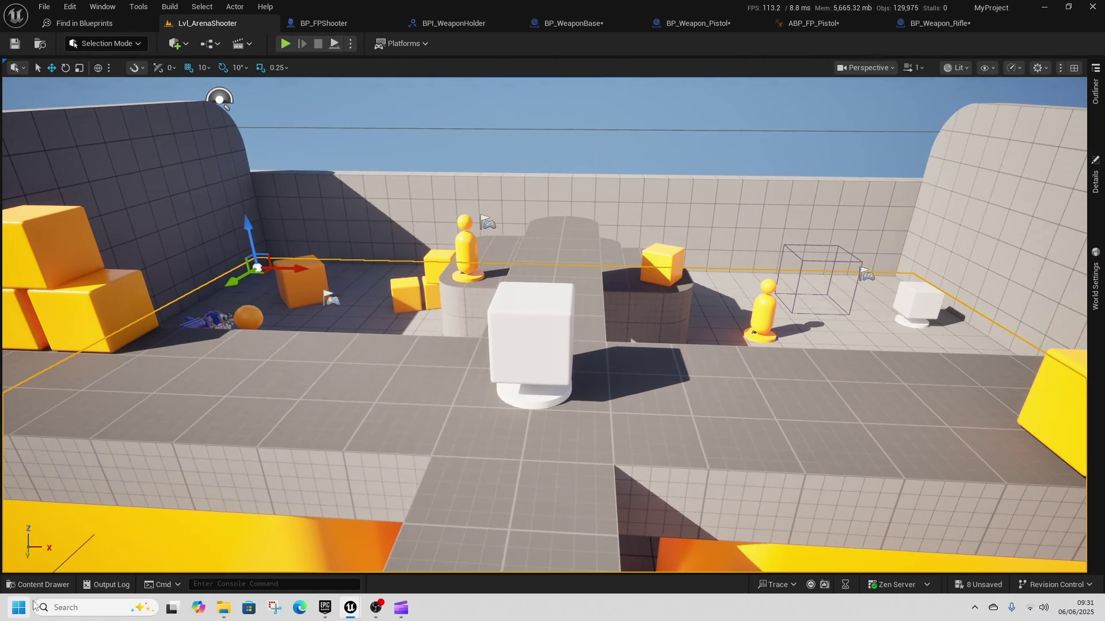
Open the Fab marketplace from the Content folder and search all products for "guns".
{"action": "left_click", "coordinate": [38, 584]}
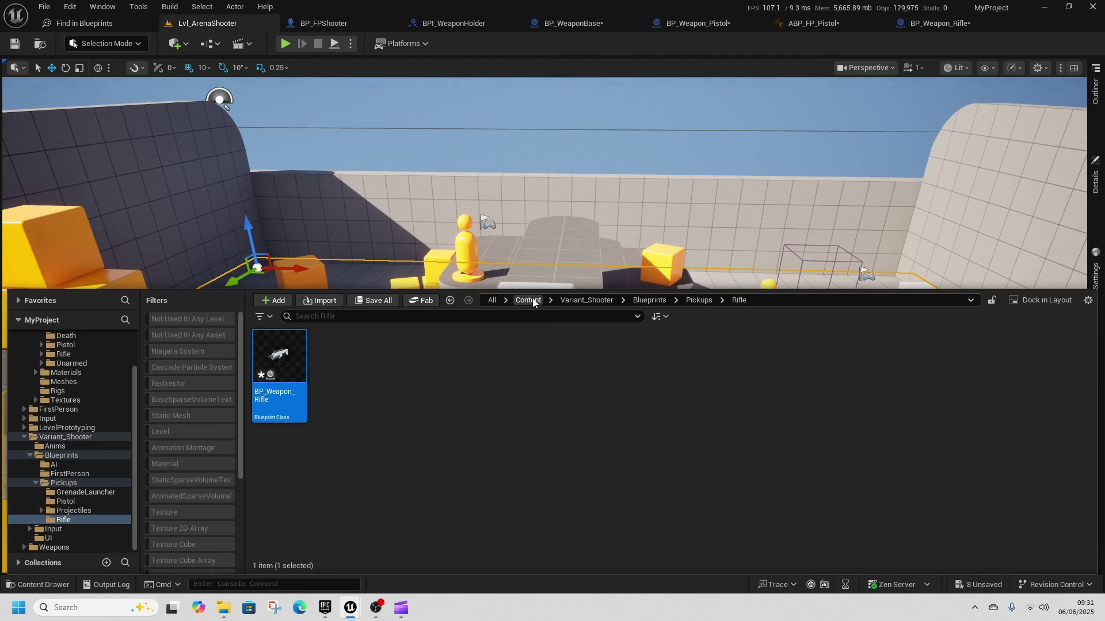
{"action": "left_click", "coordinate": [529, 300]}
{"action": "left_click", "coordinate": [426, 300]}
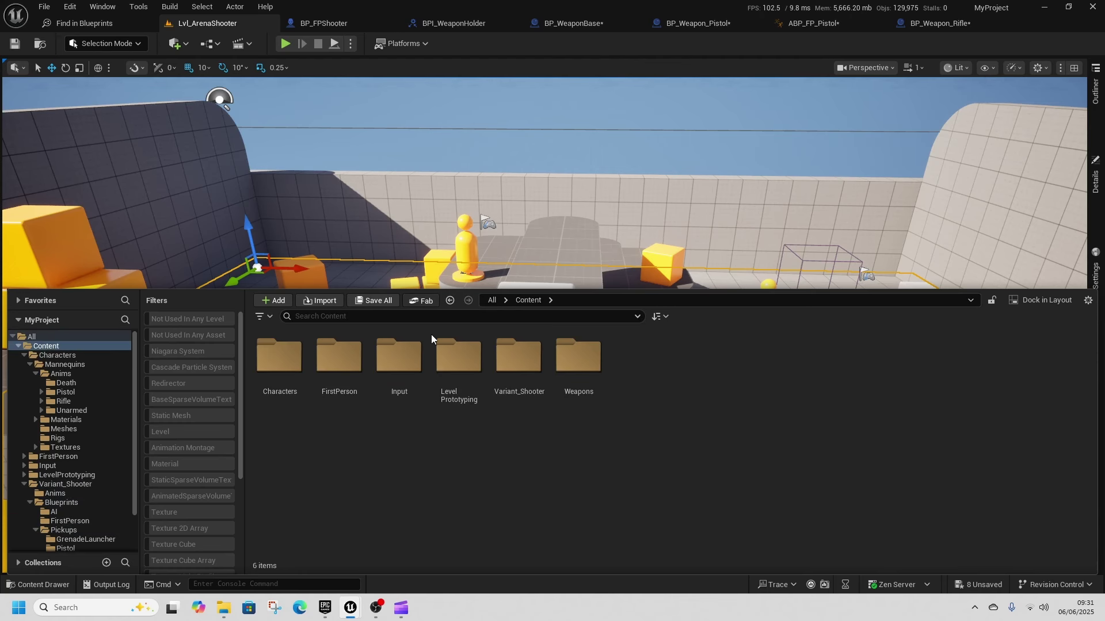
{"action": "left_click", "coordinate": [224, 46]}
{"action": "type", "text": "guns"}
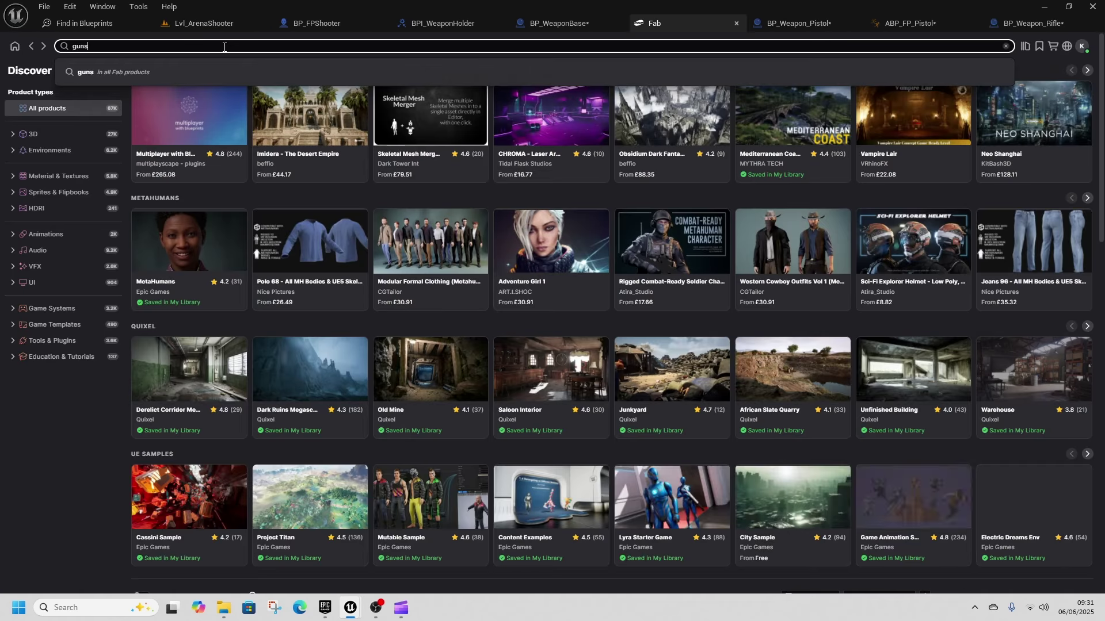
{"action": "key", "text": "Return"}
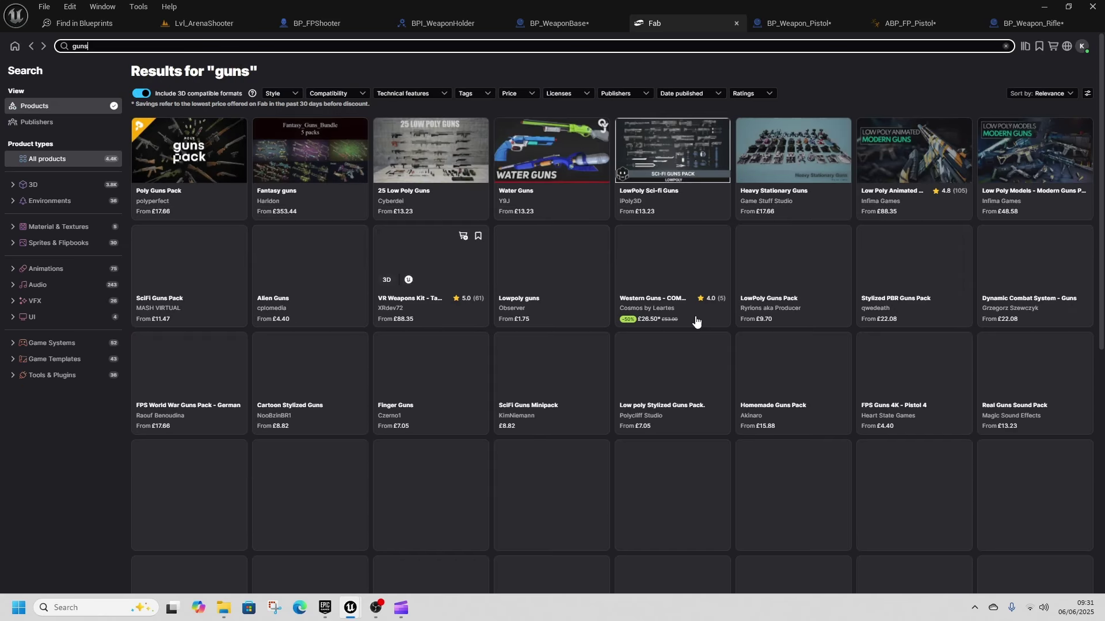
Filter the gun results to Free products and browse the available weapon assets.
{"action": "left_click", "coordinate": [509, 96]}
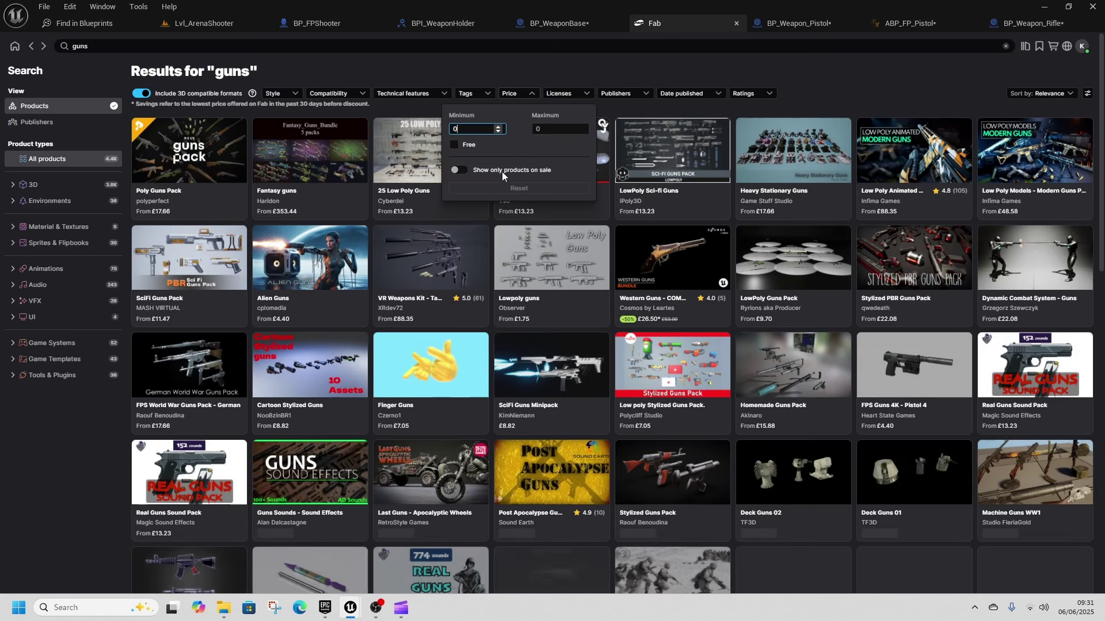
{"action": "left_click", "coordinate": [455, 145]}
{"action": "left_click", "coordinate": [513, 70]}
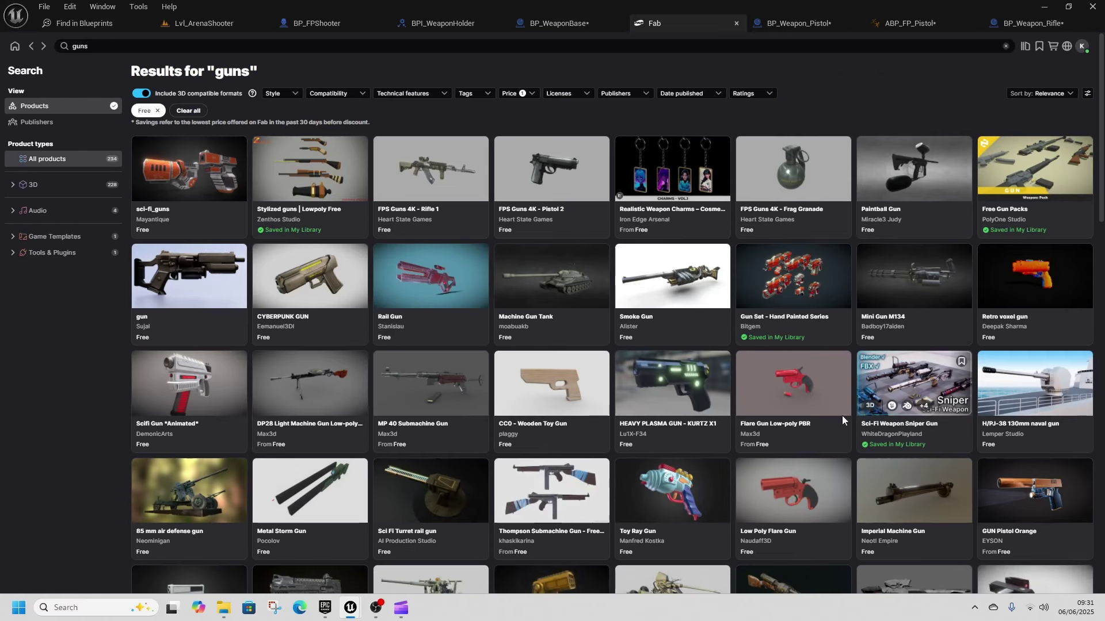
{"action": "scroll", "coordinate": [841, 416], "scroll_direction": "down", "scroll_amount": 7}
{"action": "scroll", "coordinate": [585, 426], "scroll_direction": "down", "scroll_amount": 7}
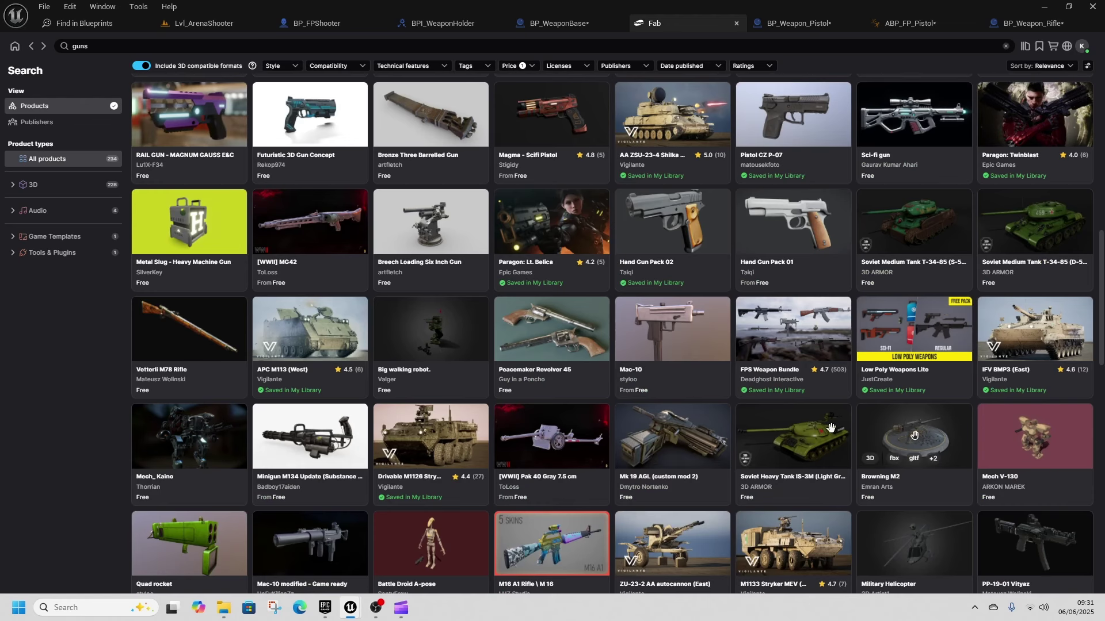
{"action": "scroll", "coordinate": [617, 488], "scroll_direction": "down", "scroll_amount": 10}
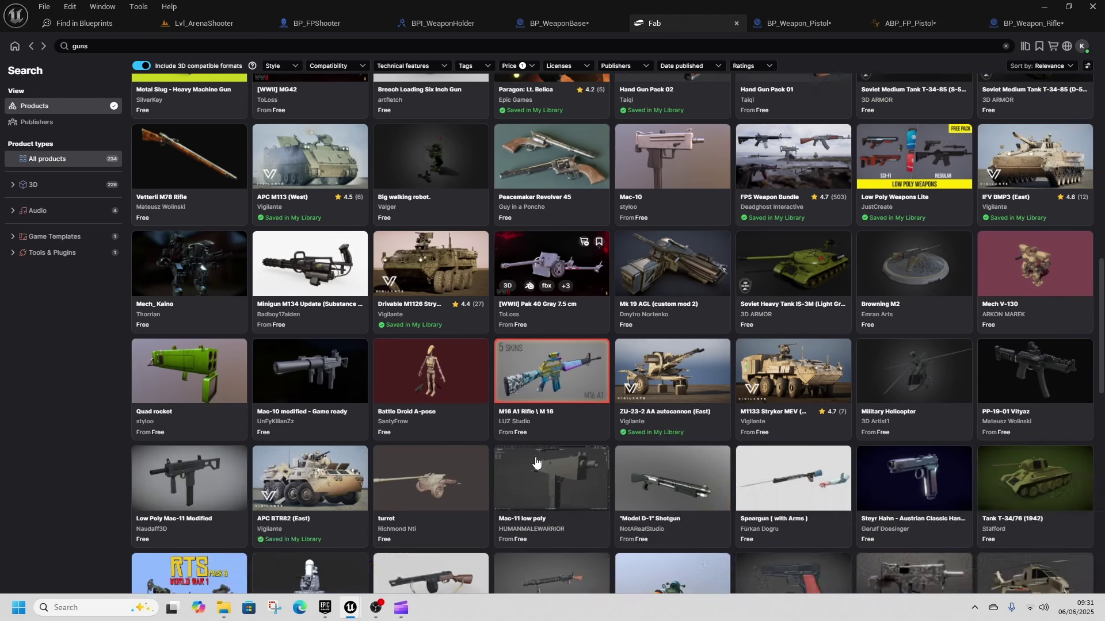
{"action": "scroll", "coordinate": [595, 471], "scroll_direction": "down", "scroll_amount": 4}
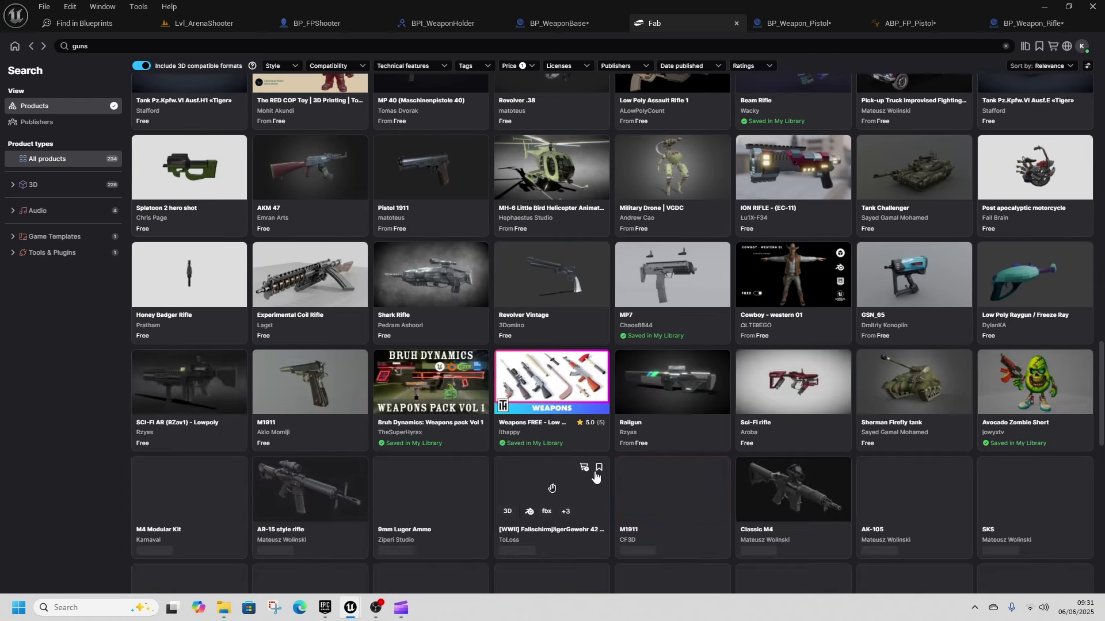
Add the "Weapons FREE - Low Poly 3D Models Pack" to the project, choosing version 5.5 as the compatible alternative.
{"action": "left_click", "coordinate": [550, 432]}
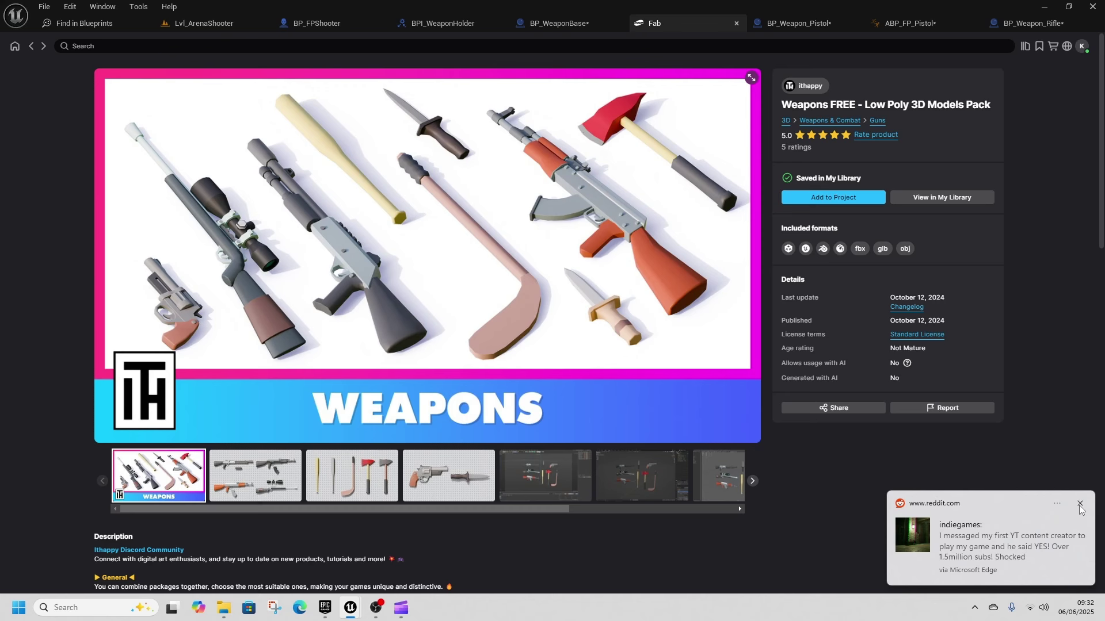
{"action": "left_click", "coordinate": [1080, 505]}
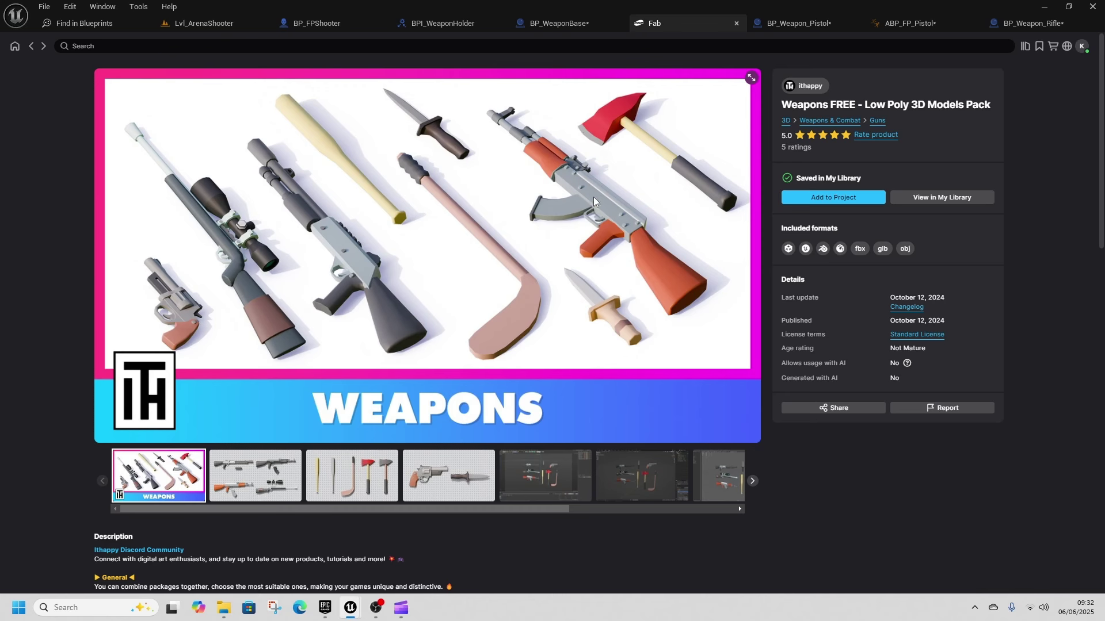
{"action": "left_click", "coordinate": [834, 201]}
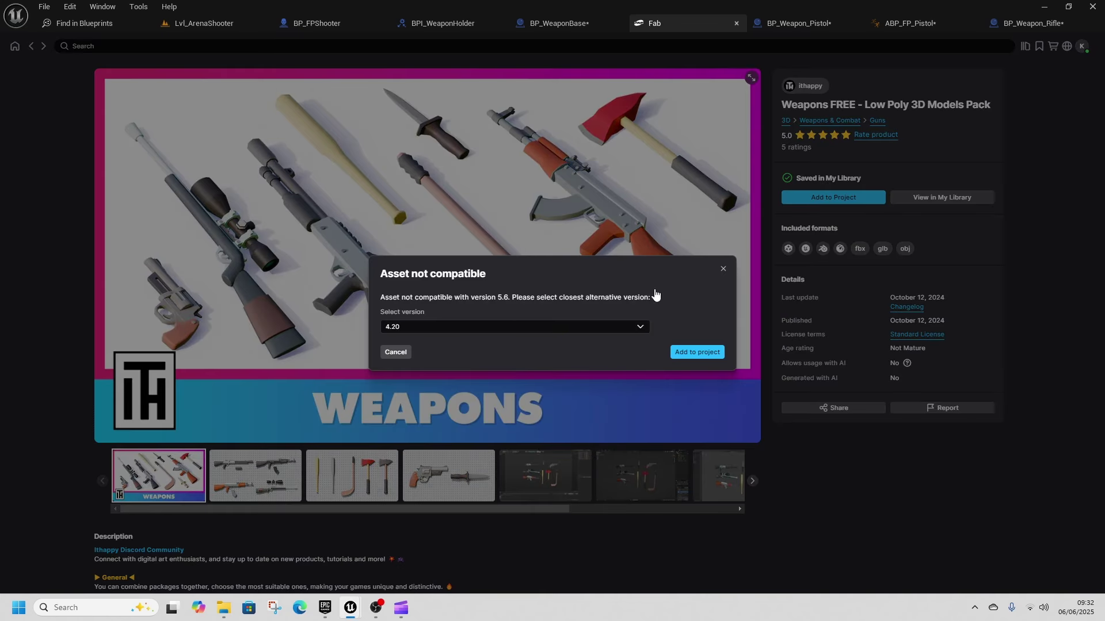
{"action": "left_click", "coordinate": [530, 329]}
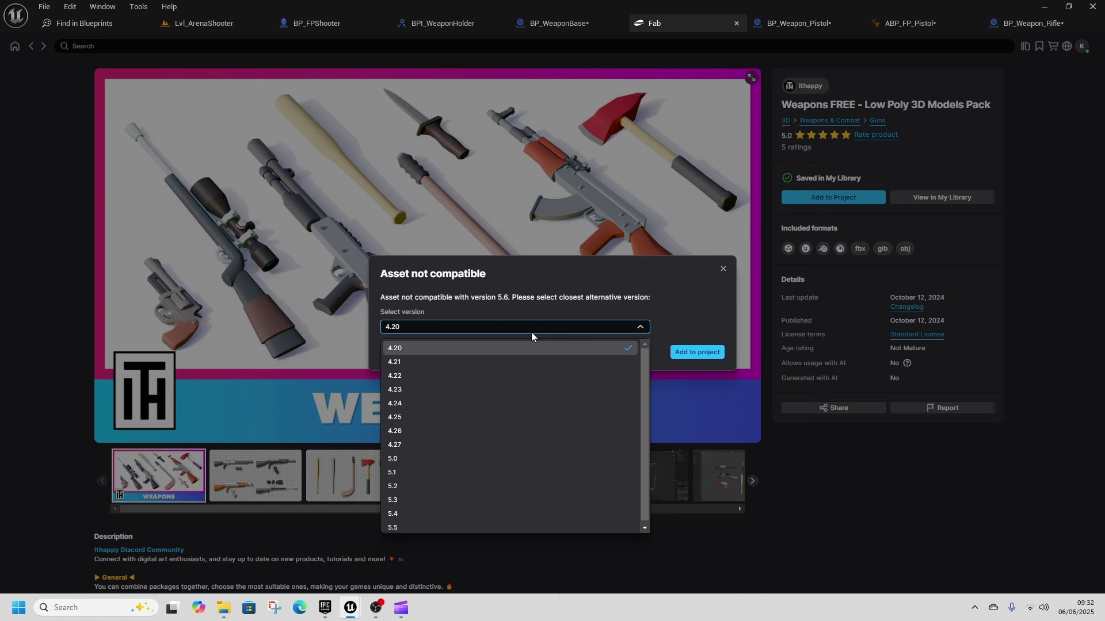
{"action": "left_click", "coordinate": [451, 527]}
{"action": "left_click", "coordinate": [692, 353]}
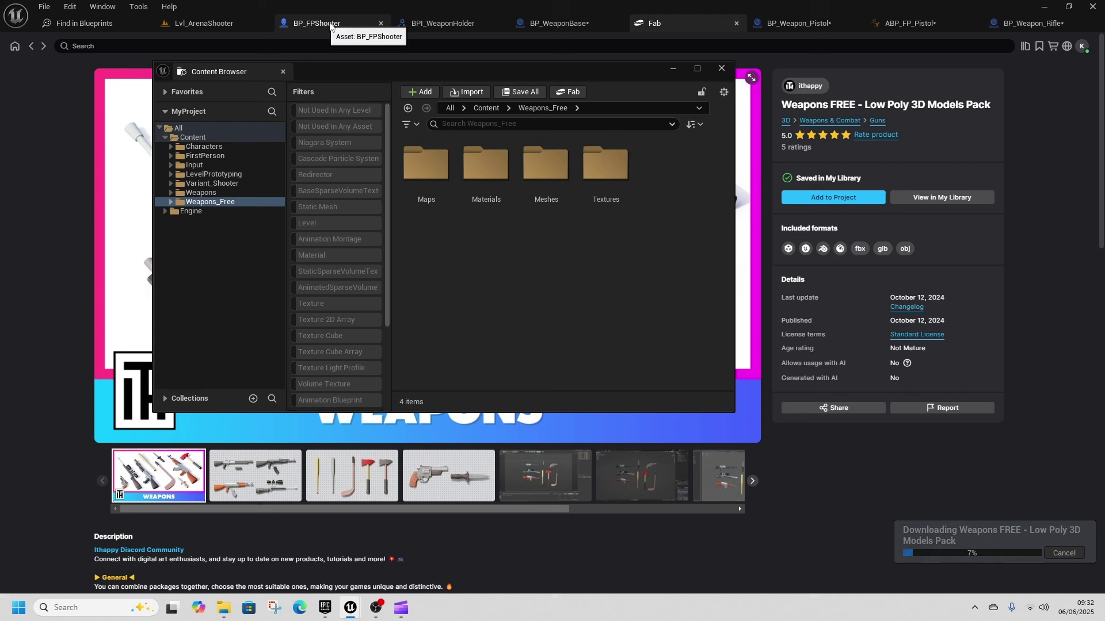
{"action": "left_click", "coordinate": [722, 69]}
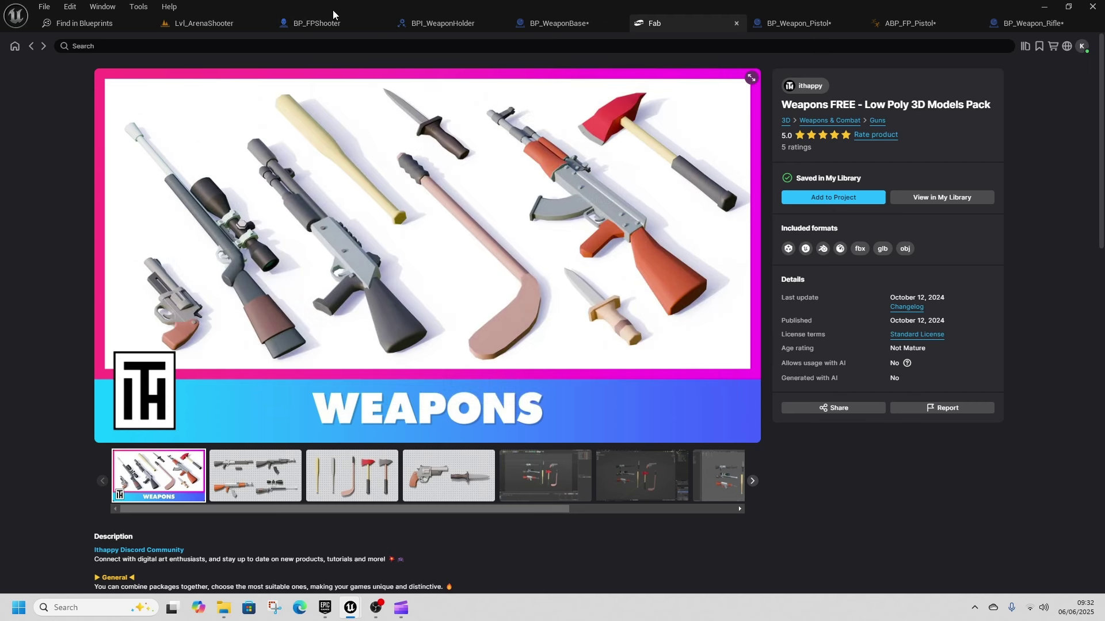
Open the Construction Script of BP_WeaponBase.
{"action": "left_click", "coordinate": [547, 25]}
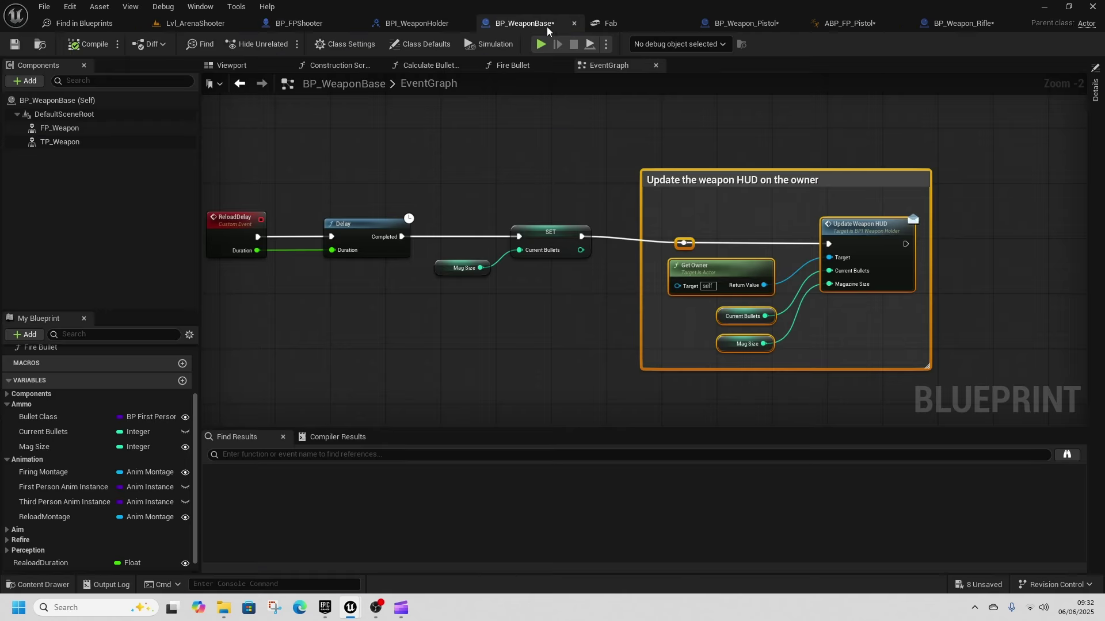
{"action": "left_click", "coordinate": [345, 68]}
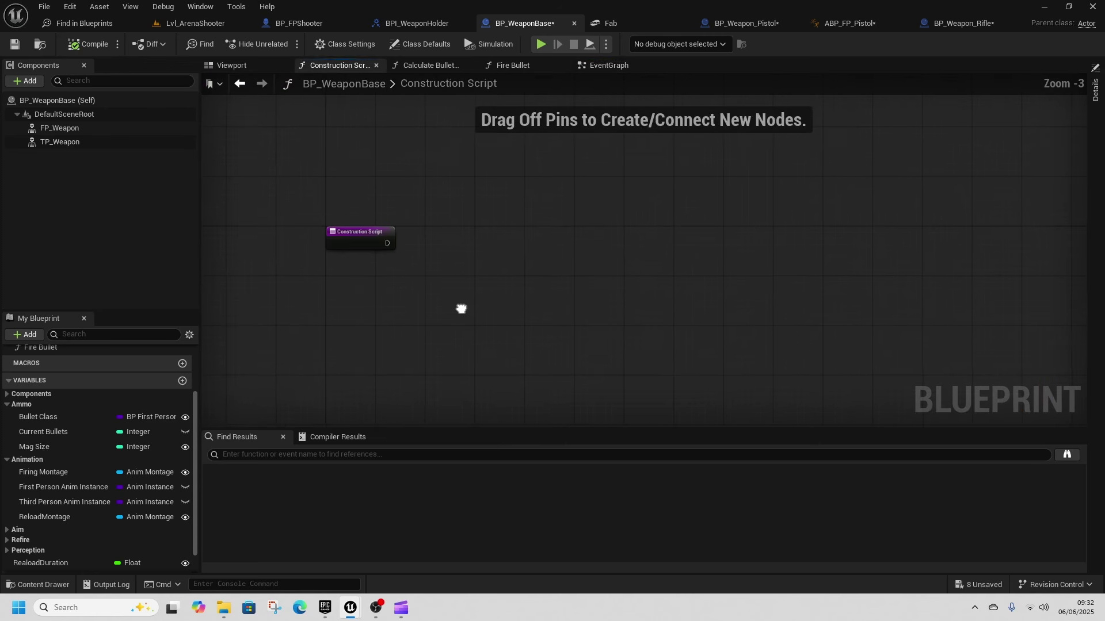
{"action": "right_click_drag", "start_coordinate": [461, 309], "coordinate": [517, 322]}
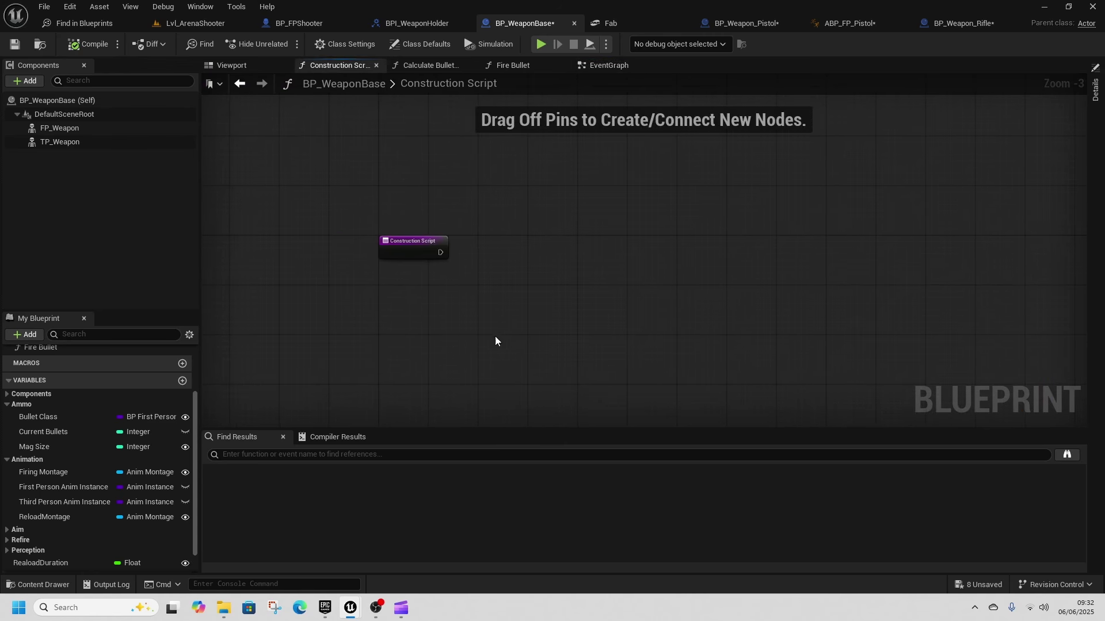
Look through the static meshes in the Meshes folder of the Weapons_Free content.
{"action": "key", "text": "ctrl+space"}
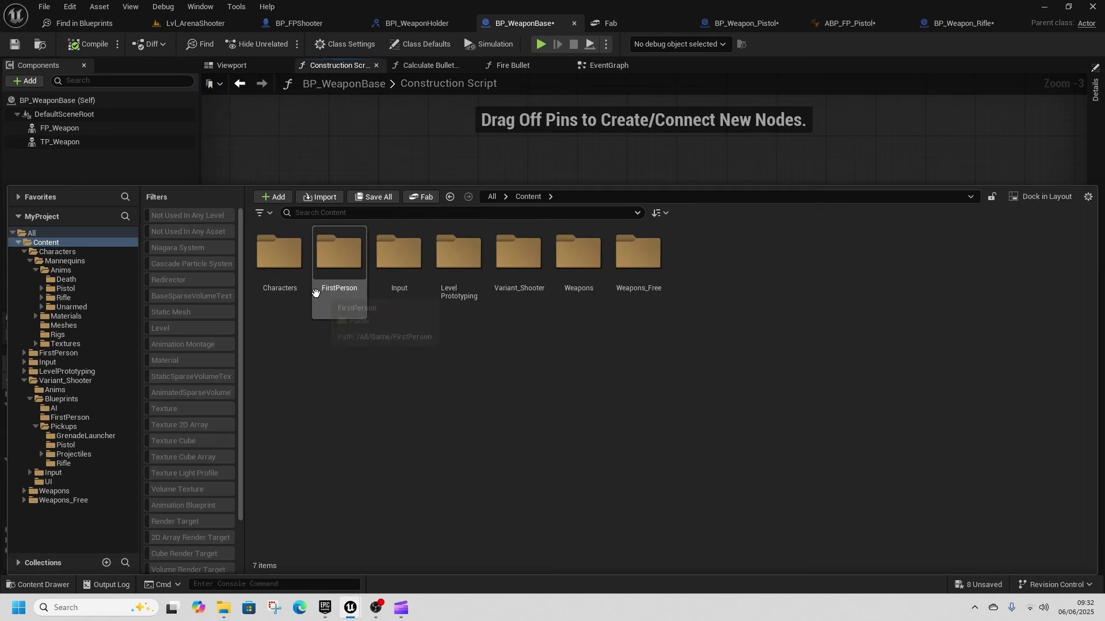
{"action": "left_click", "coordinate": [399, 305]}
{"action": "double_click", "coordinate": [638, 291]}
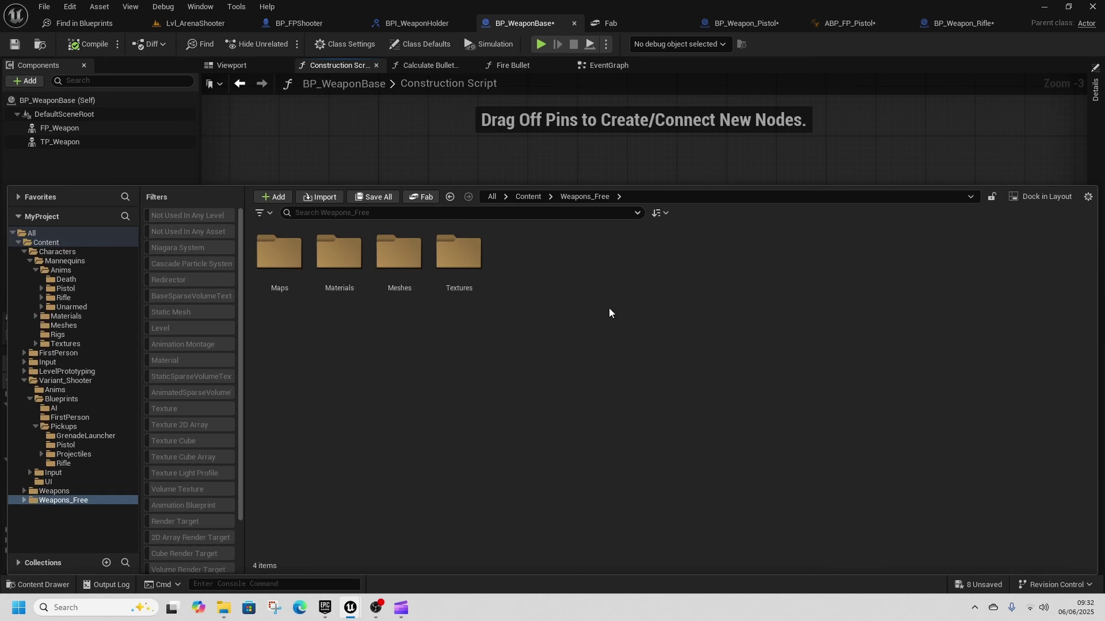
{"action": "double_click", "coordinate": [378, 287]}
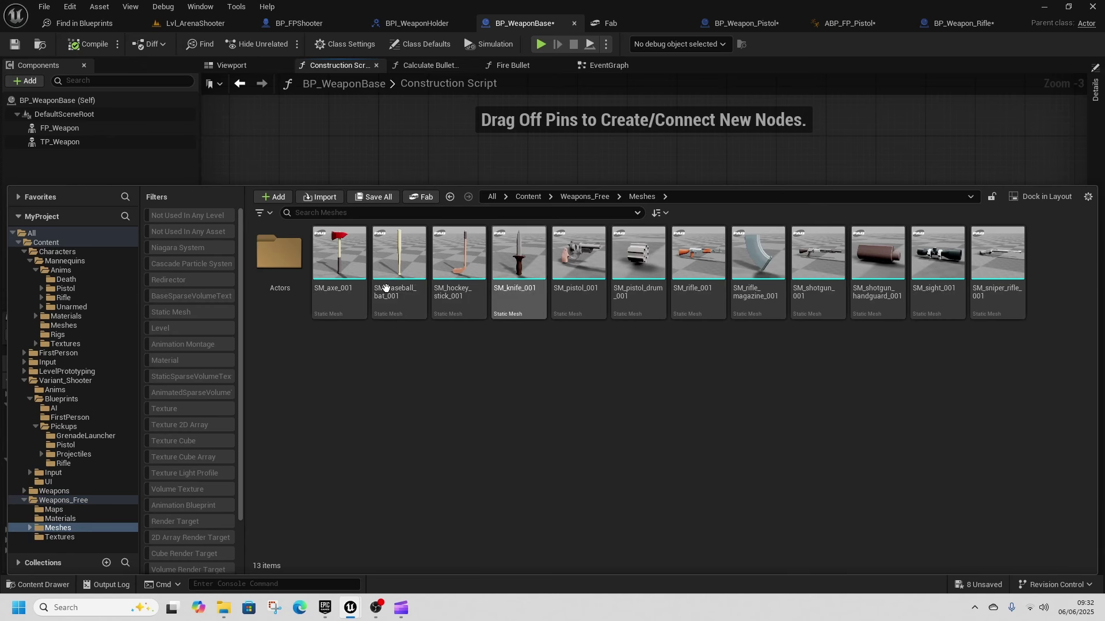
{"action": "left_click", "coordinate": [413, 160]}
Add a Static Mesh component under FP_Weapon in BP_WeaponBase.
{"action": "left_click", "coordinate": [86, 128]}
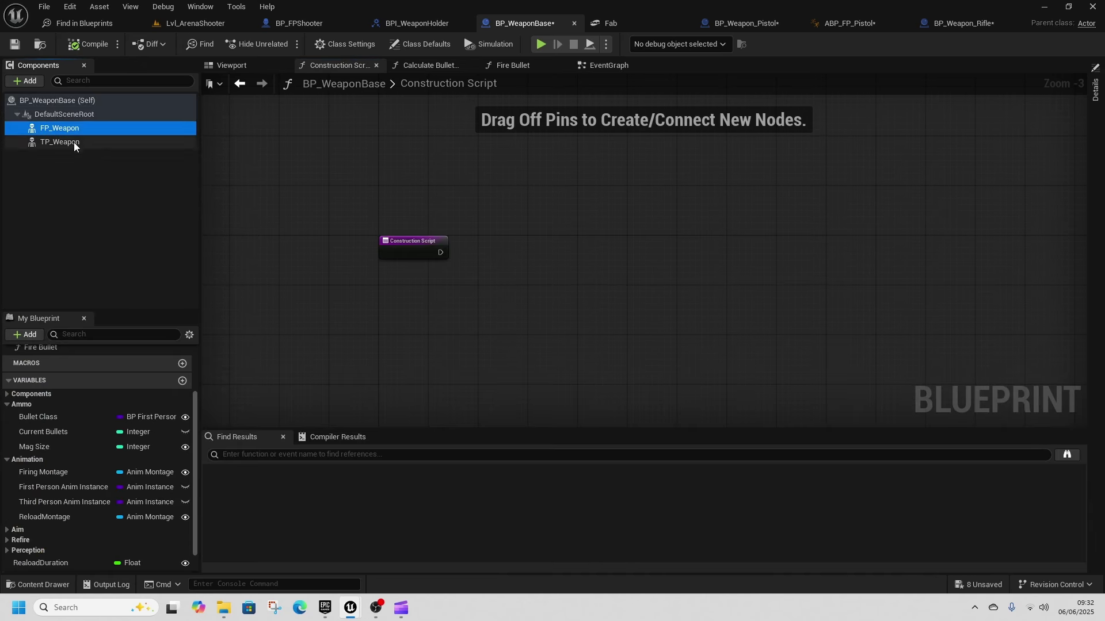
{"action": "left_click", "coordinate": [73, 143]}
{"action": "left_click", "coordinate": [71, 129]}
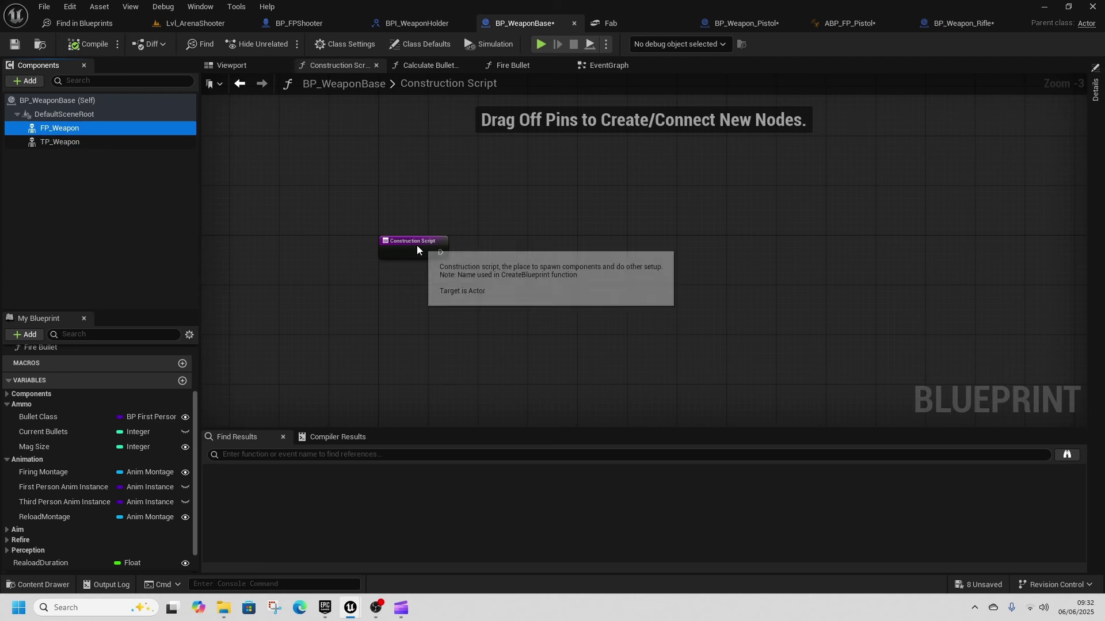
{"action": "left_click_drag", "start_coordinate": [419, 245], "coordinate": [314, 249]}
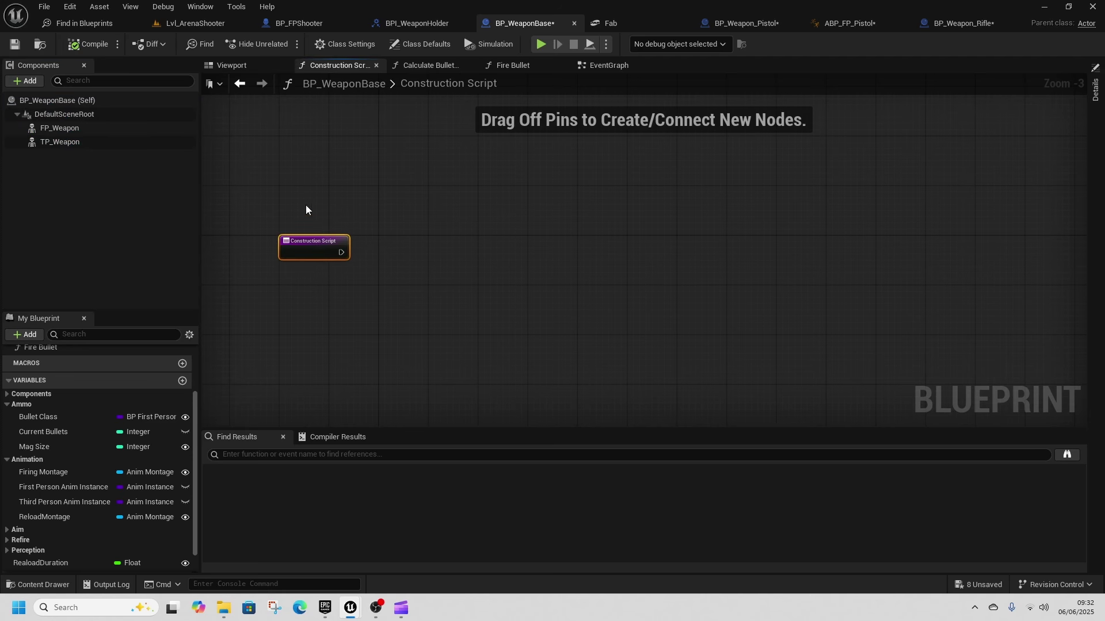
{"action": "right_click_drag", "start_coordinate": [306, 205], "coordinate": [397, 231]}
{"action": "left_click", "coordinate": [34, 82]}
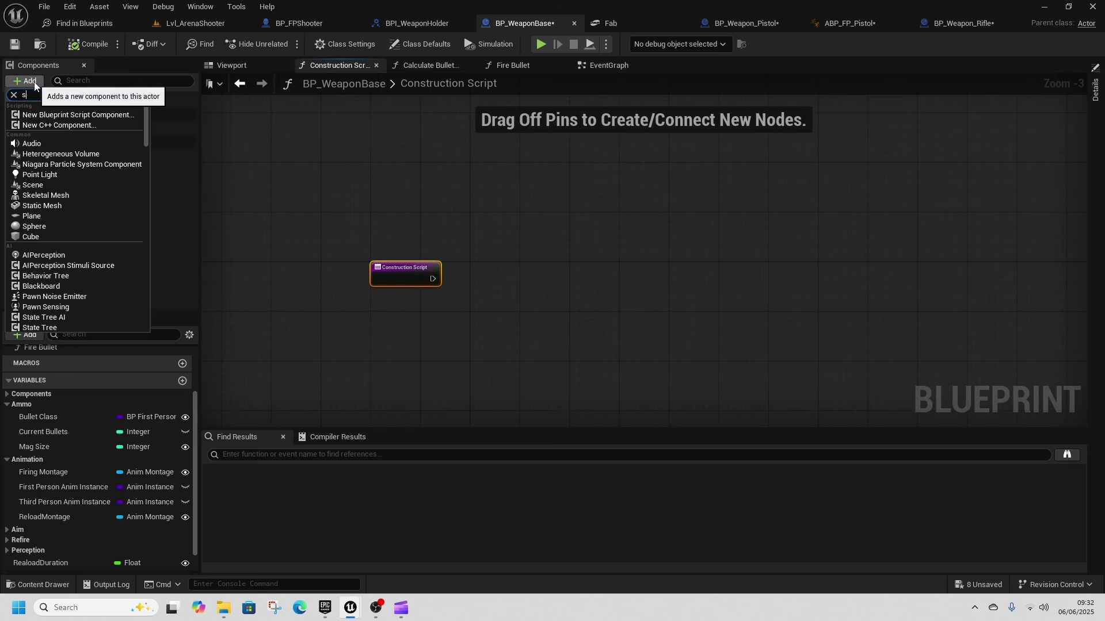
{"action": "type", "text": "static"}
{"action": "scroll", "coordinate": [50, 216], "scroll_direction": "down", "scroll_amount": 3}
{"action": "left_click", "coordinate": [50, 216]}
Duplicate FP_Weapon's static mesh component and parent the copy to TP_Weapon.
{"action": "left_click_drag", "start_coordinate": [68, 140], "coordinate": [69, 143]}
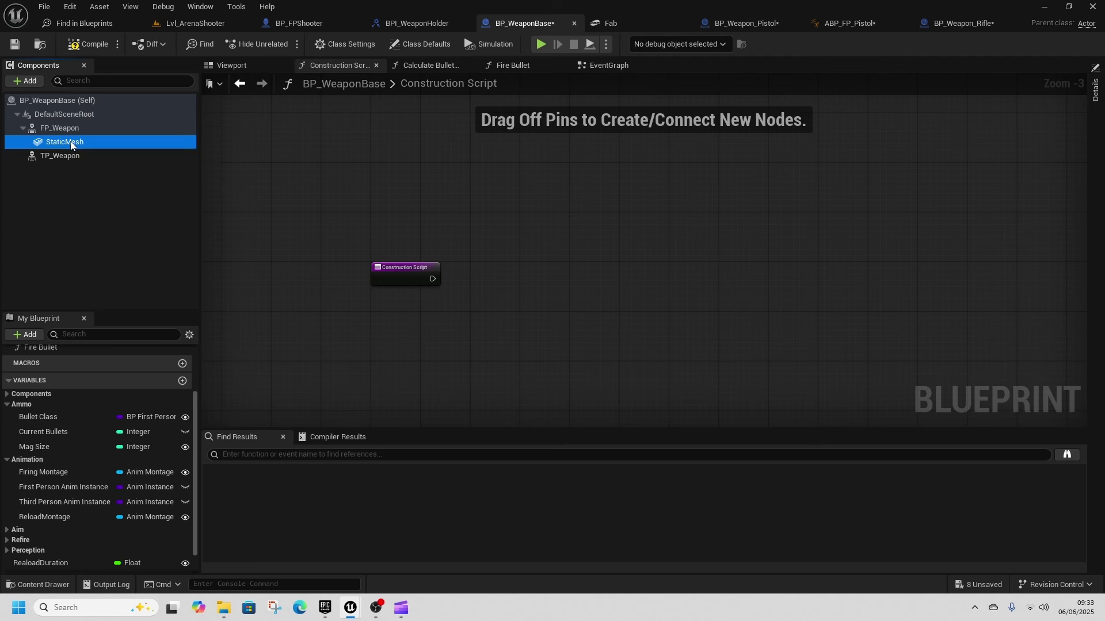
{"action": "key", "text": "ctrl+d"}
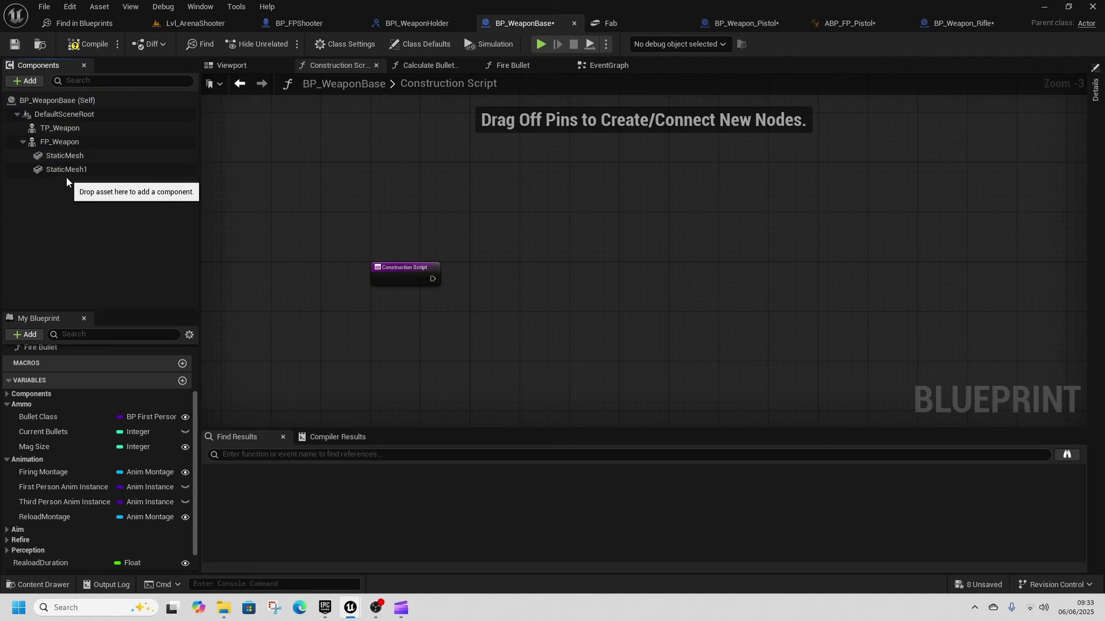
{"action": "left_click_drag", "start_coordinate": [66, 172], "coordinate": [60, 132]}
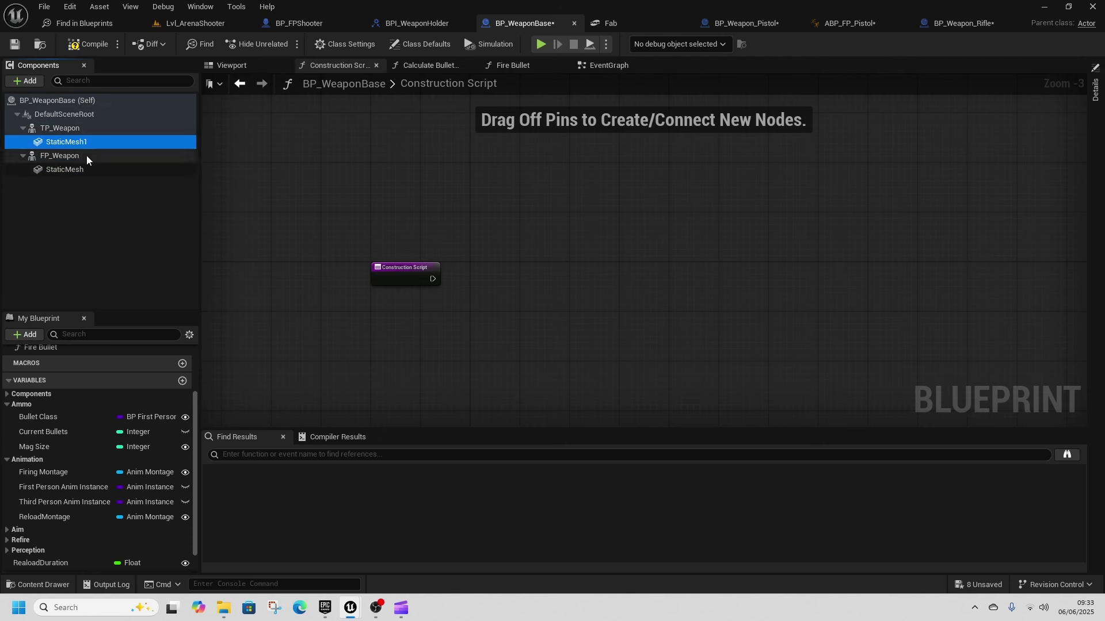
{"action": "left_click", "coordinate": [306, 244]}
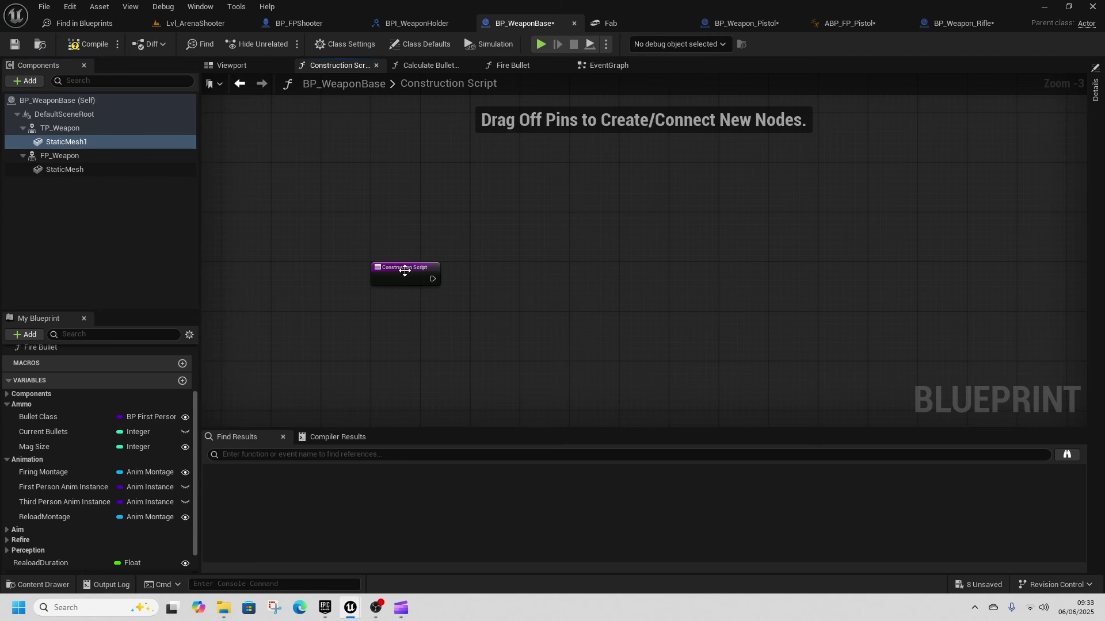
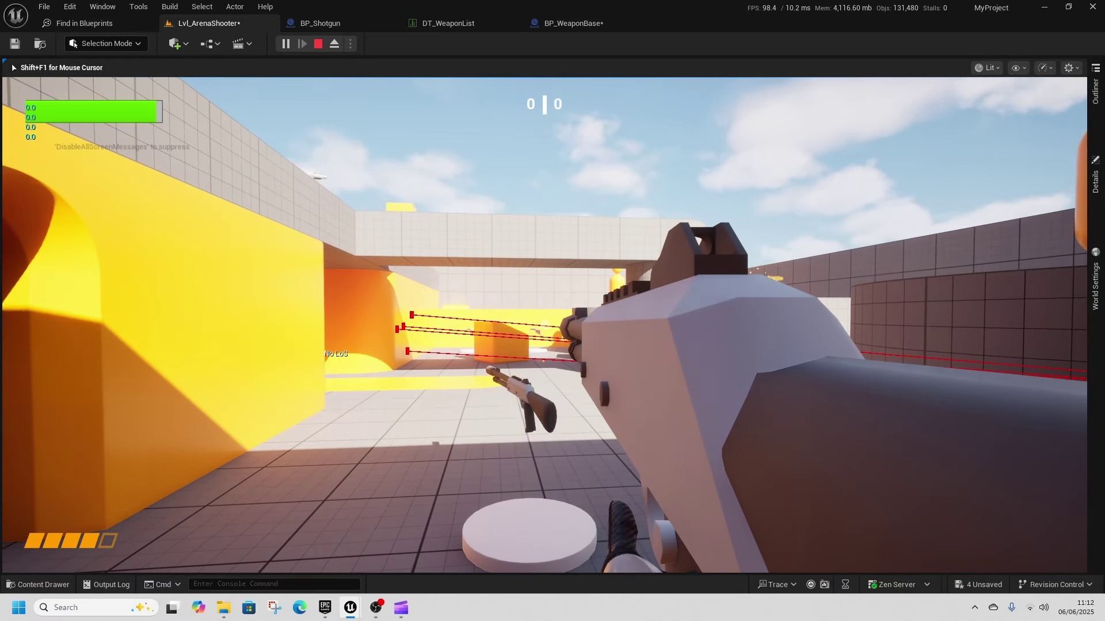
Test-fire the shotgun in the arena level to examine the spread of its debug traces.
{"action": "left_click", "coordinate": [544, 325]}
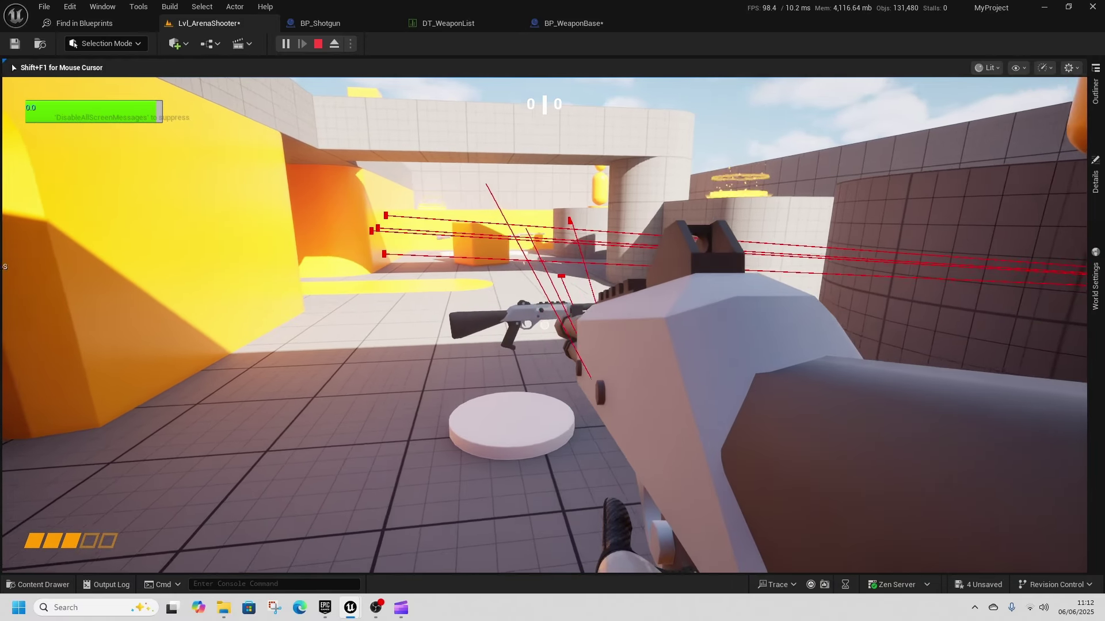
{"action": "key", "text": "d"}
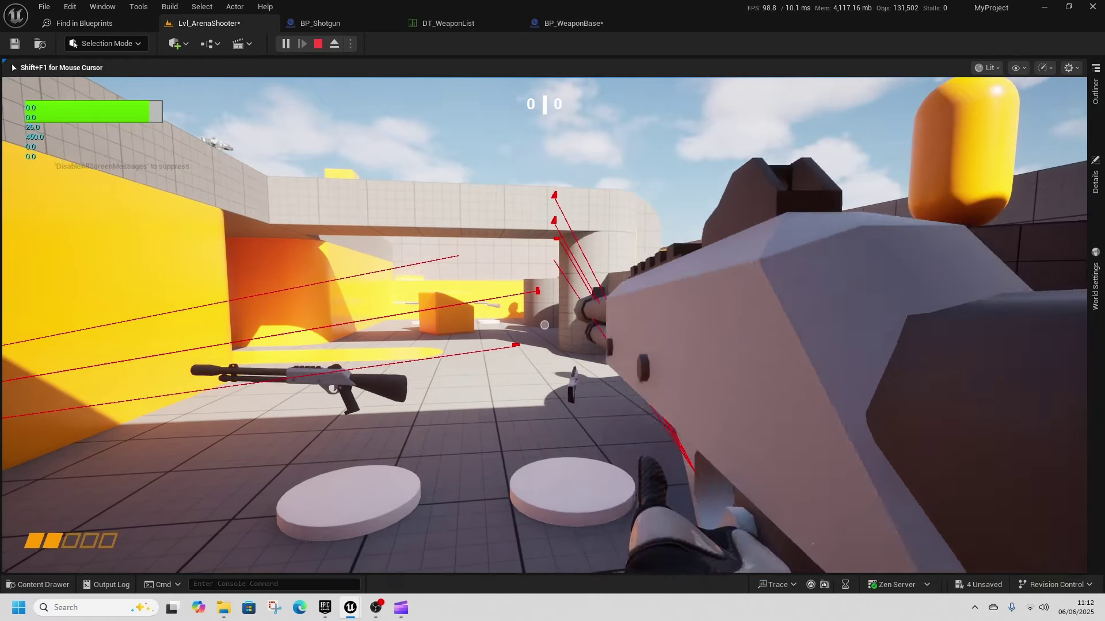
{"action": "left_click", "coordinate": [544, 325]}
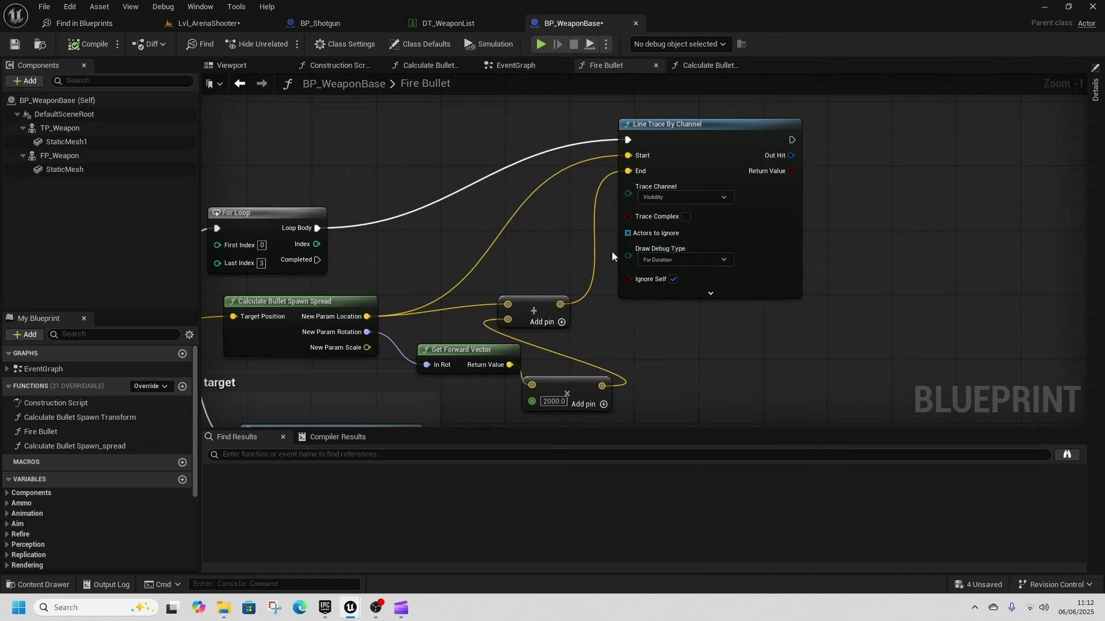
Disconnect the For Loop's Loop Body from the Line Trace By Channel node in Fire Bullet.
{"action": "scroll", "coordinate": [612, 251], "scroll_direction": "down", "scroll_amount": 1}
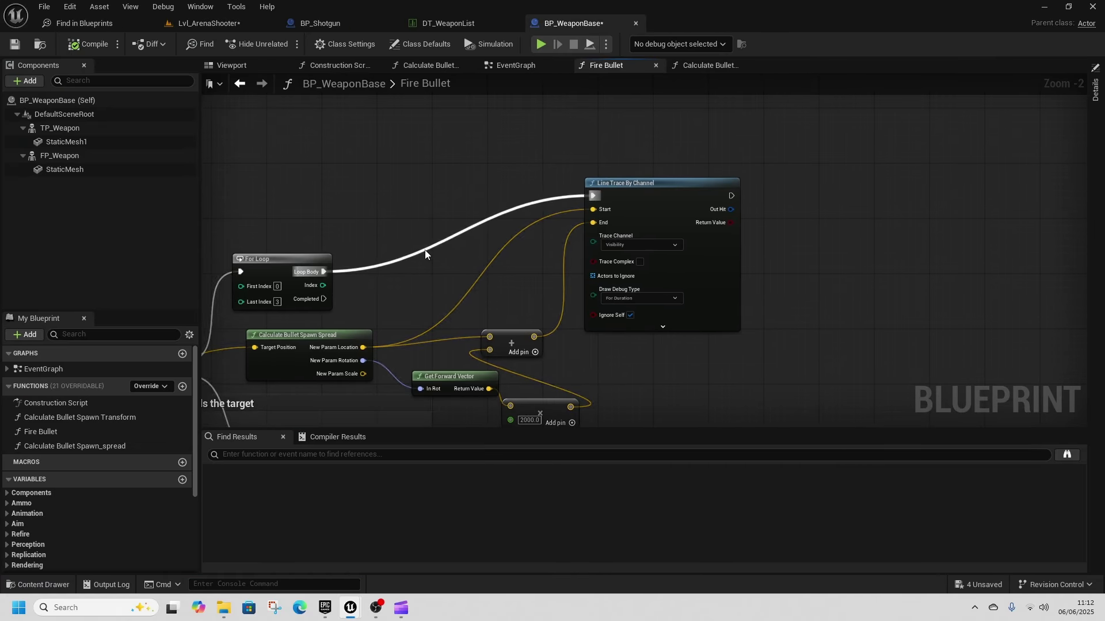
{"action": "double_click", "coordinate": [425, 250]}
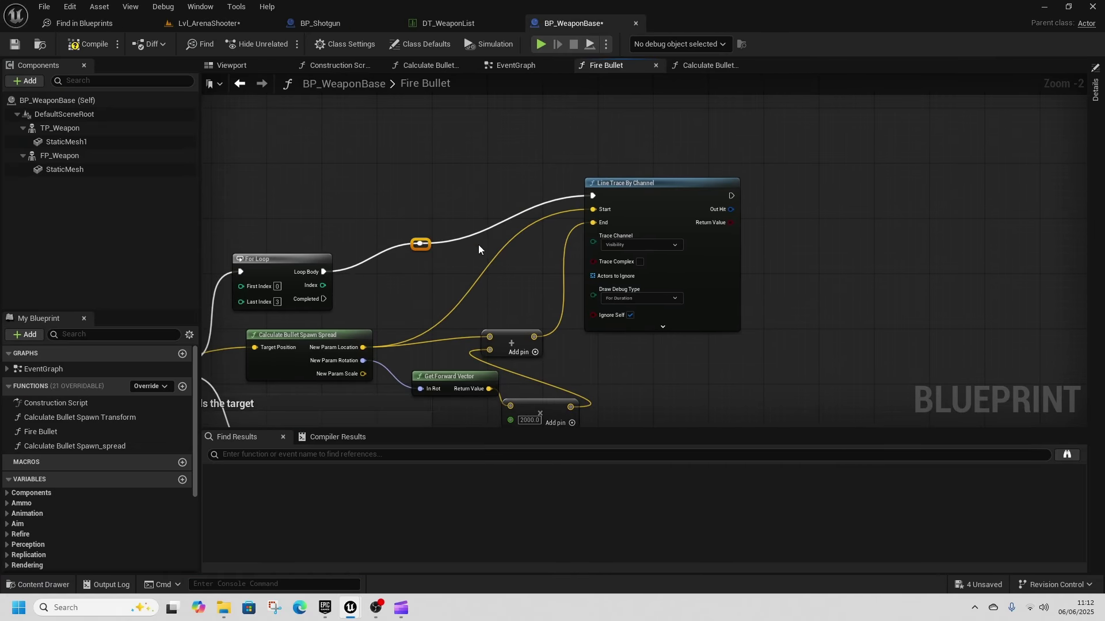
{"action": "key", "text": "Delete"}
Add a Spawn Actor from Class node to the Fire Bullet graph, below the line trace.
{"action": "right_click_drag", "start_coordinate": [480, 279], "coordinate": [504, 298]}
{"action": "right_click_drag", "start_coordinate": [858, 287], "coordinate": [605, 222]}
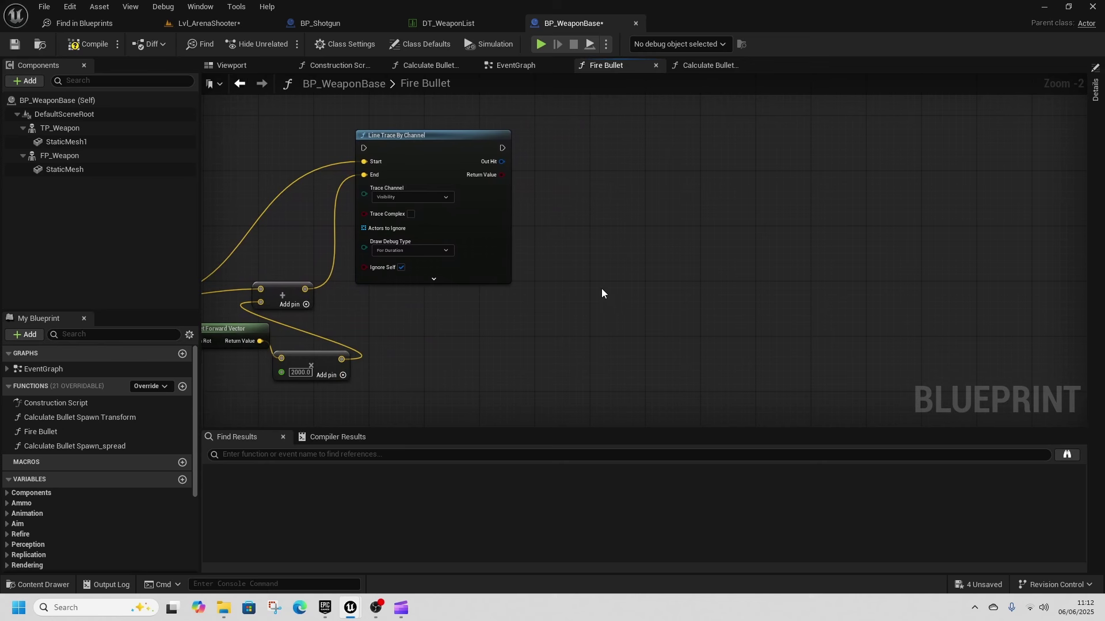
{"action": "right_click_drag", "start_coordinate": [597, 290], "coordinate": [630, 254]}
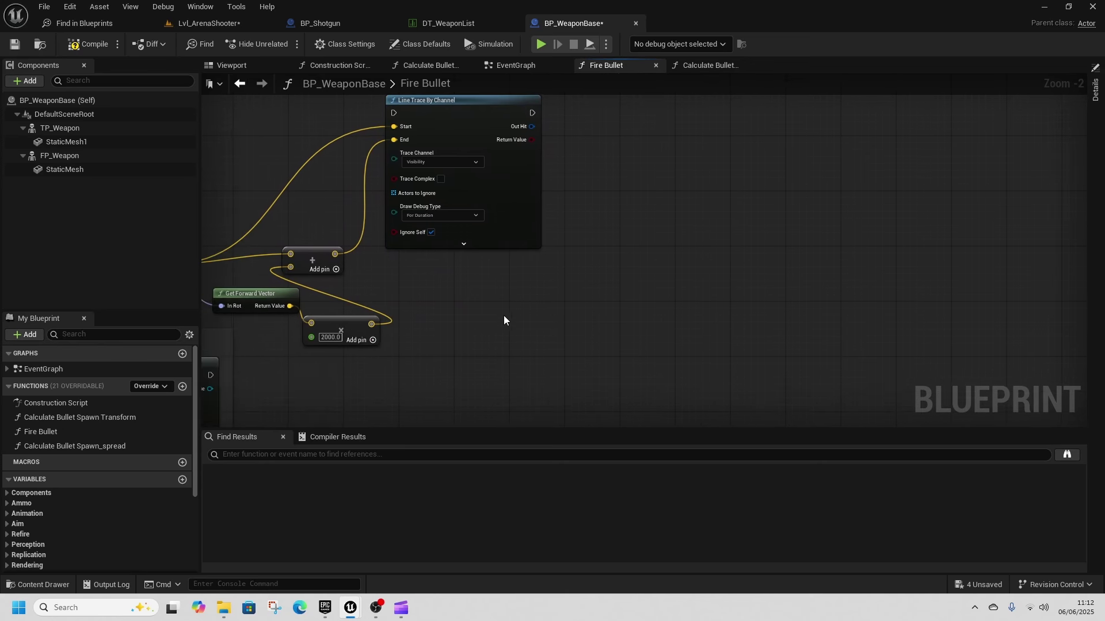
{"action": "right_click_drag", "start_coordinate": [502, 315], "coordinate": [718, 203]}
{"action": "right_click_drag", "start_coordinate": [528, 266], "coordinate": [685, 326]}
{"action": "right_click", "coordinate": [693, 301]}
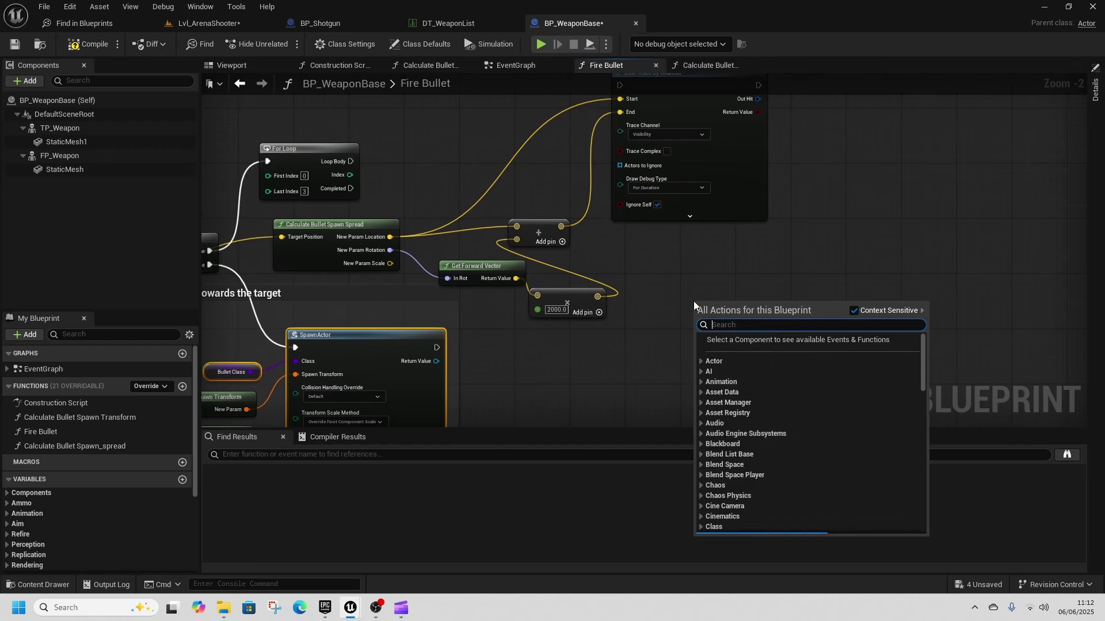
{"action": "type", "text": "spawnact"}
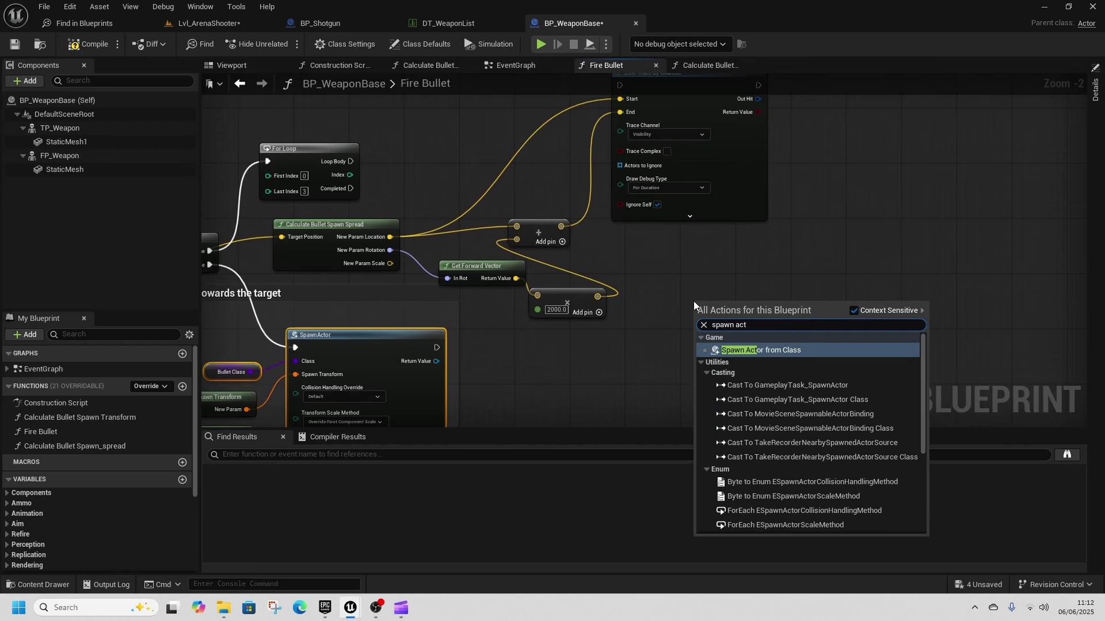
{"action": "left_click", "coordinate": [775, 348]}
{"action": "left_click_drag", "start_coordinate": [774, 343], "coordinate": [775, 322]}
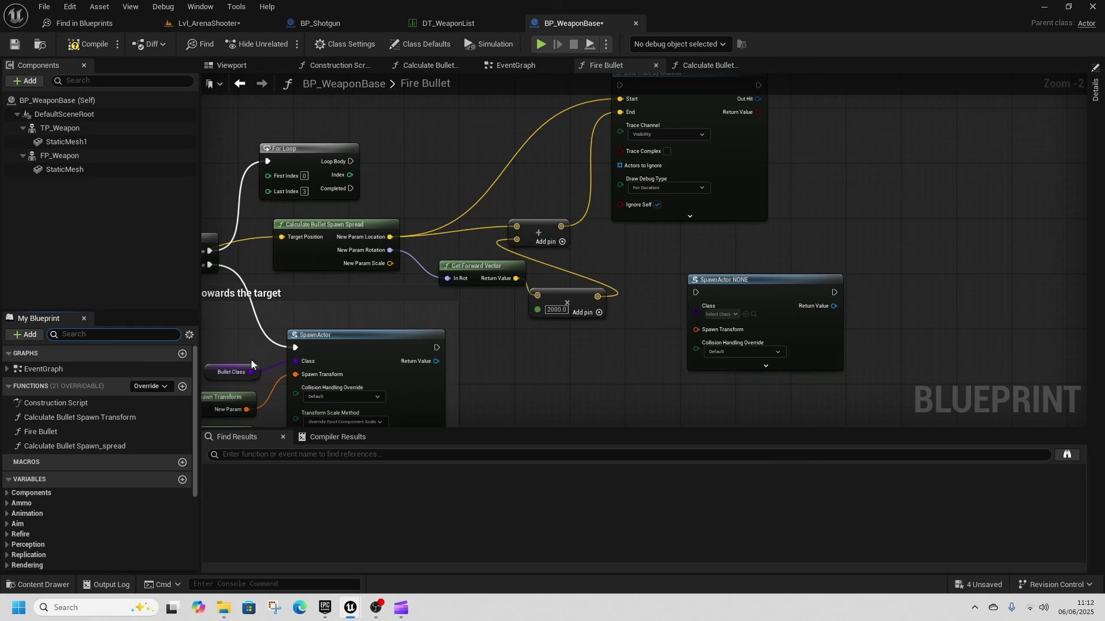
Connect the Bullet Class variable to the new SpawnActor node's Class and move both nodes away from the vector math.
{"action": "type", "text": "bullet"}
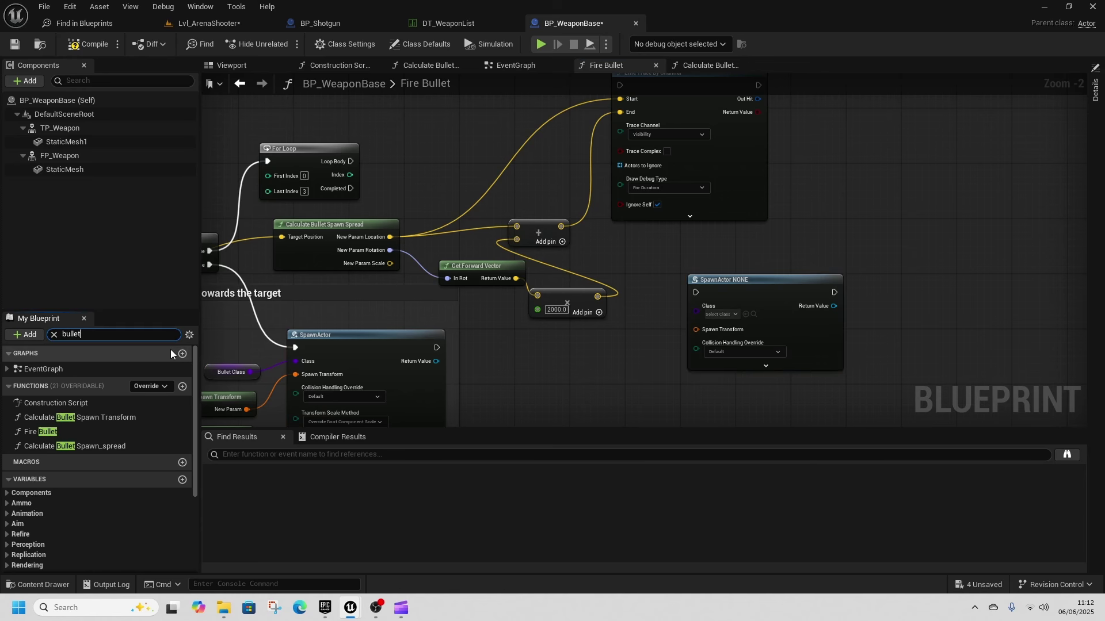
{"action": "left_click_drag", "start_coordinate": [156, 476], "coordinate": [707, 315]}
{"action": "right_click_drag", "start_coordinate": [720, 388], "coordinate": [716, 354]}
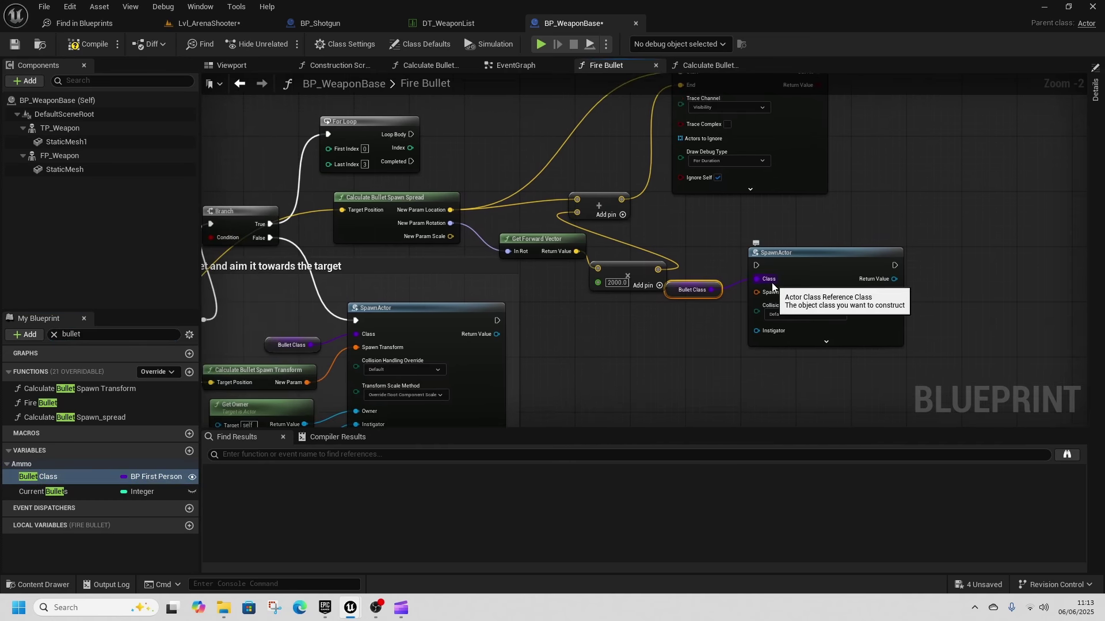
{"action": "right_click_drag", "start_coordinate": [550, 291], "coordinate": [543, 312]}
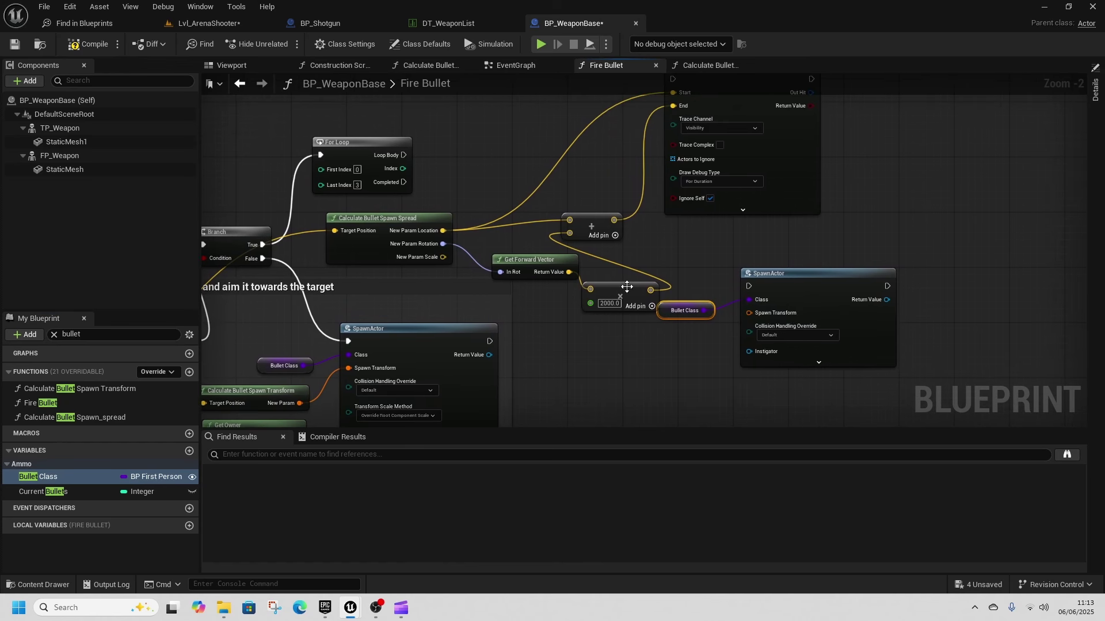
{"action": "left_click_drag", "start_coordinate": [792, 273], "coordinate": [861, 267]}
{"action": "left_click_drag", "start_coordinate": [670, 318], "coordinate": [733, 318]}
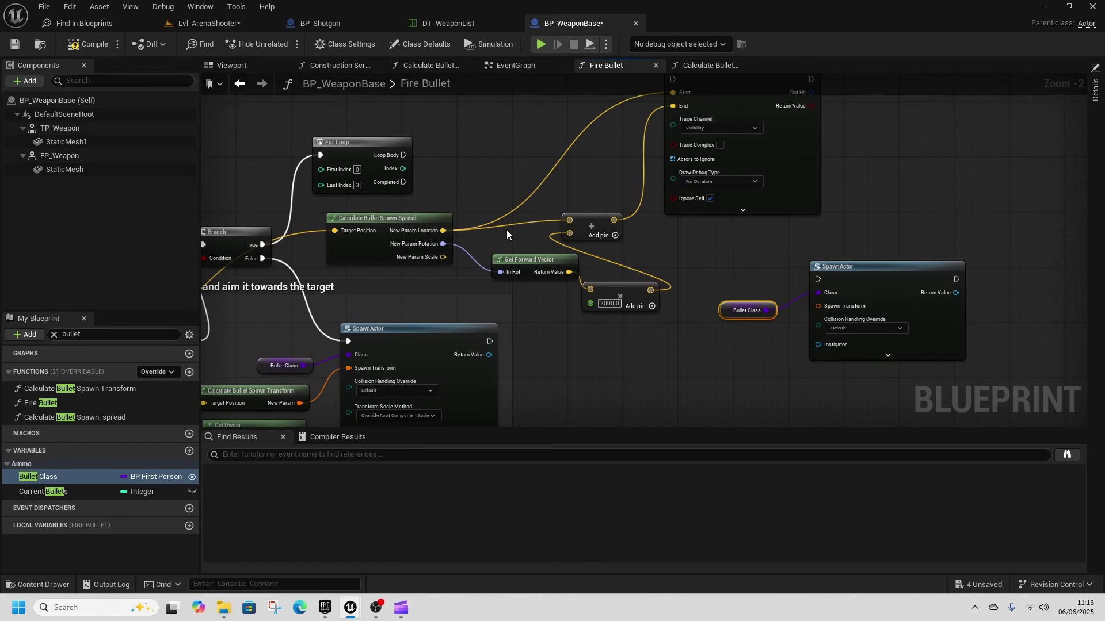
Move the forward vector math nodes up beside the line trace, add reroute points to their location wires, and disconnect them from Calculate Bullet Spawn Spread.
{"action": "left_click_drag", "start_coordinate": [529, 212], "coordinate": [600, 274]}
{"action": "left_click_drag", "start_coordinate": [584, 231], "coordinate": [573, 131]}
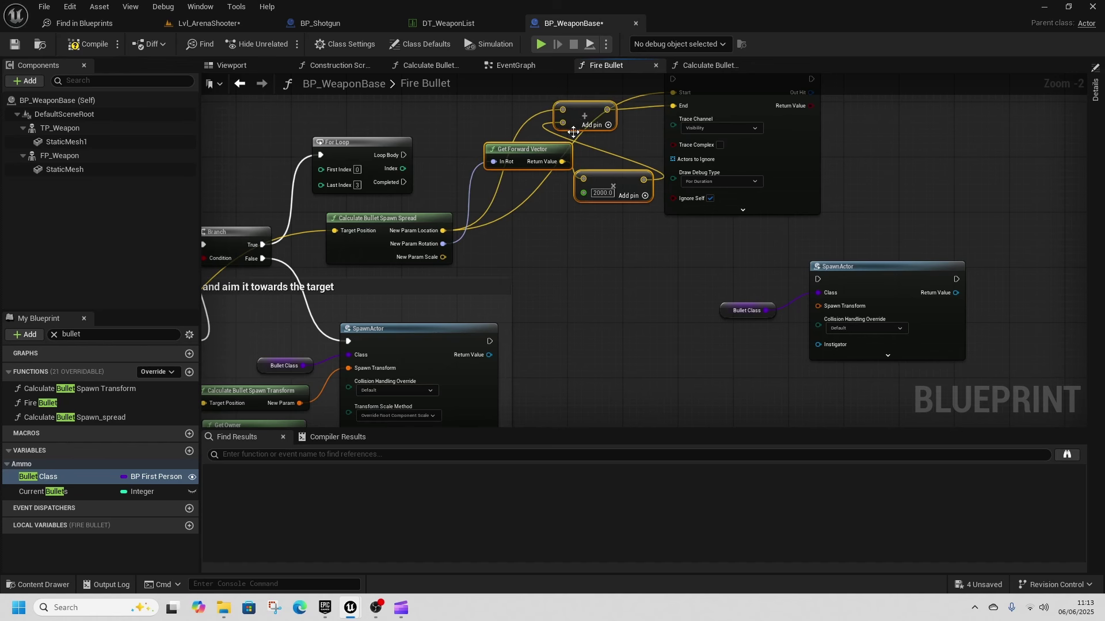
{"action": "double_click", "coordinate": [460, 225]}
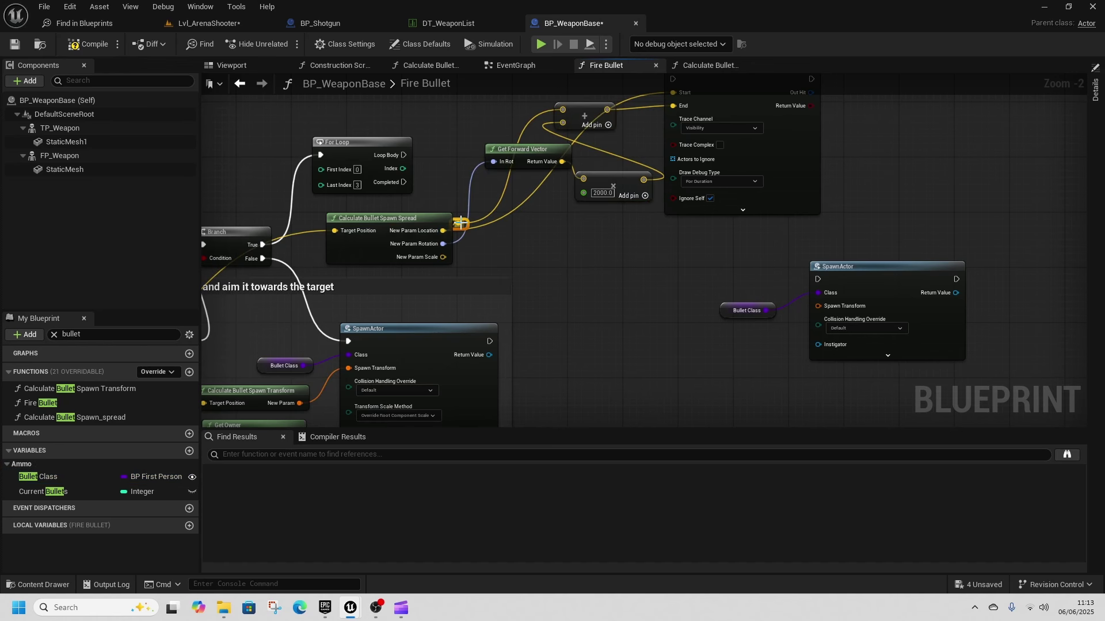
{"action": "double_click", "coordinate": [511, 214]}
{"action": "left_click_drag", "start_coordinate": [505, 209], "coordinate": [494, 203]}
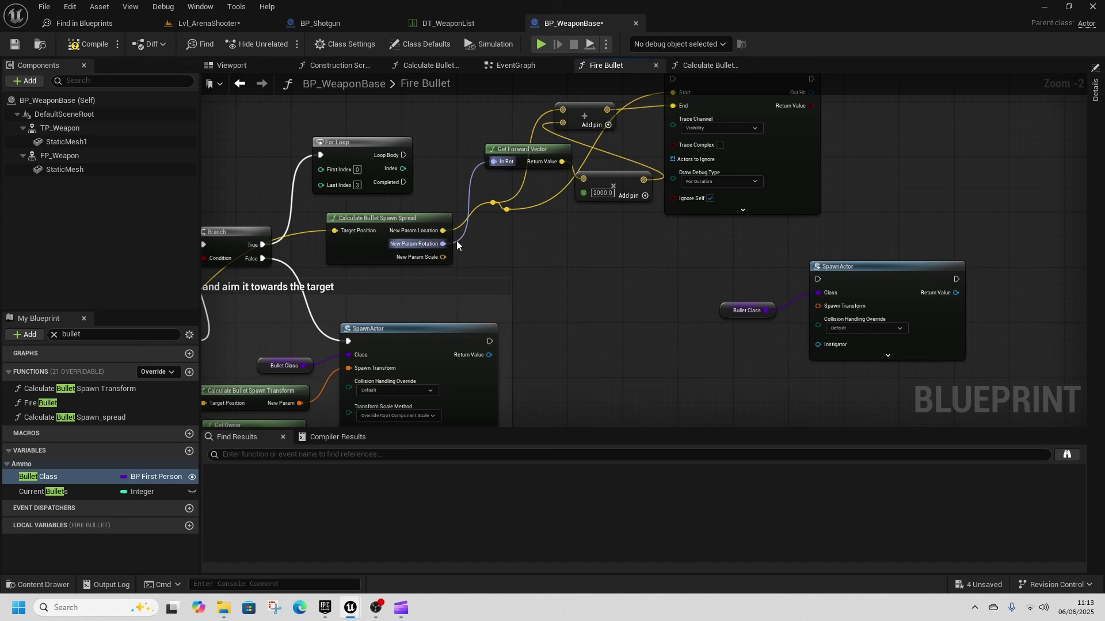
{"action": "left_click", "coordinate": [461, 238], "text": "alt"}
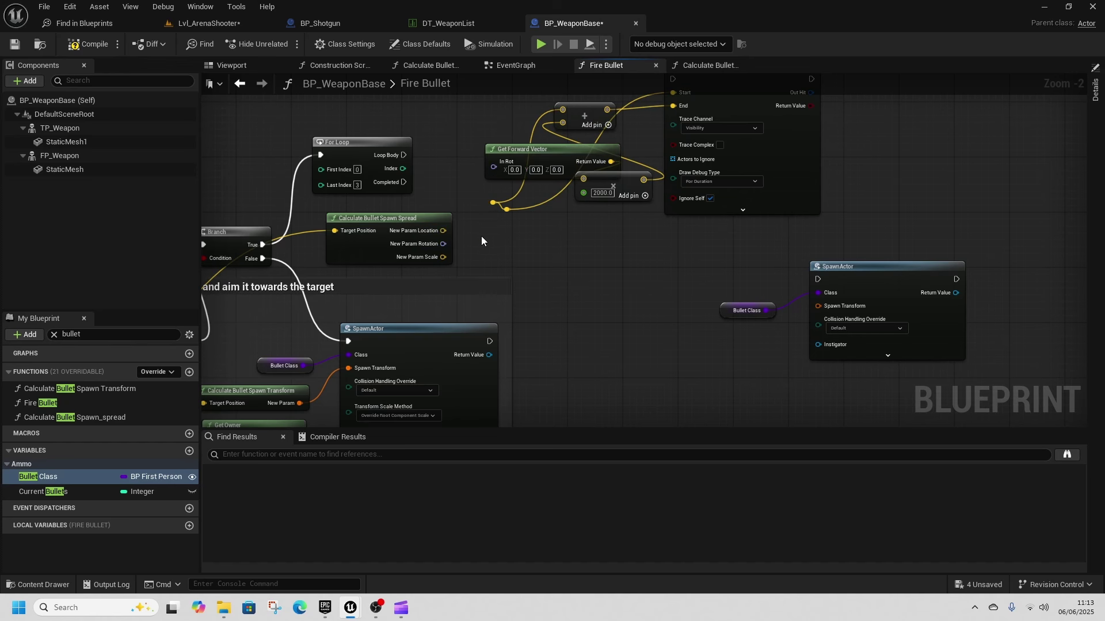
Recombine Calculate Bullet Spawn Spread's split New Param output and connect it to the new SpawnActor node's Spawn Transform.
{"action": "right_click", "coordinate": [441, 242]}
{"action": "left_click", "coordinate": [472, 308]}
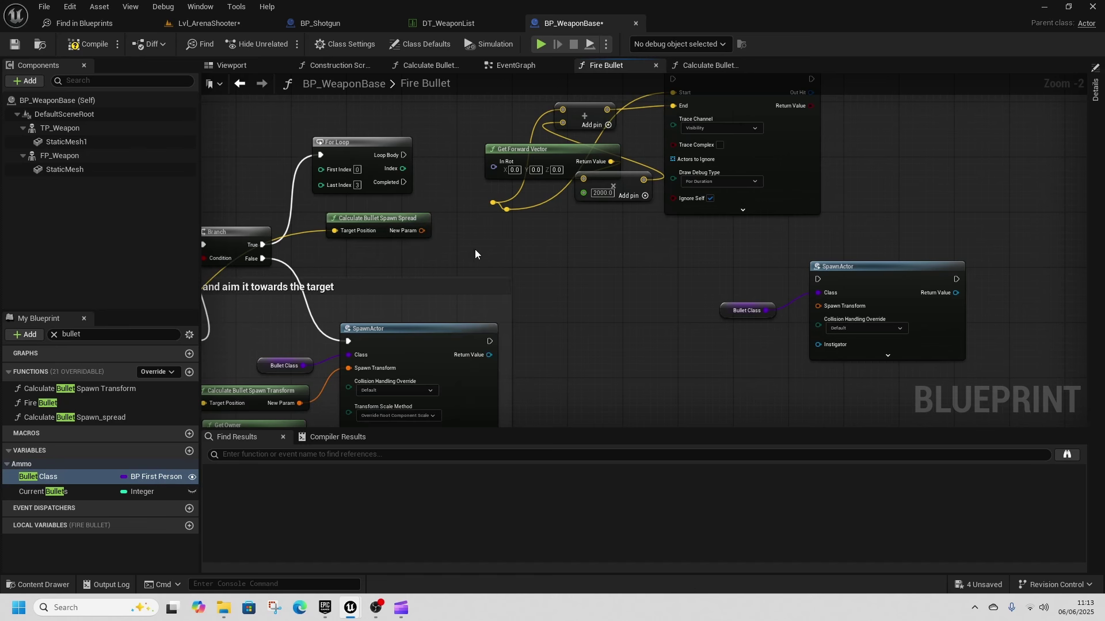
{"action": "left_click_drag", "start_coordinate": [423, 230], "coordinate": [847, 265]}
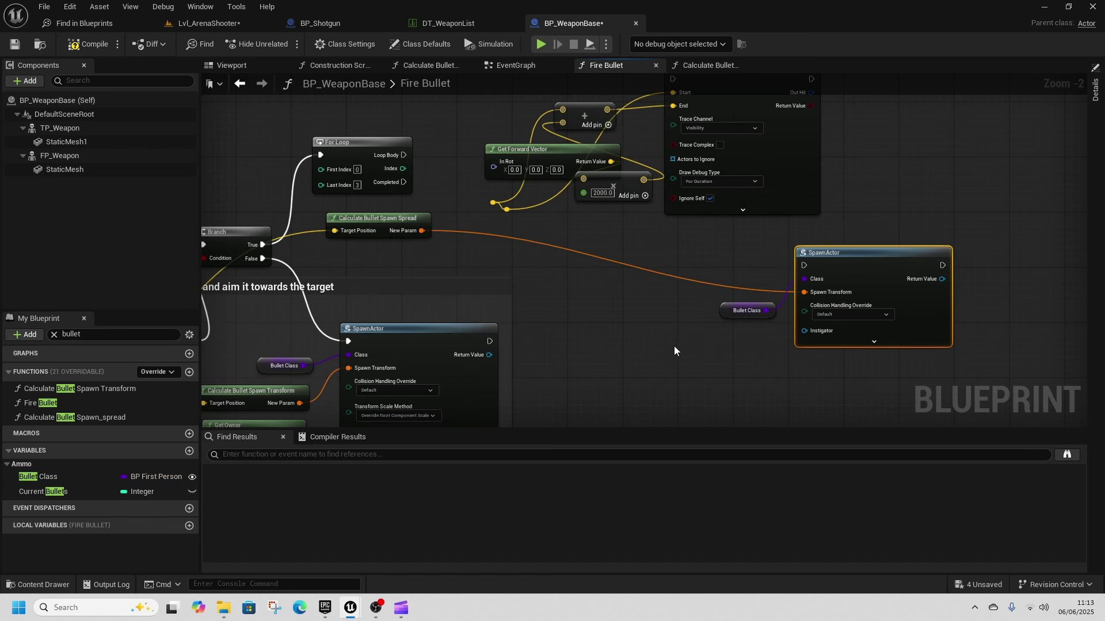
Expand the new SpawnActor node's advanced pins, feeding Owner from a Get Owner node and Instigator from the Pawn Owner variable.
{"action": "right_click_drag", "start_coordinate": [674, 347], "coordinate": [617, 320]}
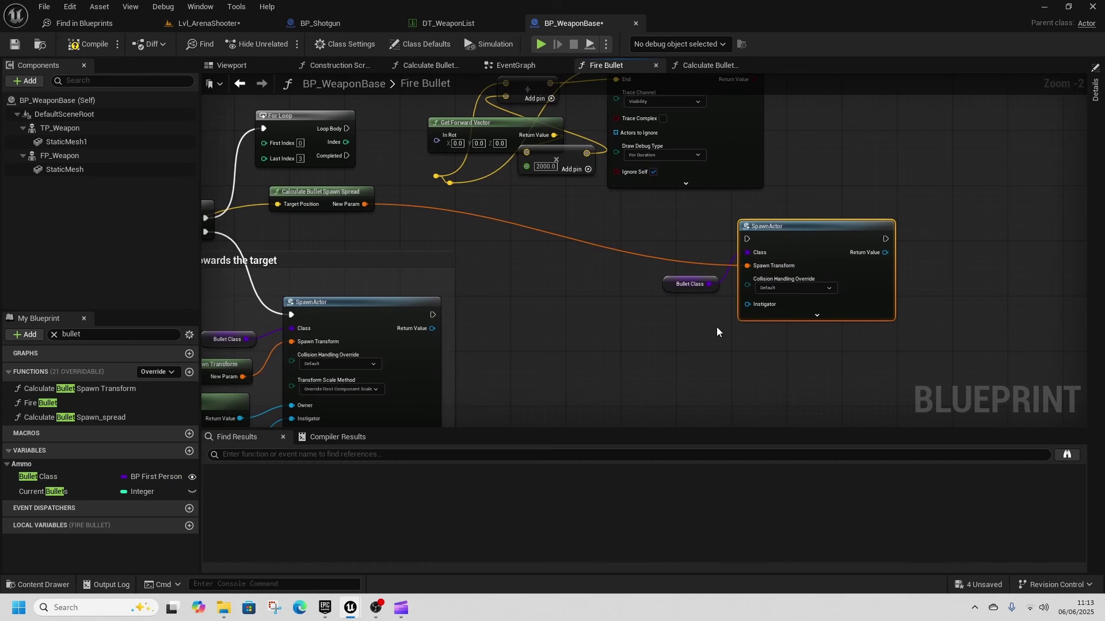
{"action": "left_click", "coordinate": [817, 315]}
{"action": "left_click_drag", "start_coordinate": [747, 330], "coordinate": [663, 352]}
{"action": "type", "text": "get owner"}
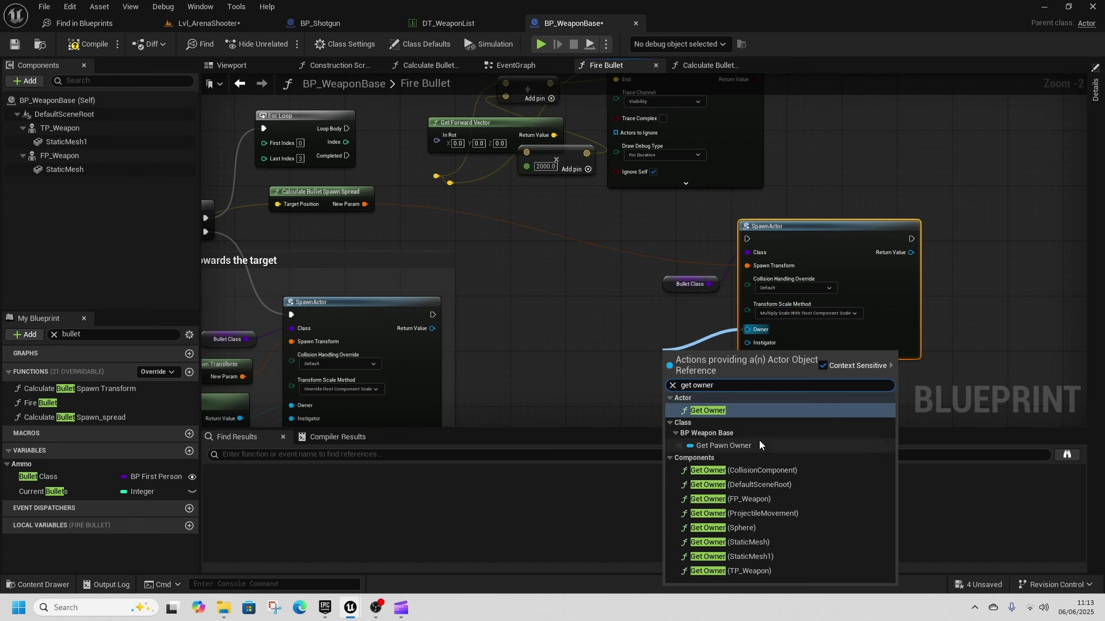
{"action": "left_click", "coordinate": [740, 411]}
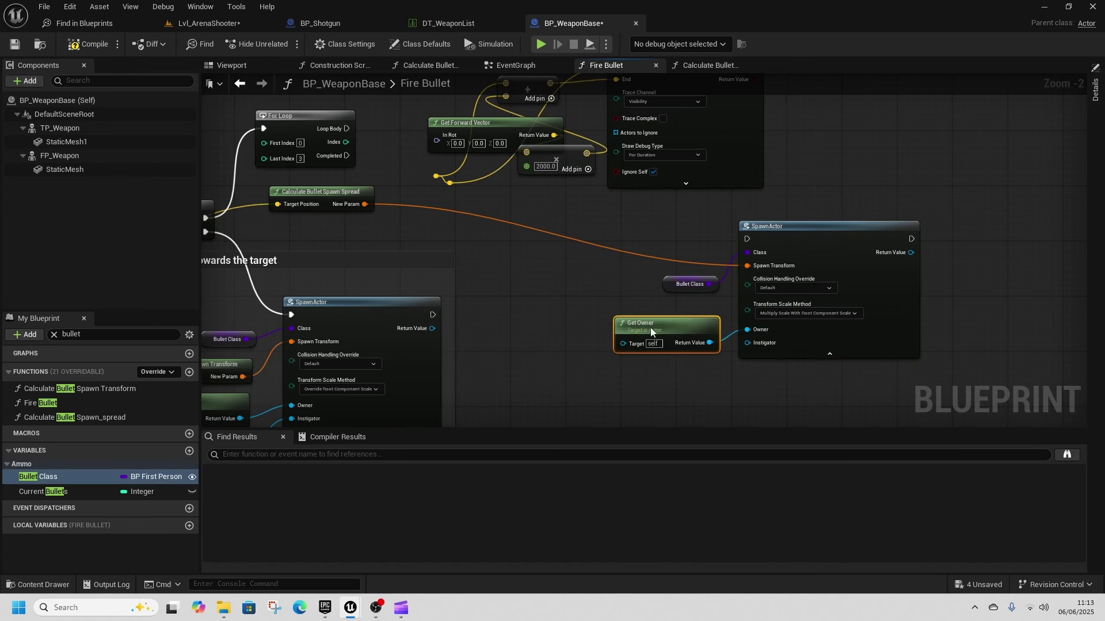
{"action": "left_click_drag", "start_coordinate": [754, 348], "coordinate": [706, 365]}
{"action": "type", "text": "pawn own"}
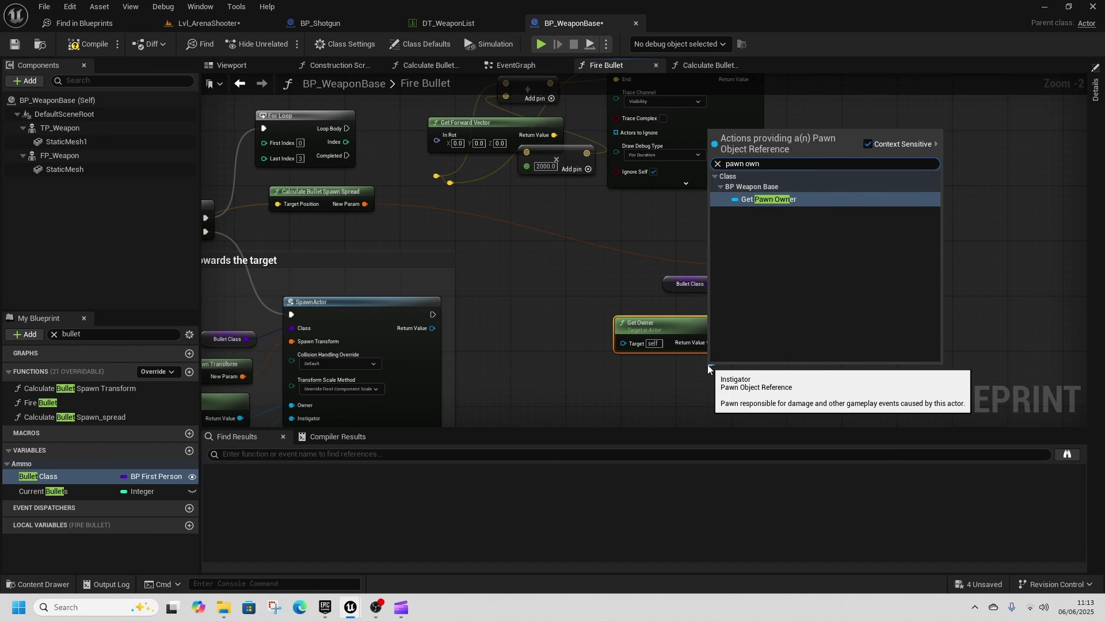
{"action": "left_click", "coordinate": [765, 201]}
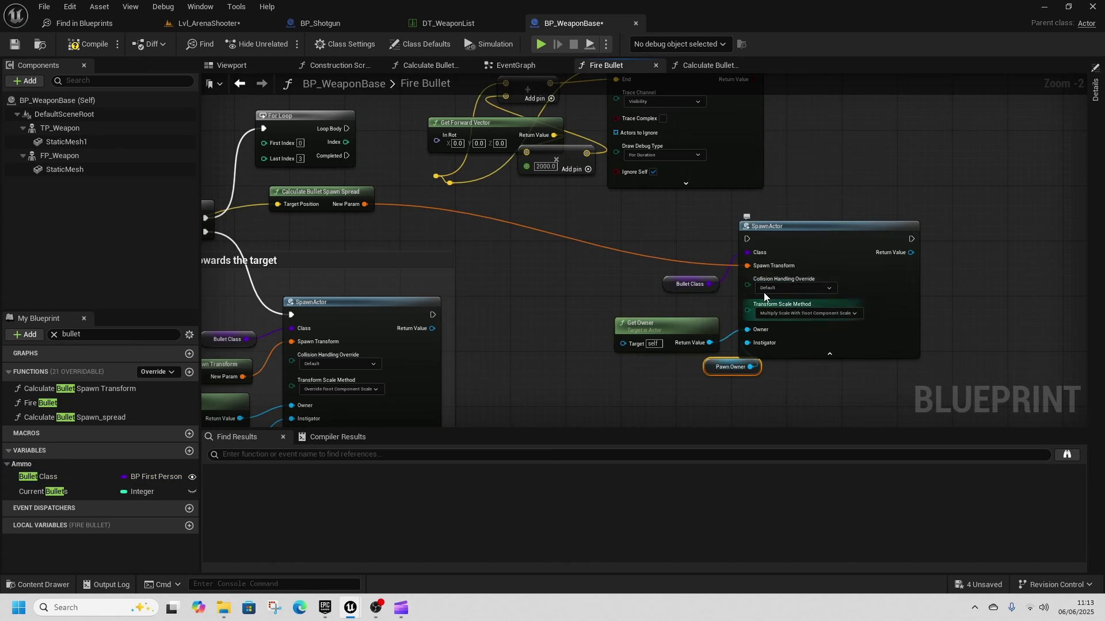
Set the SpawnActor's Collision Handling Override to Try To Adjust Location, But Always Spawn, and run the node from the For Loop's Loop Body.
{"action": "left_click", "coordinate": [786, 288]}
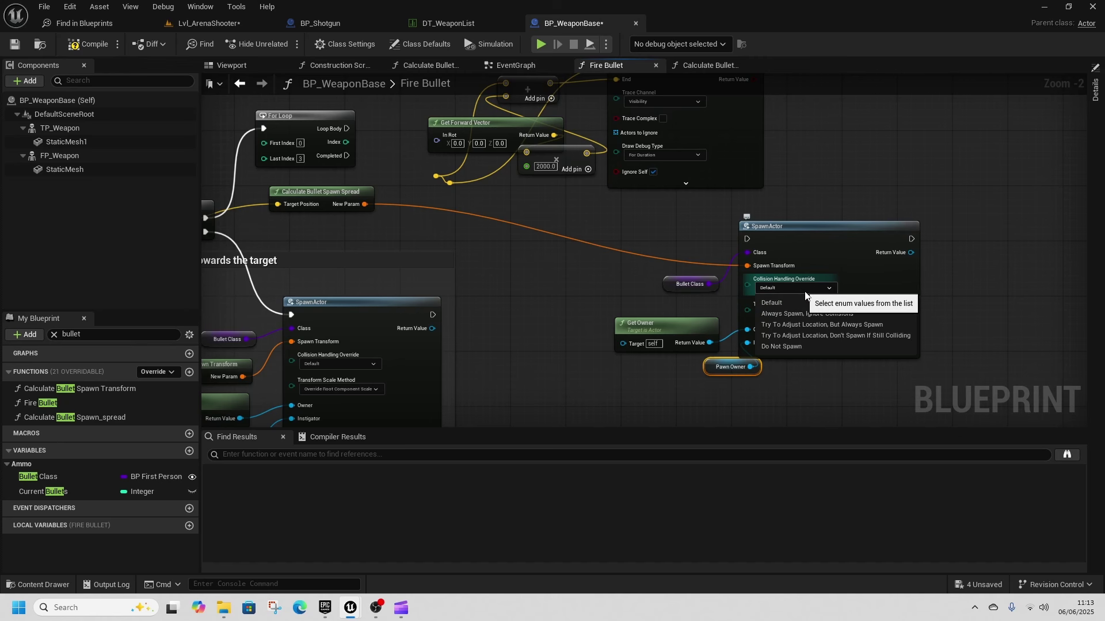
{"action": "left_click", "coordinate": [822, 325]}
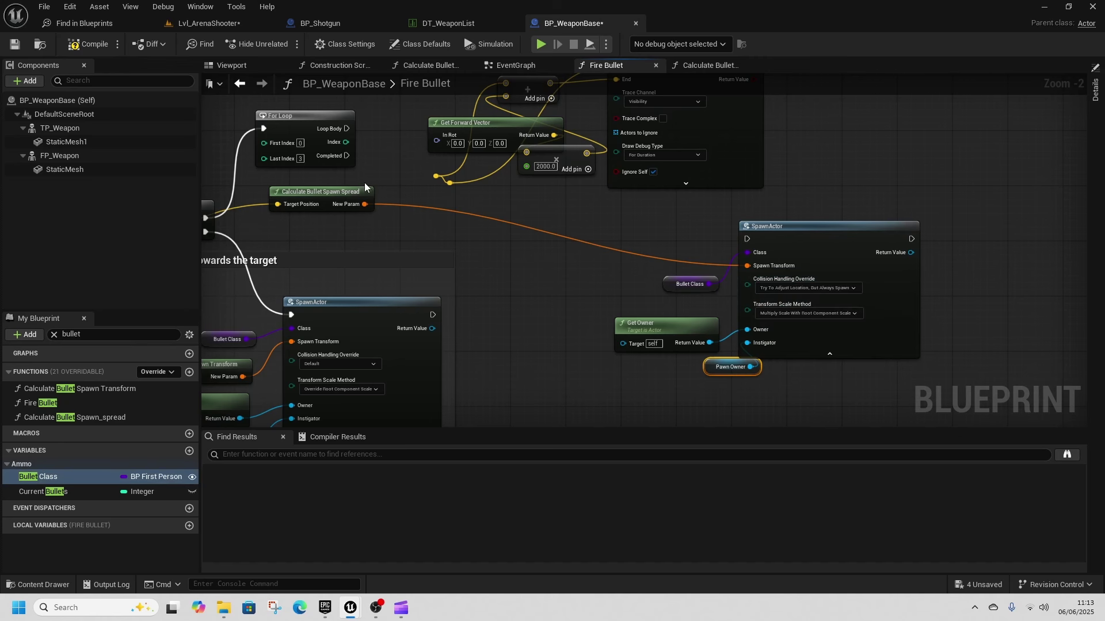
{"action": "left_click_drag", "start_coordinate": [347, 129], "coordinate": [747, 239]}
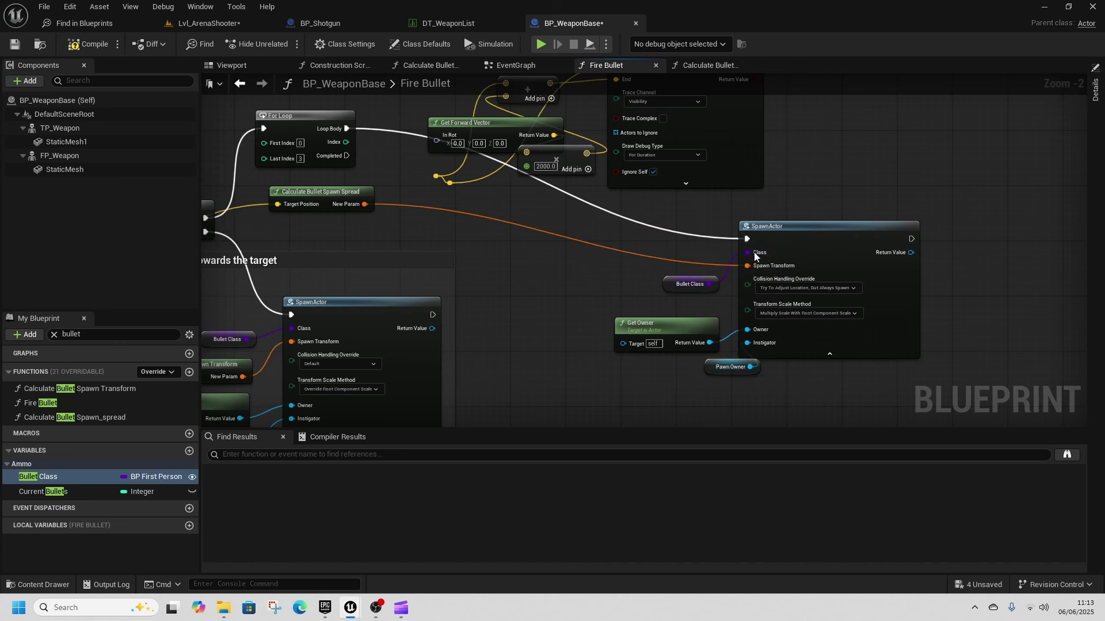
Start a play test from the floor of the arena level, pick up the shotgun and fire it to examine the spawned projectiles.
{"action": "left_click", "coordinate": [213, 25]}
{"action": "right_click", "coordinate": [674, 554]}
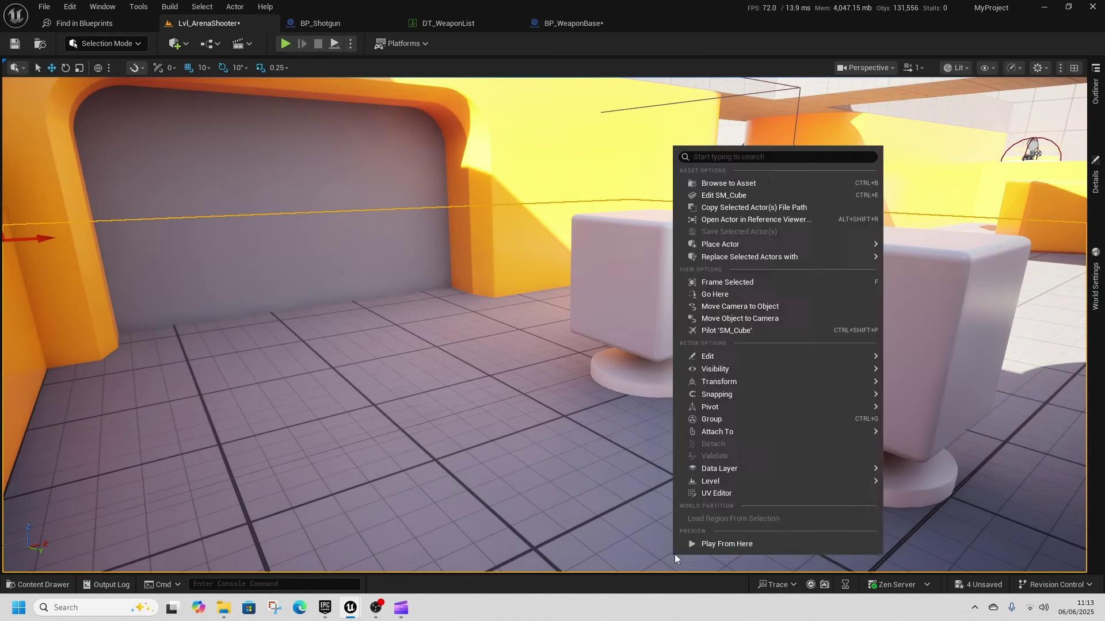
{"action": "left_click", "coordinate": [702, 545]}
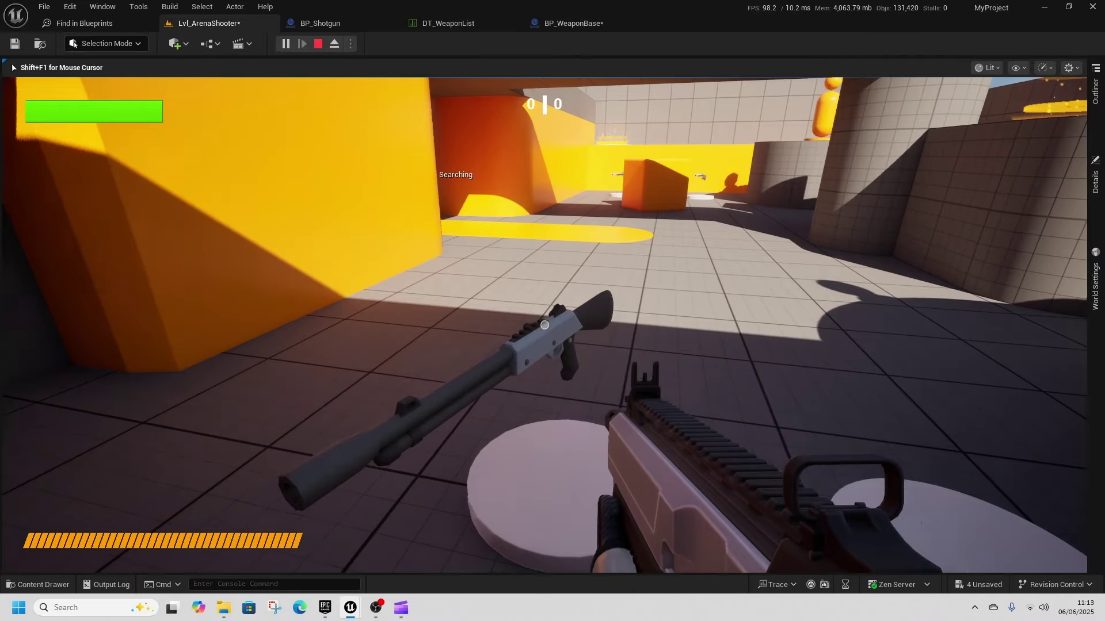
{"action": "key", "text": "w"}
{"action": "left_click", "coordinate": [544, 325]}
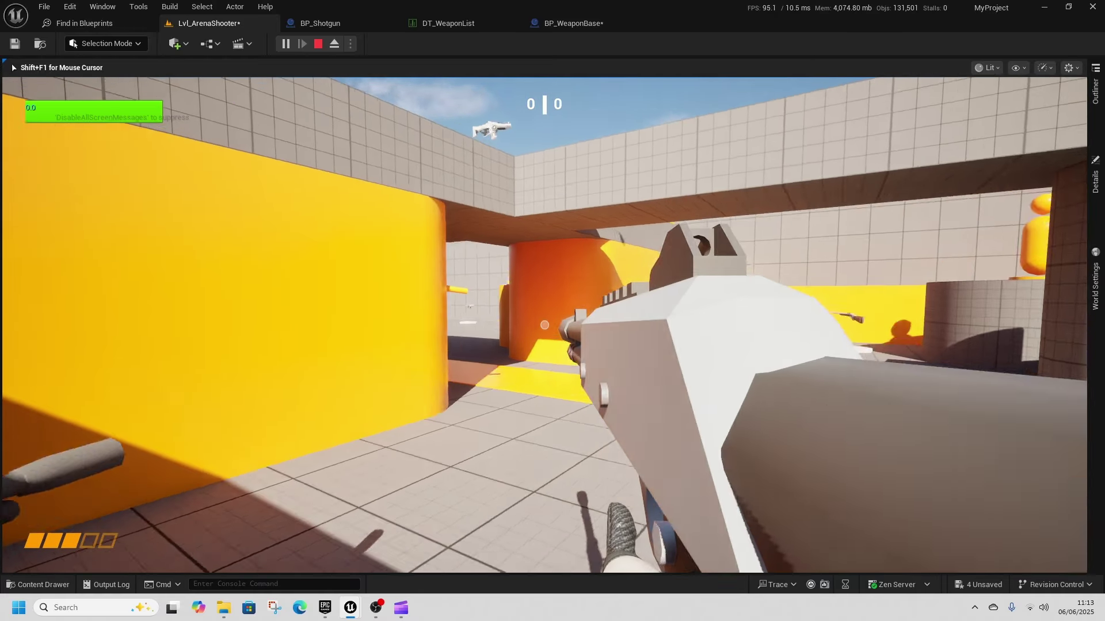
{"action": "left_click", "coordinate": [544, 325]}
{"action": "left_click", "coordinate": [544, 325]}
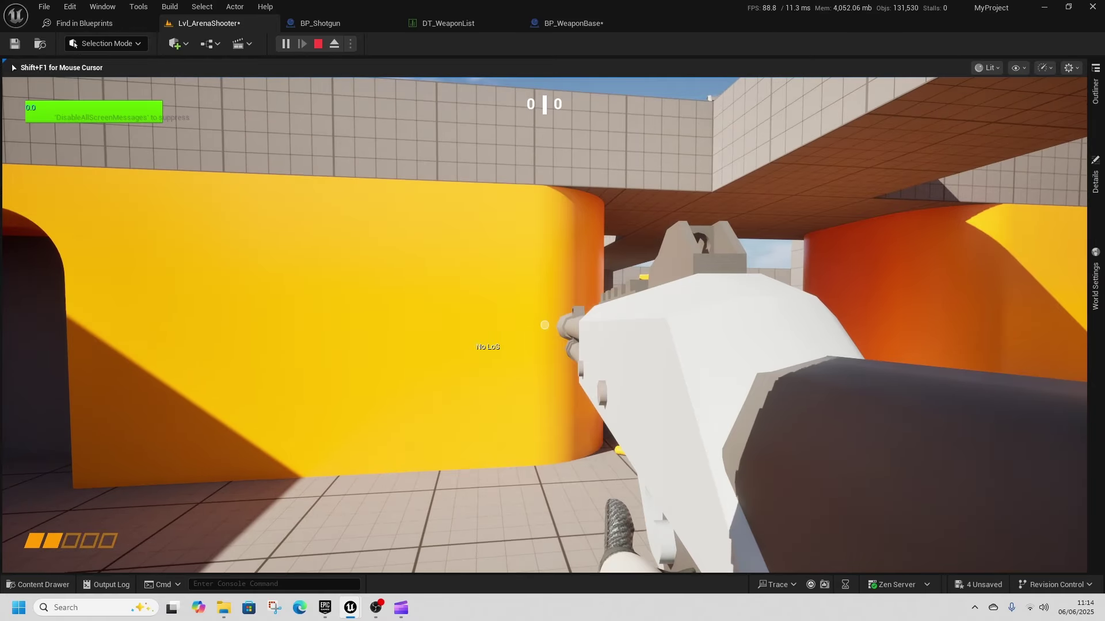
{"action": "left_click", "coordinate": [544, 326]}
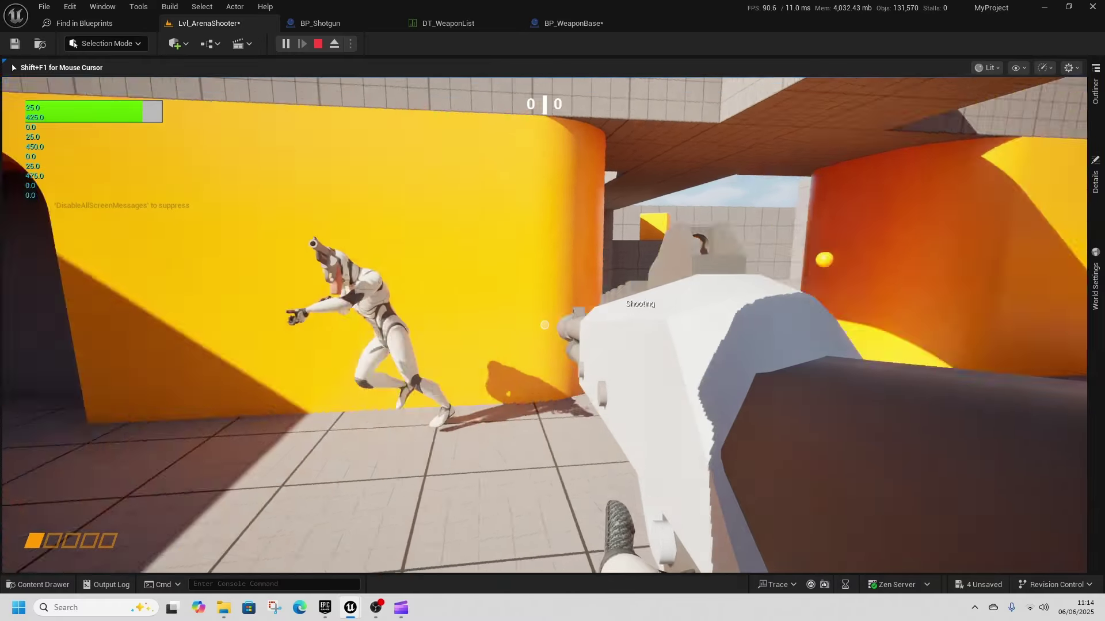
{"action": "left_click", "coordinate": [544, 325]}
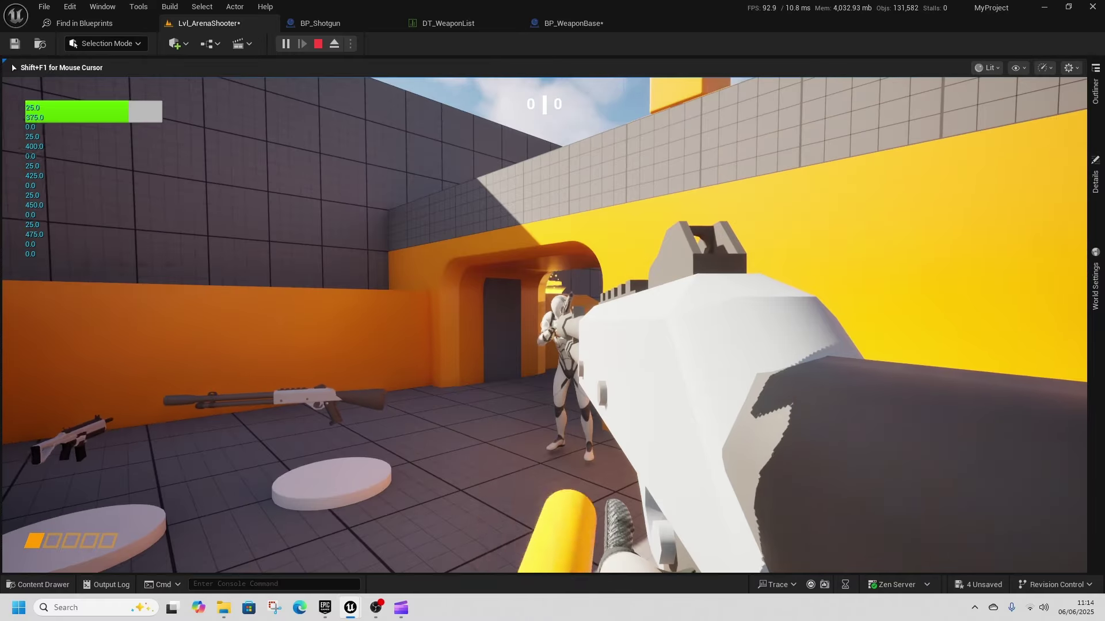
Reload the shotgun, keep firing while moving around the enemy to examine the pellets, and end the play session.
{"action": "key", "text": "s"}
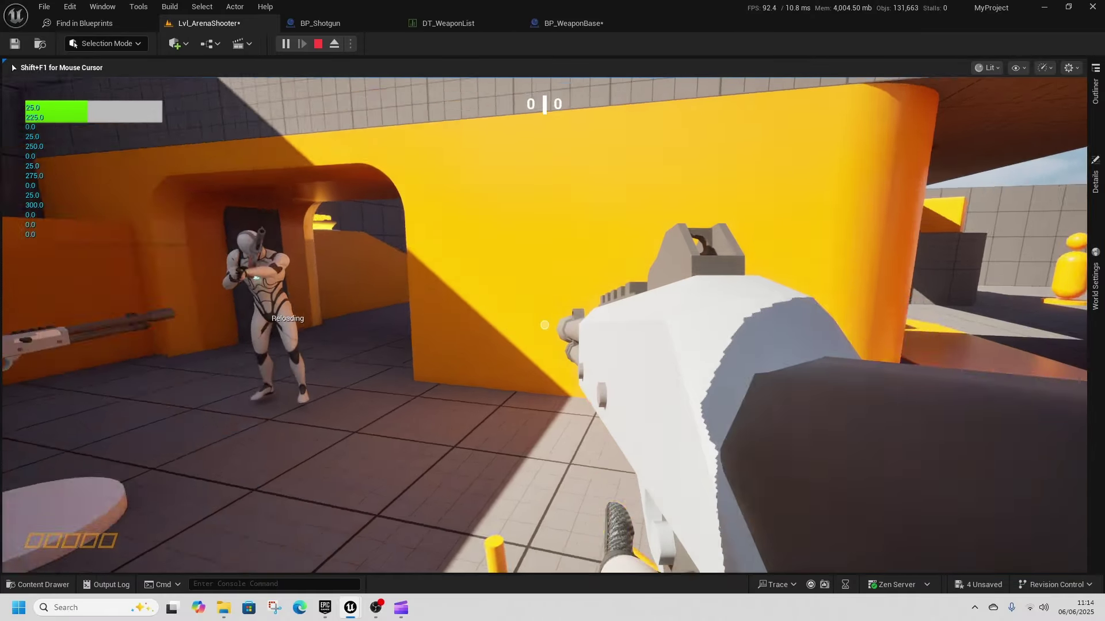
{"action": "key", "text": "r"}
{"action": "key", "text": "s"}
{"action": "left_click", "coordinate": [544, 325]}
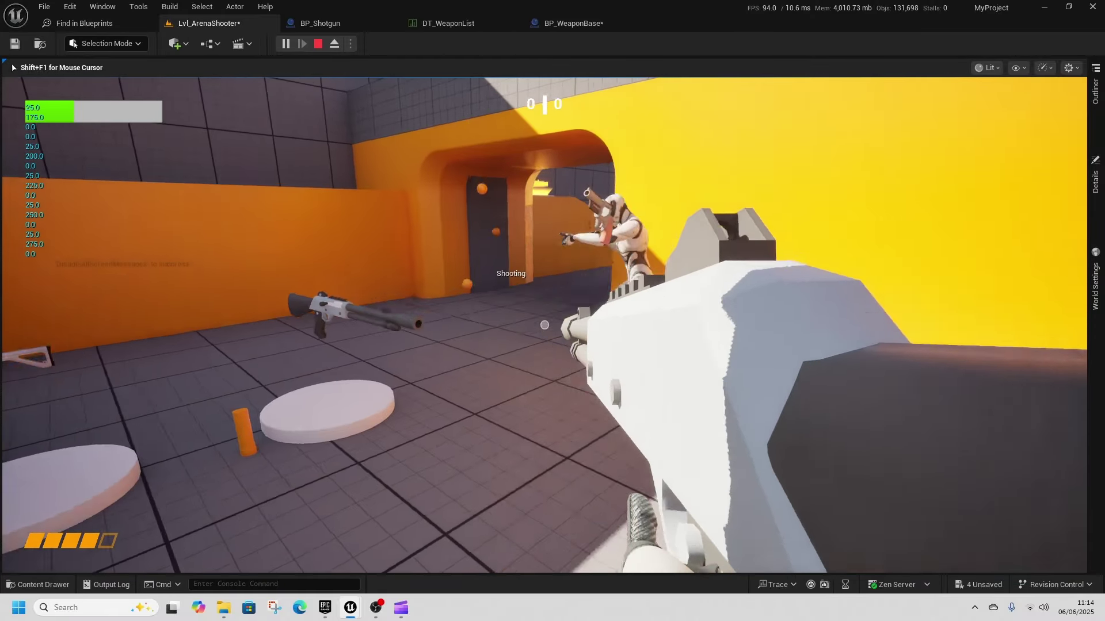
{"action": "key", "text": "w"}
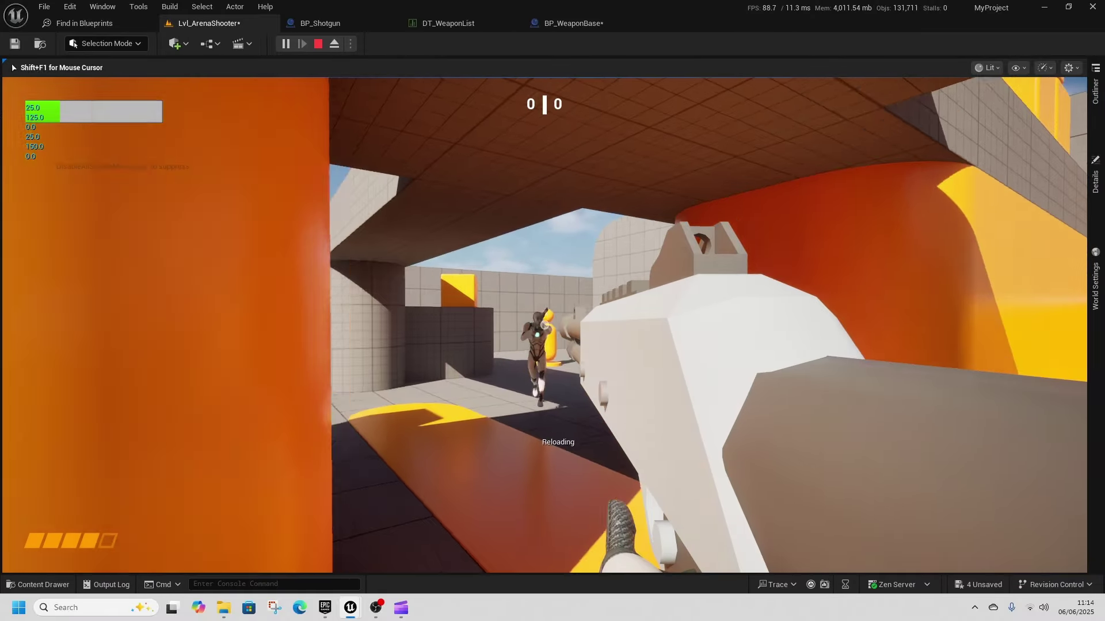
{"action": "left_click", "coordinate": [544, 325]}
{"action": "key", "text": "s"}
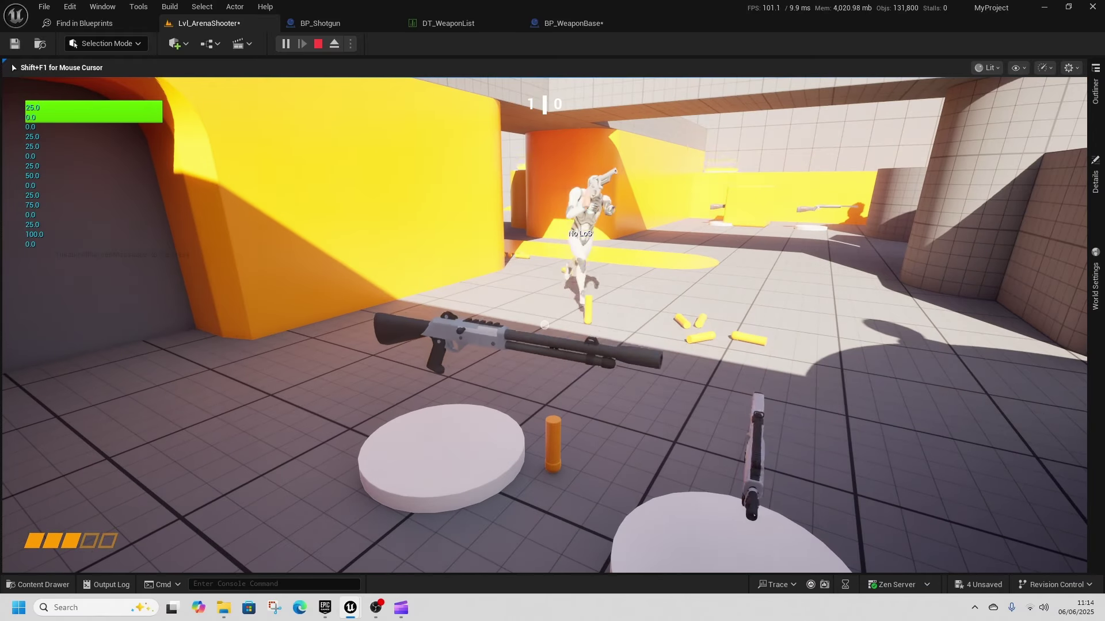
{"action": "key", "text": "shift+F1"}
{"action": "left_click", "coordinate": [318, 44]}
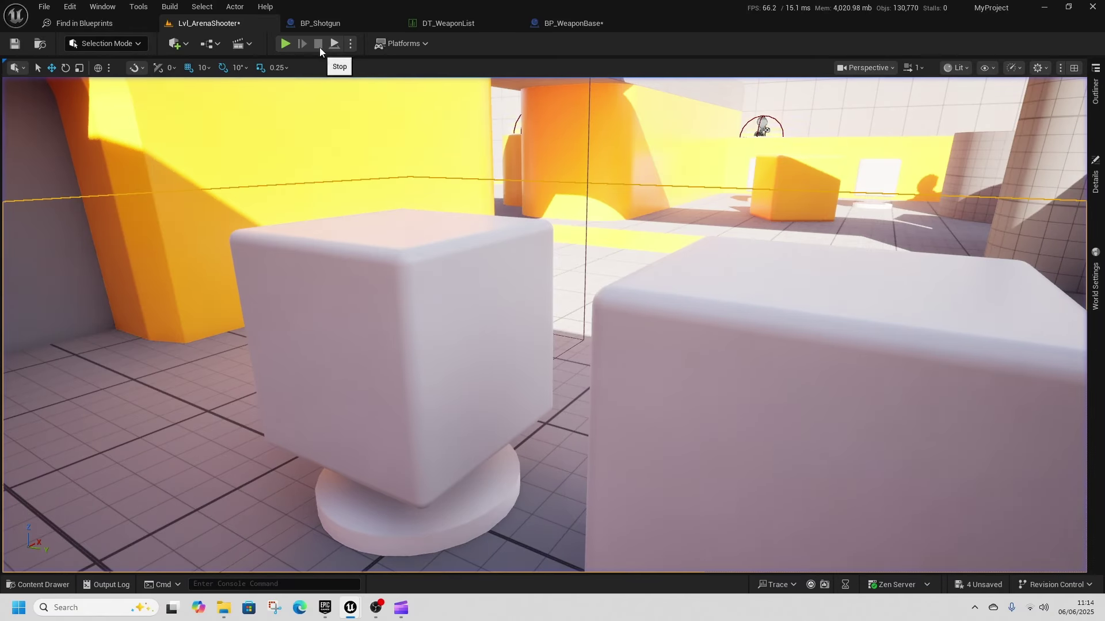
Open BP_ShotgunPellet from the Projectiles folder in the full Blueprint editor.
{"action": "key", "text": "ctrl+space"}
{"action": "double_click", "coordinate": [388, 393]}
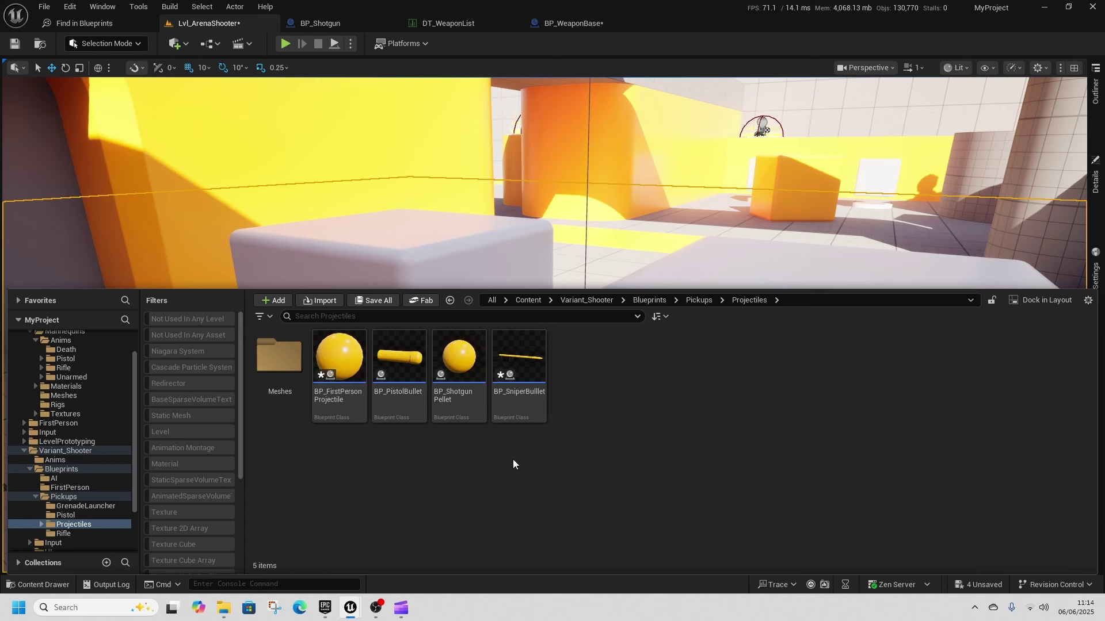
{"action": "double_click", "coordinate": [460, 360]}
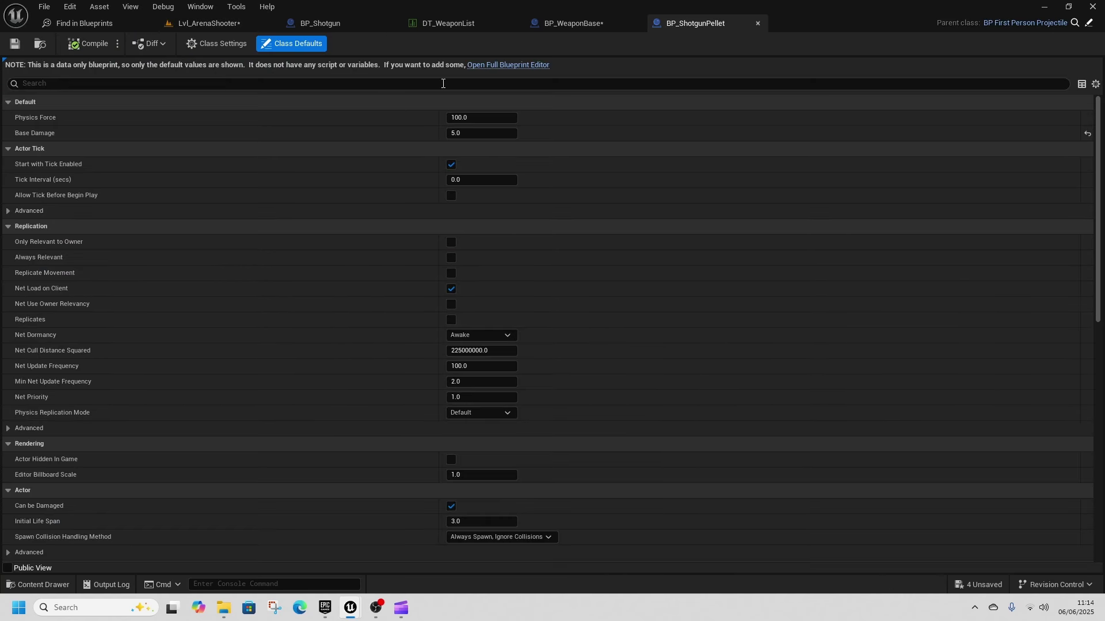
{"action": "left_click", "coordinate": [529, 65]}
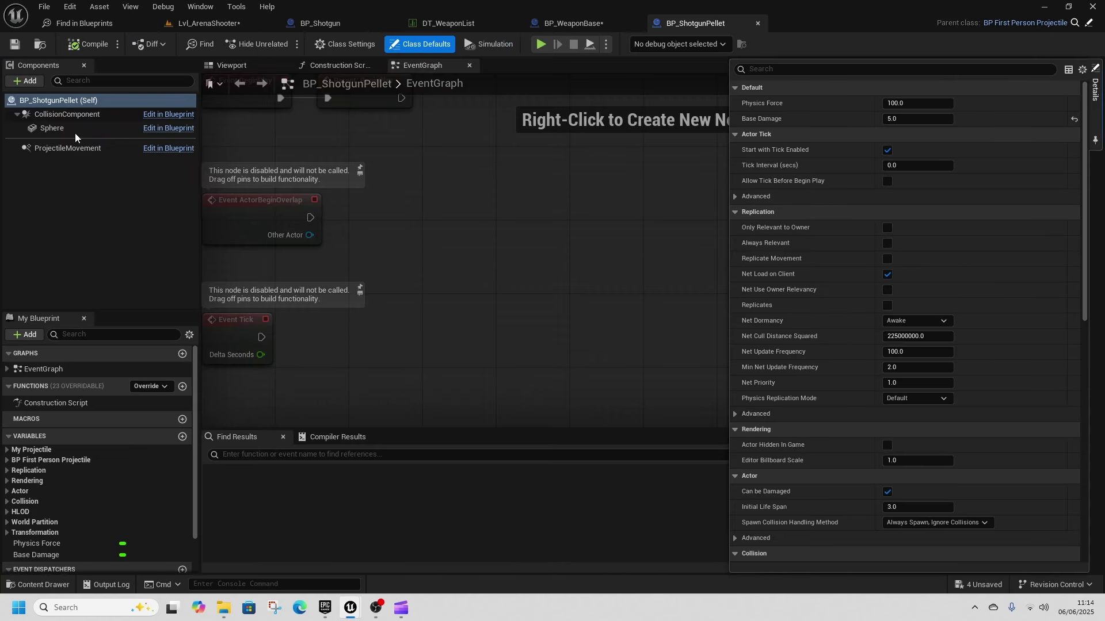
Scale the pellet's Sphere mesh to 0.01 on all three axes, with the component preview showing.
{"action": "left_click", "coordinate": [68, 113]}
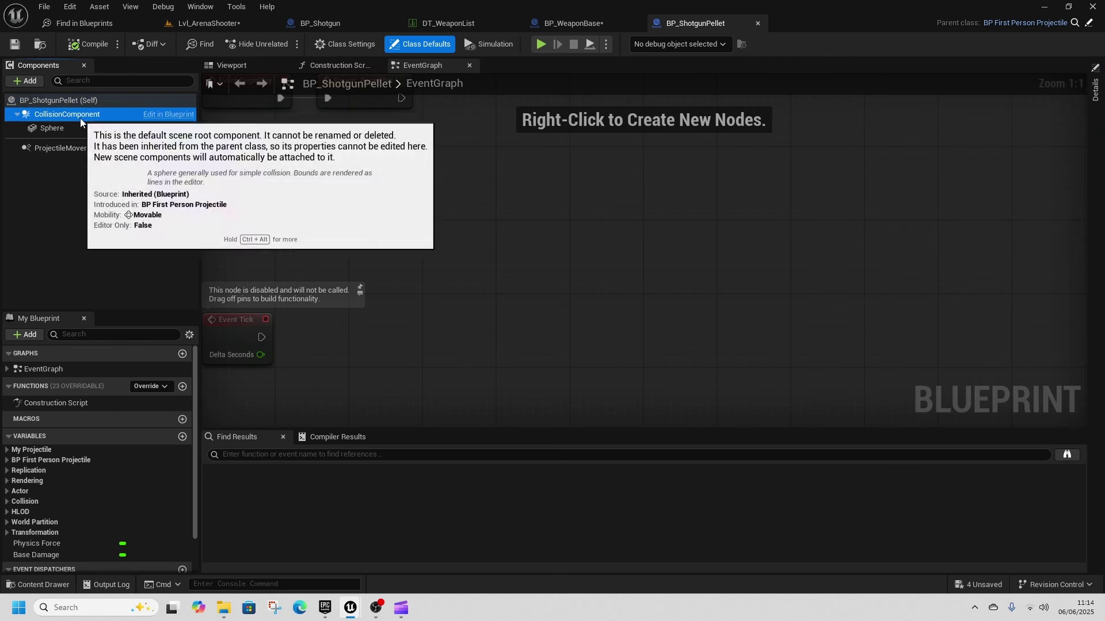
{"action": "left_click", "coordinate": [68, 127]}
{"action": "left_click", "coordinate": [1095, 89]}
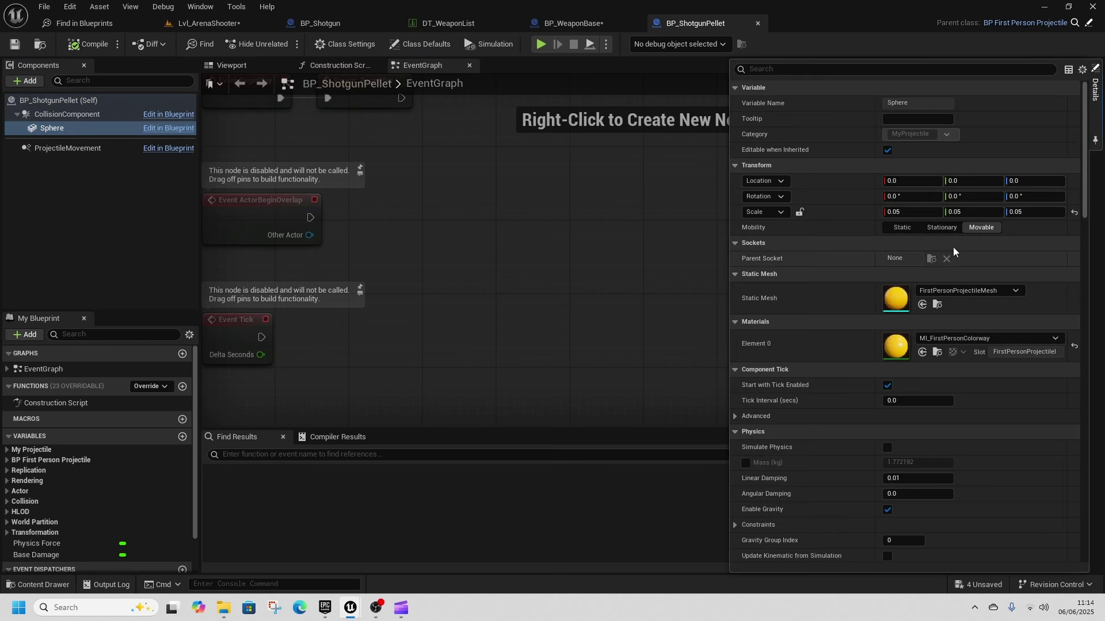
{"action": "left_click", "coordinate": [256, 65]}
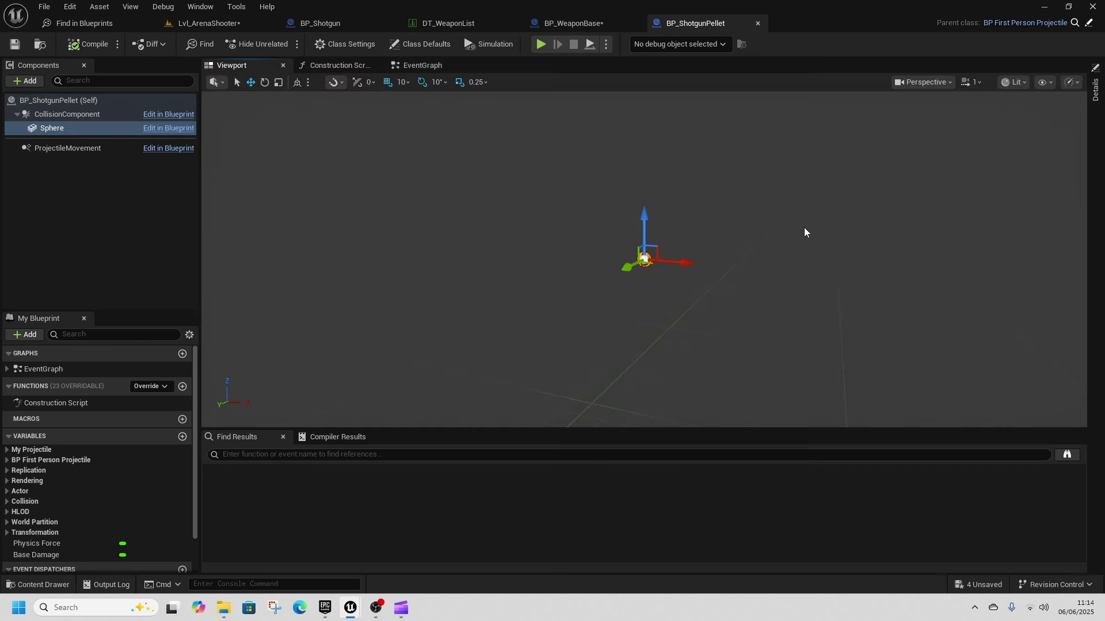
{"action": "left_click", "coordinate": [1097, 87]}
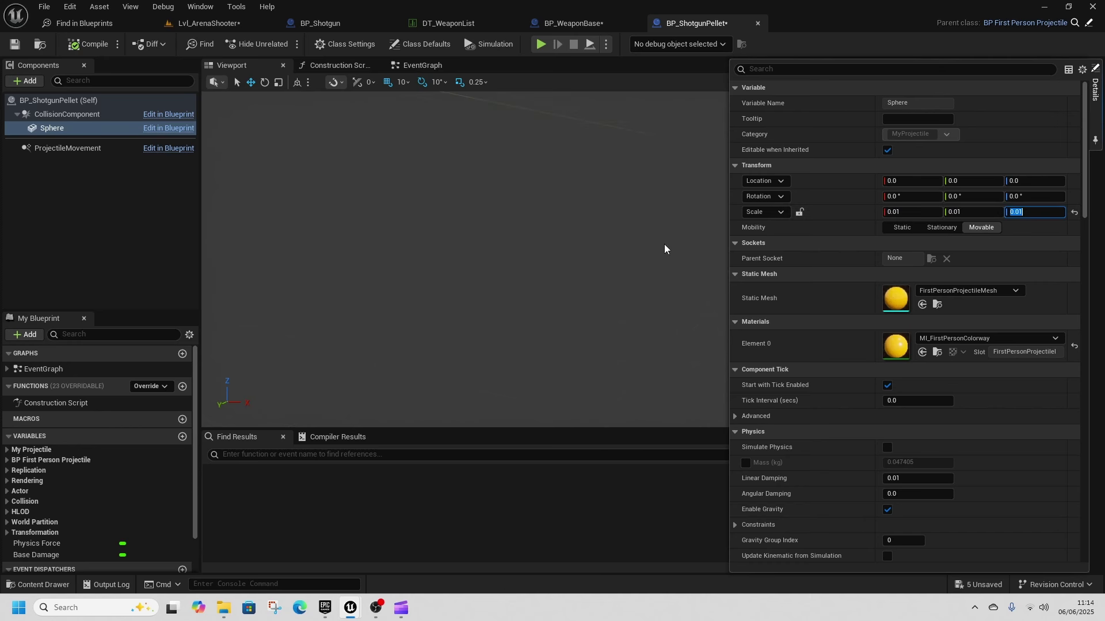
Shrink the pellet's CollisionComponent to a Sphere Radius of about 1.87 so it fits closely around the mesh.
{"action": "scroll", "coordinate": [664, 246], "scroll_direction": "down", "scroll_amount": 3}
{"action": "left_click", "coordinate": [65, 115]}
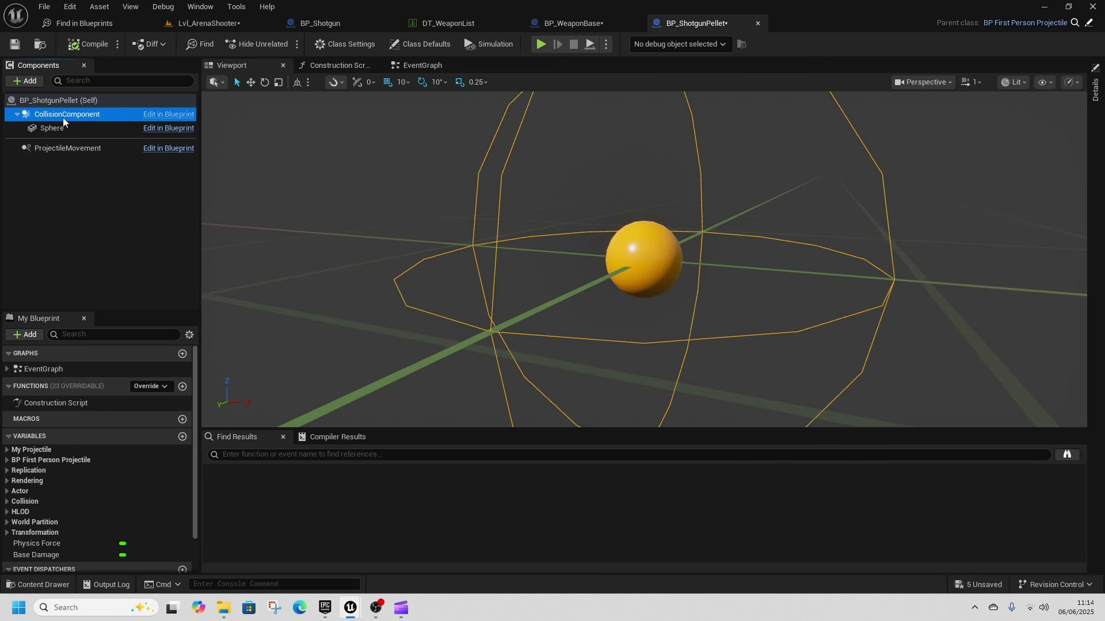
{"action": "left_click", "coordinate": [1095, 91]}
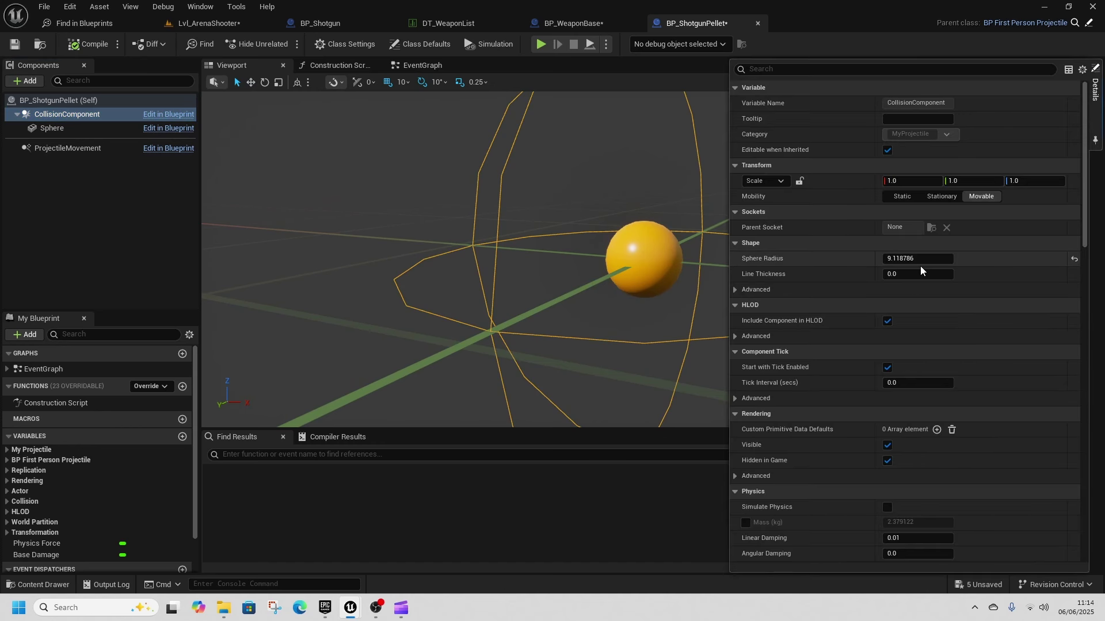
{"action": "left_click_drag", "start_coordinate": [922, 259], "coordinate": [883, 259]}
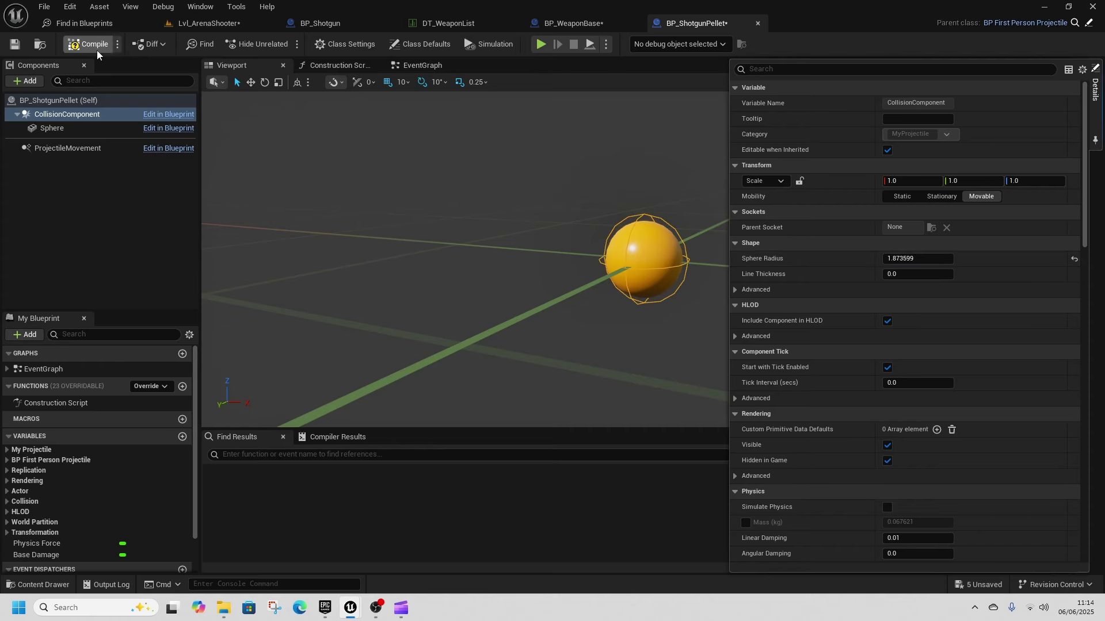
Play Lvl_ArenaShooter from a spot on the floor and fire and reload the shotgun around the enemy to examine the resized pellets.
{"action": "left_click", "coordinate": [209, 23]}
{"action": "right_click", "coordinate": [225, 509]}
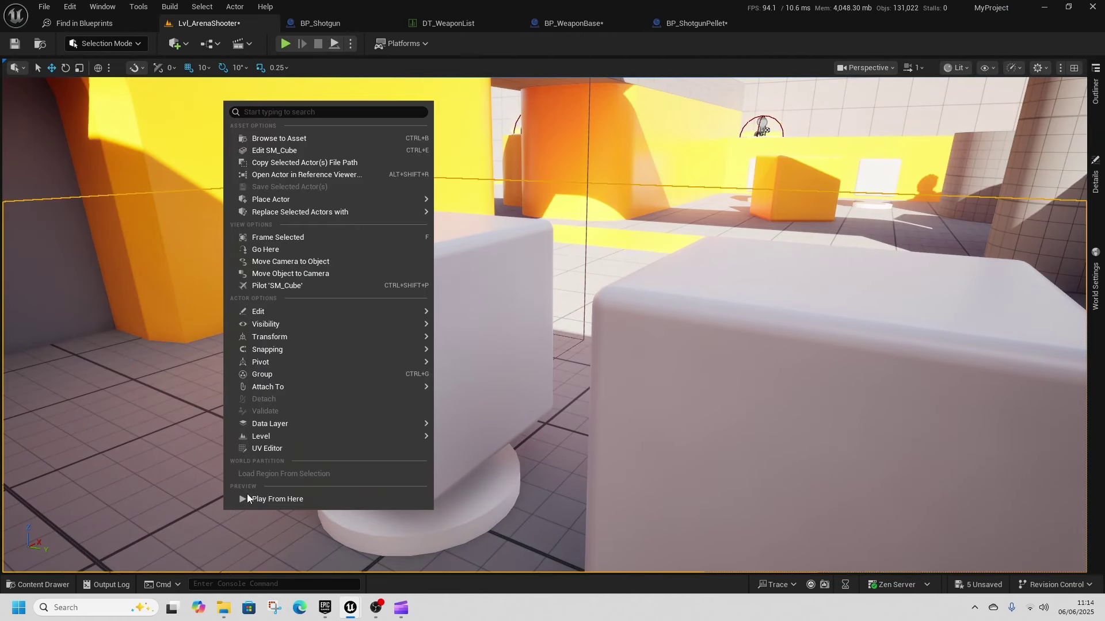
{"action": "left_click", "coordinate": [275, 498]}
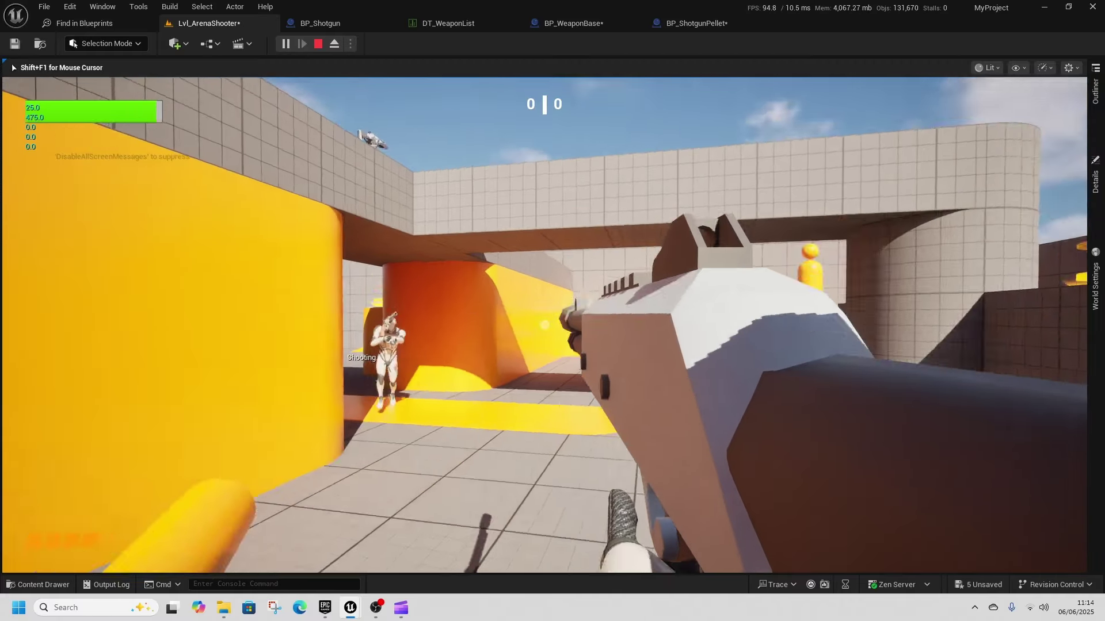
{"action": "left_click", "coordinate": [544, 325]}
{"action": "key", "text": "s"}
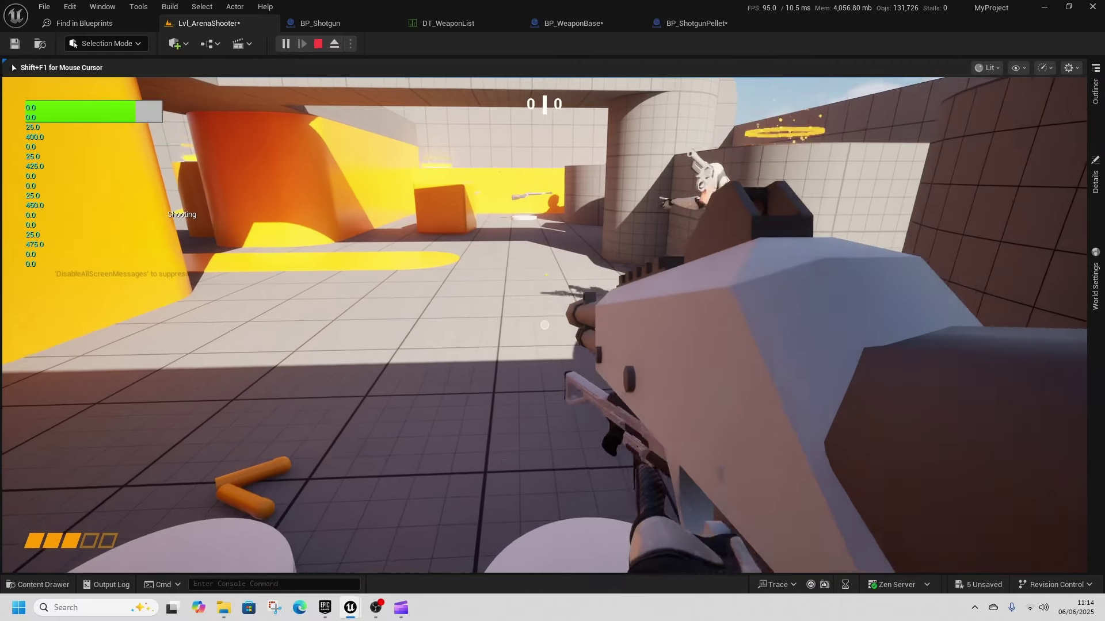
{"action": "left_click", "coordinate": [544, 325]}
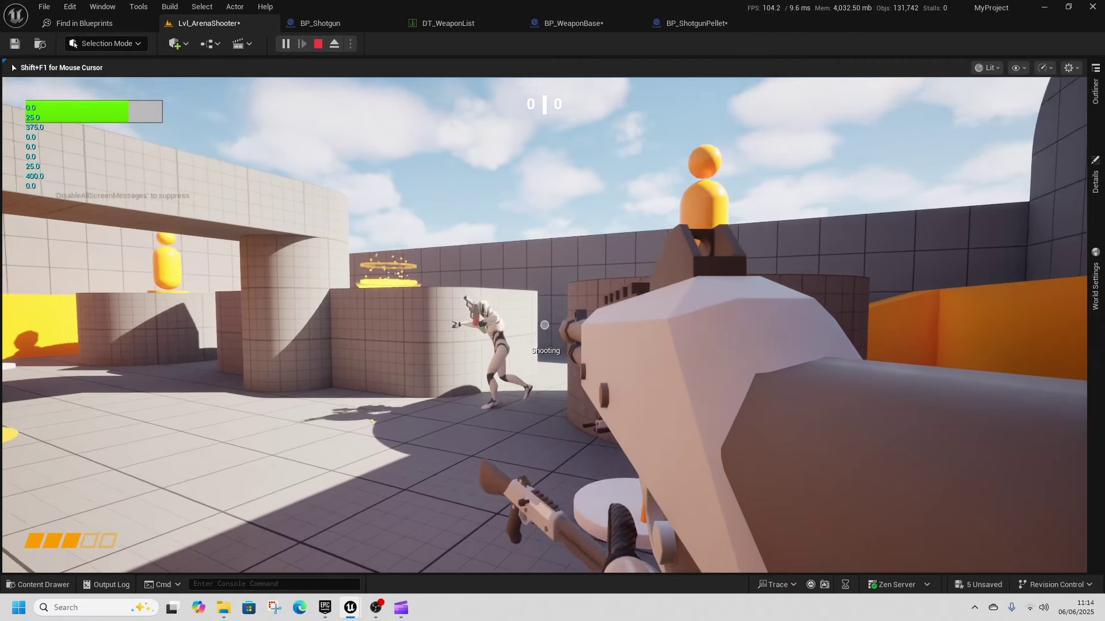
{"action": "left_click", "coordinate": [545, 325]}
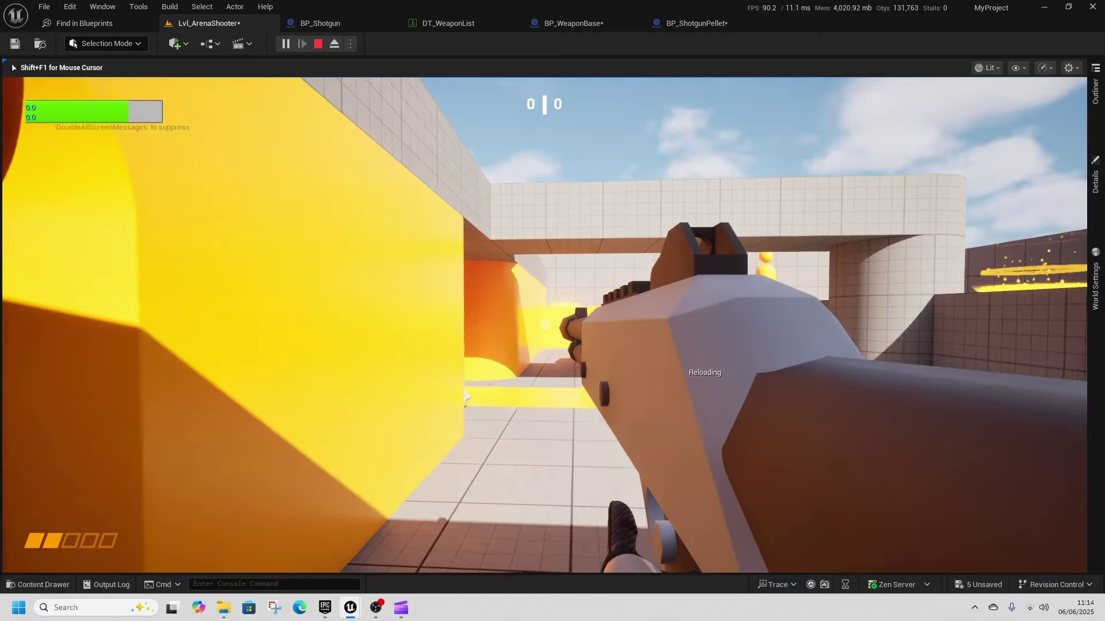
{"action": "key", "text": "r"}
{"action": "key", "text": "w"}
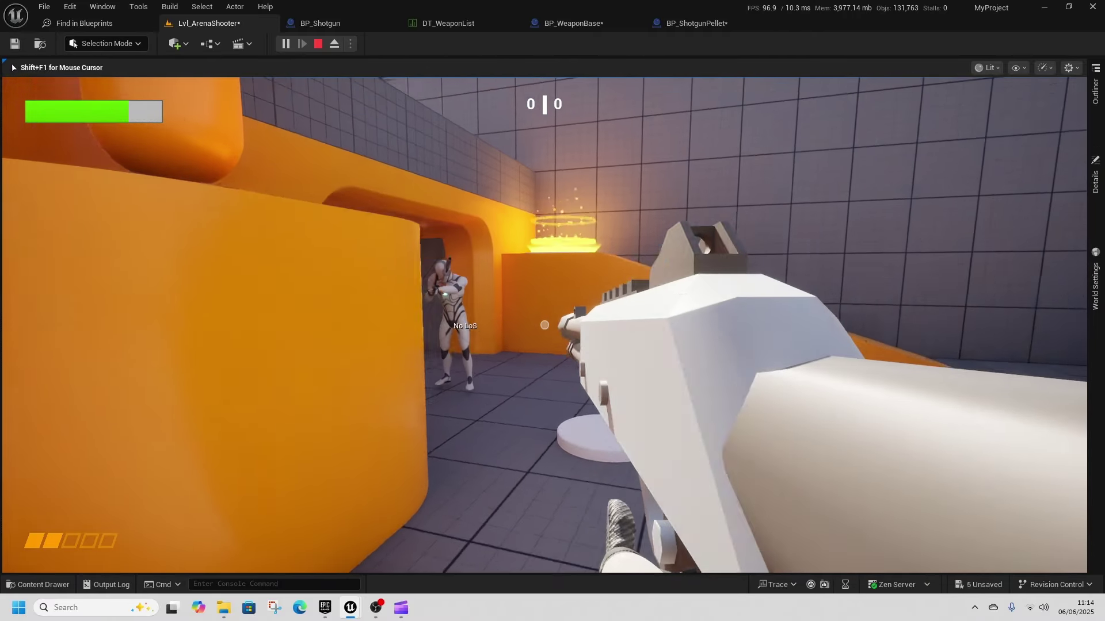
{"action": "left_click", "coordinate": [544, 325]}
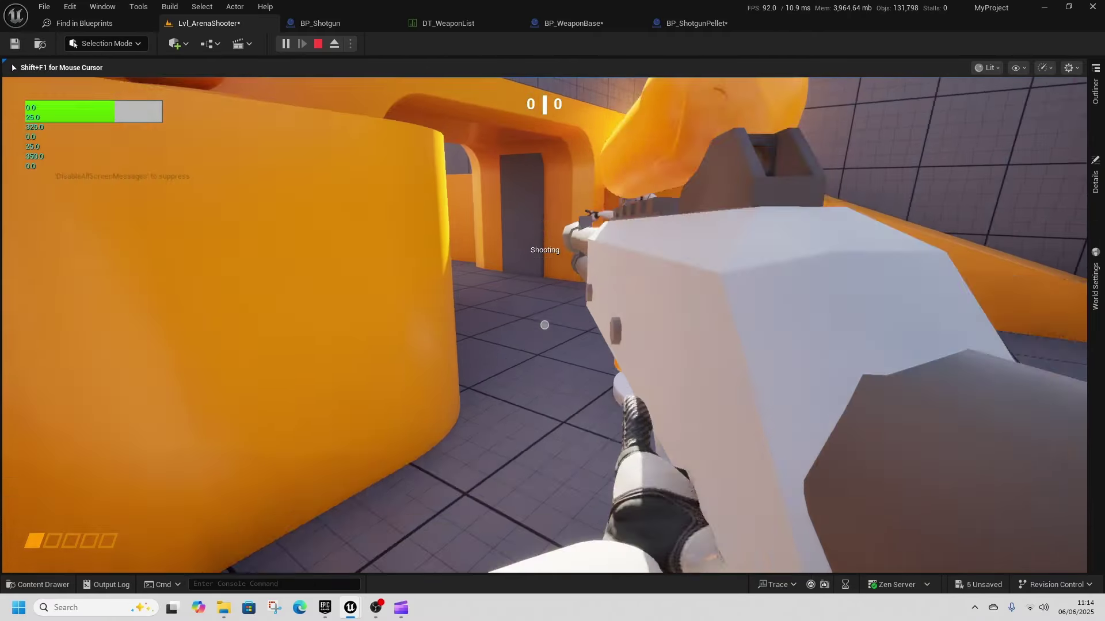
{"action": "left_click", "coordinate": [545, 325]}
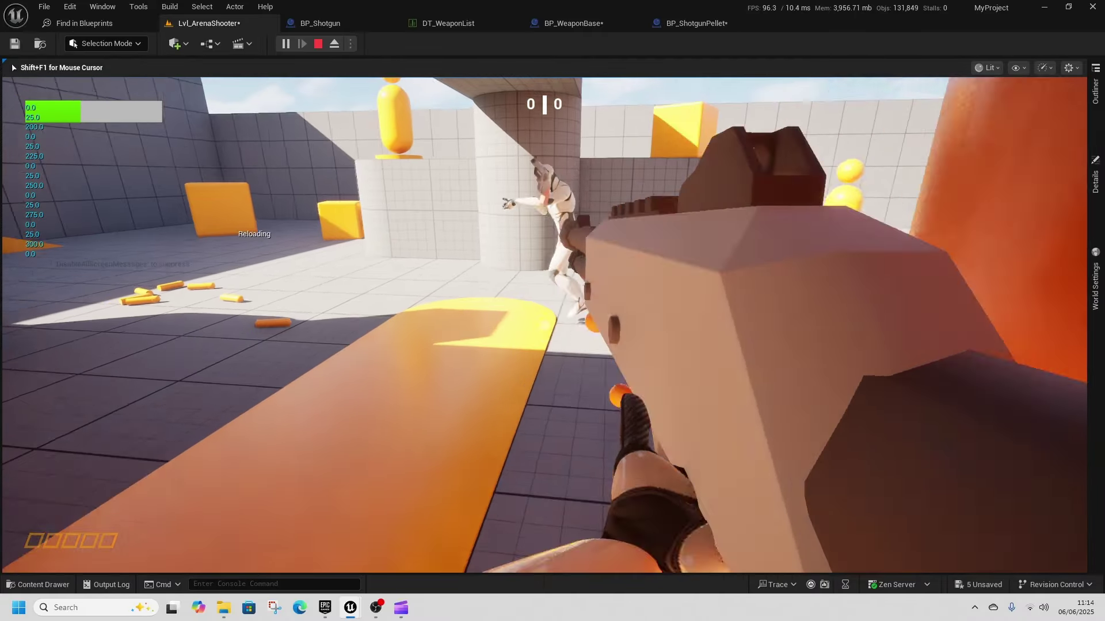
{"action": "key", "text": "s"}
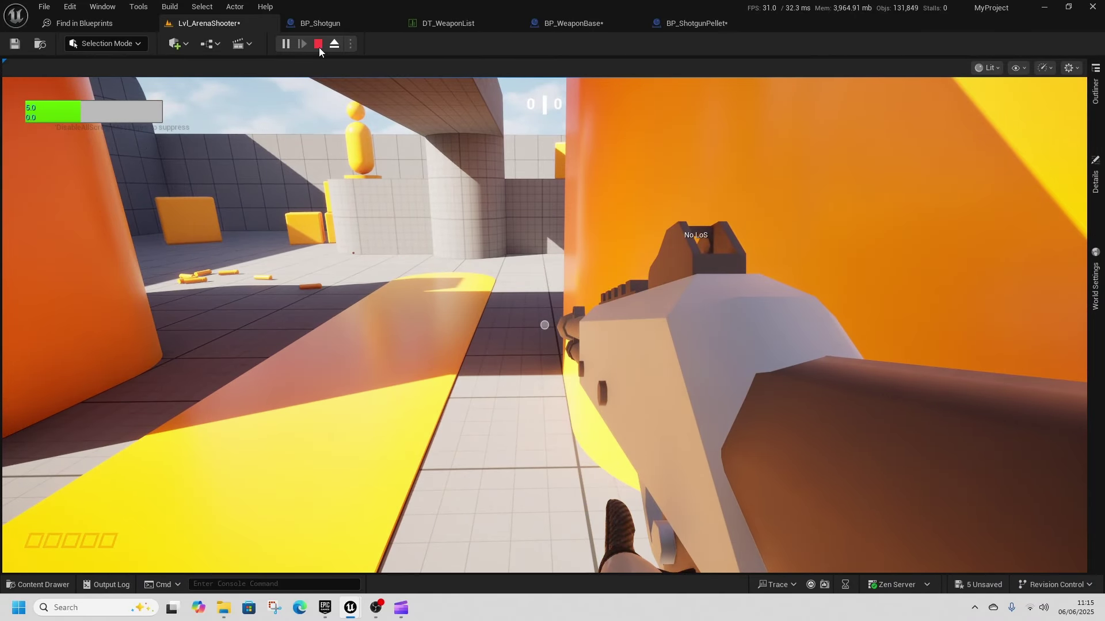
End the play session and bring up the unsaved assets for saving.
{"action": "left_click", "coordinate": [318, 44]}
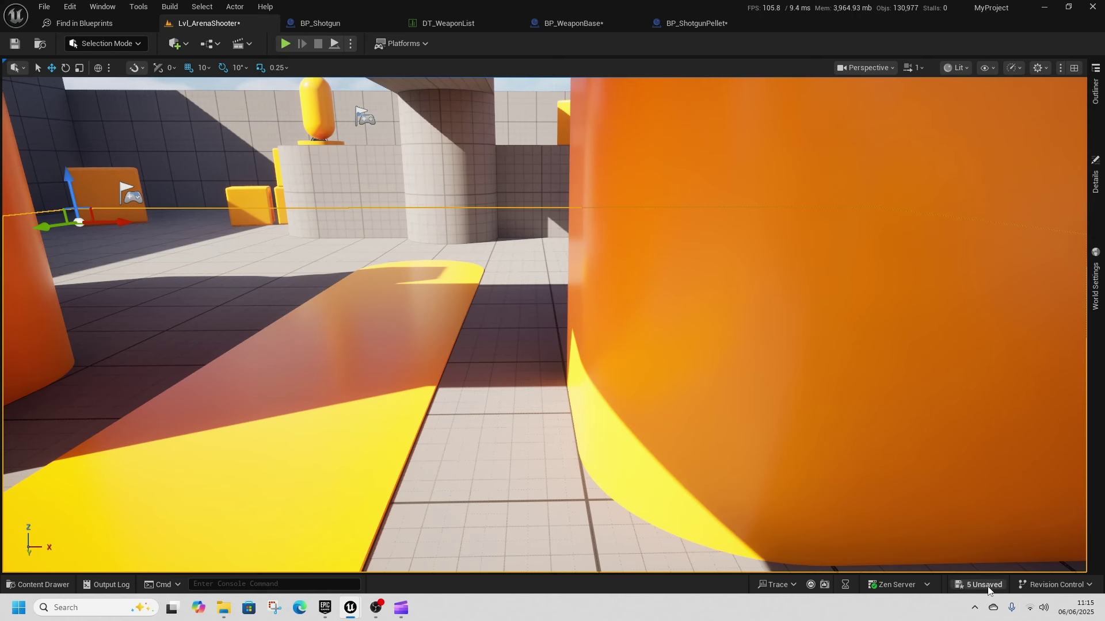
{"action": "left_click", "coordinate": [987, 586]}
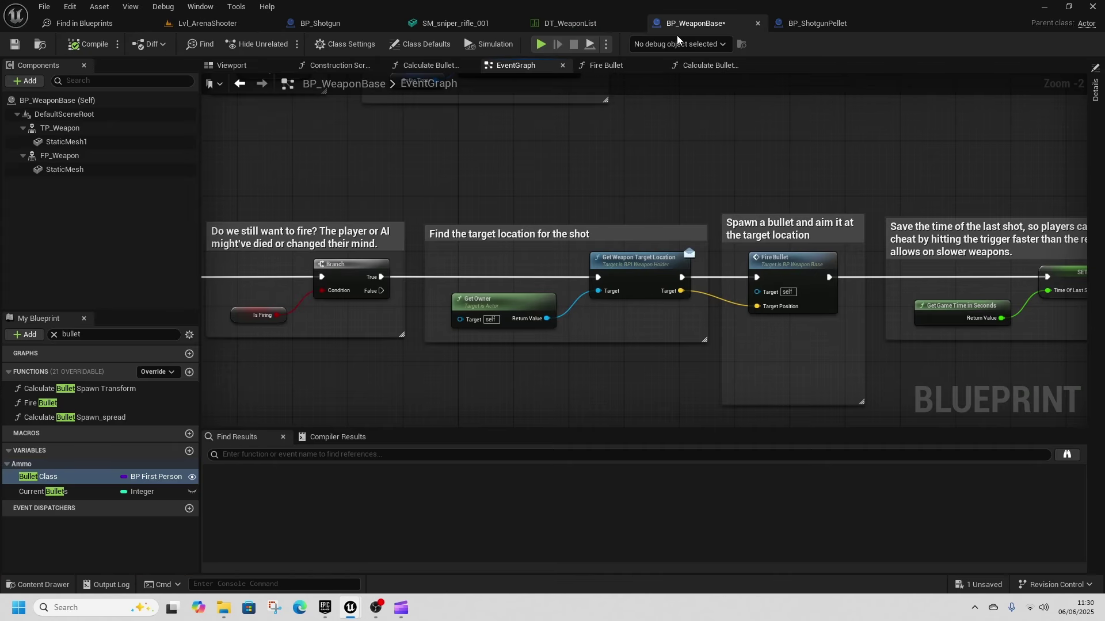
In BP_WeaponBase's Calculate Bullet Spawn_spread function, feed the Target of Get Socket Location from a new Select node.
{"action": "right_click_drag", "start_coordinate": [711, 263], "coordinate": [603, 269]}
{"action": "double_click", "coordinate": [699, 276]}
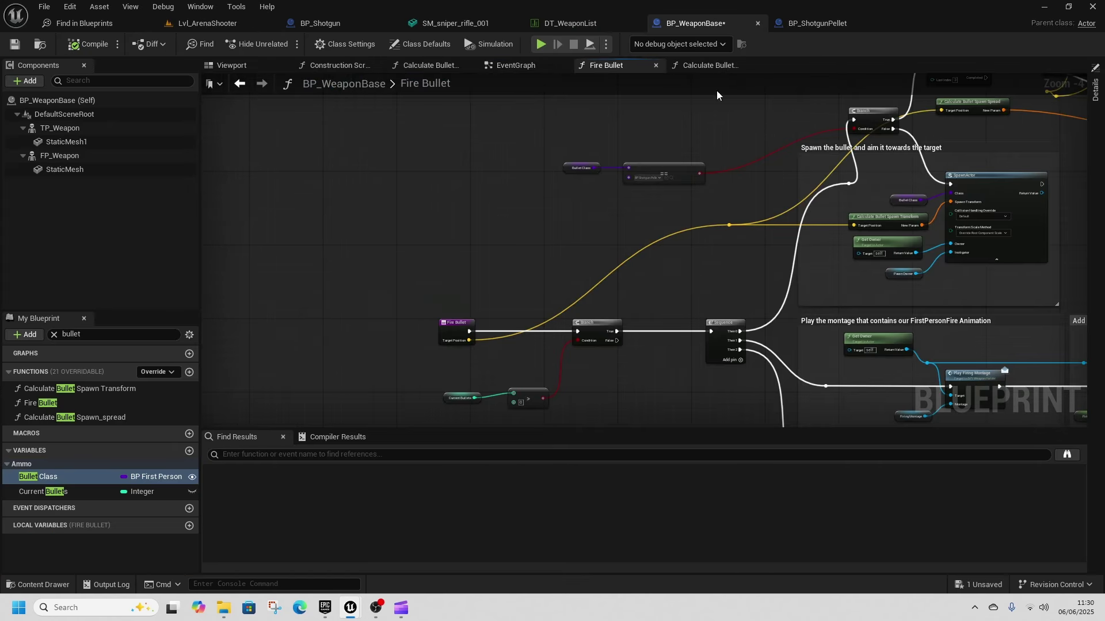
{"action": "left_click", "coordinate": [712, 66]}
{"action": "right_click_drag", "start_coordinate": [515, 288], "coordinate": [737, 257]}
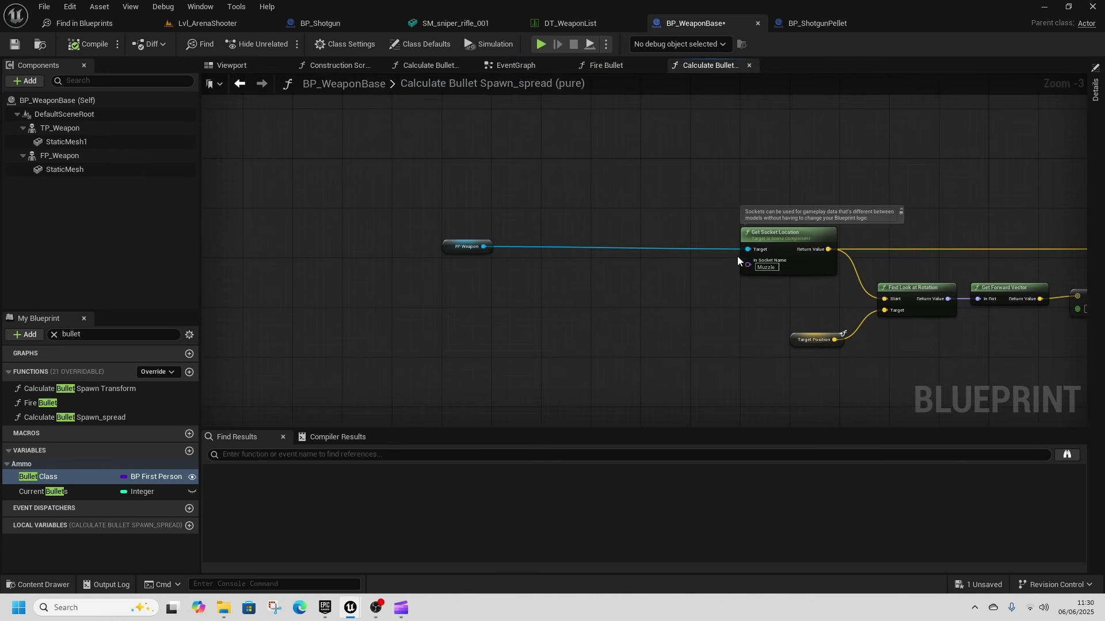
{"action": "left_click_drag", "start_coordinate": [637, 290], "coordinate": [634, 291]}
{"action": "type", "text": "select"}
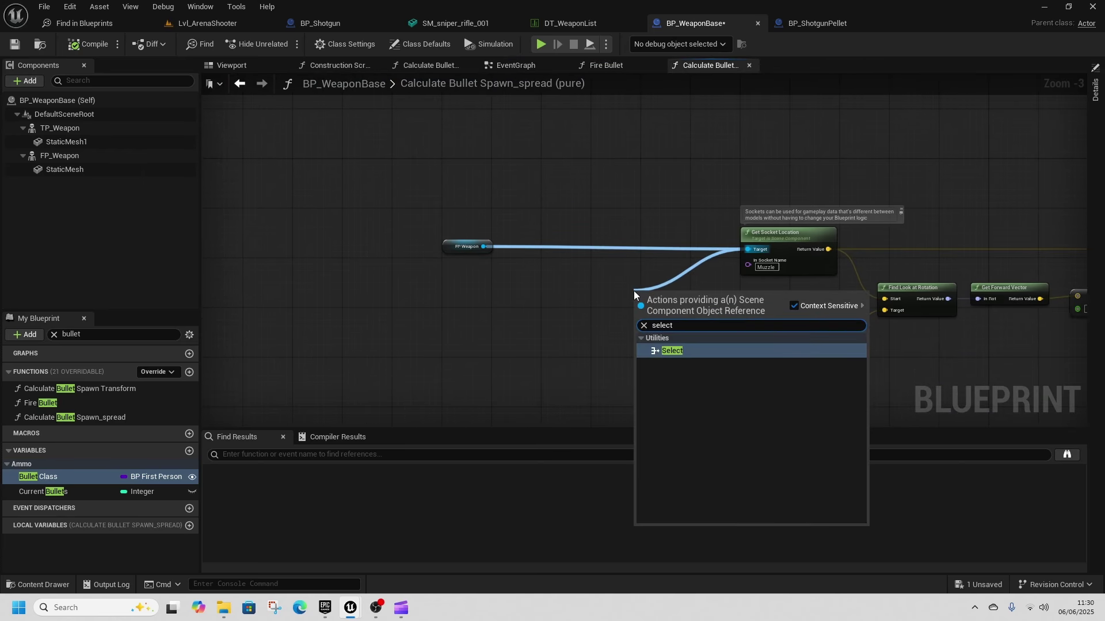
{"action": "left_click", "coordinate": [703, 350]}
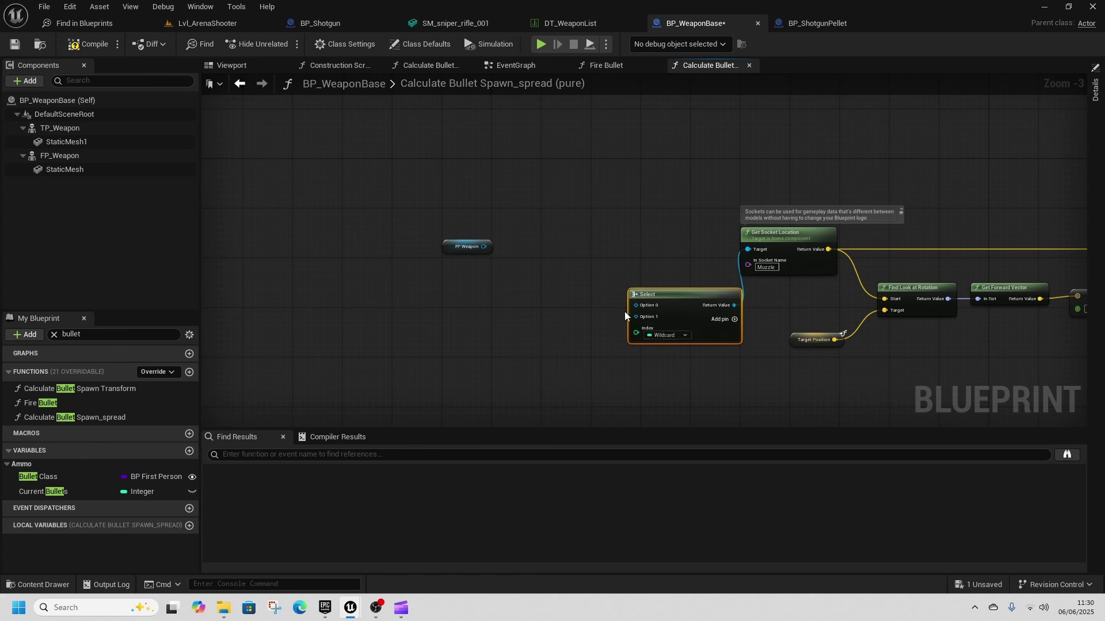
{"action": "scroll", "coordinate": [624, 311], "scroll_direction": "up", "scroll_amount": 2}
{"action": "left_click_drag", "start_coordinate": [656, 294], "coordinate": [601, 252]}
Add an Is Valid check on FP Weapon and connect its result to the Select node's Index.
{"action": "right_click_drag", "start_coordinate": [516, 265], "coordinate": [516, 306]}
{"action": "left_click_drag", "start_coordinate": [515, 306], "coordinate": [434, 358]}
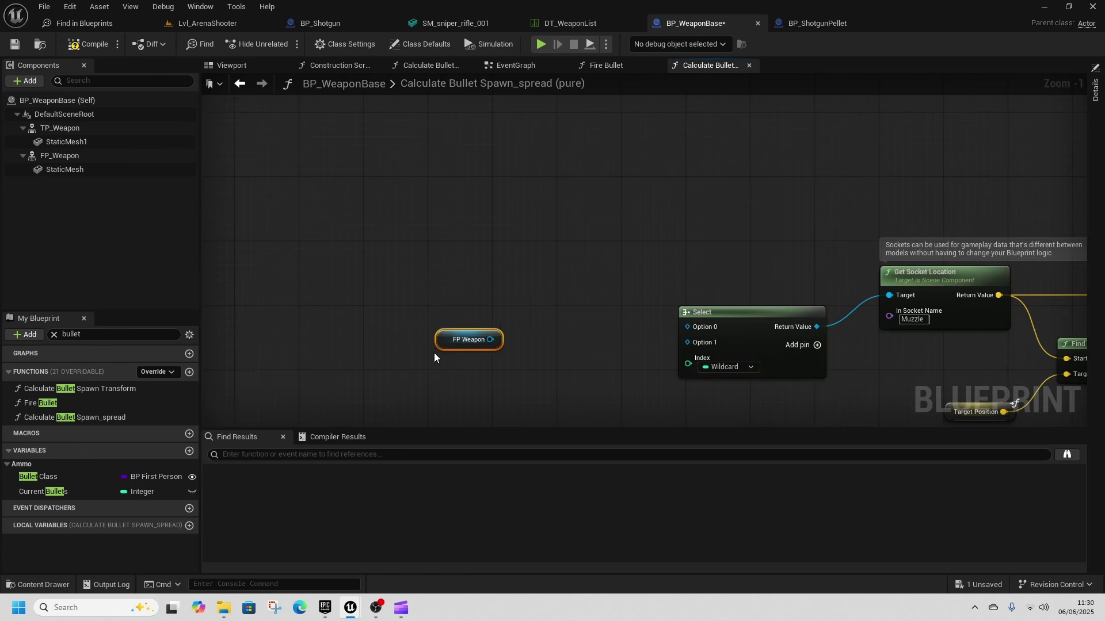
{"action": "right_click_drag", "start_coordinate": [434, 358], "coordinate": [493, 270]}
{"action": "left_click_drag", "start_coordinate": [556, 299], "coordinate": [557, 300]}
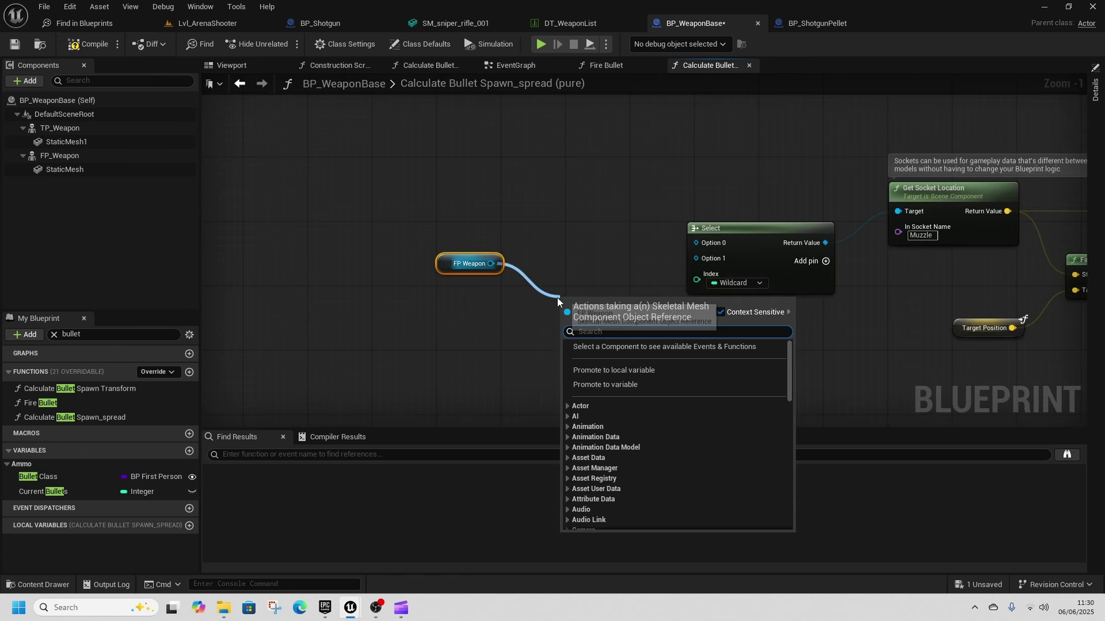
{"action": "type", "text": "is"}
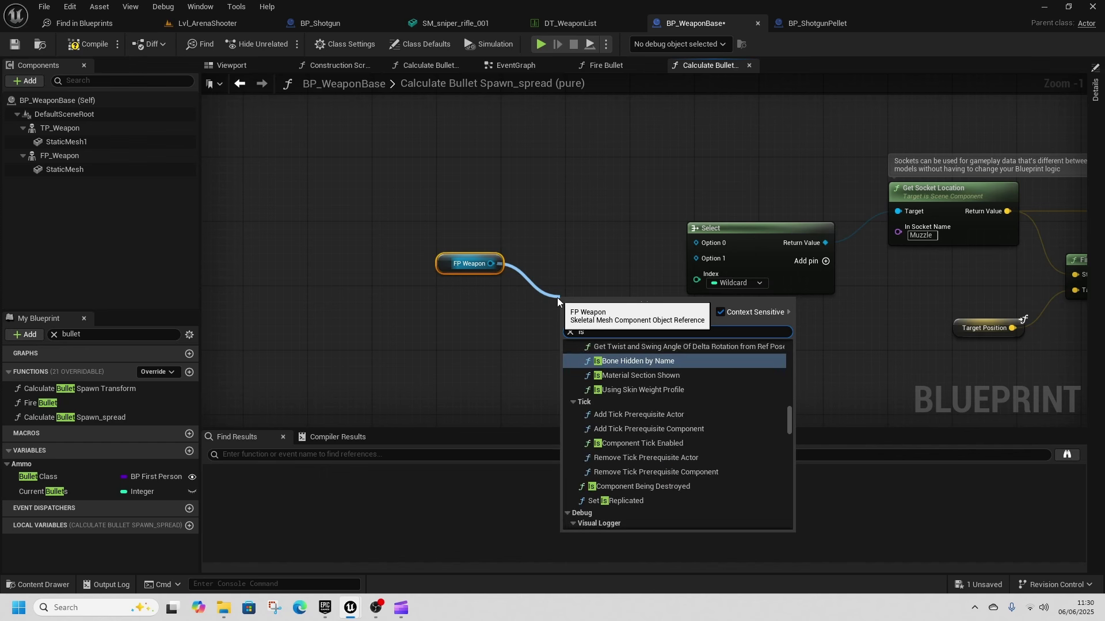
{"action": "type", "text": " valid"}
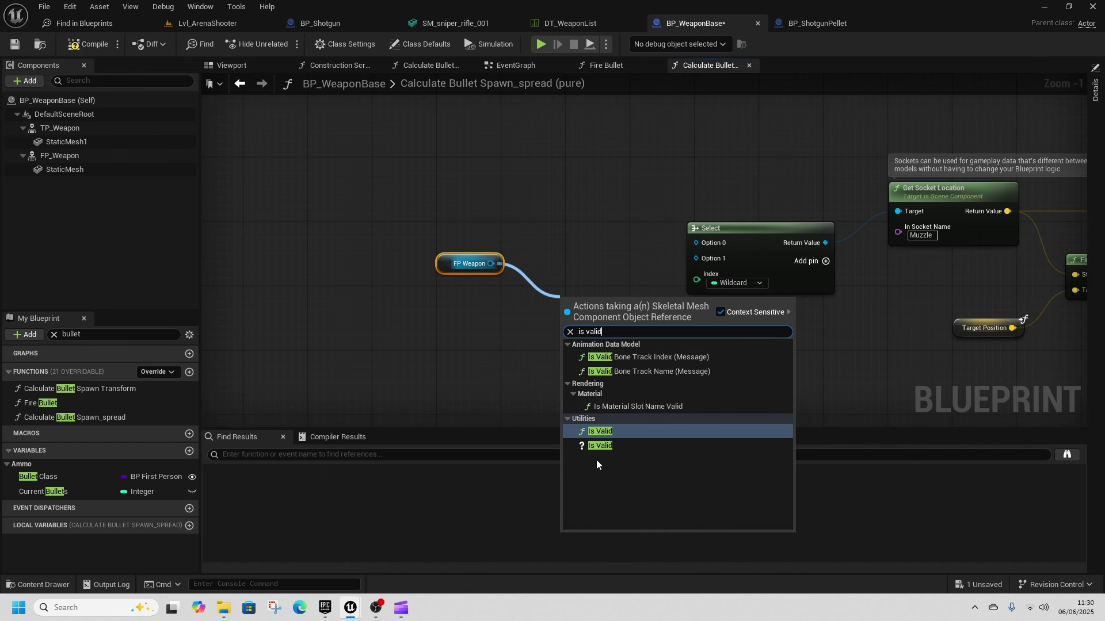
{"action": "left_click", "coordinate": [597, 432]}
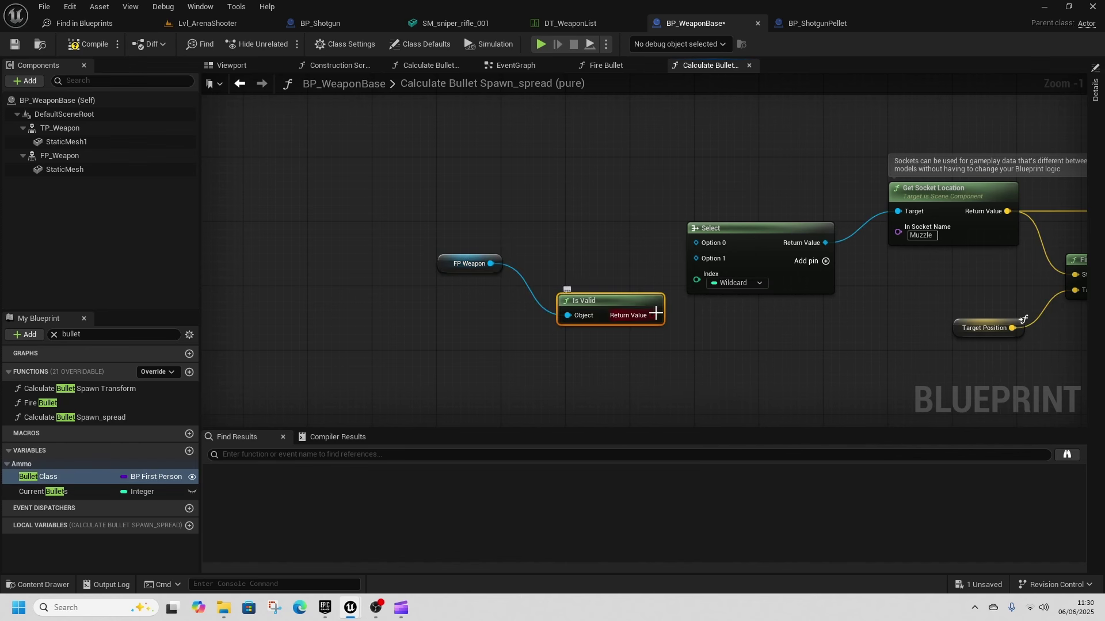
{"action": "left_click_drag", "start_coordinate": [704, 286], "coordinate": [697, 279]}
{"action": "left_click_drag", "start_coordinate": [444, 274], "coordinate": [470, 314]}
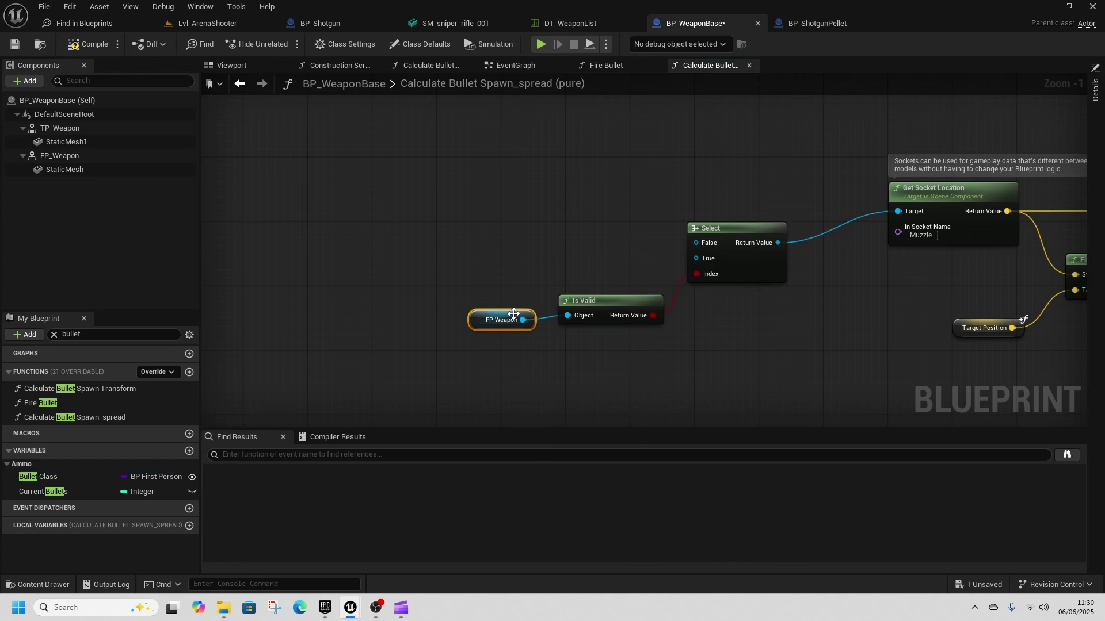
Connect FP Weapon to the Select node's True option and the StaticMesh component under FP_Weapon to its False option.
{"action": "left_click_drag", "start_coordinate": [119, 163], "coordinate": [695, 259]}
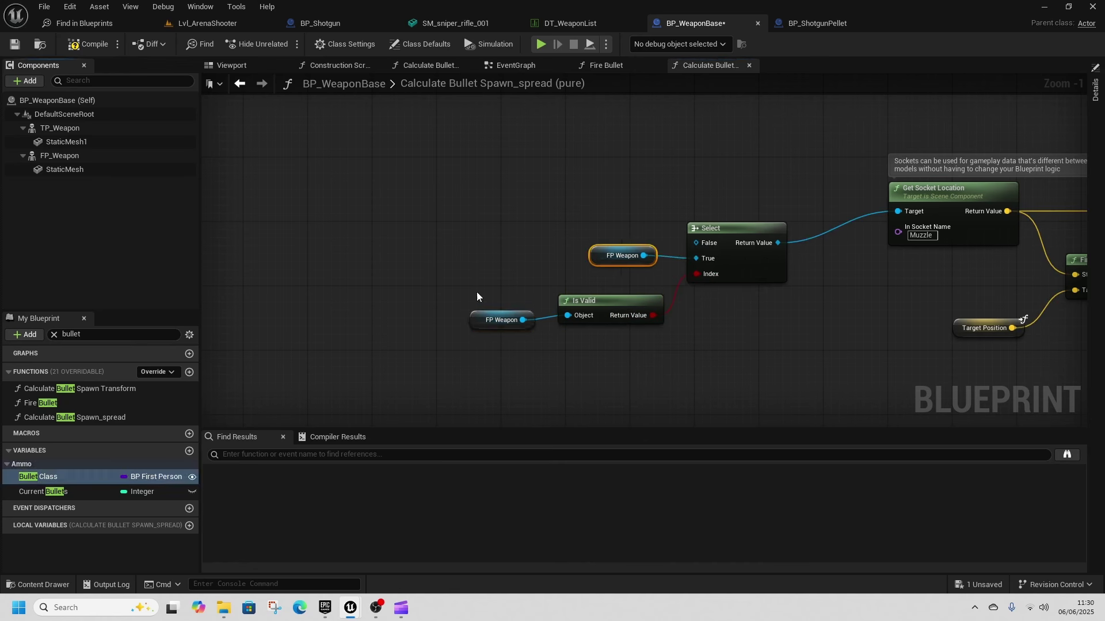
{"action": "left_click_drag", "start_coordinate": [62, 171], "coordinate": [706, 245]}
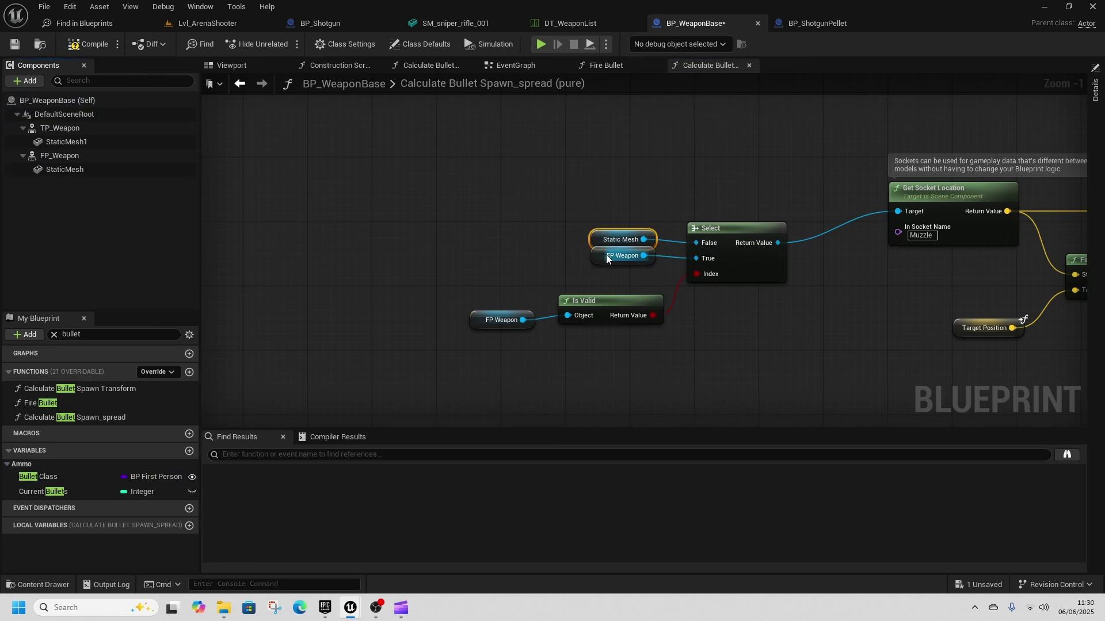
{"action": "left_click_drag", "start_coordinate": [606, 254], "coordinate": [593, 273]}
{"action": "right_click_drag", "start_coordinate": [958, 202], "coordinate": [714, 285]}
{"action": "left_click", "coordinate": [767, 220]}
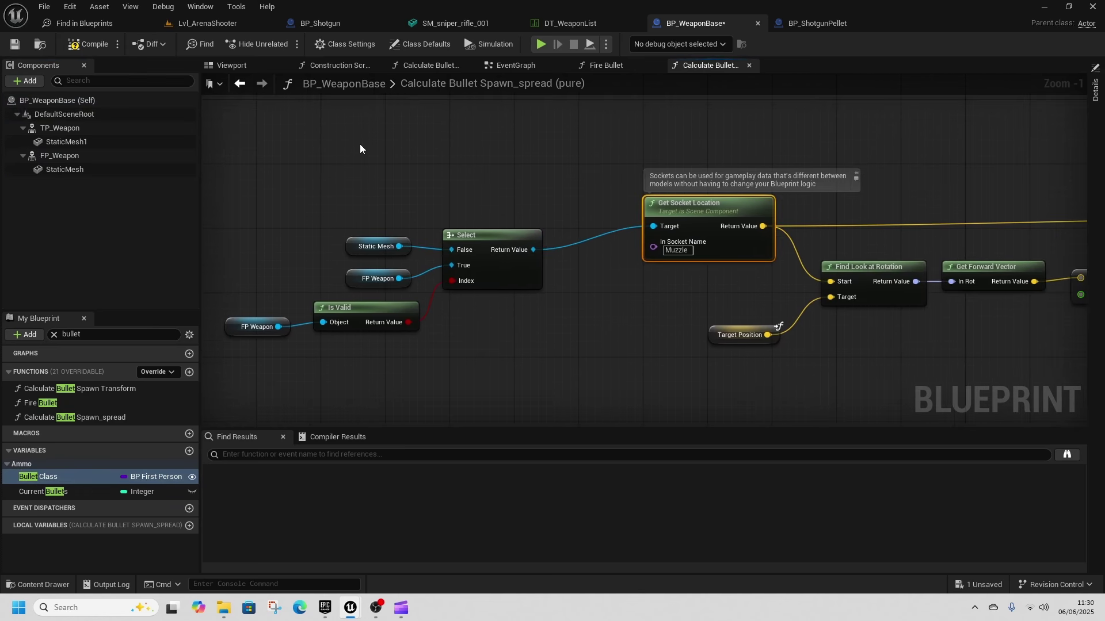
Copy the Select, Is Valid and component getter nodes into the Calculate Bullet Spawn Transform function.
{"action": "right_click_drag", "start_coordinate": [360, 149], "coordinate": [486, 128]}
{"action": "left_click_drag", "start_coordinate": [330, 175], "coordinate": [683, 320]}
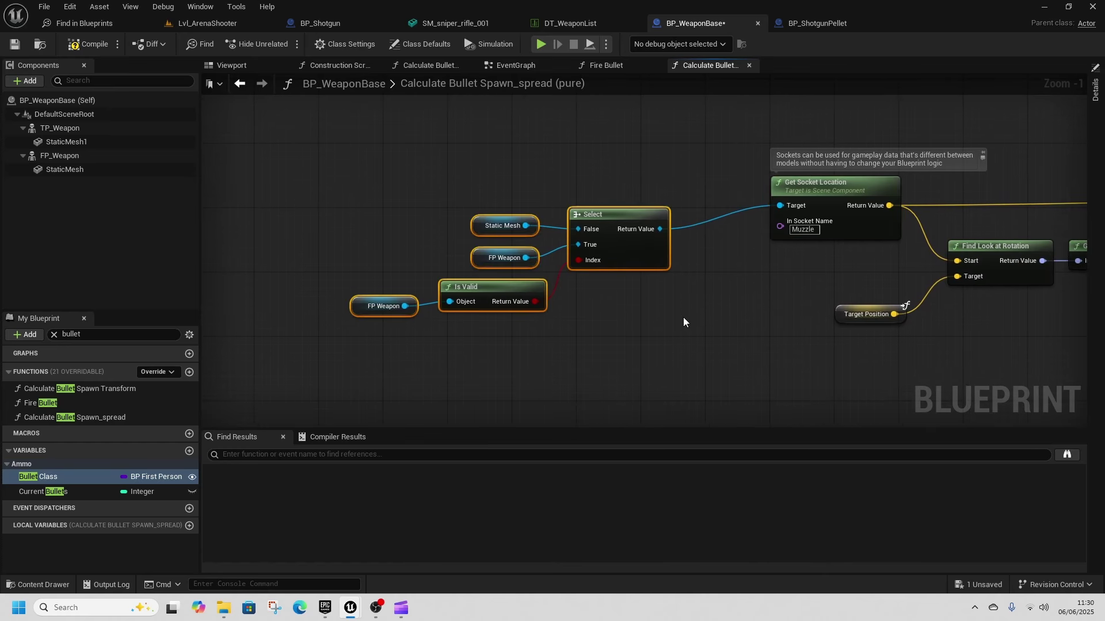
{"action": "double_click", "coordinate": [107, 389]}
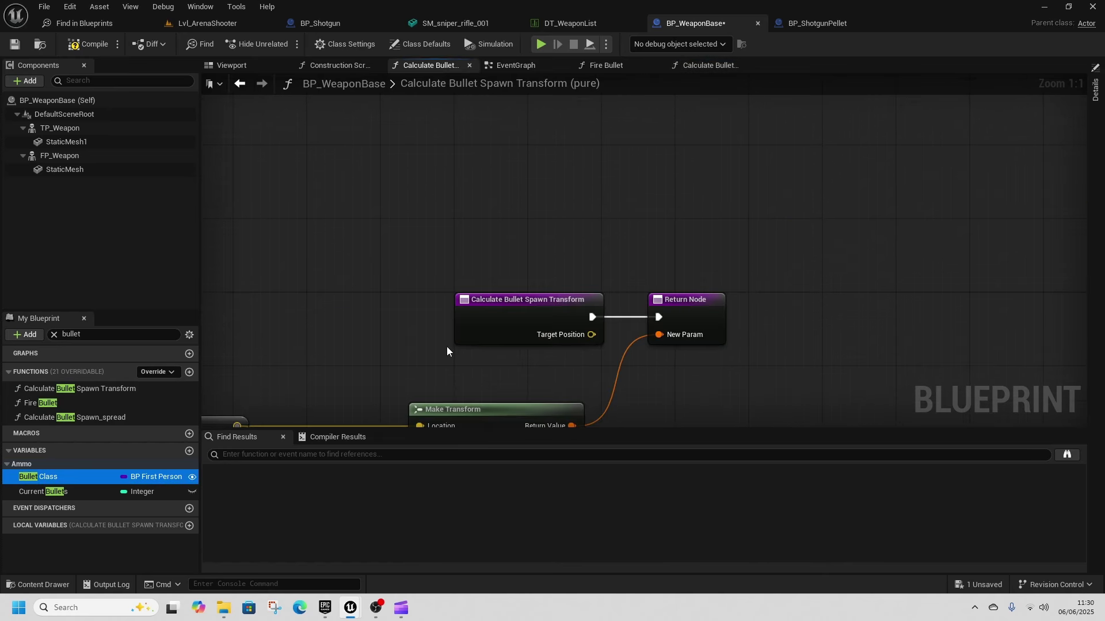
{"action": "scroll", "coordinate": [447, 346], "scroll_direction": "down", "scroll_amount": 3}
{"action": "right_click_drag", "start_coordinate": [427, 323], "coordinate": [733, 334]}
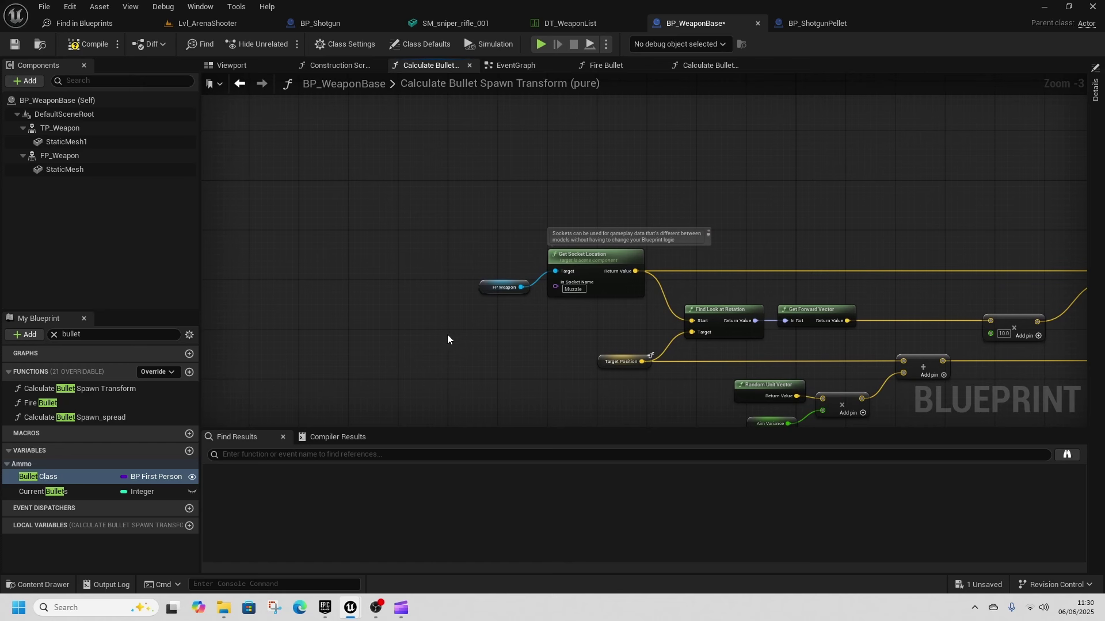
{"action": "key", "text": "ctrl+v"}
Connect the pasted Select node to the Target of Get Socket Location and delete the original FP Weapon getter.
{"action": "left_click_drag", "start_coordinate": [578, 314], "coordinate": [516, 314]}
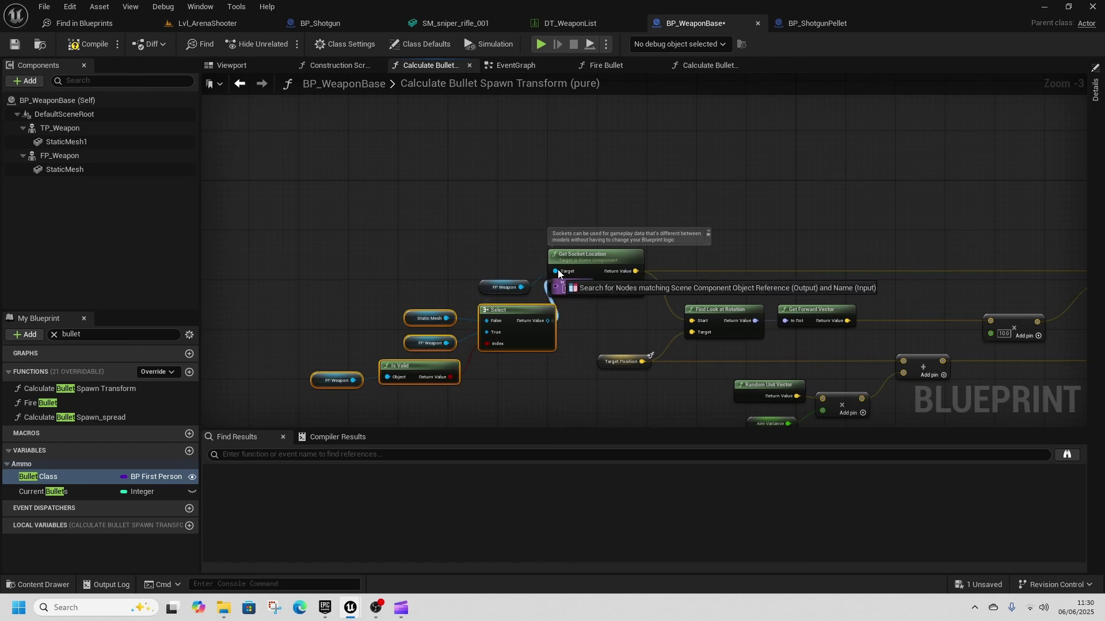
{"action": "left_click", "coordinate": [502, 288]}
{"action": "key", "text": "Delete"}
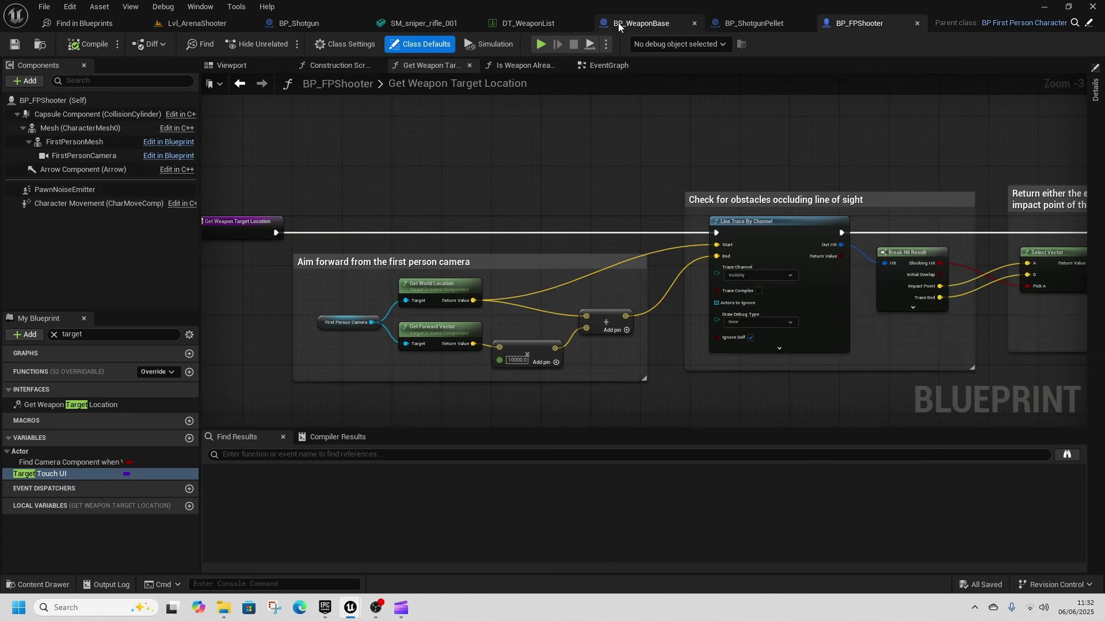
Reopen BP_WeaponBase's Calculate Bullet Spawn_spread function and move the FP Weapon getter further away from its Is Valid node.
{"action": "left_click", "coordinate": [618, 22]}
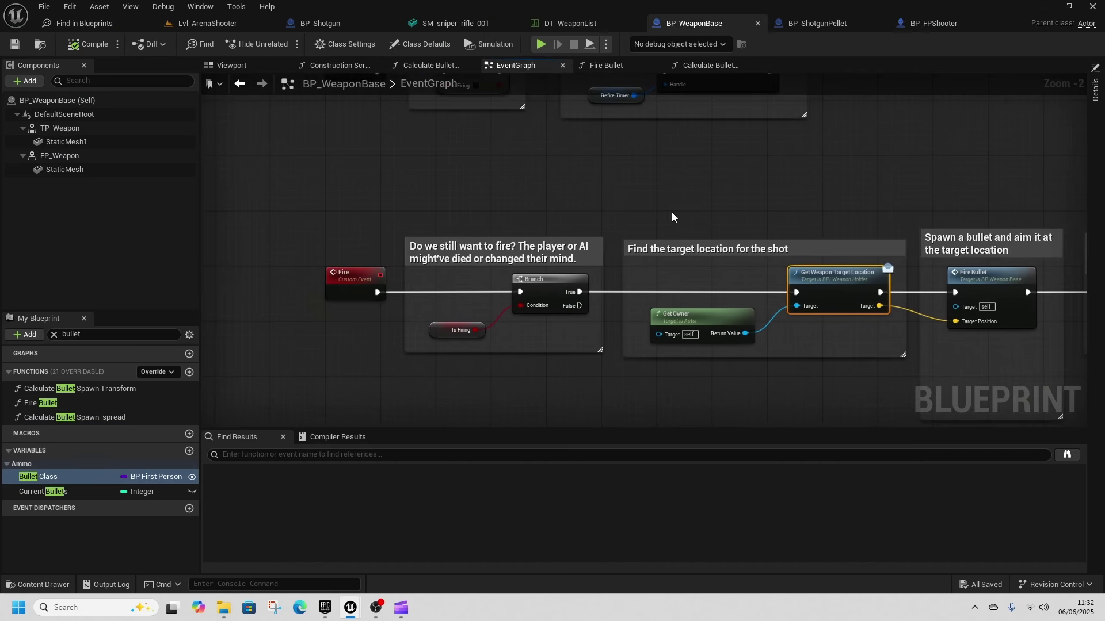
{"action": "left_click", "coordinate": [709, 65]}
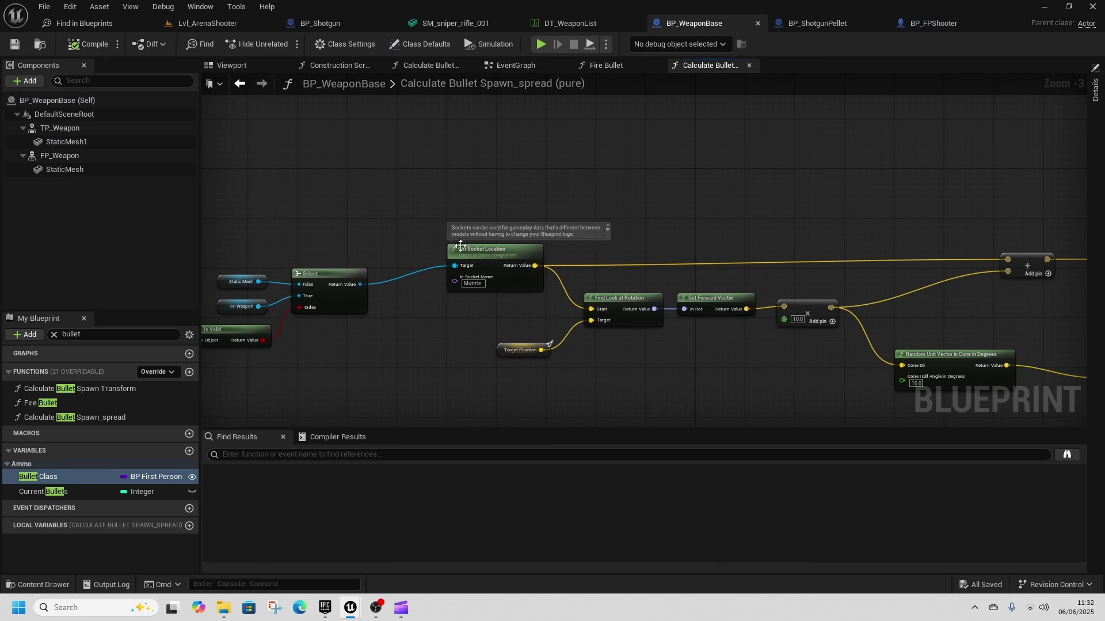
{"action": "right_click_drag", "start_coordinate": [554, 208], "coordinate": [788, 203]}
{"action": "scroll", "coordinate": [529, 295], "scroll_direction": "up", "scroll_amount": 2}
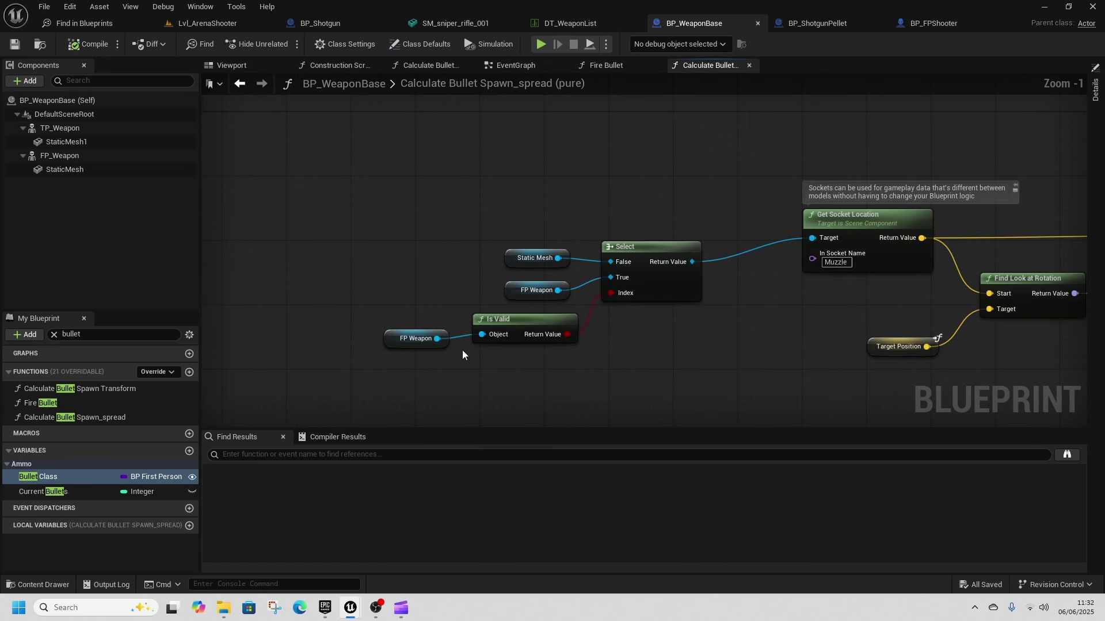
{"action": "left_click_drag", "start_coordinate": [391, 345], "coordinate": [312, 345]}
Add a Get Skeletal Mesh node from the FP Weapon getter and connect its output to the Is Valid node's Object input.
{"action": "right_click_drag", "start_coordinate": [369, 338], "coordinate": [464, 326]}
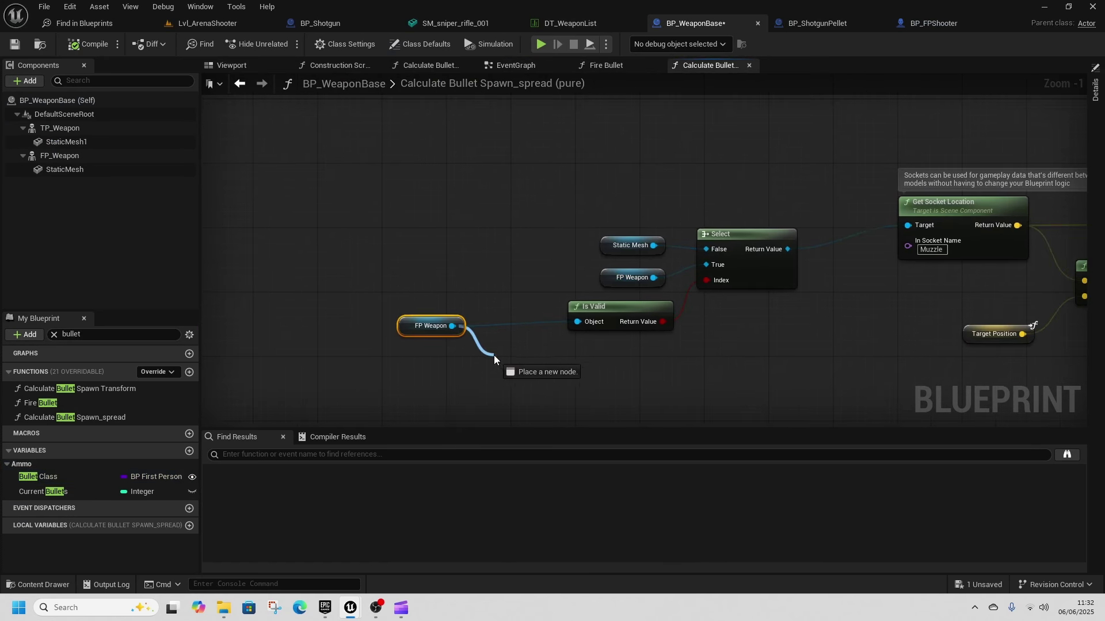
{"action": "left_click_drag", "start_coordinate": [493, 356], "coordinate": [492, 358]}
{"action": "type", "text": "get"}
{"action": "type", "text": "mes"}
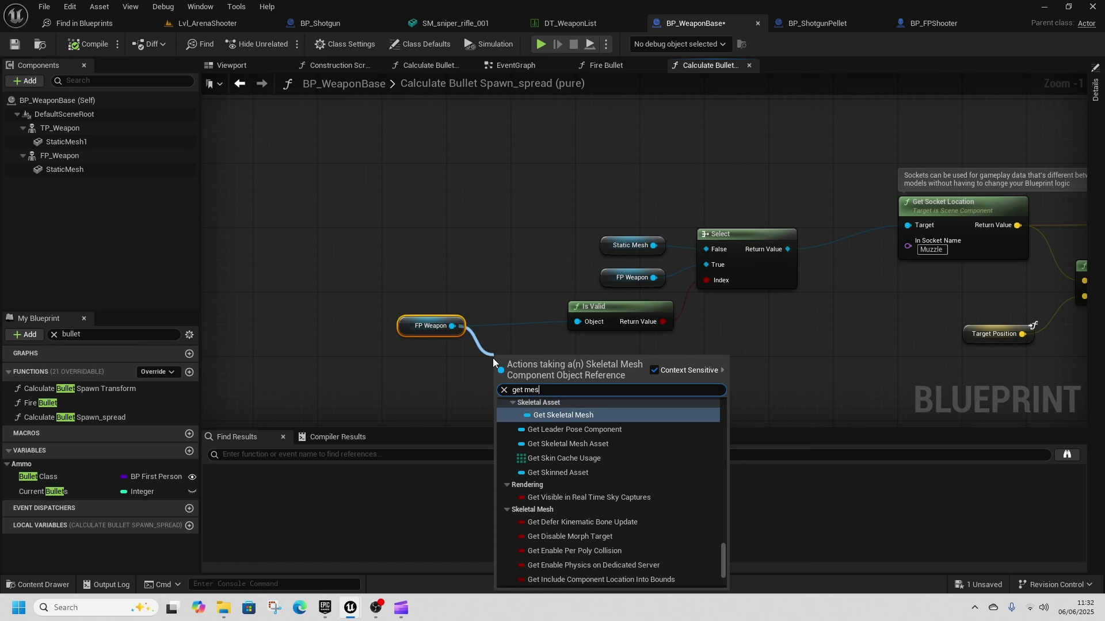
{"action": "scroll", "coordinate": [618, 541], "scroll_direction": "down", "scroll_amount": 10}
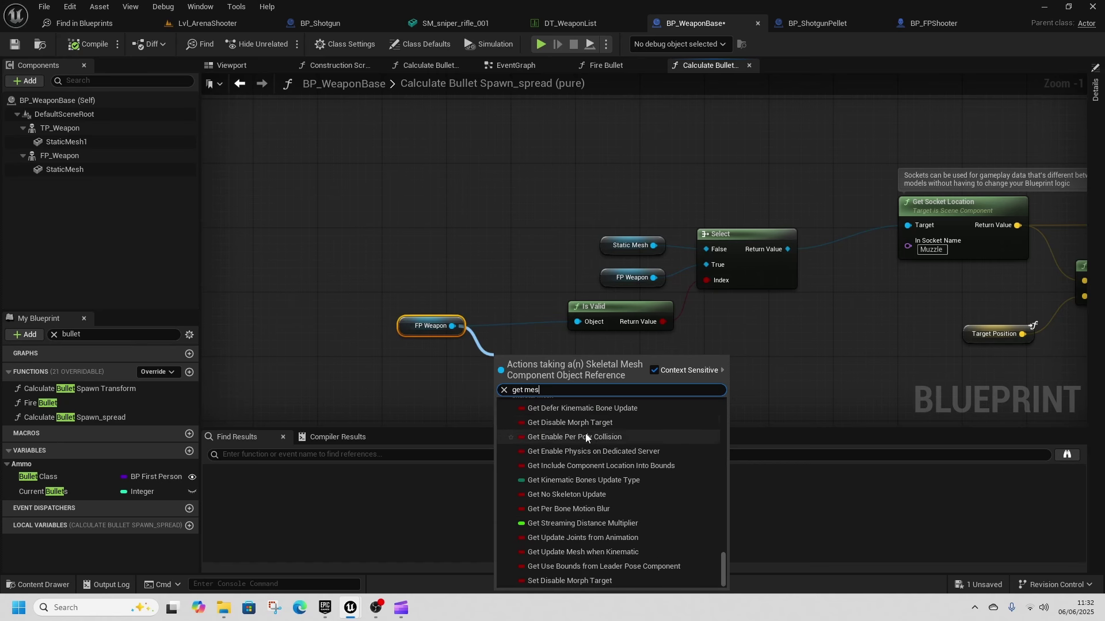
{"action": "scroll", "coordinate": [585, 434], "scroll_direction": "up", "scroll_amount": 3}
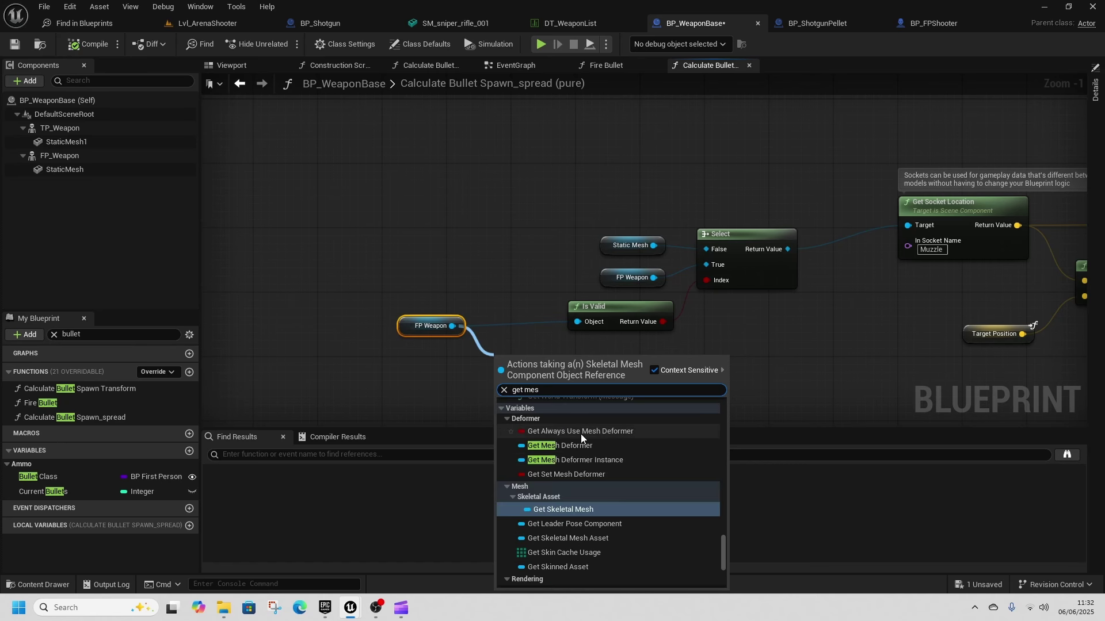
{"action": "left_click", "coordinate": [559, 509]}
{"action": "left_click_drag", "start_coordinate": [586, 328], "coordinate": [585, 323]}
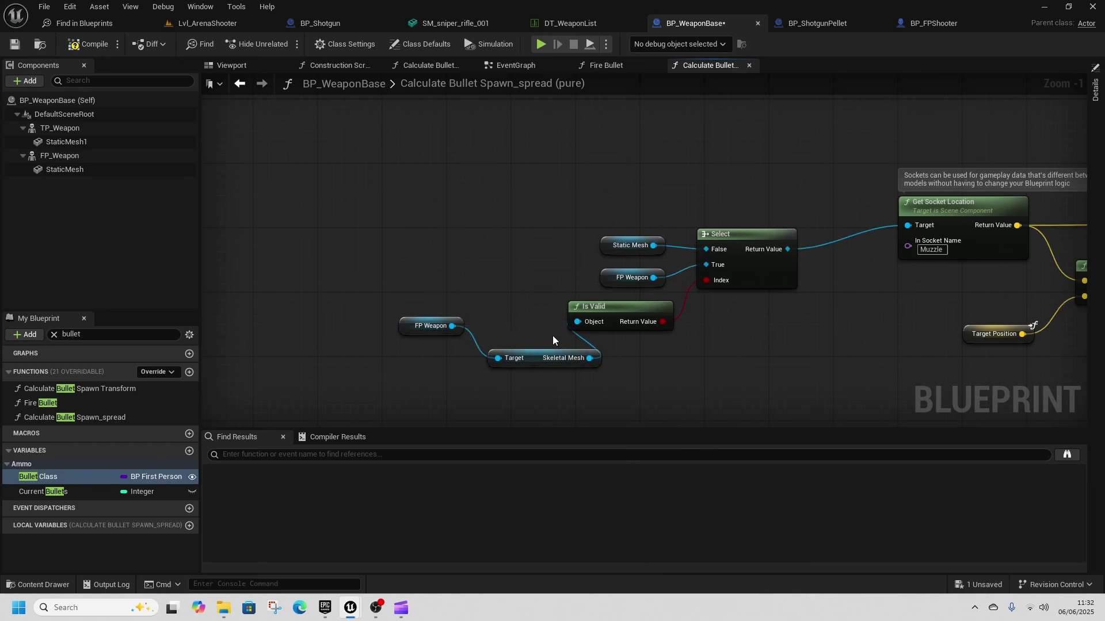
Copy the FP Weapon and Skeletal Mesh getters into Calculate Bullet Spawn Transform, connect them to Is Valid, and delete the old FP Weapon getter.
{"action": "left_click_drag", "start_coordinate": [545, 395], "coordinate": [547, 393]}
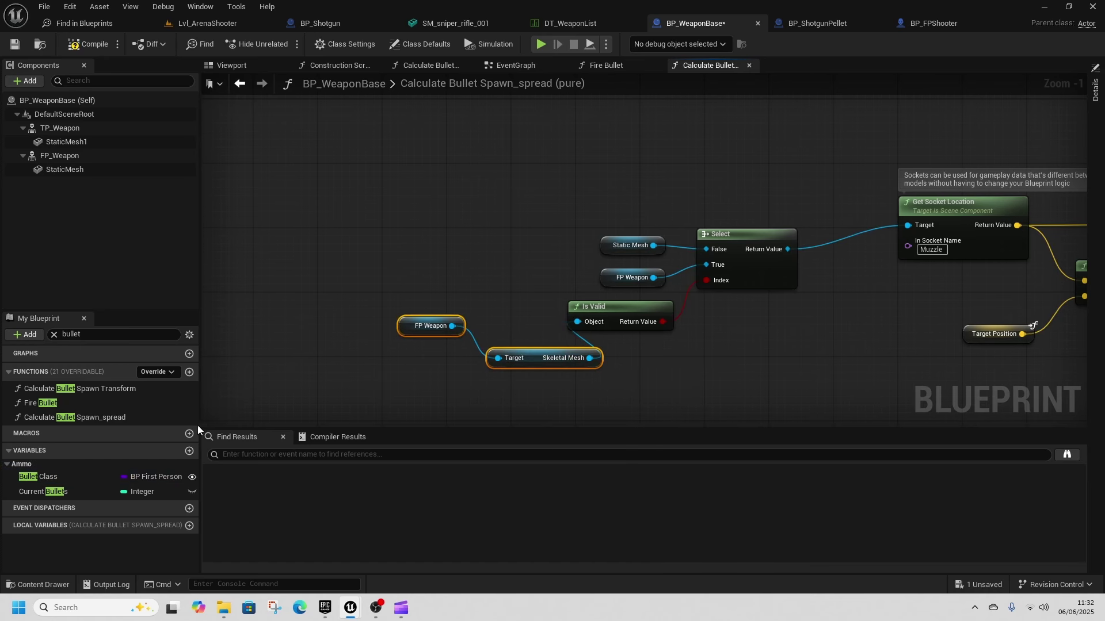
{"action": "left_click", "coordinate": [57, 334]}
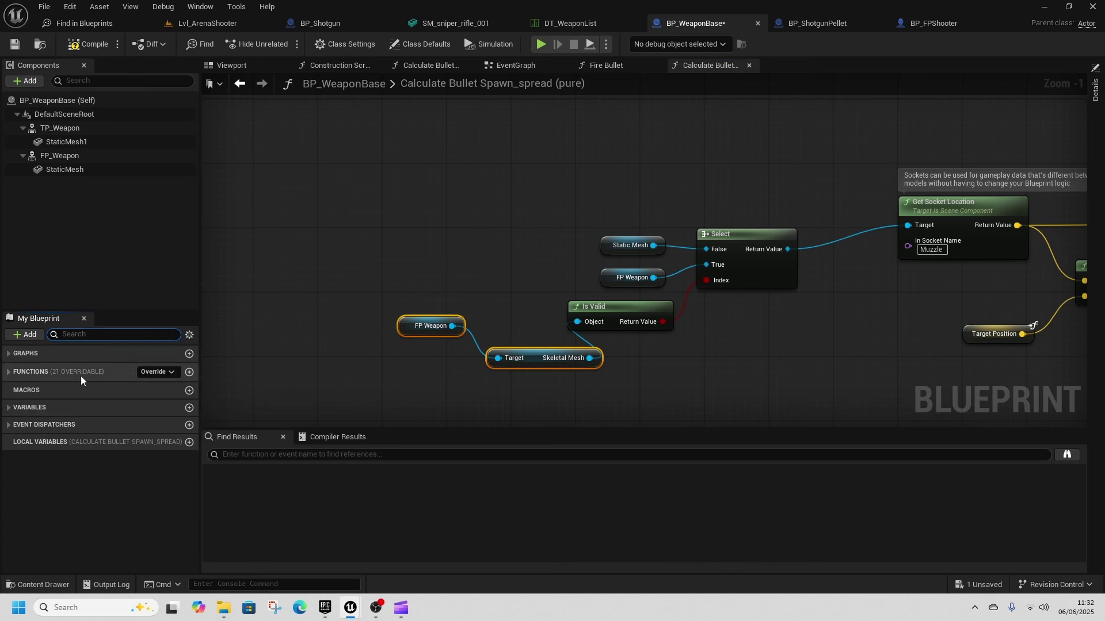
{"action": "left_click", "coordinate": [9, 372]}
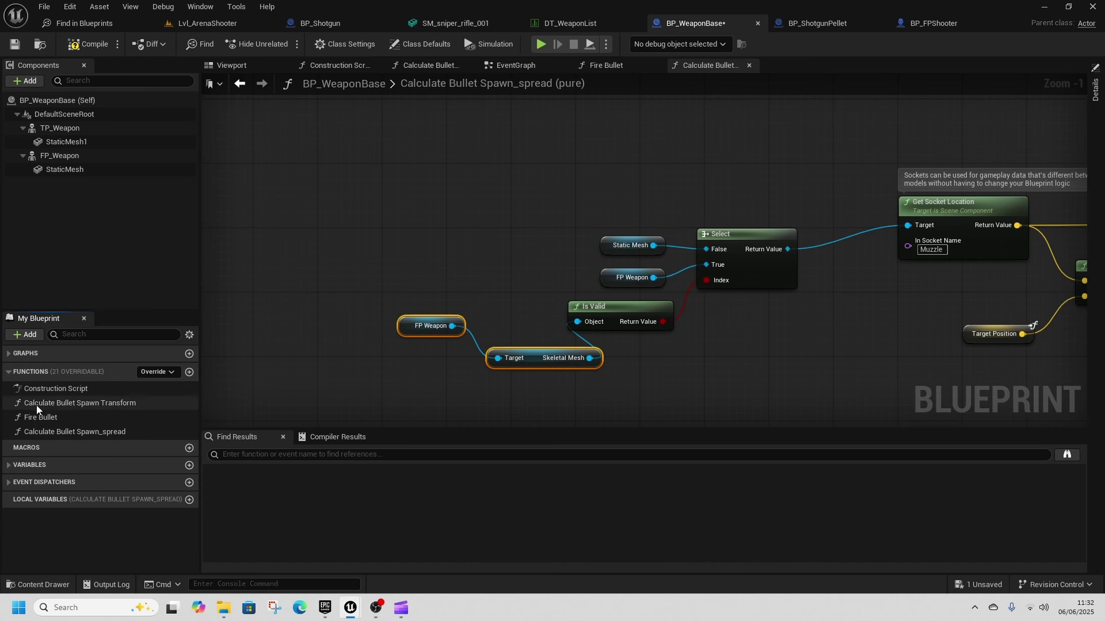
{"action": "double_click", "coordinate": [74, 405]}
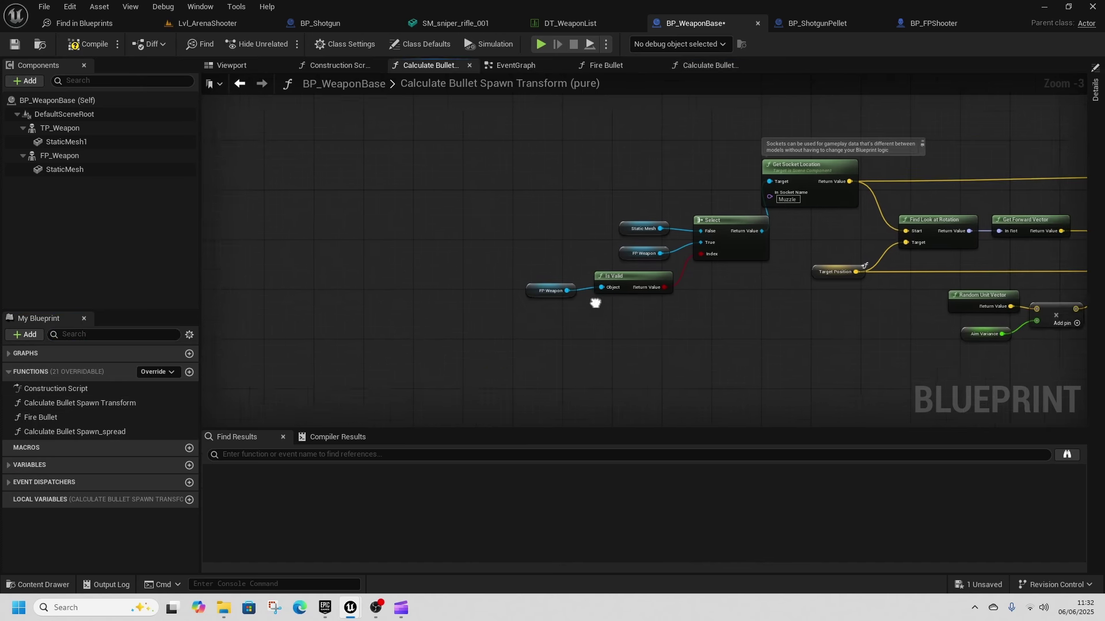
{"action": "scroll", "coordinate": [678, 301], "scroll_direction": "up", "scroll_amount": 3}
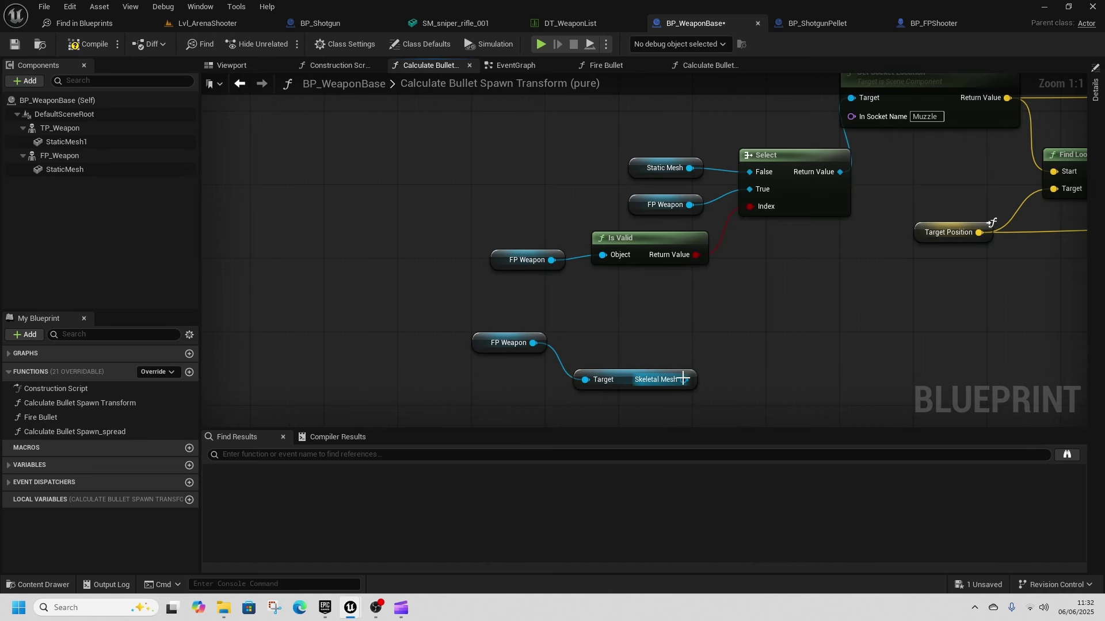
{"action": "left_click_drag", "start_coordinate": [683, 379], "coordinate": [602, 254]}
{"action": "key", "text": "Delete"}
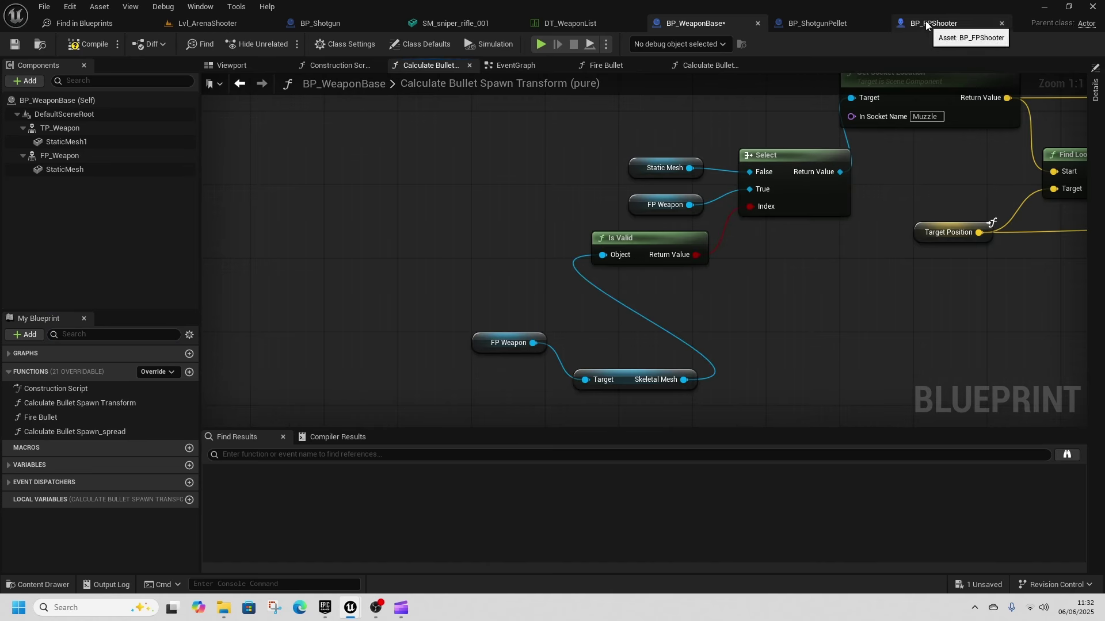
Add a socket named Muzzle to SM_sniper_rifle_001 and move it about 130 units along X and up to the barrel tip.
{"action": "left_click", "coordinate": [454, 23]}
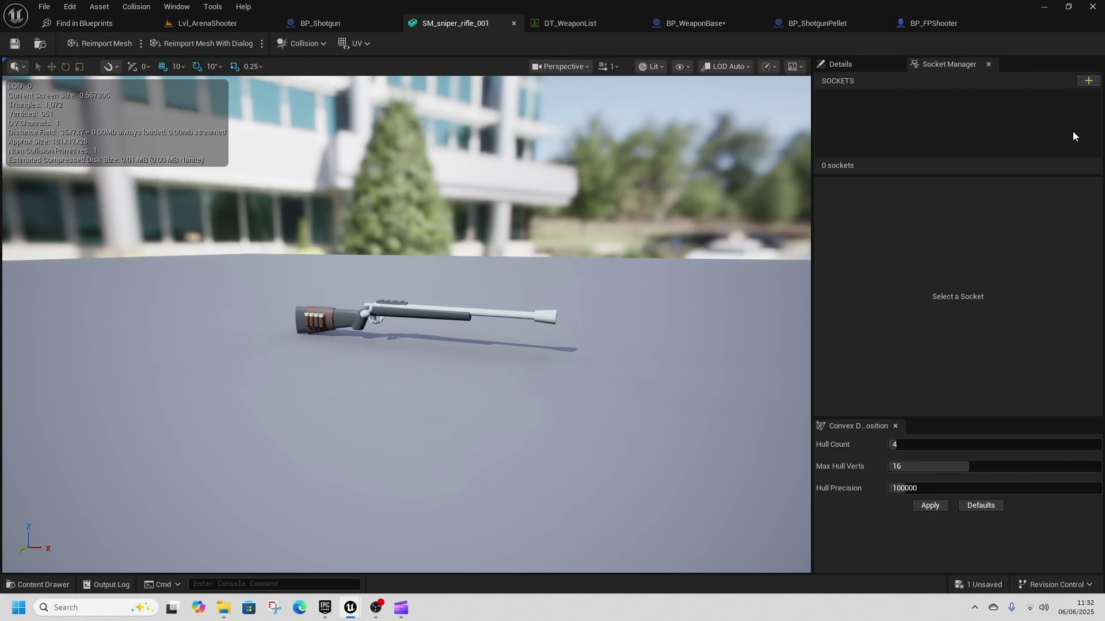
{"action": "left_click", "coordinate": [1088, 81]}
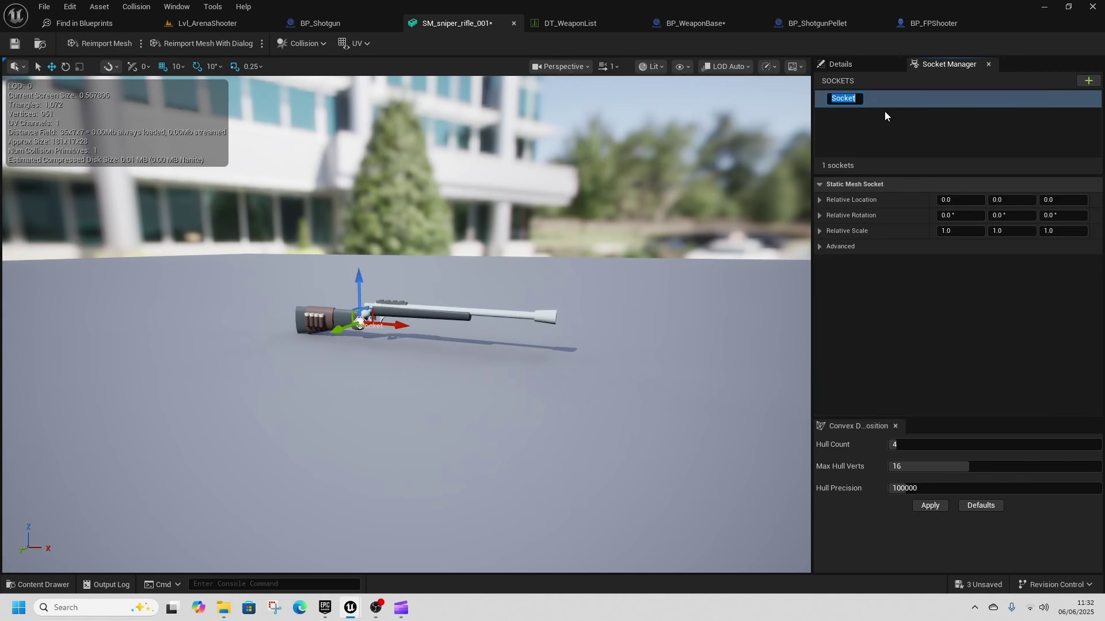
{"action": "type", "text": "Muzzle"}
{"action": "key", "text": "Return"}
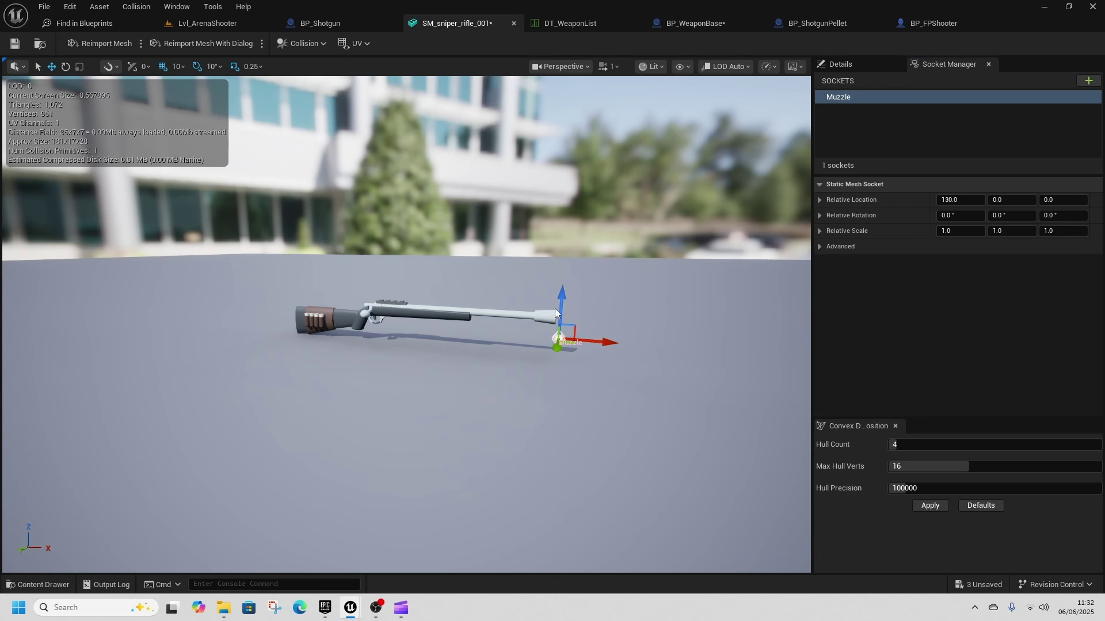
{"action": "left_click_drag", "start_coordinate": [554, 309], "coordinate": [625, 348]}
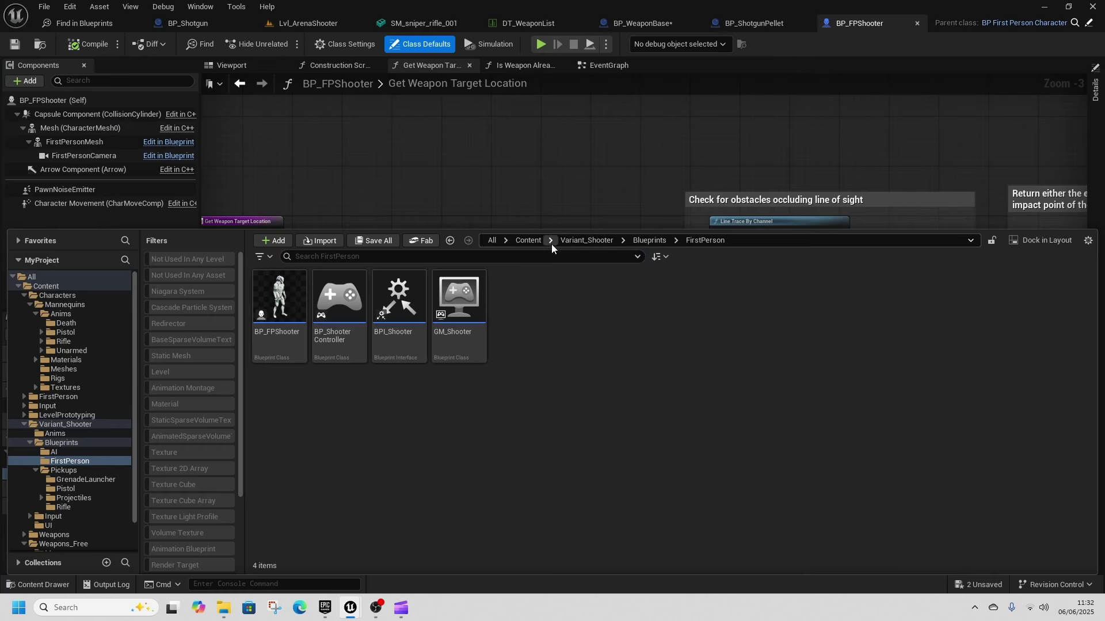
Open the BP_Weapon_Rifle blueprint from the Variant_Shooter/Blueprints/Pickups/Rifle folder.
{"action": "left_click", "coordinate": [529, 240]}
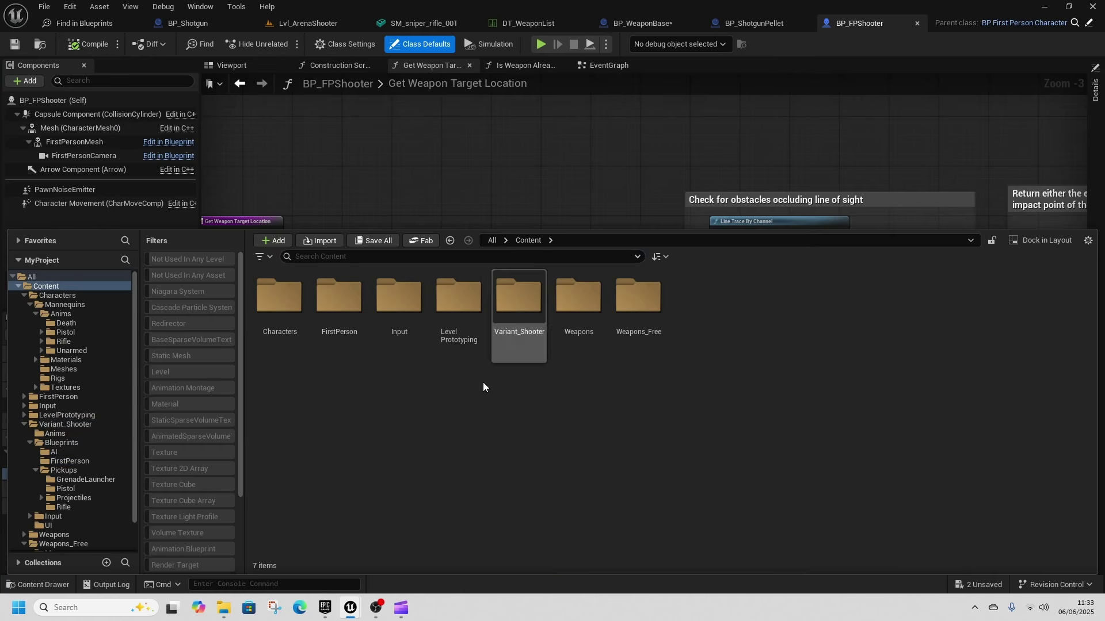
{"action": "left_click", "coordinate": [598, 345]}
{"action": "double_click", "coordinate": [515, 343]}
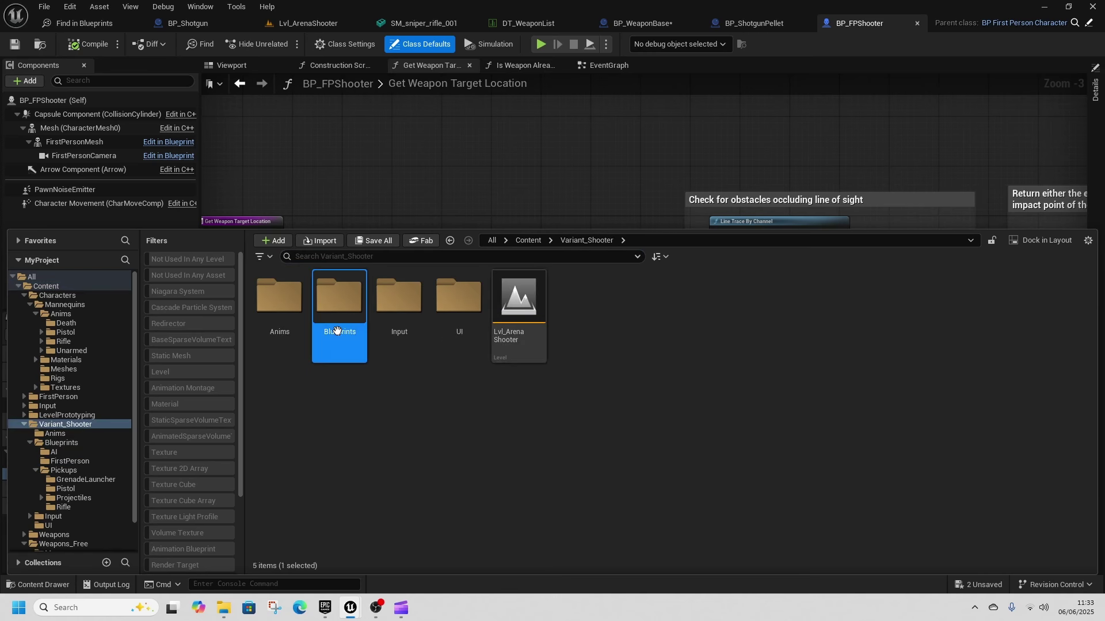
{"action": "double_click", "coordinate": [339, 322]}
{"action": "double_click", "coordinate": [401, 336]}
{"action": "double_click", "coordinate": [462, 334]}
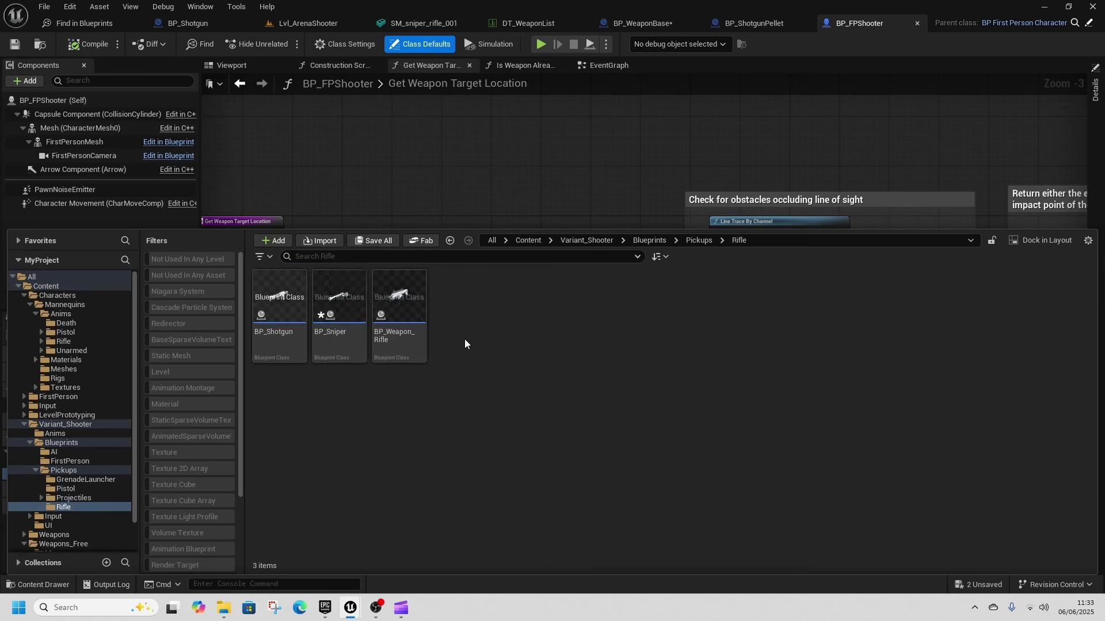
{"action": "left_click", "coordinate": [414, 347]}
{"action": "double_click", "coordinate": [415, 347]}
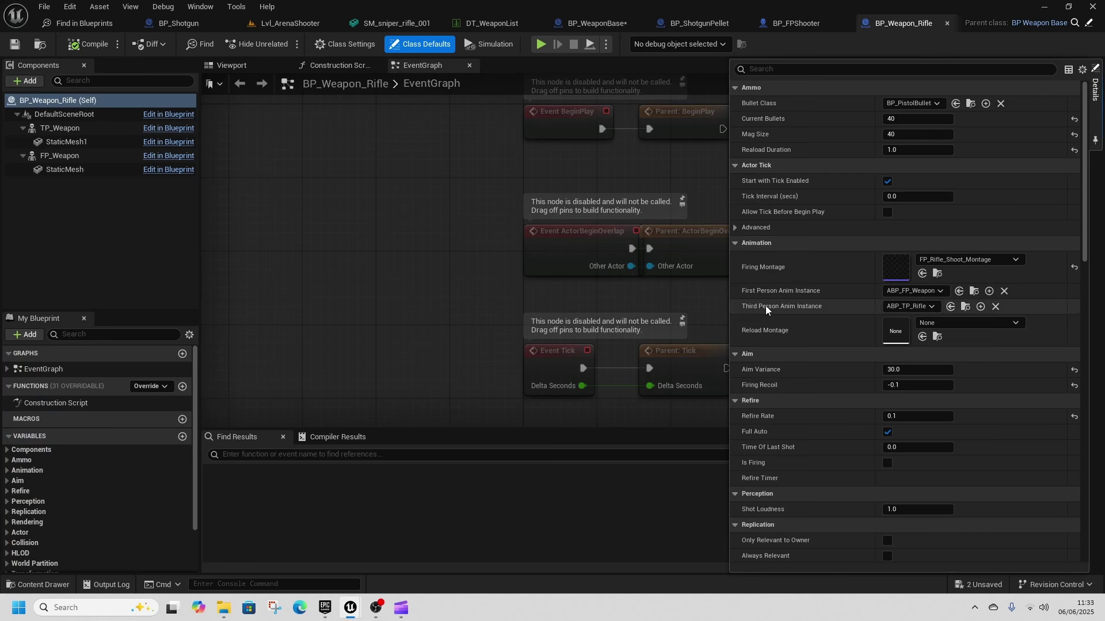
Open the rifle's first-person anim blueprint ABP_FP_Weapon, switch to its SKM_Quinn_Simple mesh, and locate the HandGrip_R socket in the skeleton.
{"action": "left_click", "coordinate": [972, 292]}
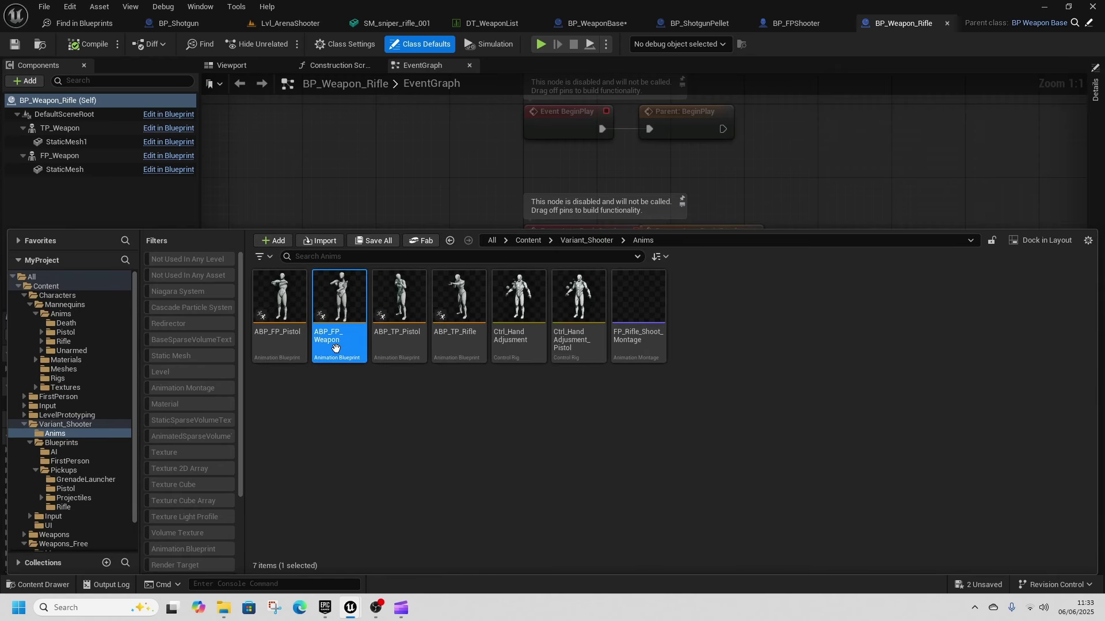
{"action": "key", "text": "Return"}
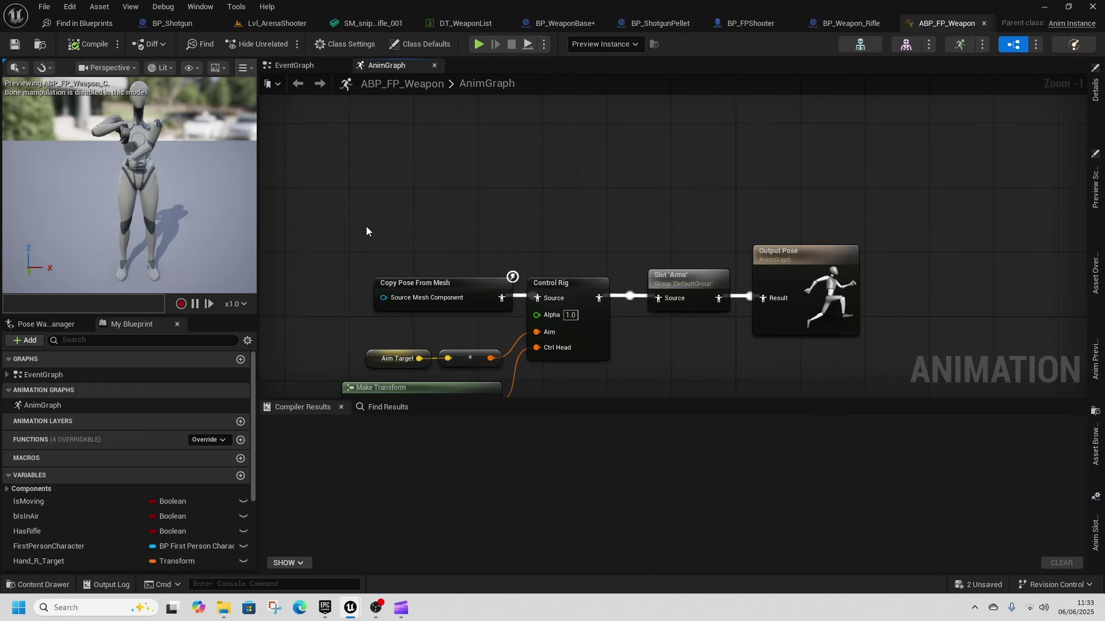
{"action": "left_click", "coordinate": [907, 45]}
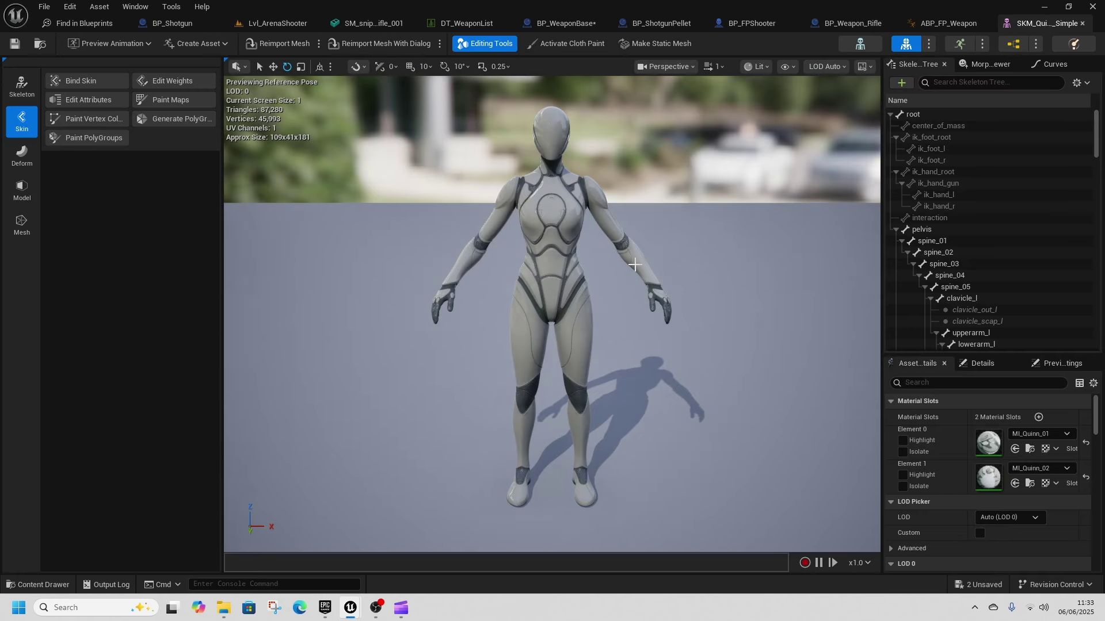
{"action": "scroll", "coordinate": [1012, 267], "scroll_direction": "down", "scroll_amount": 6}
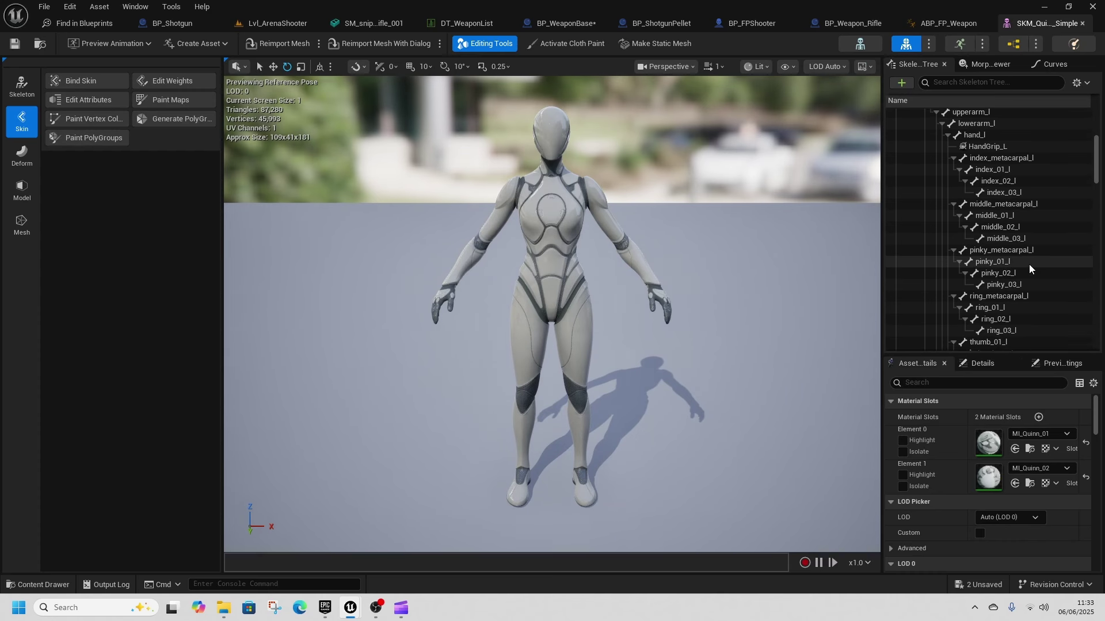
{"action": "scroll", "coordinate": [1029, 269], "scroll_direction": "down", "scroll_amount": 8}
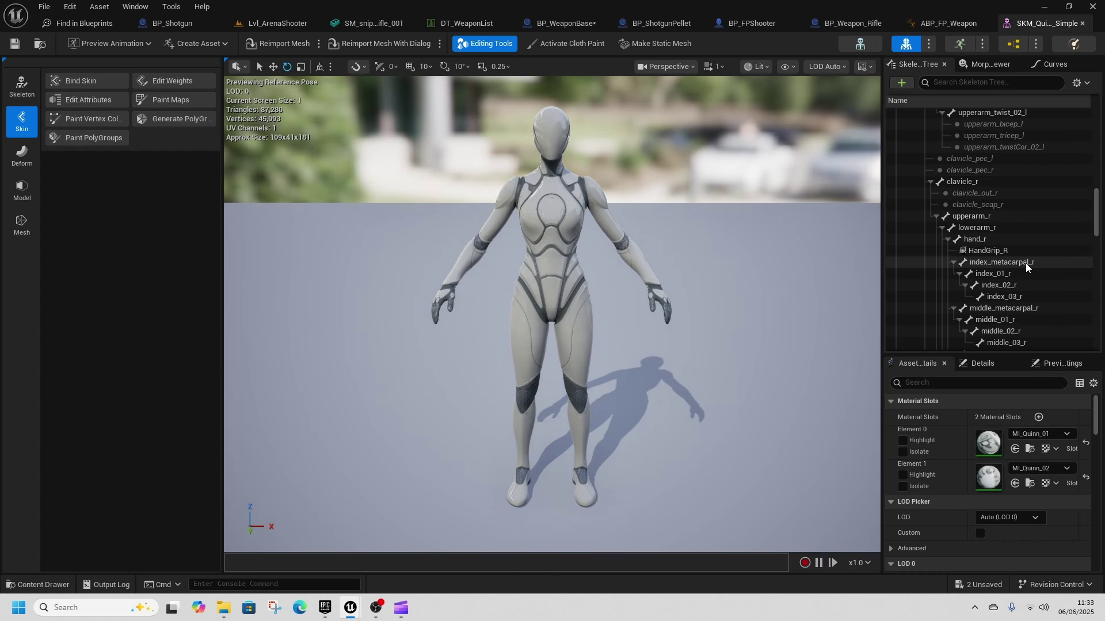
{"action": "scroll", "coordinate": [1026, 279], "scroll_direction": "down", "scroll_amount": 4}
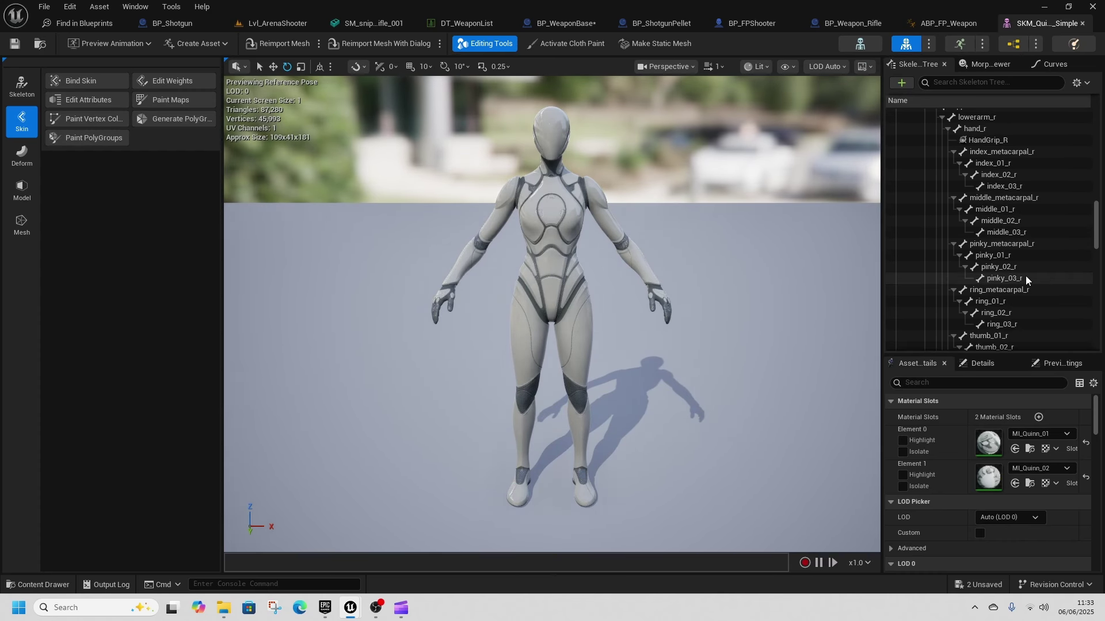
{"action": "scroll", "coordinate": [1025, 279], "scroll_direction": "up", "scroll_amount": 3}
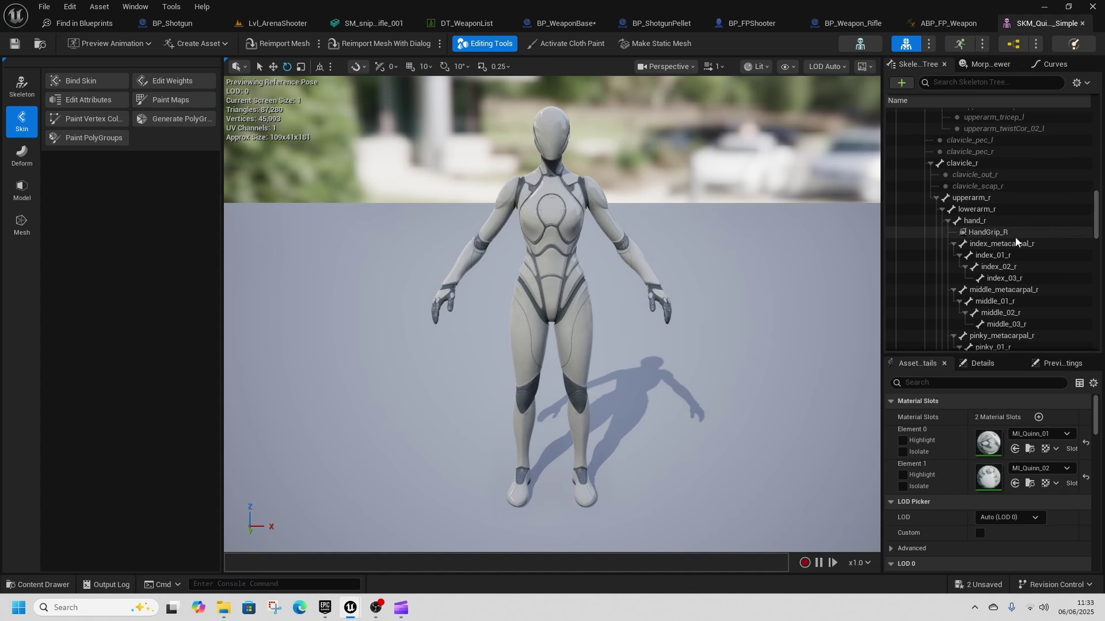
Check which socket name BP_FPShooter's event graph uses to attach the first-person and third-person weapon meshes.
{"action": "left_click", "coordinate": [557, 24]}
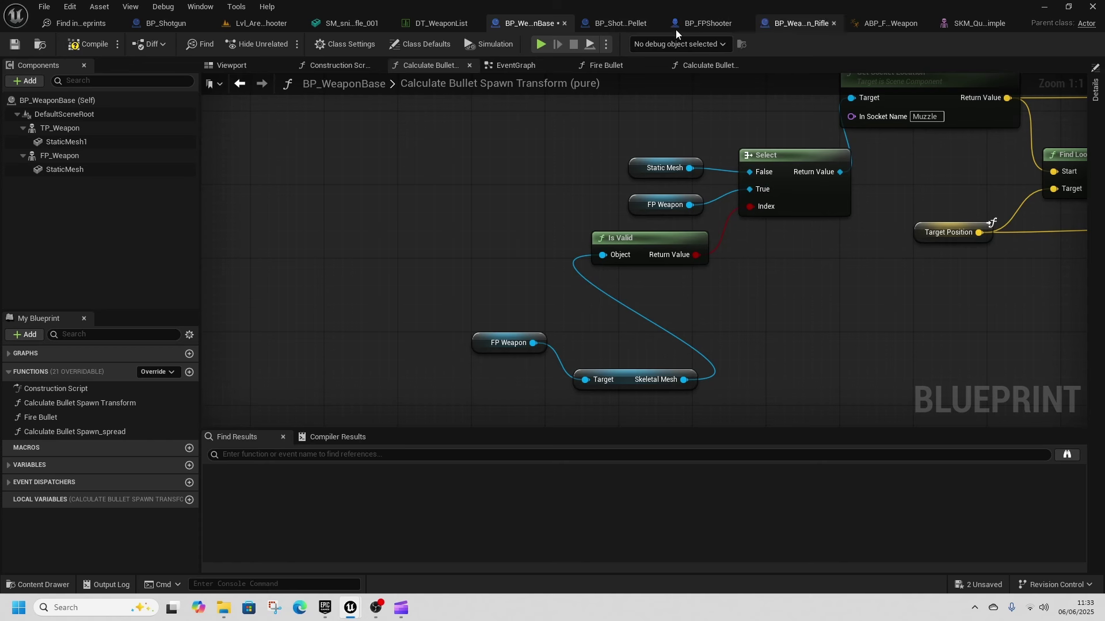
{"action": "left_click", "coordinate": [720, 23]}
{"action": "right_click_drag", "start_coordinate": [840, 335], "coordinate": [689, 208]}
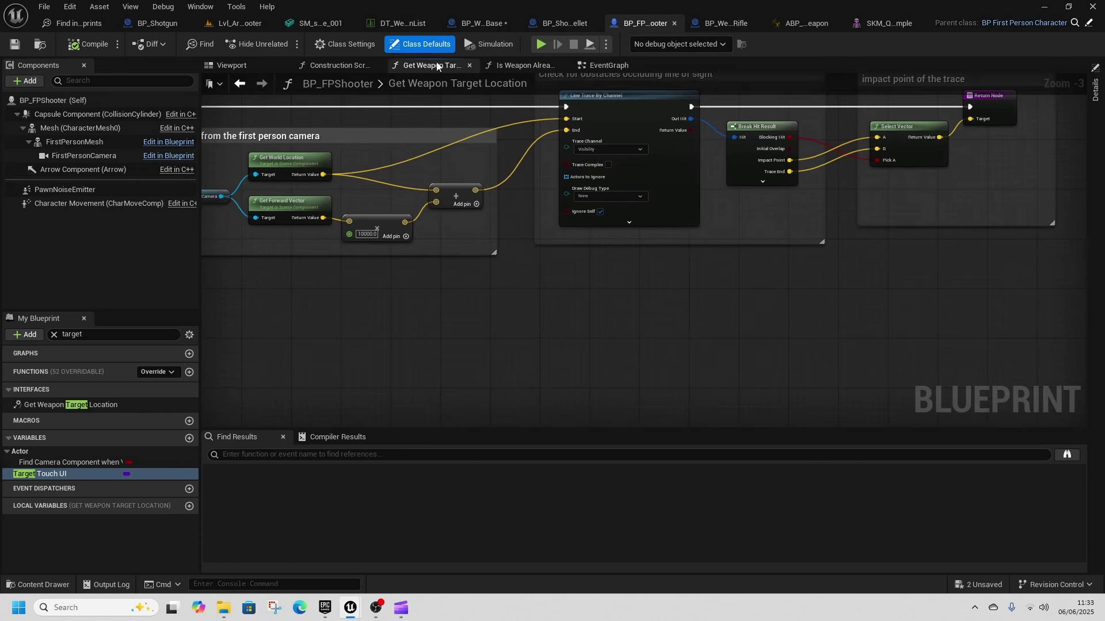
{"action": "left_click", "coordinate": [609, 67]}
{"action": "right_click_drag", "start_coordinate": [770, 332], "coordinate": [656, 144]}
{"action": "scroll", "coordinate": [481, 291], "scroll_direction": "up", "scroll_amount": 4}
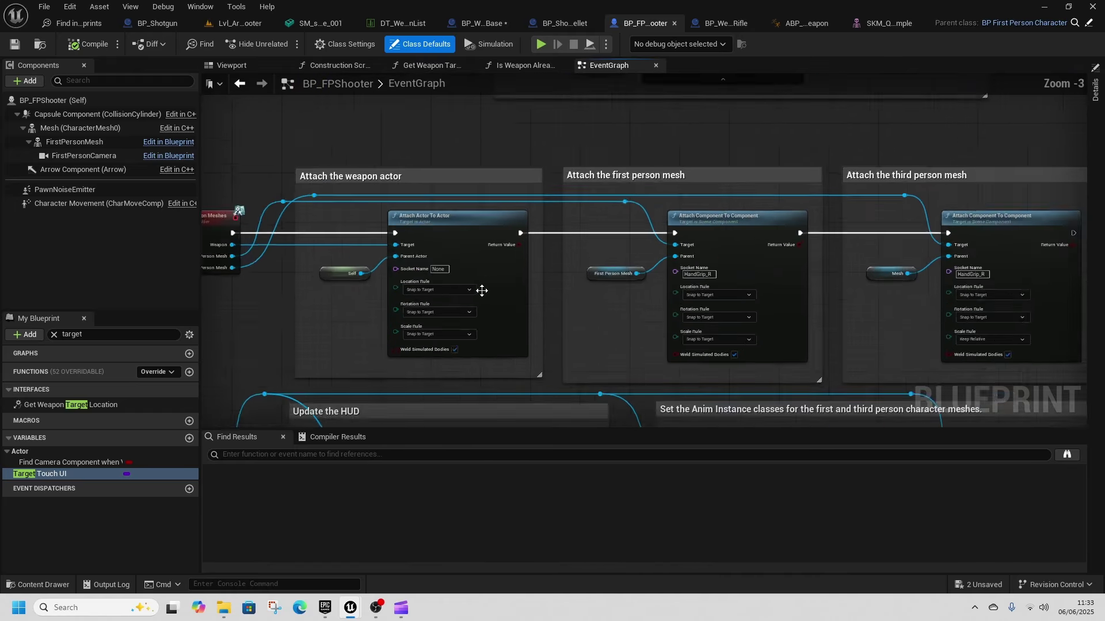
{"action": "right_click_drag", "start_coordinate": [628, 320], "coordinate": [433, 326]}
{"action": "right_click_drag", "start_coordinate": [747, 318], "coordinate": [713, 317]}
Add SM_Rifle as a preview asset on the HandGrip_R socket of the SKM_Quinn_Simple mesh.
{"action": "left_click", "coordinate": [869, 24]}
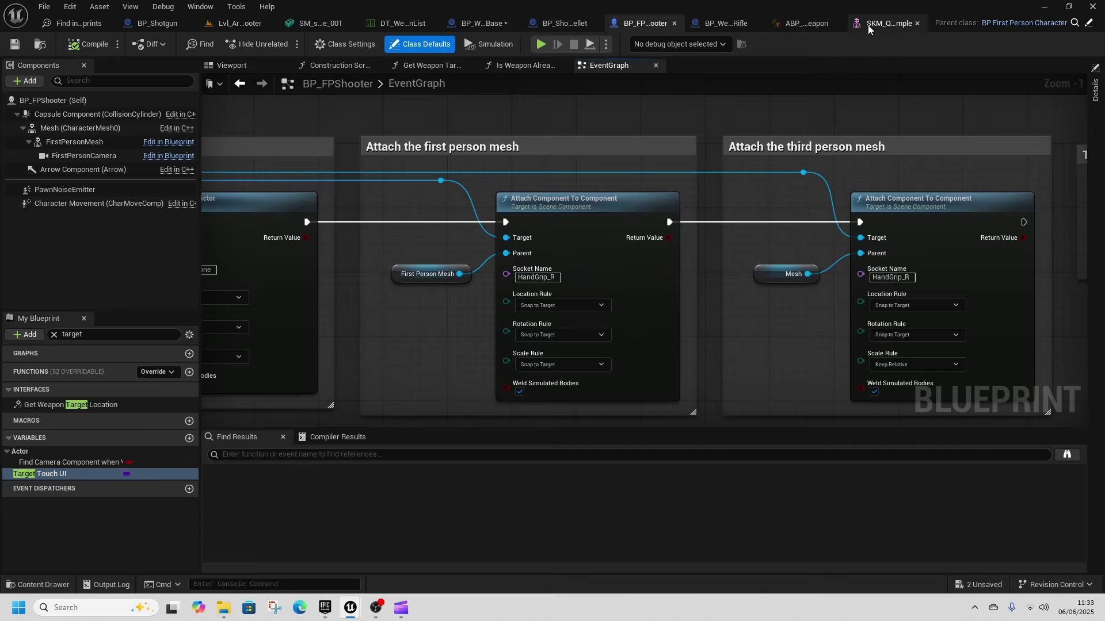
{"action": "left_click", "coordinate": [985, 232]}
{"action": "right_click", "coordinate": [985, 232]}
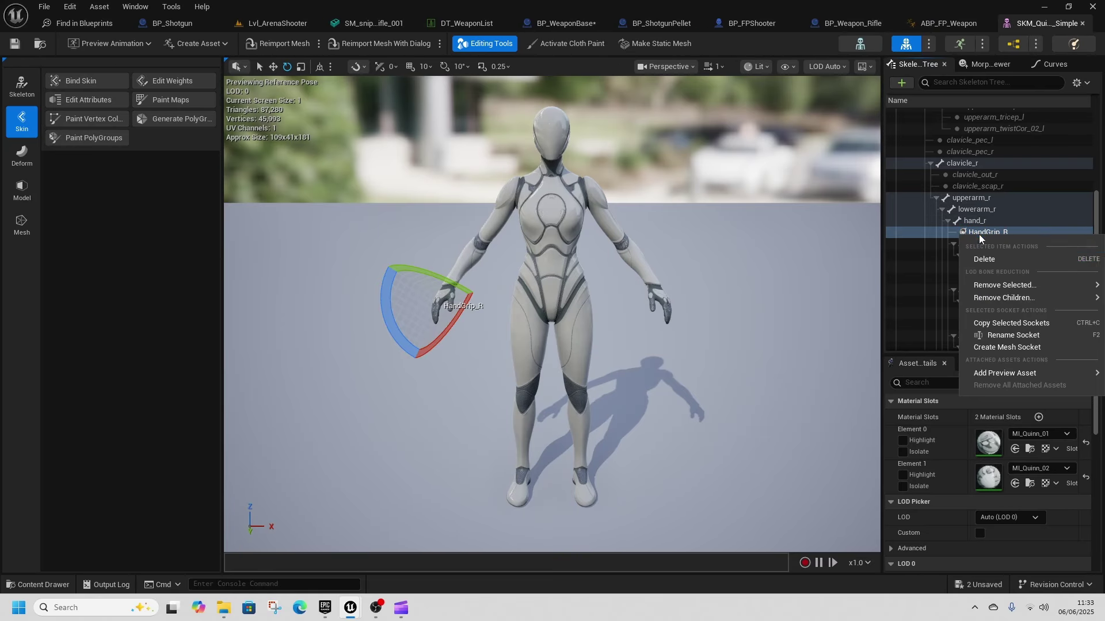
{"action": "mouse_move", "coordinate": [1014, 374]}
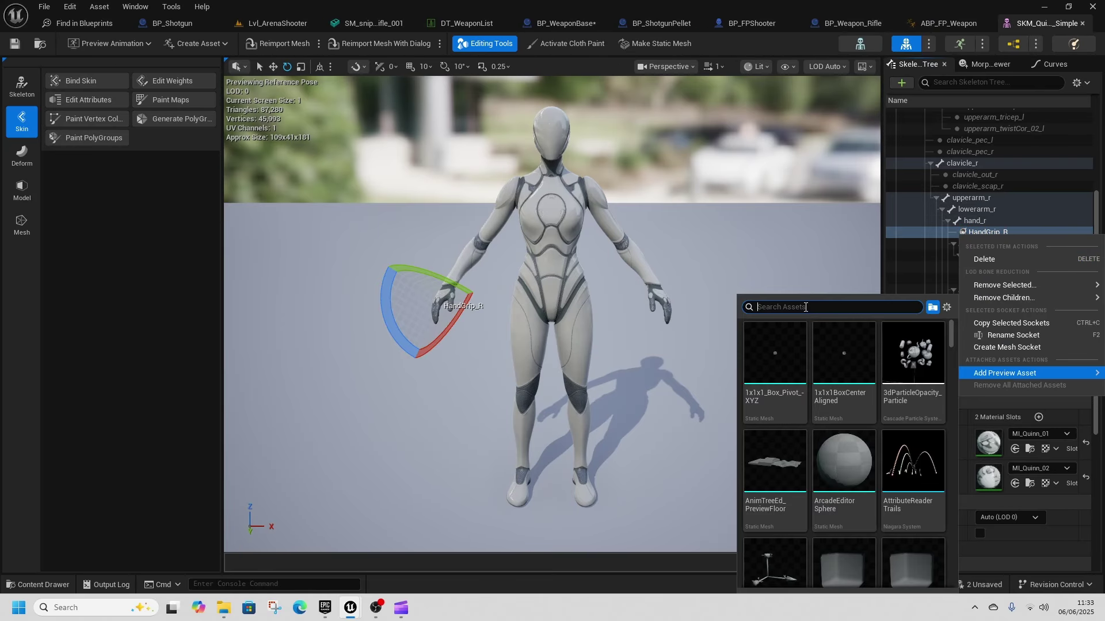
{"action": "type", "text": "rifle"}
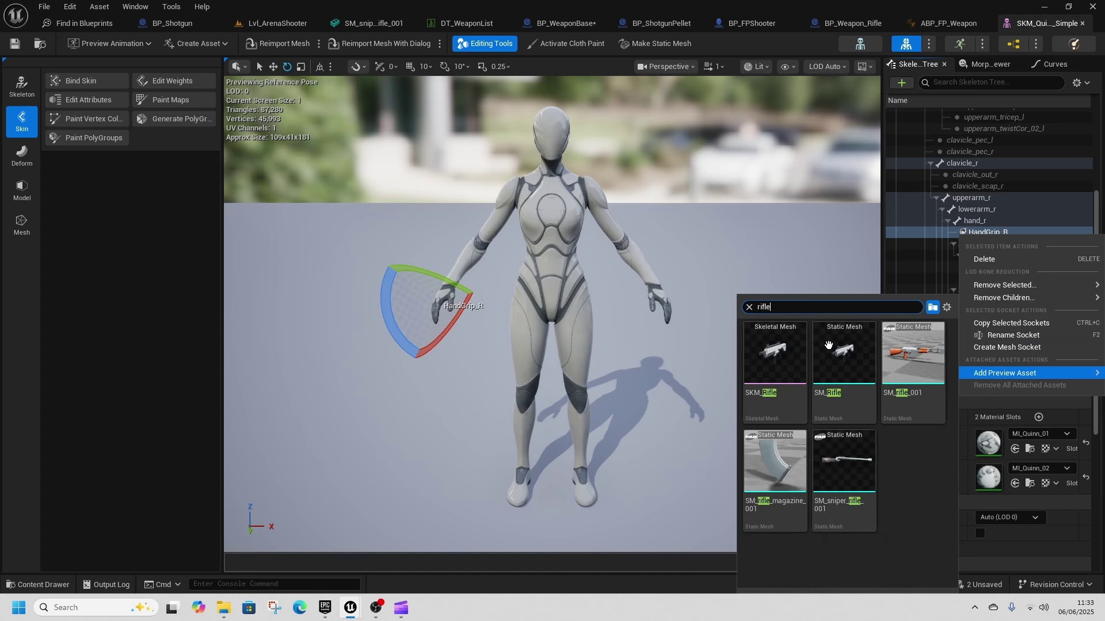
{"action": "left_click", "coordinate": [844, 369]}
{"action": "mouse_move", "coordinate": [473, 351]}
{"action": "right_mouse_down"}
{"action": "mouse_move", "coordinate": [431, 352]}
{"action": "mouse_move", "coordinate": [471, 351]}
{"action": "right_mouse_up"}
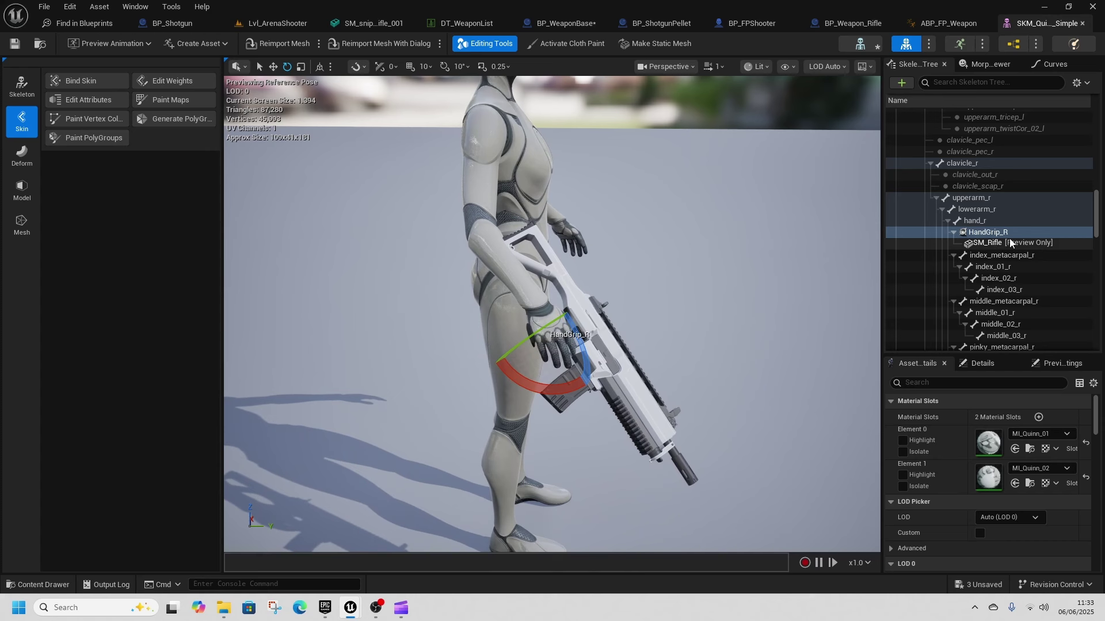
{"action": "right_click", "coordinate": [980, 240]}
{"action": "mouse_move", "coordinate": [1004, 373]}
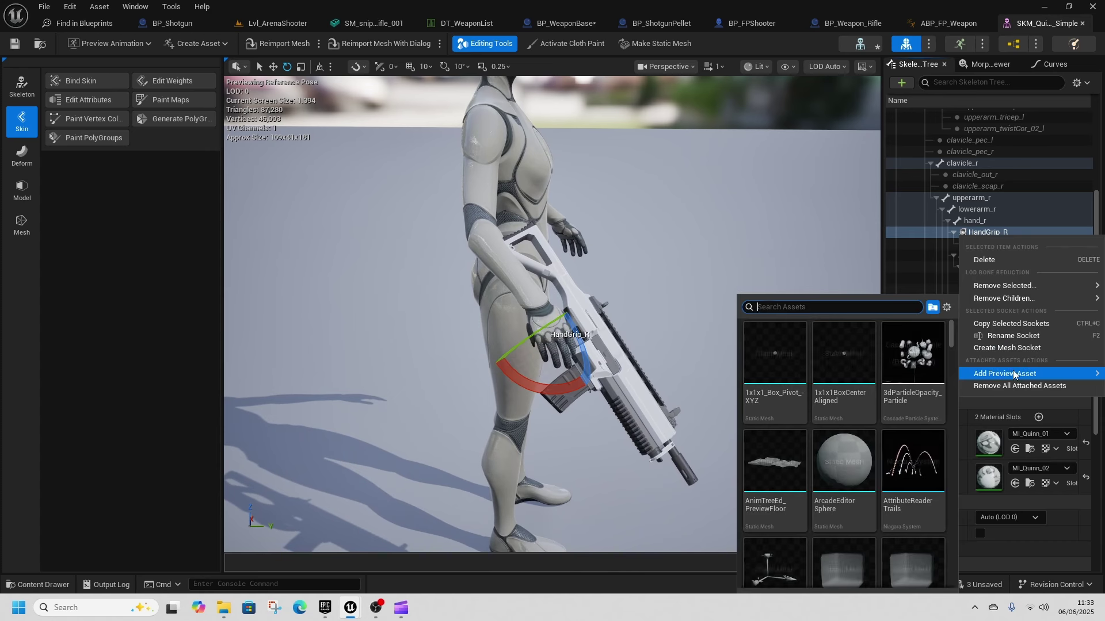
{"action": "type", "text": "shotgun"}
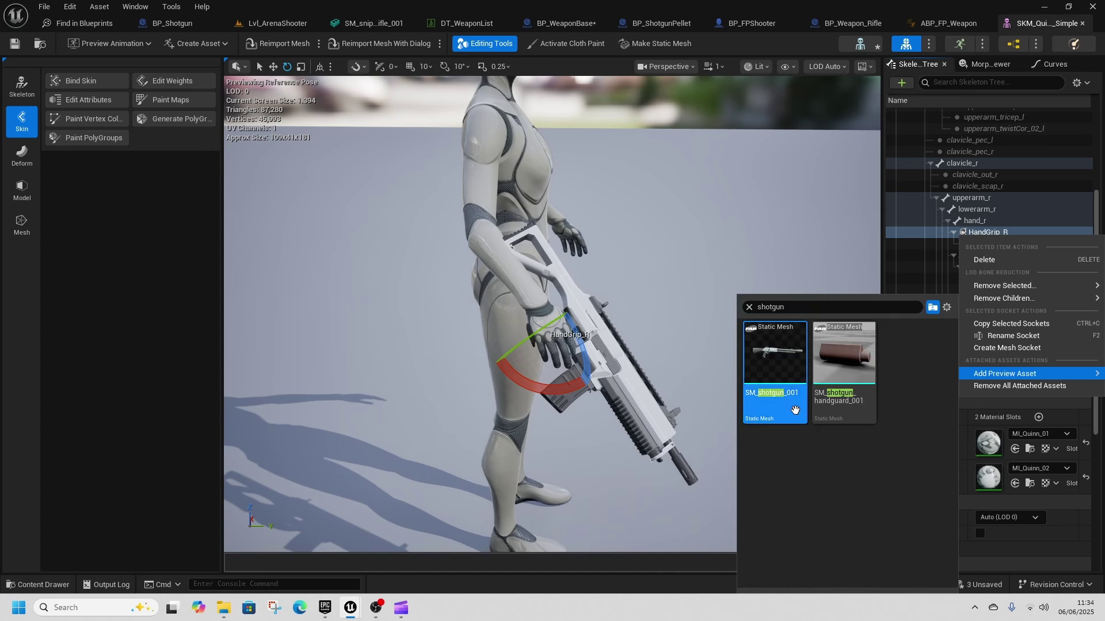
{"action": "left_click", "coordinate": [791, 359]}
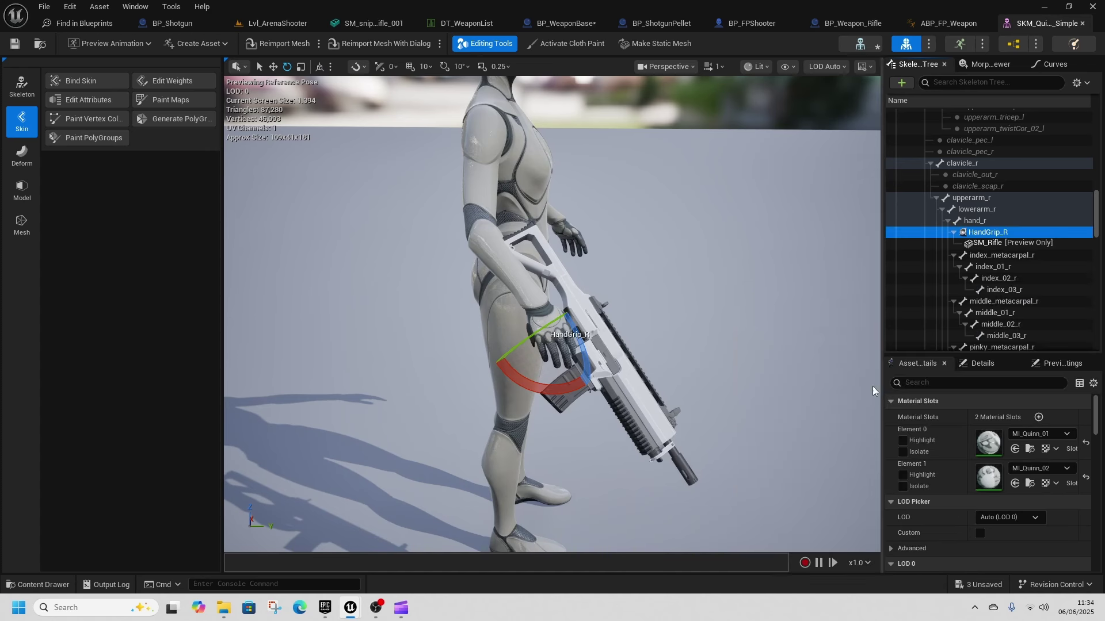
Add SM_shotgun_001 as a second preview asset on the HandGrip_R socket and compare its orientation with the rifle's.
{"action": "left_click", "coordinate": [987, 244]}
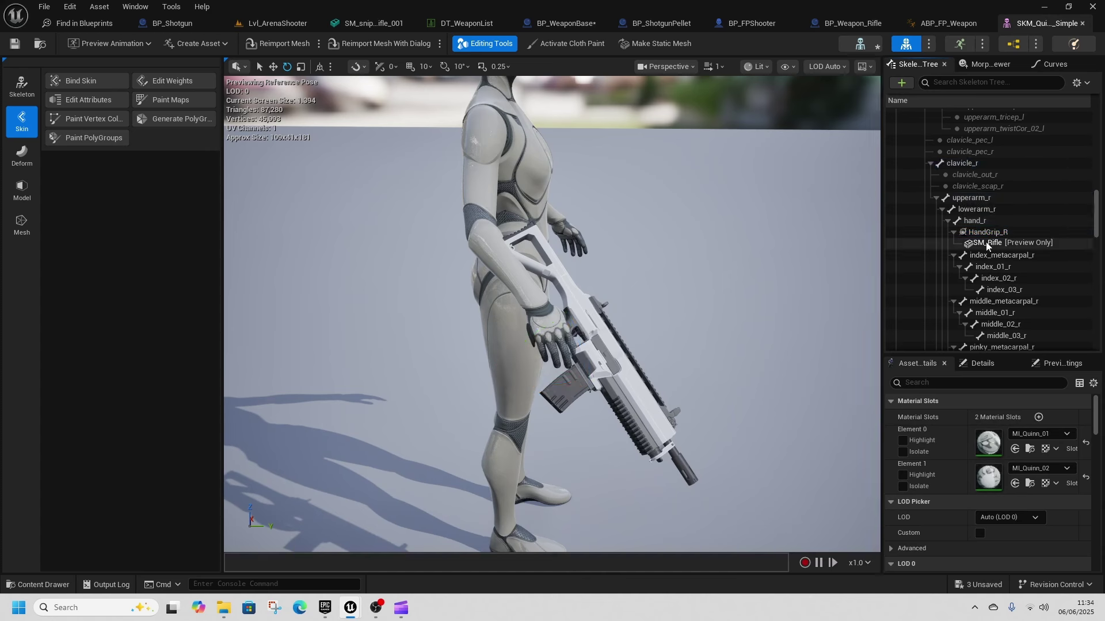
{"action": "left_click", "coordinate": [987, 233]}
{"action": "right_click", "coordinate": [978, 233]}
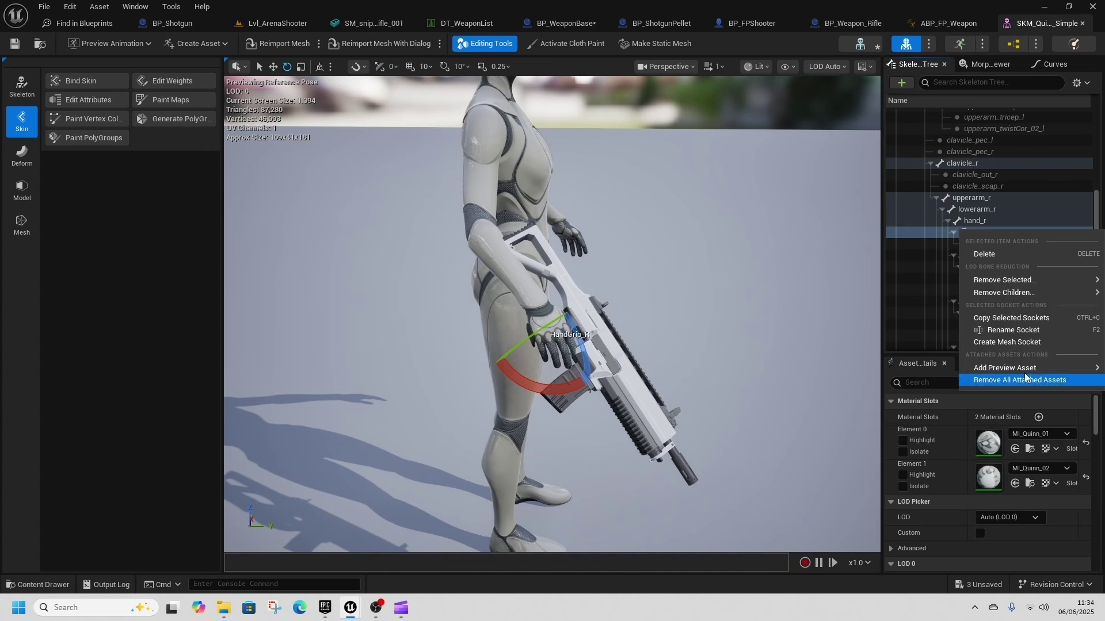
{"action": "type", "text": "shotgun"}
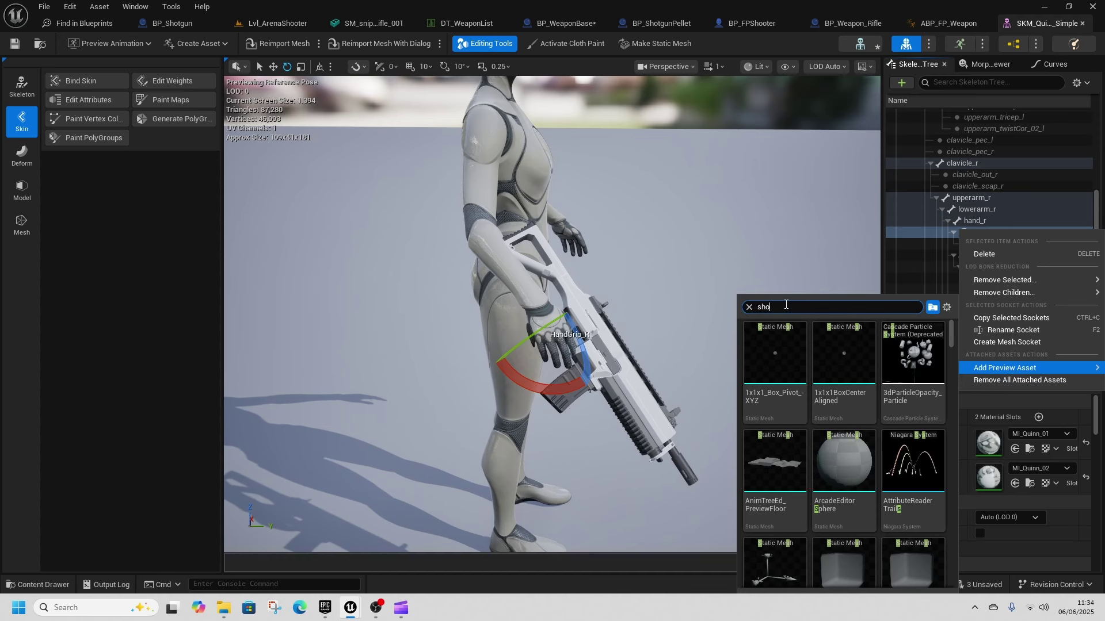
{"action": "left_click", "coordinate": [790, 339]}
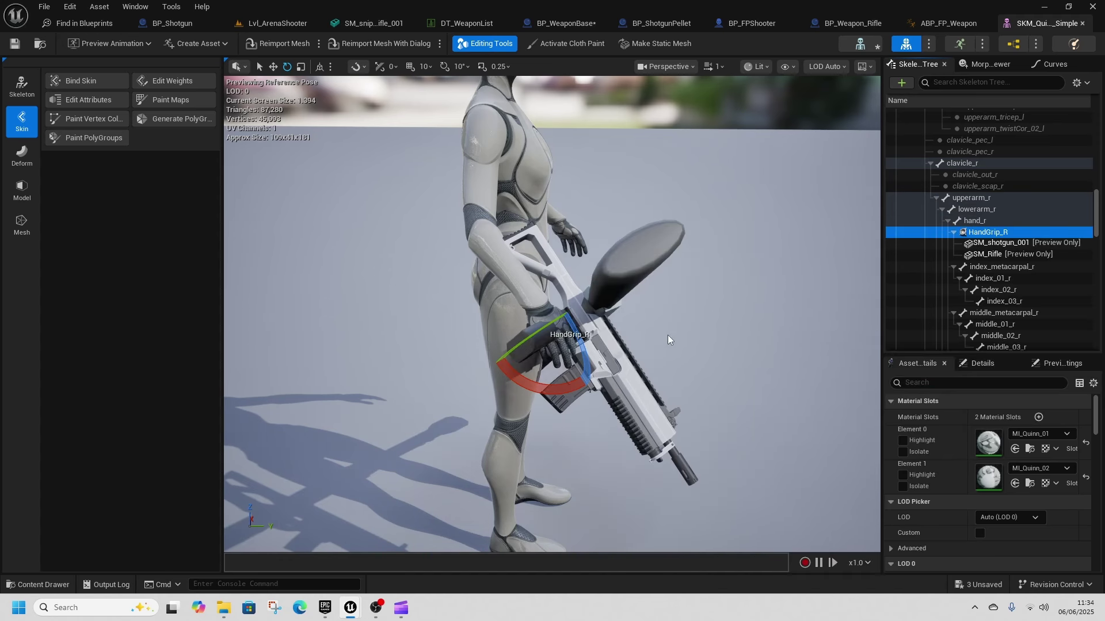
{"action": "right_click_drag", "start_coordinate": [670, 340], "coordinate": [521, 338]}
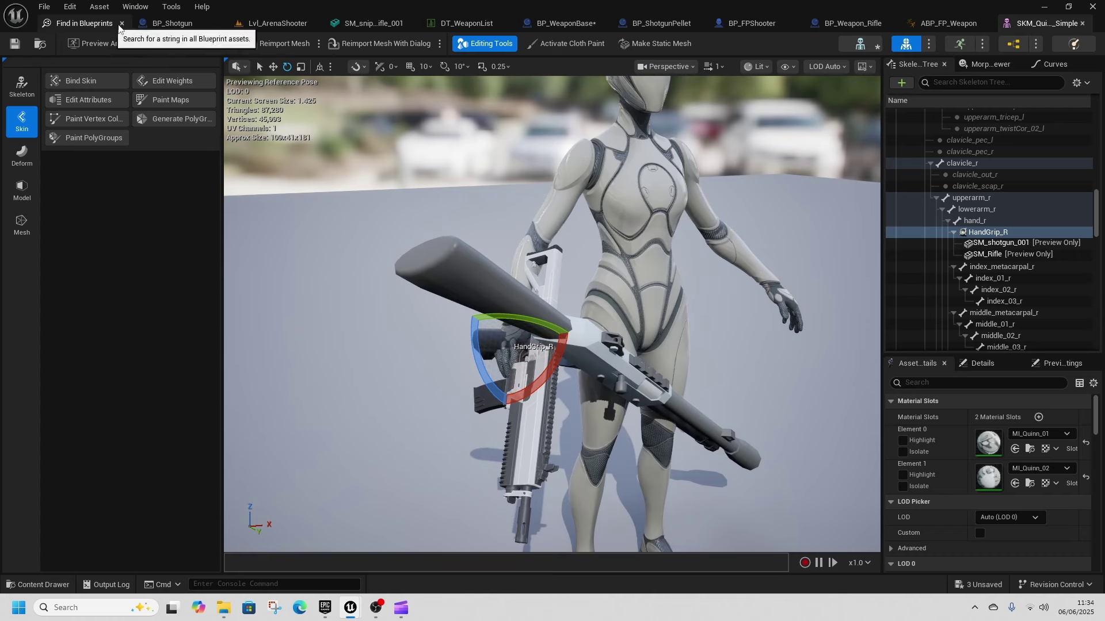
Place SM_shotgun_001 from the Weapons_Free/Meshes folder on the floor of Lvl_ArenaShooter.
{"action": "left_click", "coordinate": [165, 23]}
{"action": "left_click", "coordinate": [247, 24]}
{"action": "right_click_drag", "start_coordinate": [530, 299], "coordinate": [423, 261]}
{"action": "key", "text": "w"}
{"action": "key", "text": "ctrl+space"}
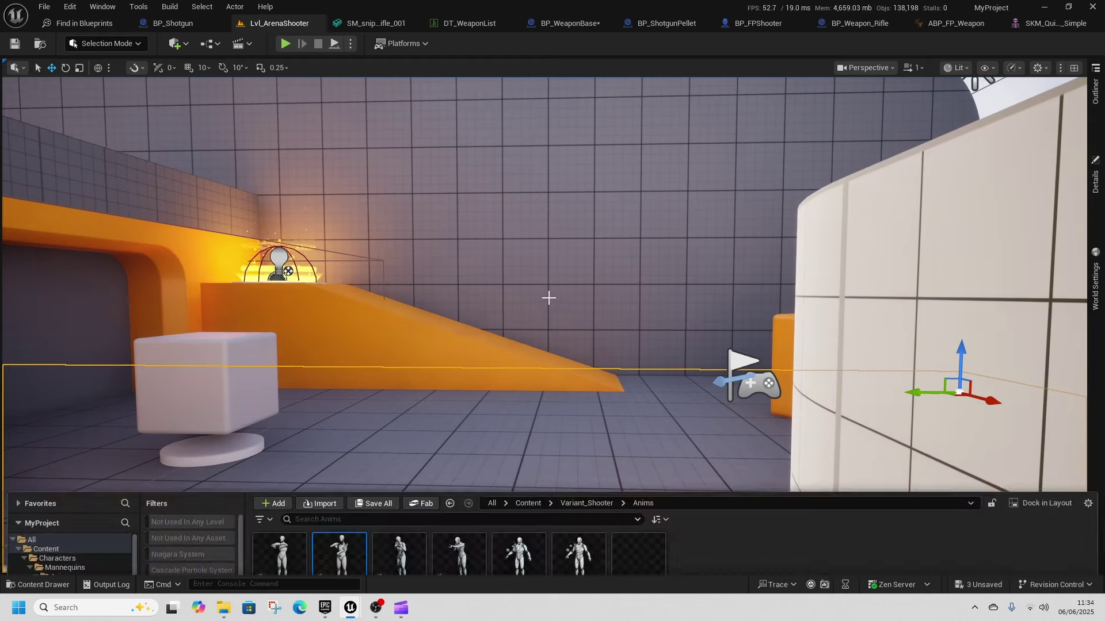
{"action": "right_click_drag", "start_coordinate": [547, 298], "coordinate": [516, 293]}
{"action": "key", "text": "w"}
{"action": "key", "text": "ctrl+space"}
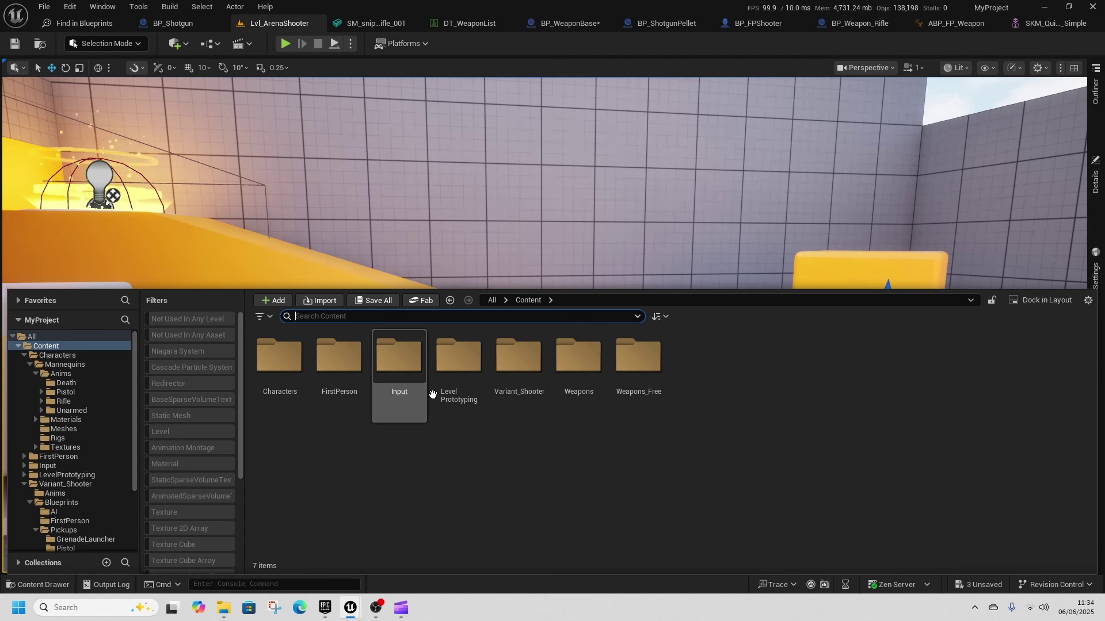
{"action": "double_click", "coordinate": [637, 359]}
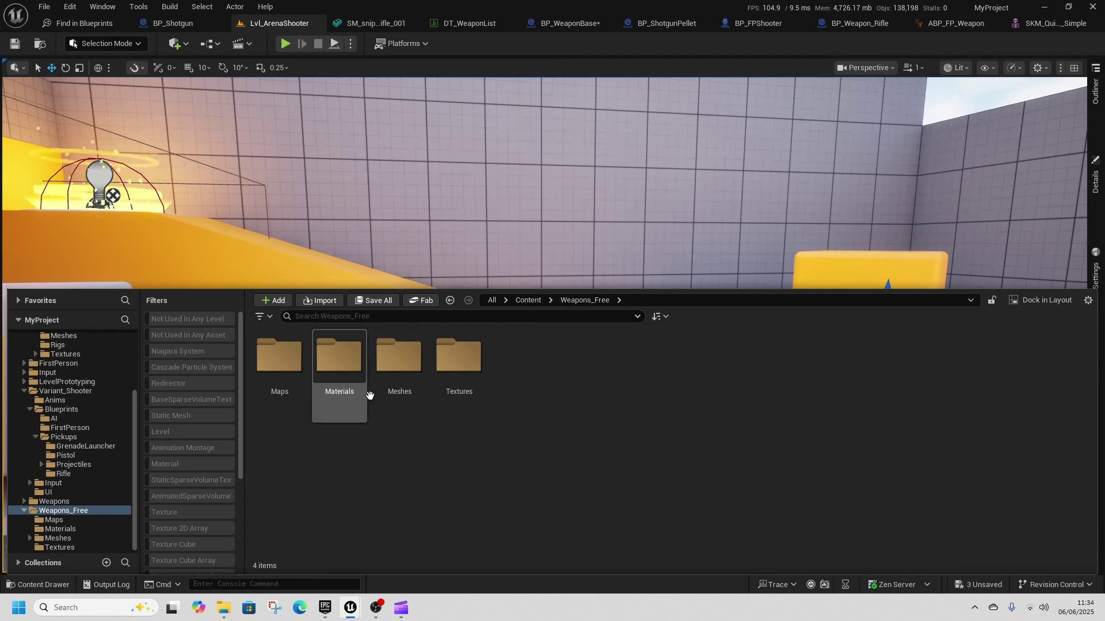
{"action": "double_click", "coordinate": [398, 358]}
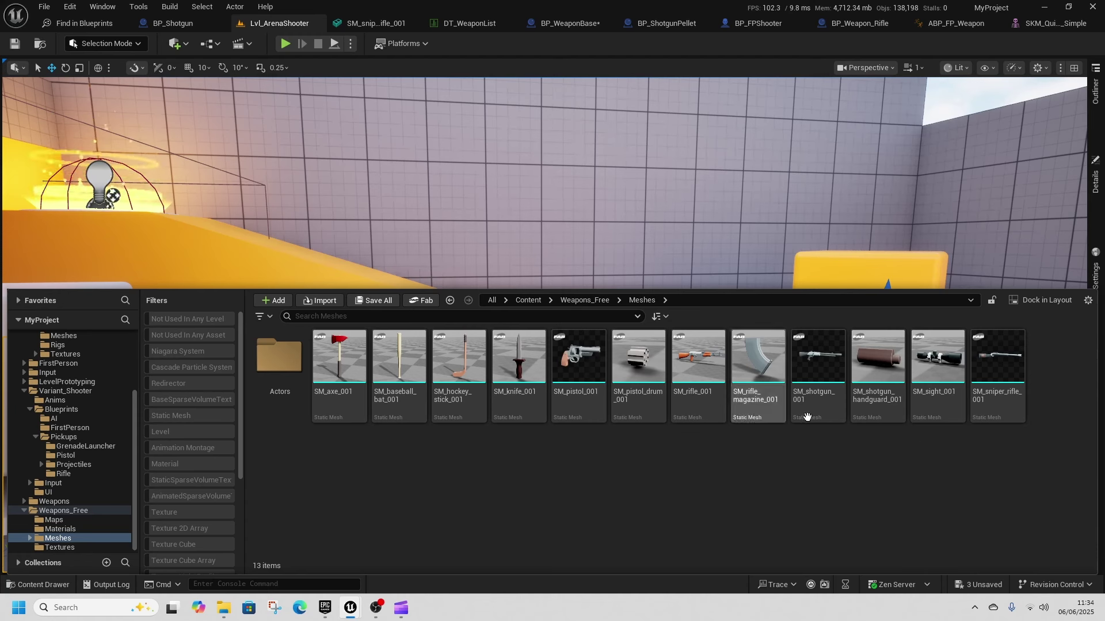
{"action": "left_click_drag", "start_coordinate": [817, 356], "coordinate": [605, 436]}
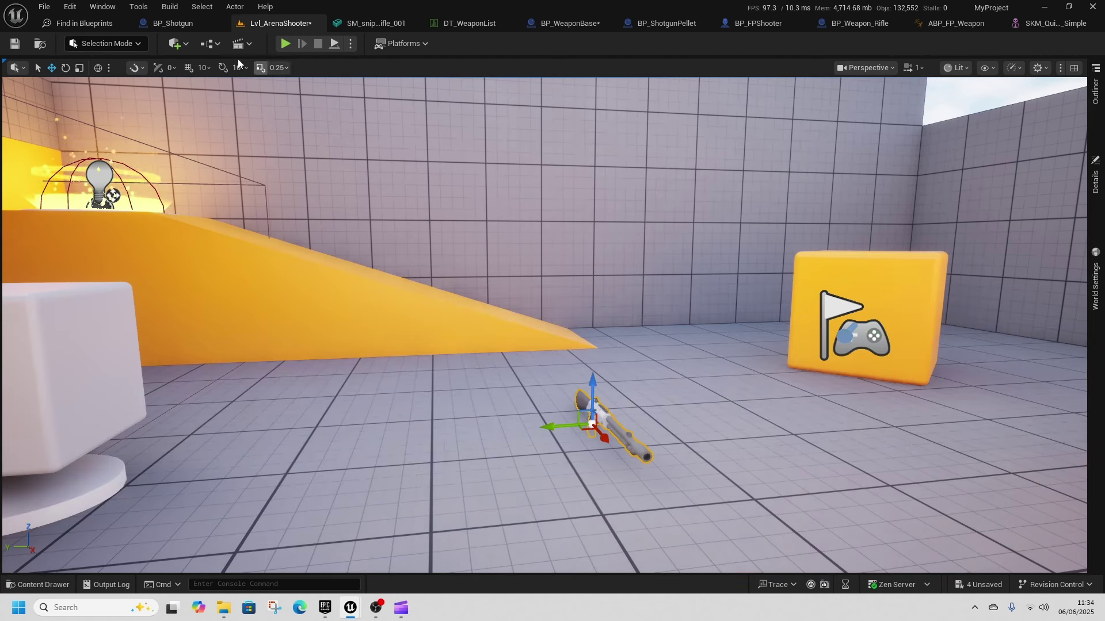
In Modeling Mode, rotate the placed shotgun to 90 degrees about Z with the Transform tool.
{"action": "left_click", "coordinate": [120, 47]}
{"action": "left_click", "coordinate": [118, 112]}
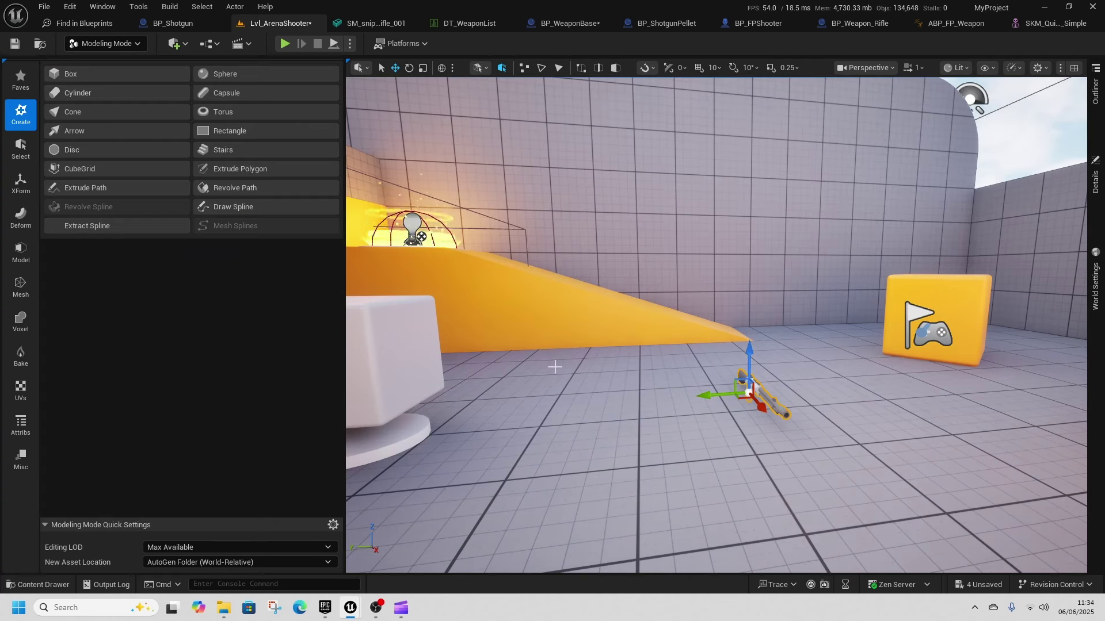
{"action": "left_click", "coordinate": [21, 183]}
{"action": "left_click", "coordinate": [104, 75]}
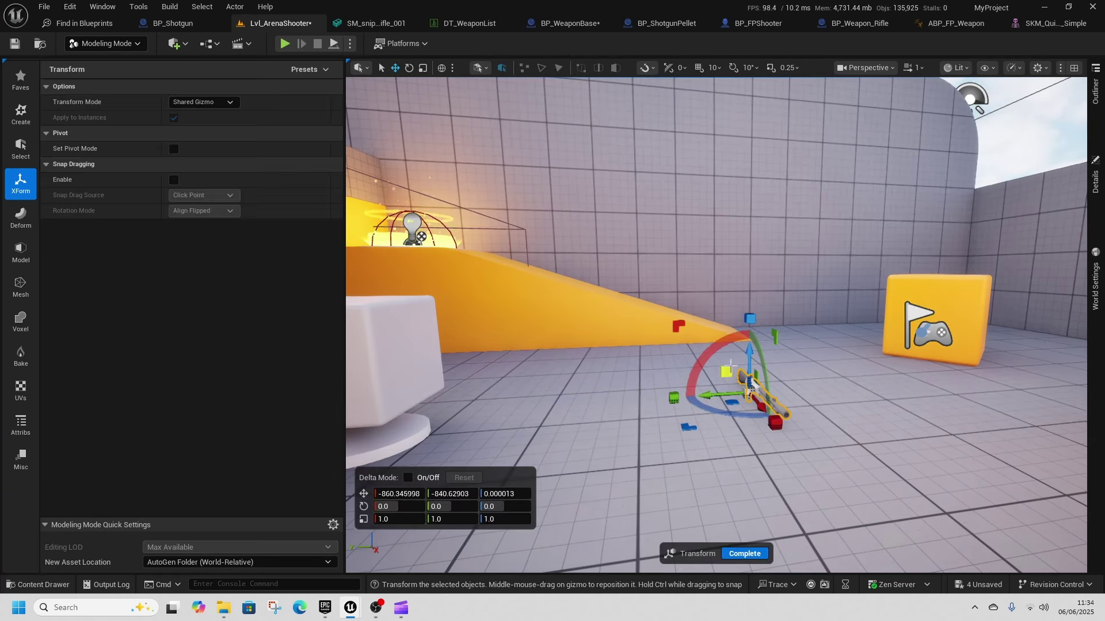
{"action": "right_click_drag", "start_coordinate": [750, 436], "coordinate": [753, 459]}
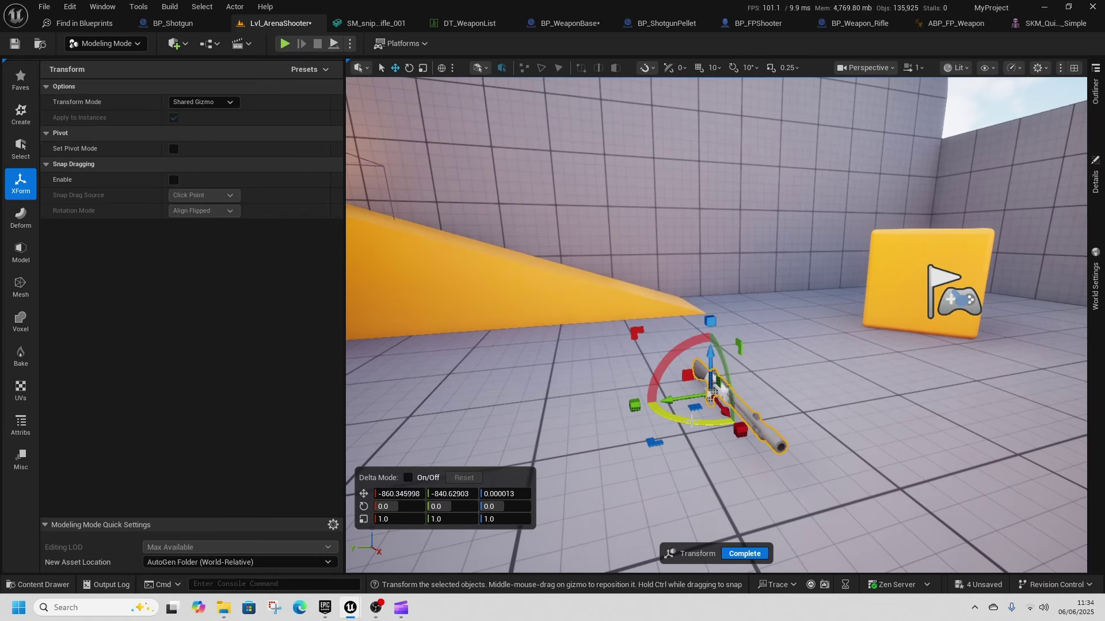
{"action": "left_click_drag", "start_coordinate": [693, 418], "coordinate": [544, 371]}
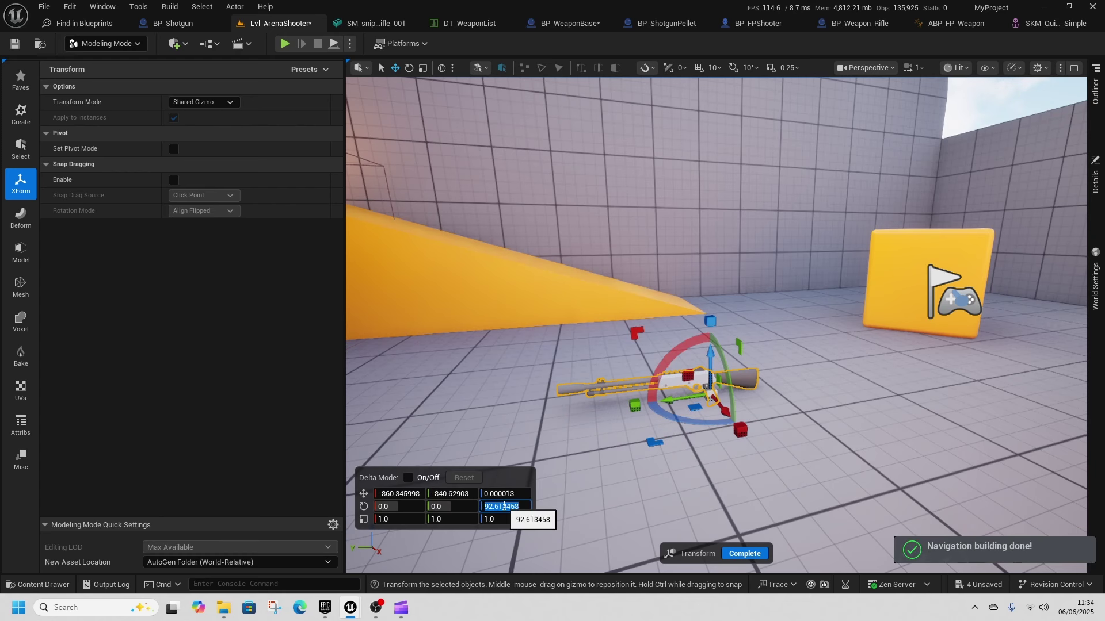
{"action": "type", "text": "90"}
{"action": "key", "text": "Return"}
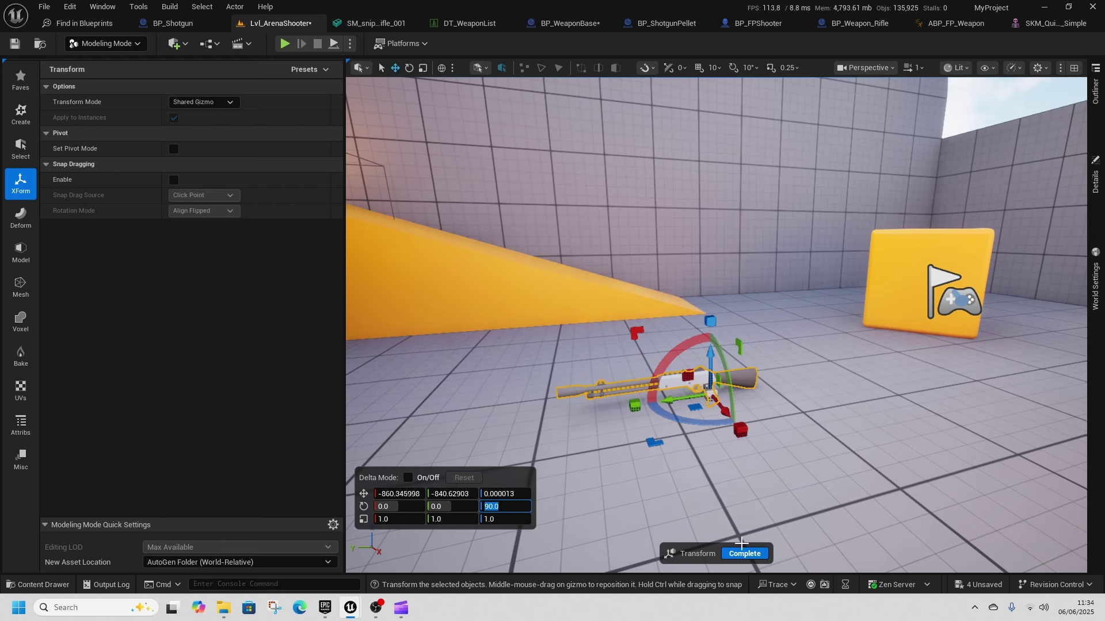
{"action": "left_click", "coordinate": [741, 550]}
Bake the shotgun's rotation into its static mesh and check the alignment in the SKM_Quinn_Simple hand preview.
{"action": "left_click", "coordinate": [230, 112]}
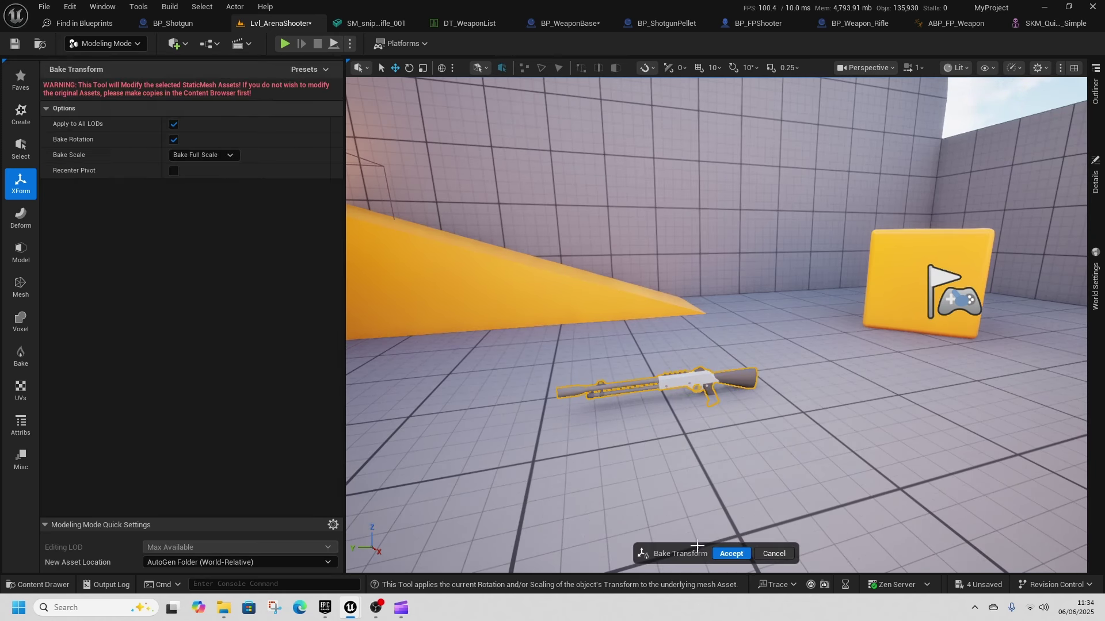
{"action": "left_click", "coordinate": [732, 554]}
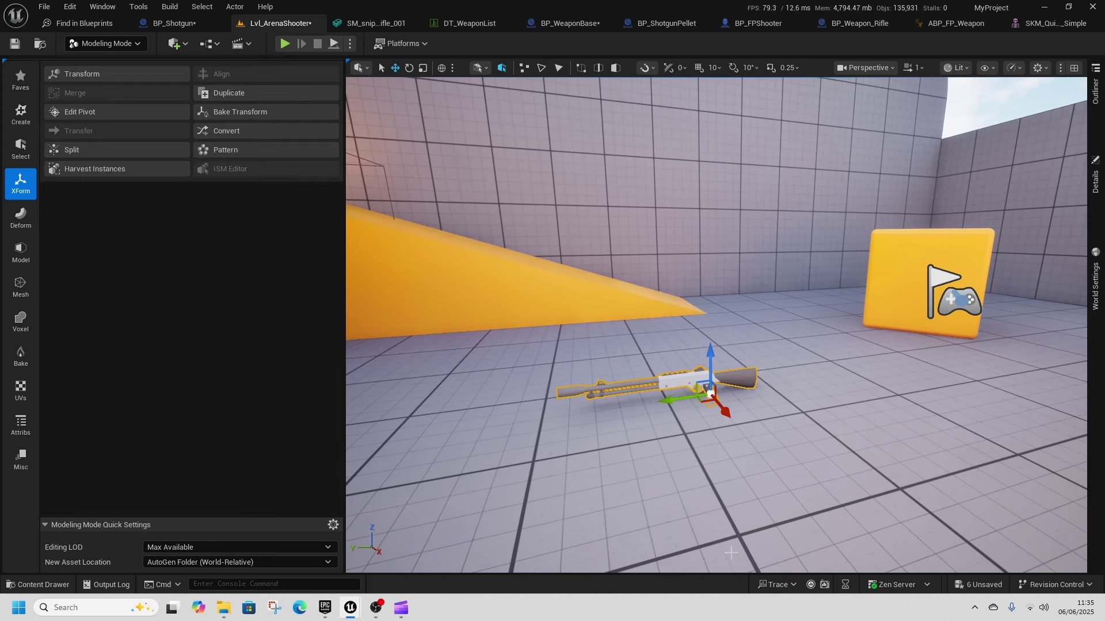
{"action": "left_click", "coordinate": [1021, 24]}
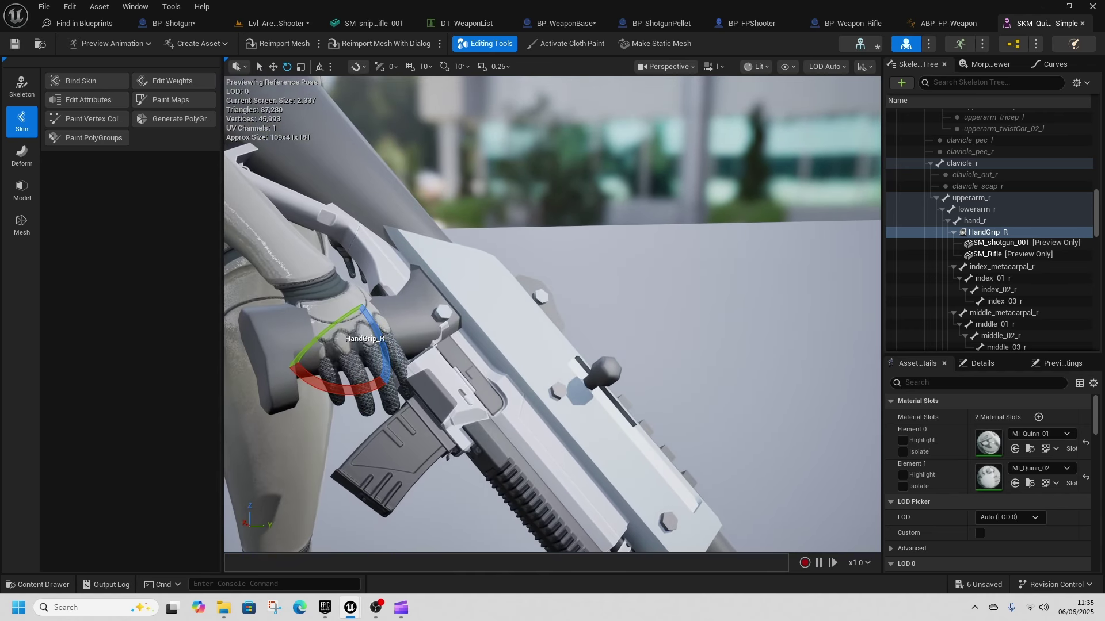
{"action": "scroll", "coordinate": [552, 314], "scroll_direction": "down", "scroll_amount": 5}
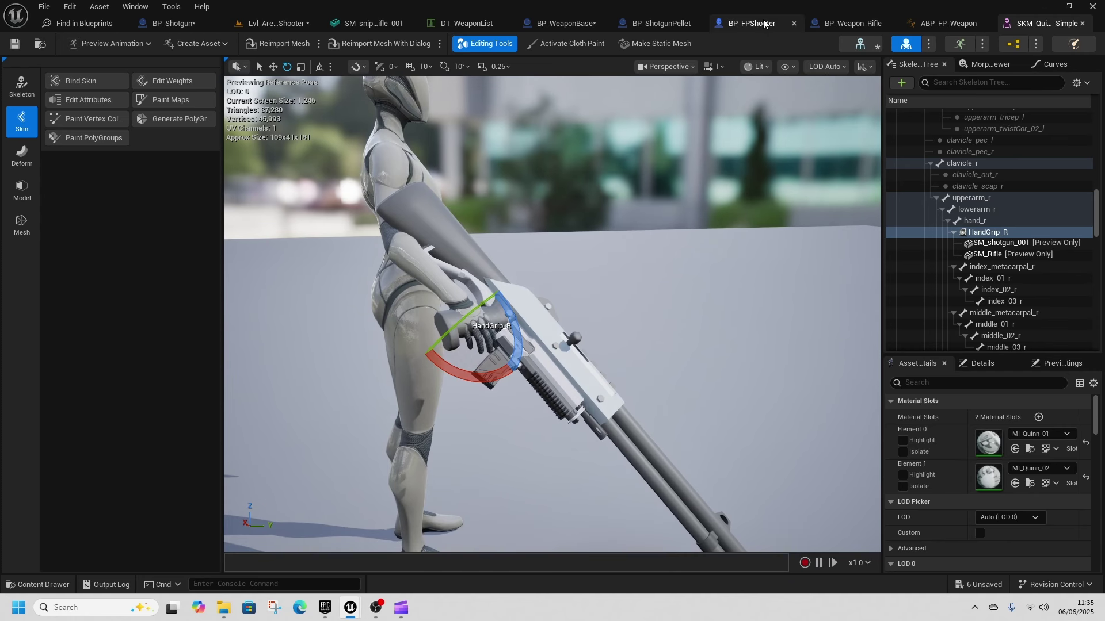
Reset the rotation of StaticMesh and StaticMesh1 in BP_Shotgun to default and save the blueprint.
{"action": "left_click", "coordinate": [172, 24]}
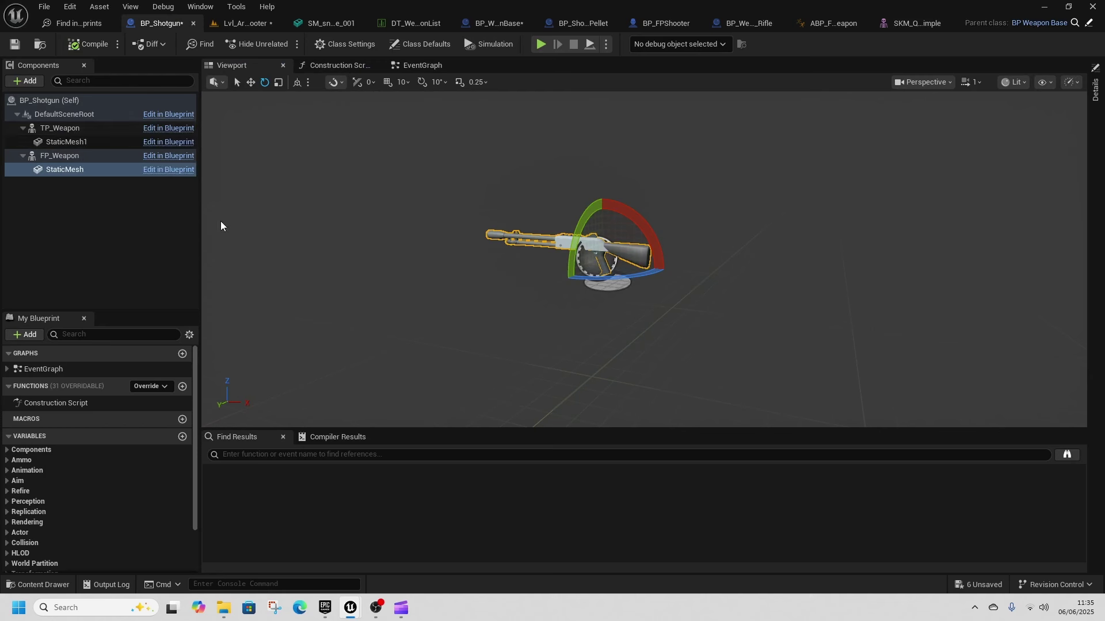
{"action": "left_click", "coordinate": [1095, 91]}
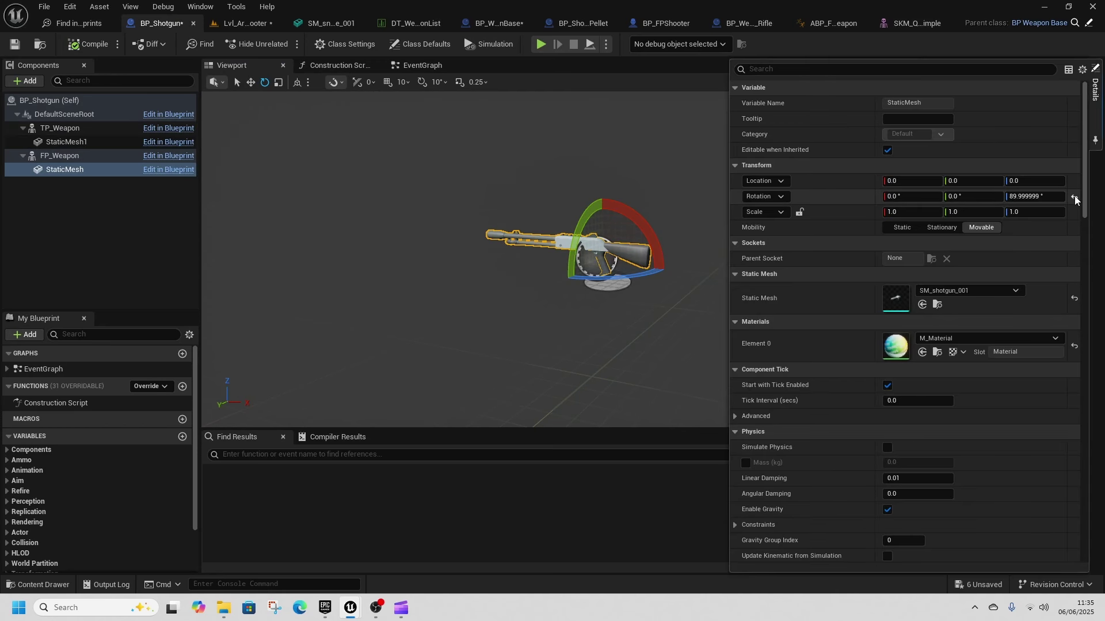
{"action": "left_click", "coordinate": [1074, 197]}
{"action": "left_click", "coordinate": [66, 141]}
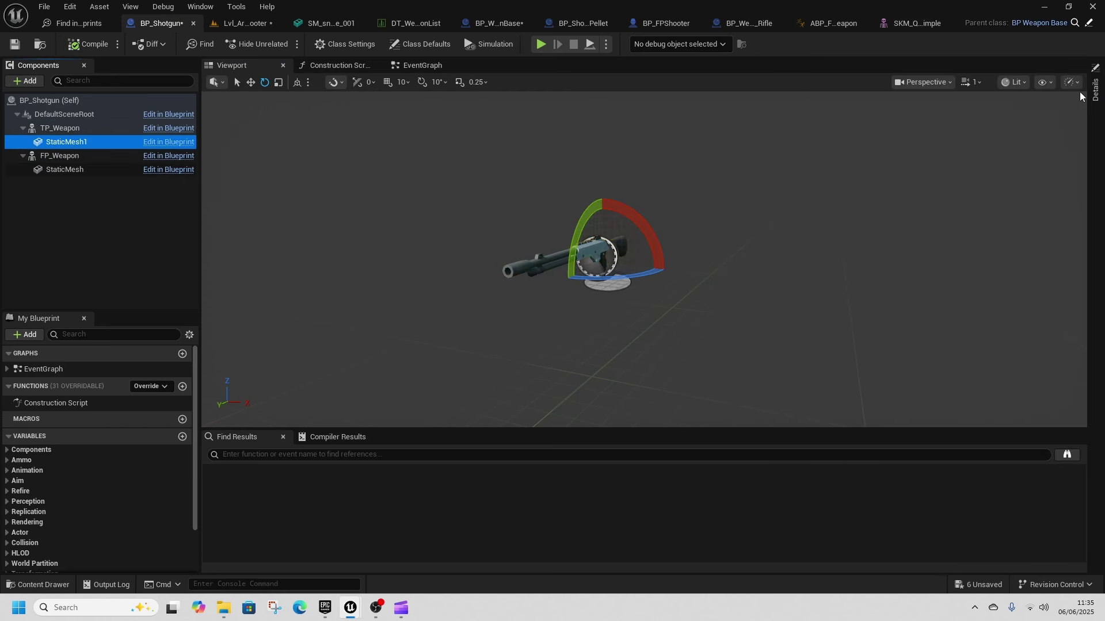
{"action": "left_click", "coordinate": [1095, 91]}
{"action": "left_click", "coordinate": [1074, 197]}
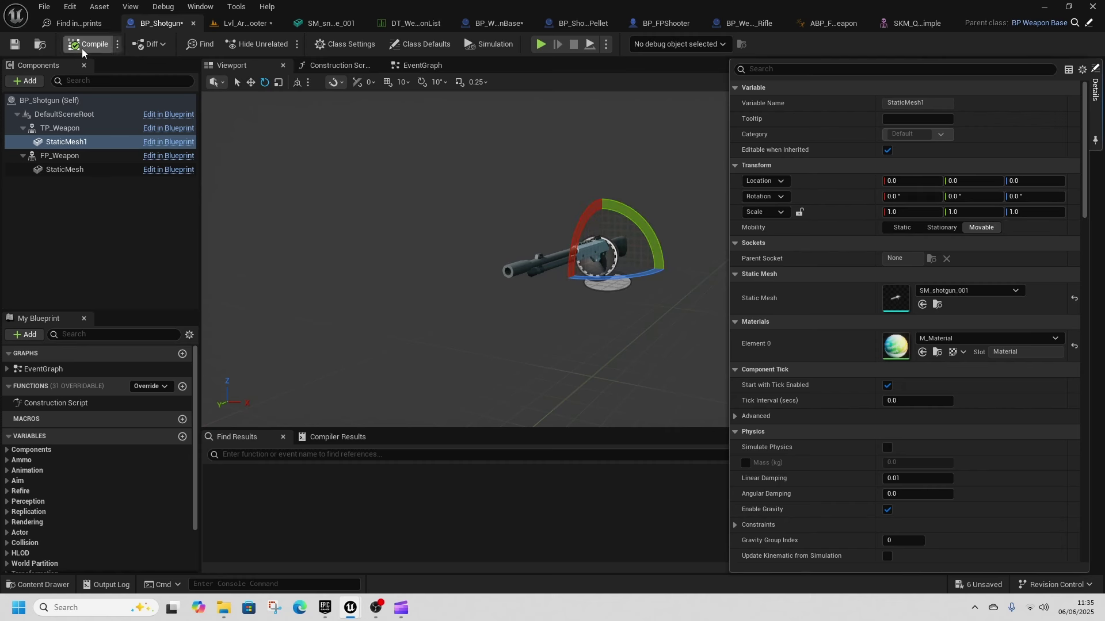
{"action": "left_click", "coordinate": [17, 48]}
Scale the shotgun in Lvl_ArenaShooter to 0.9 on all axes and bake the transform into its static mesh.
{"action": "left_click", "coordinate": [249, 27]}
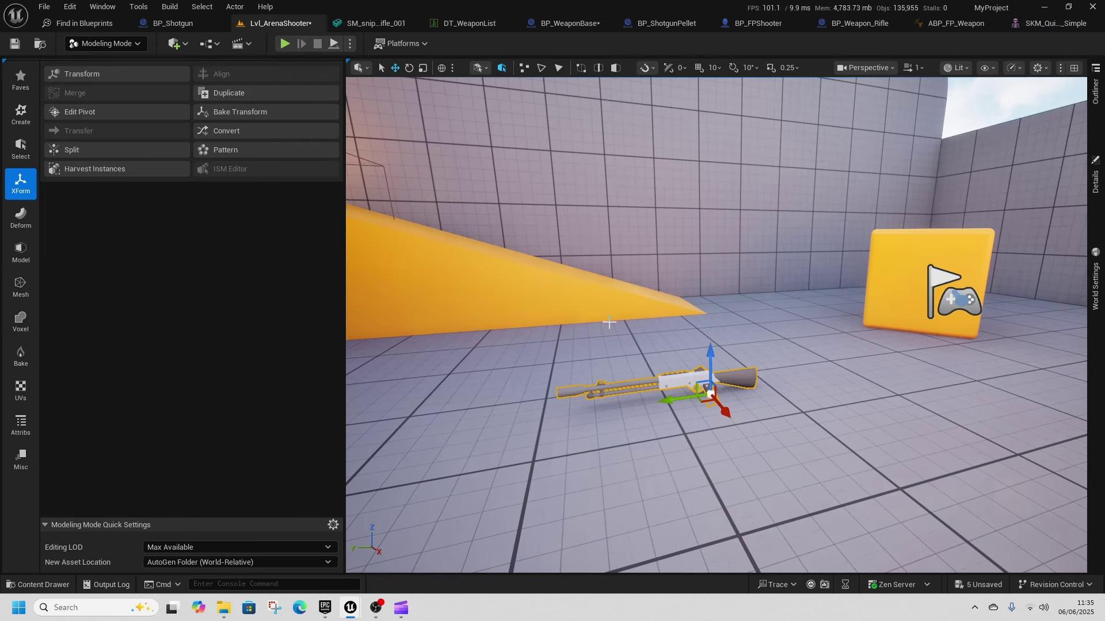
{"action": "left_click", "coordinate": [210, 116]}
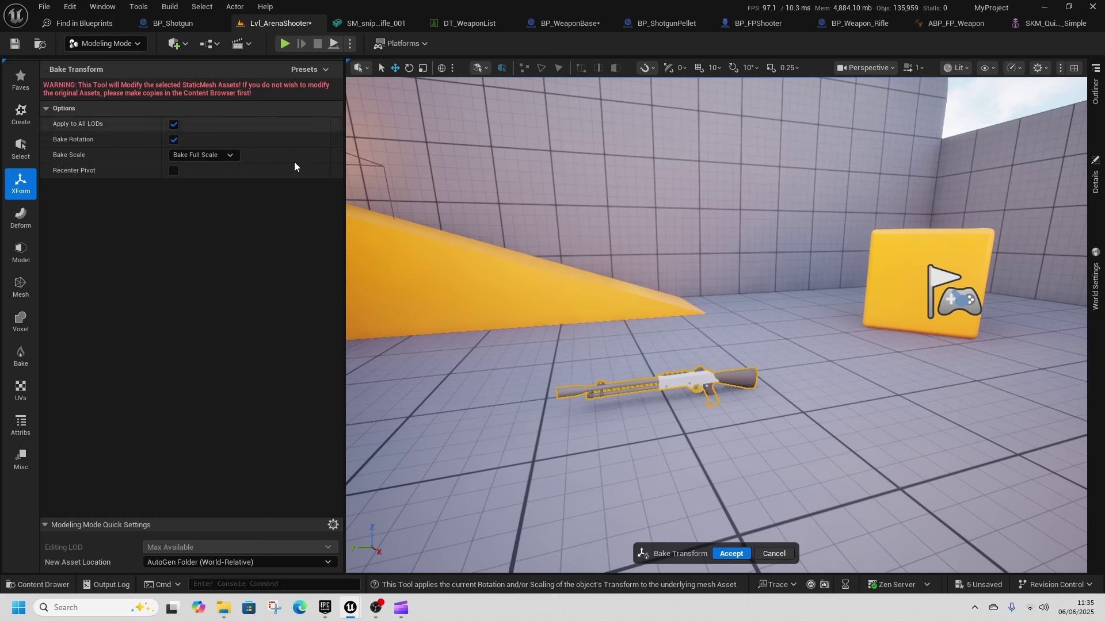
{"action": "left_click", "coordinate": [24, 191]}
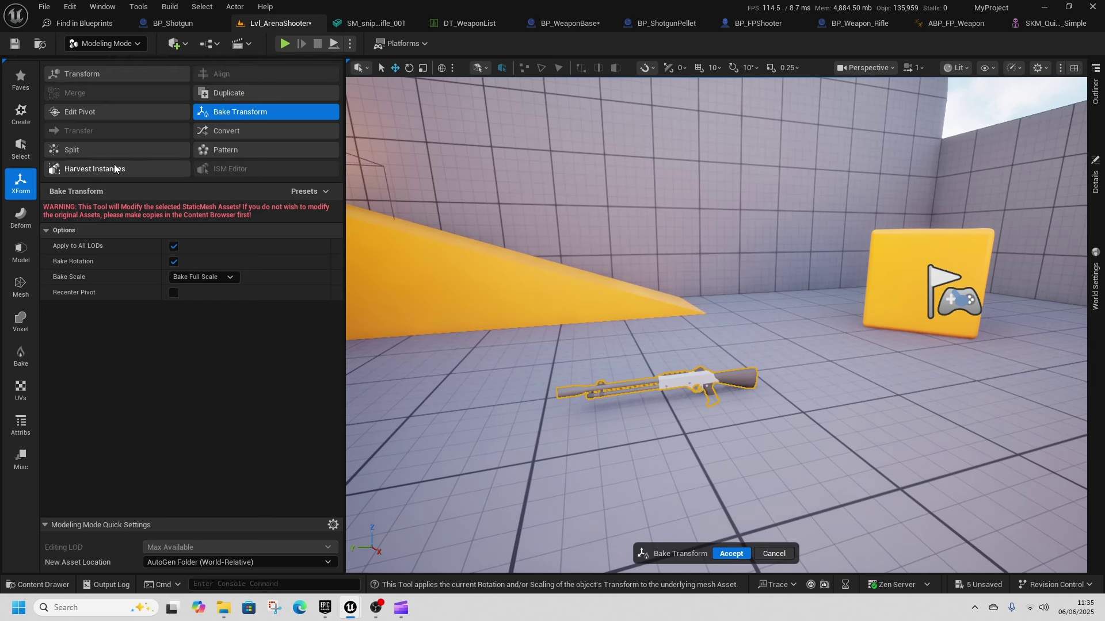
{"action": "left_click", "coordinate": [72, 113]}
{"action": "left_click", "coordinate": [23, 184]}
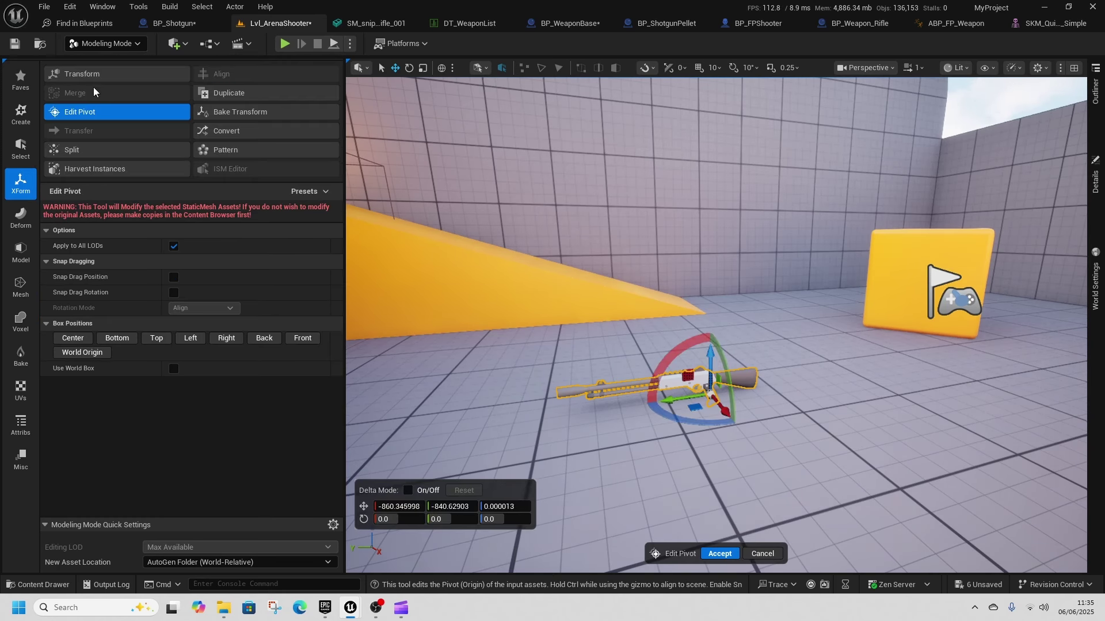
{"action": "left_click", "coordinate": [80, 74]}
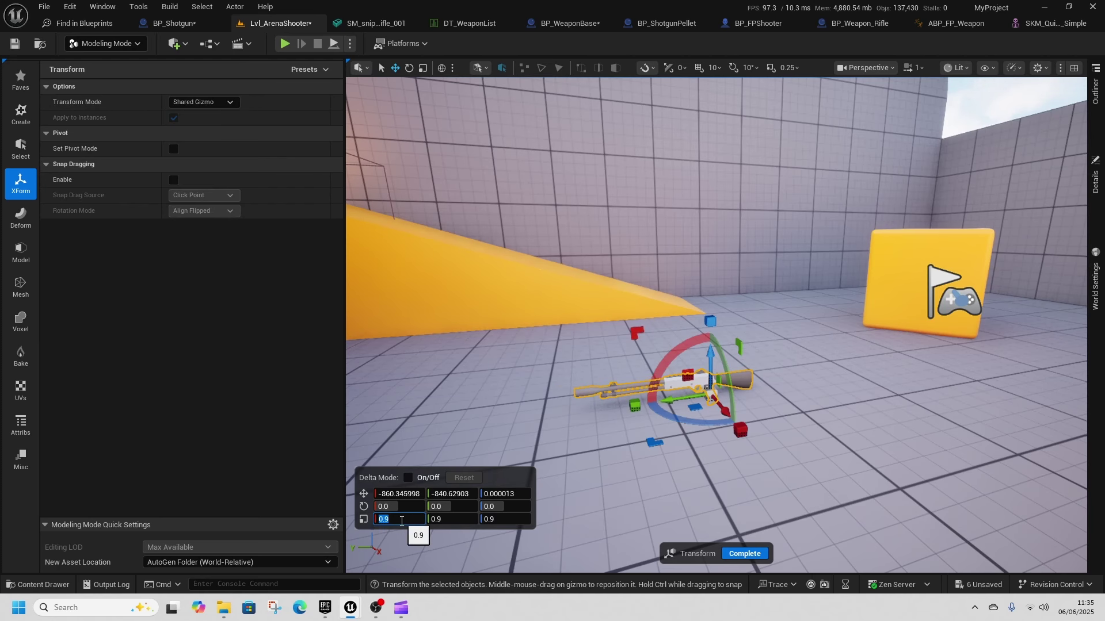
{"action": "left_click", "coordinate": [749, 549]}
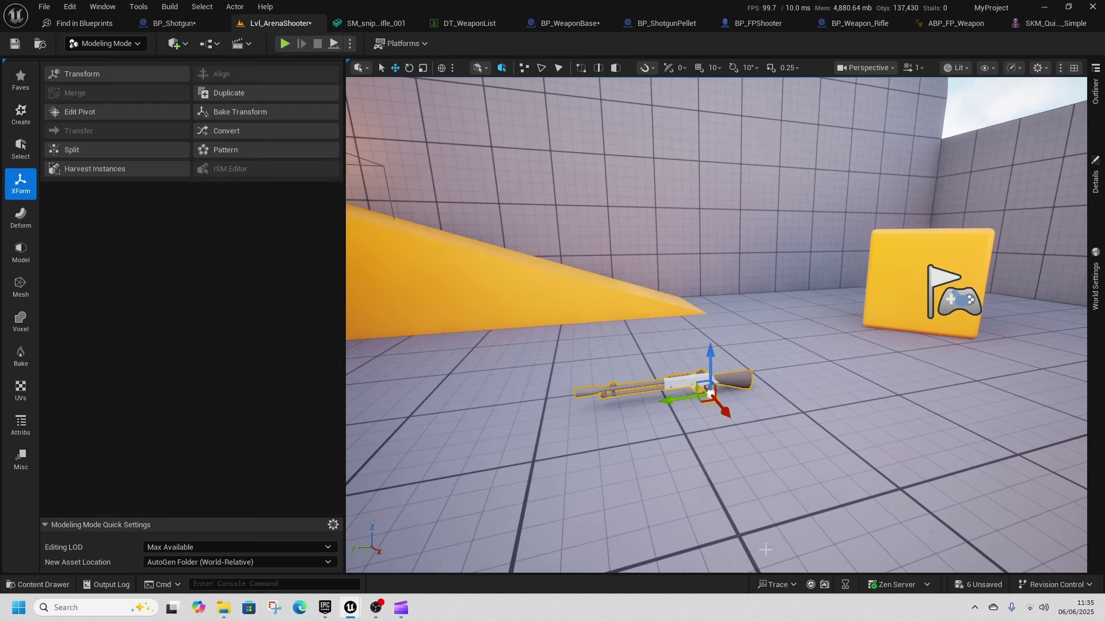
{"action": "left_click", "coordinate": [219, 115]}
{"action": "left_click", "coordinate": [739, 555]}
Compare the resized shotgun with the rifle in SKM_Quinn_Simple and remove the SM_Rifle preview asset from HandGrip_R.
{"action": "left_click", "coordinate": [1046, 24]}
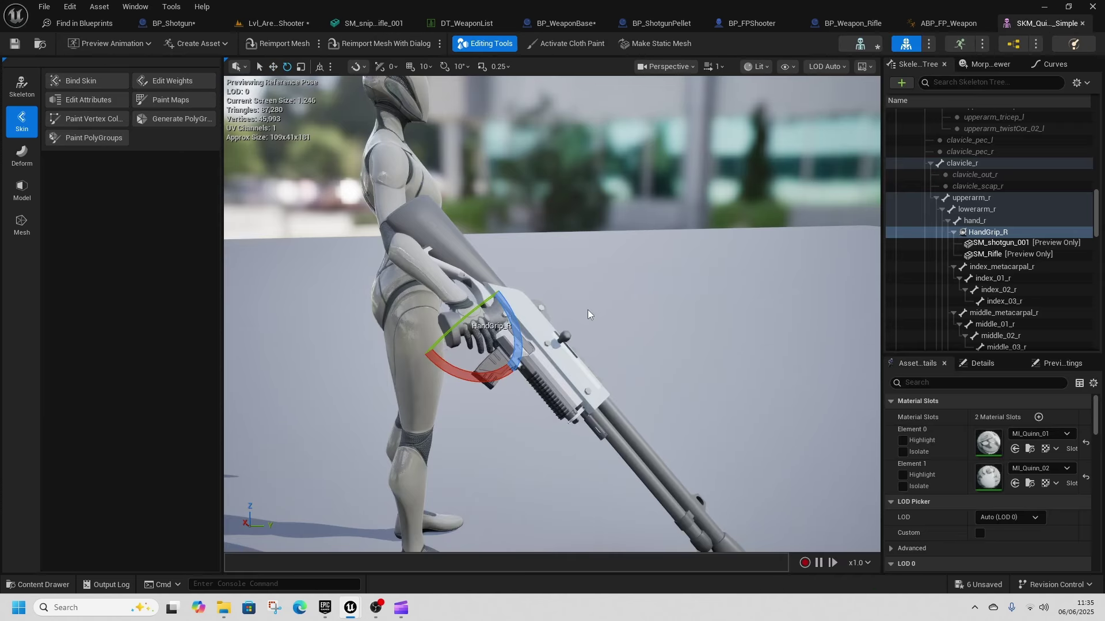
{"action": "right_click_drag", "start_coordinate": [588, 314], "coordinate": [561, 255]}
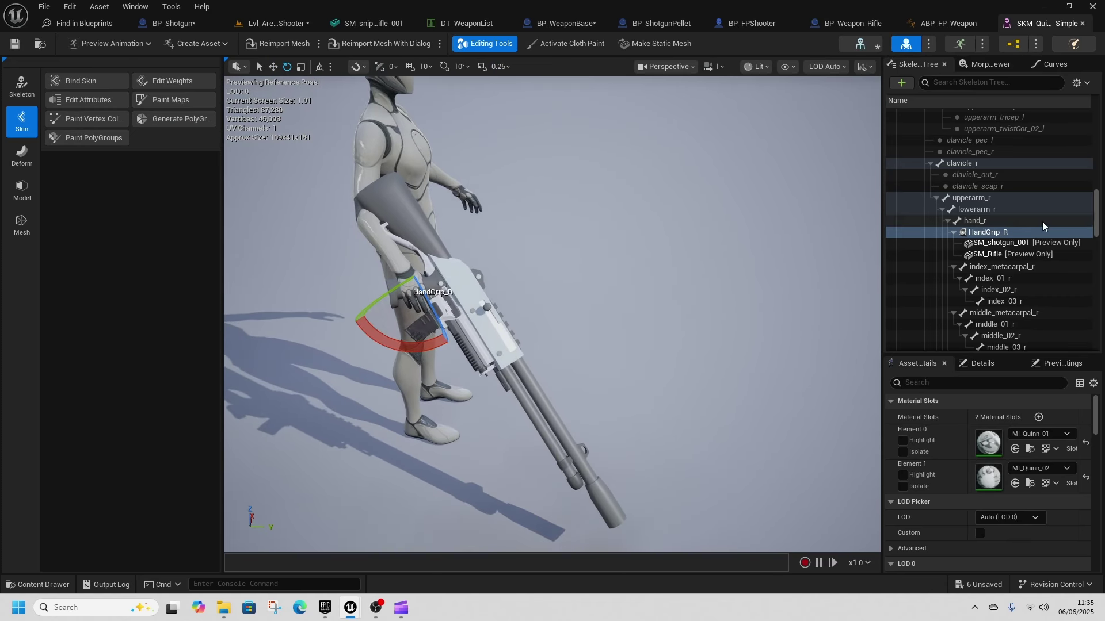
{"action": "left_click", "coordinate": [990, 255]}
{"action": "key", "text": "Delete"}
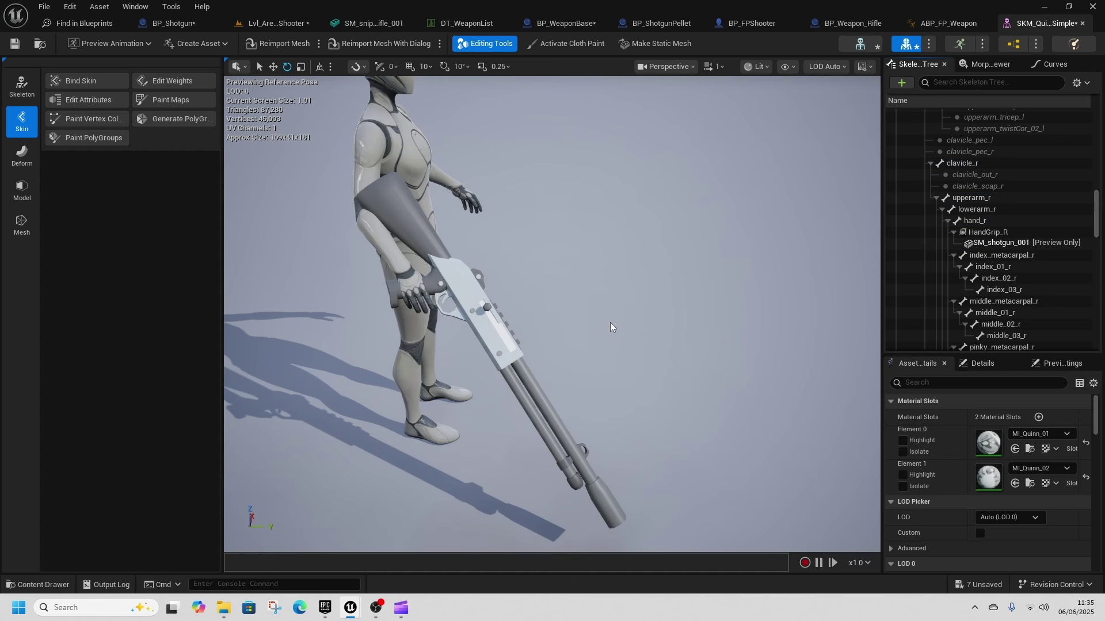
Scale the shotgun in Lvl_ArenaShooter uniformly to 0.5 with the Transform tool and complete the transform.
{"action": "right_click_drag", "start_coordinate": [552, 313], "coordinate": [403, 348]}
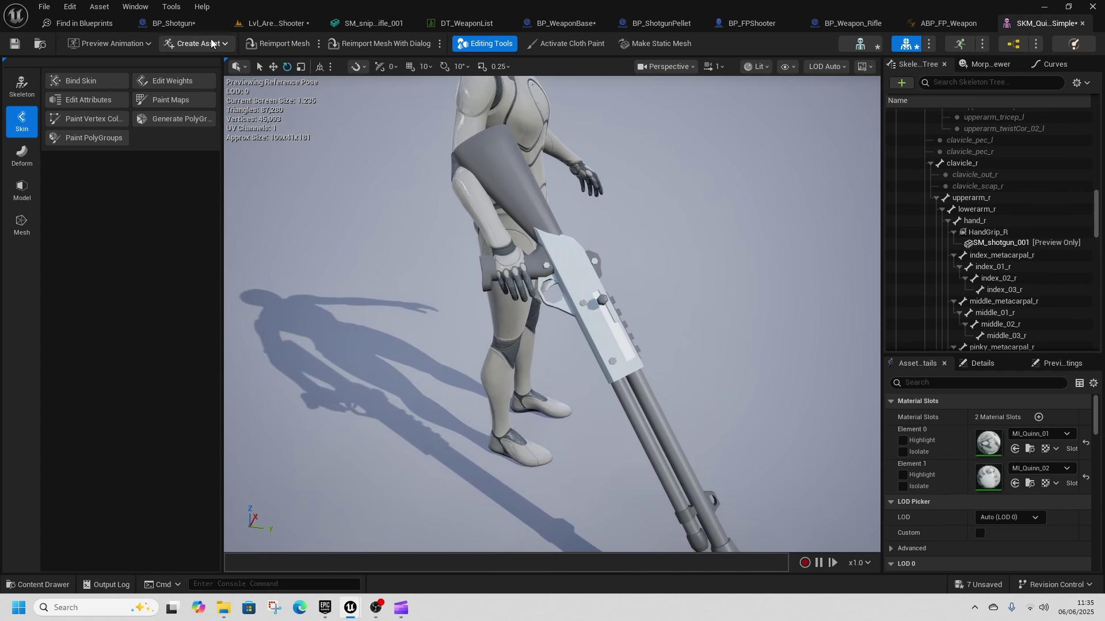
{"action": "left_click", "coordinate": [170, 24]}
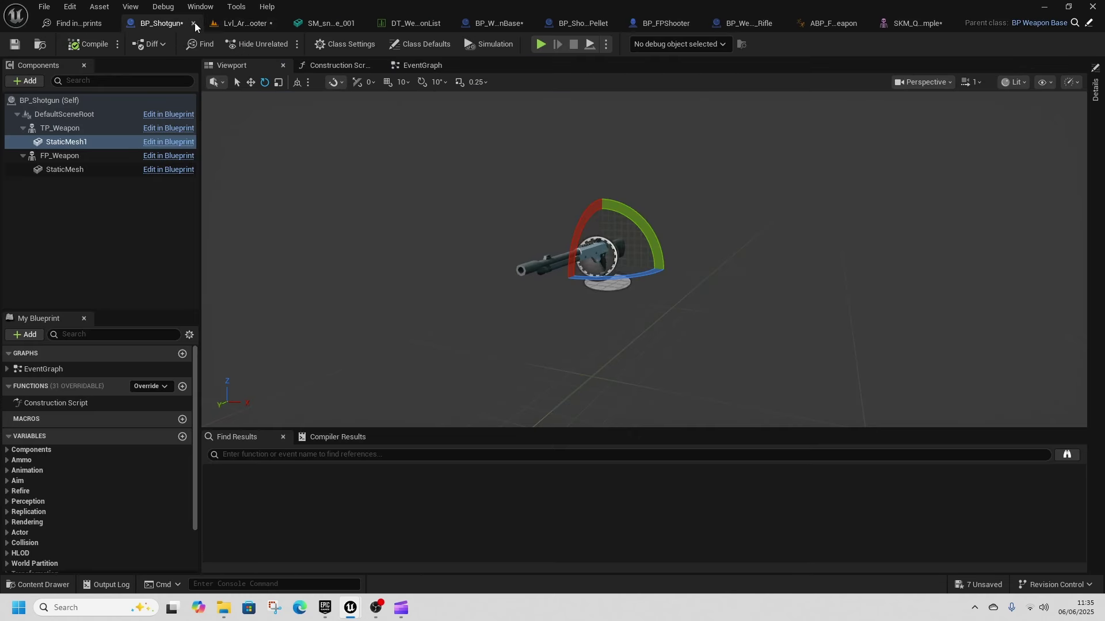
{"action": "left_click", "coordinate": [244, 23]}
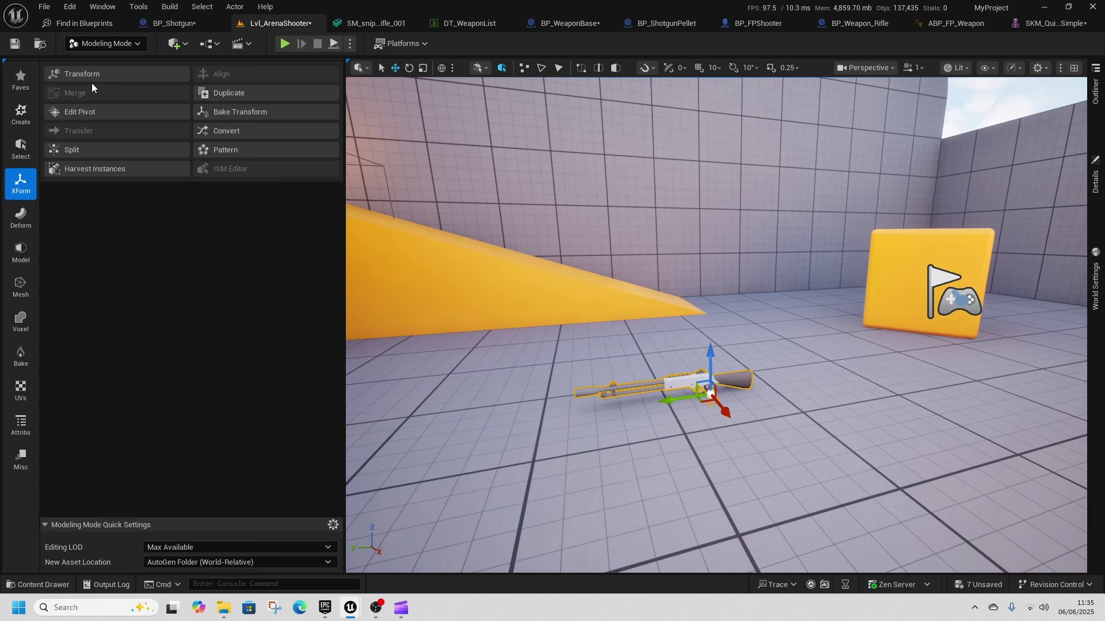
{"action": "left_click", "coordinate": [74, 74]}
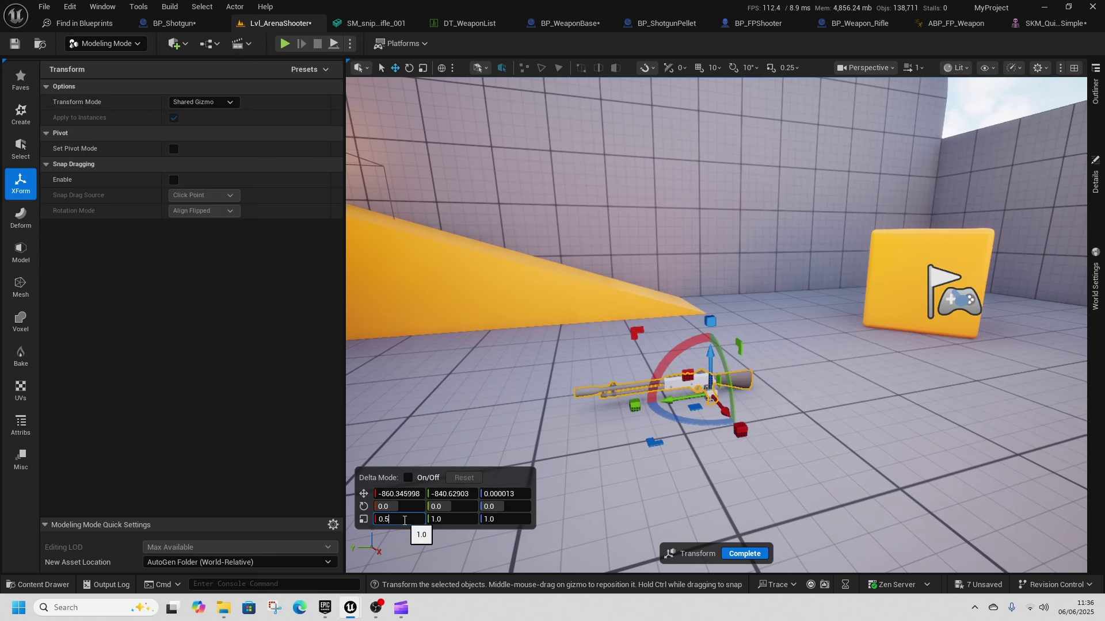
{"action": "key", "text": "Return"}
{"action": "left_click", "coordinate": [754, 557]}
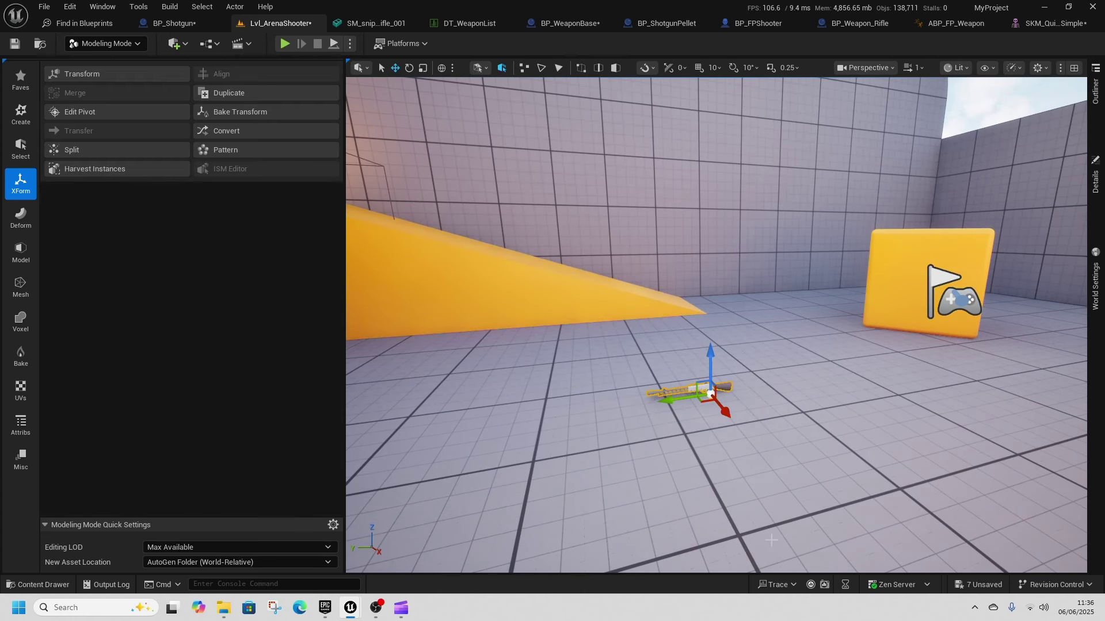
Bake the shotgun's full scale and rotation into its static mesh and check its size in the SKM_Quinn_Simple hand preview.
{"action": "left_click", "coordinate": [1046, 27]}
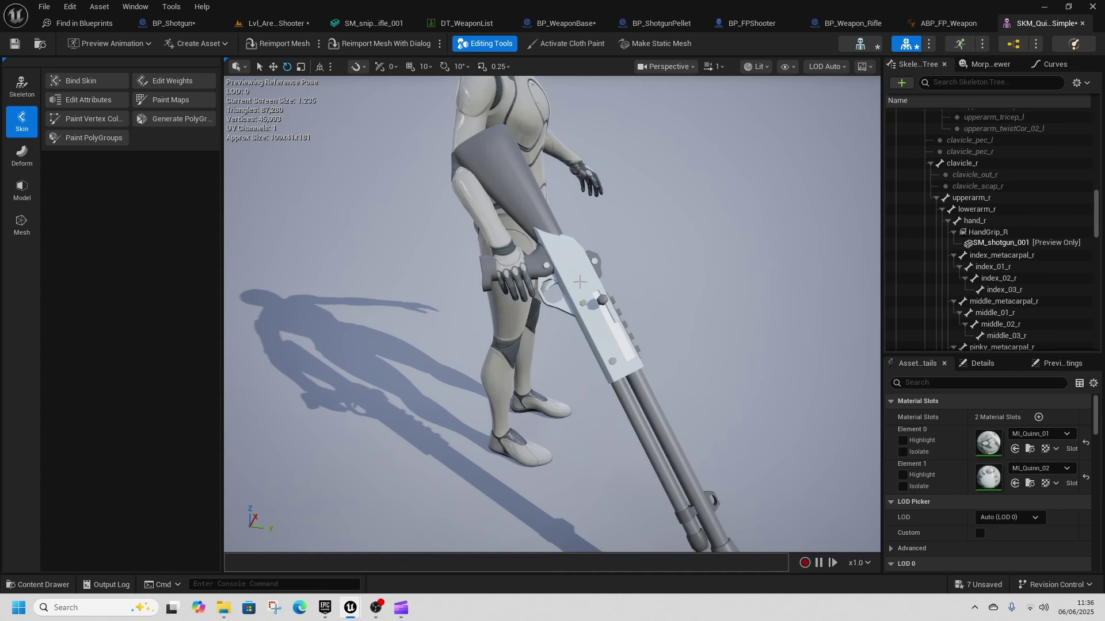
{"action": "left_click", "coordinate": [256, 21]}
{"action": "left_click", "coordinate": [234, 117]}
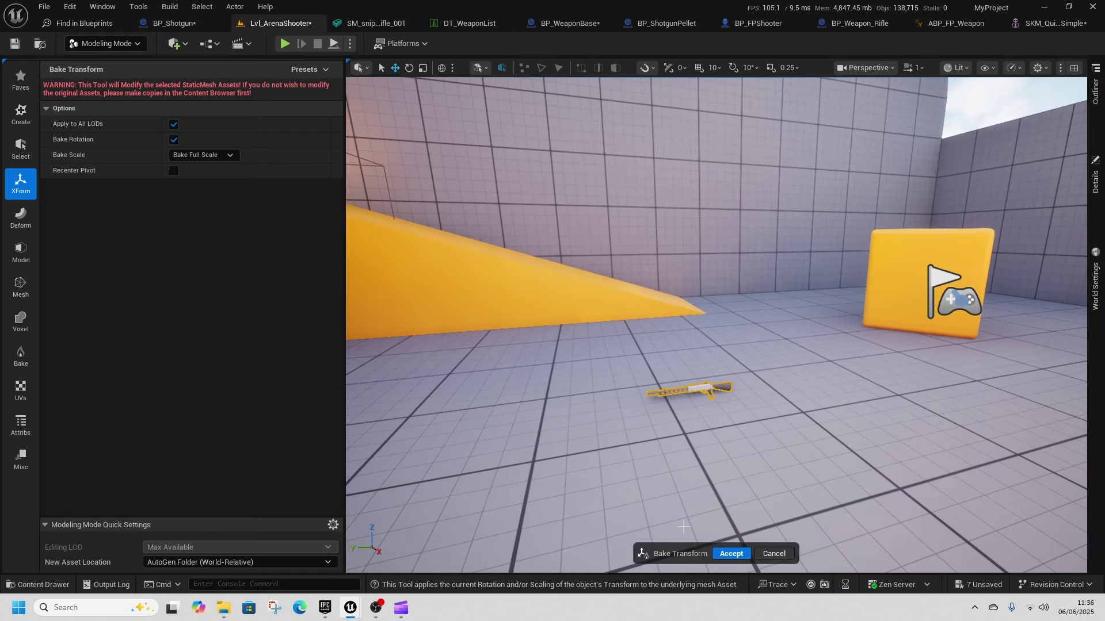
{"action": "left_click", "coordinate": [733, 557]}
{"action": "left_click", "coordinate": [1047, 28]}
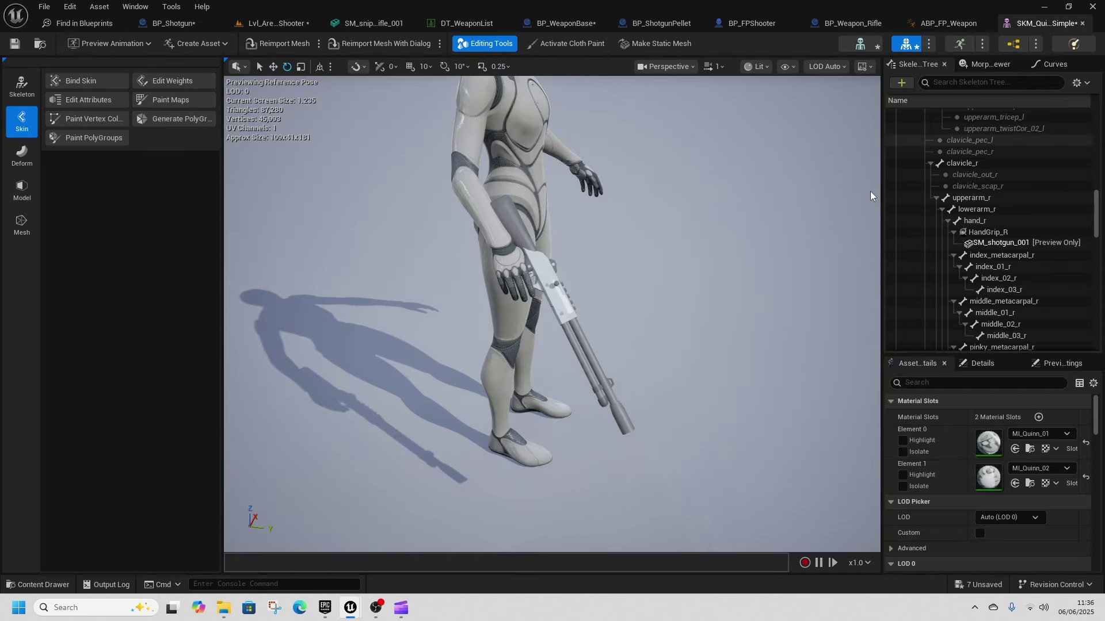
{"action": "right_click_drag", "start_coordinate": [748, 247], "coordinate": [729, 201]}
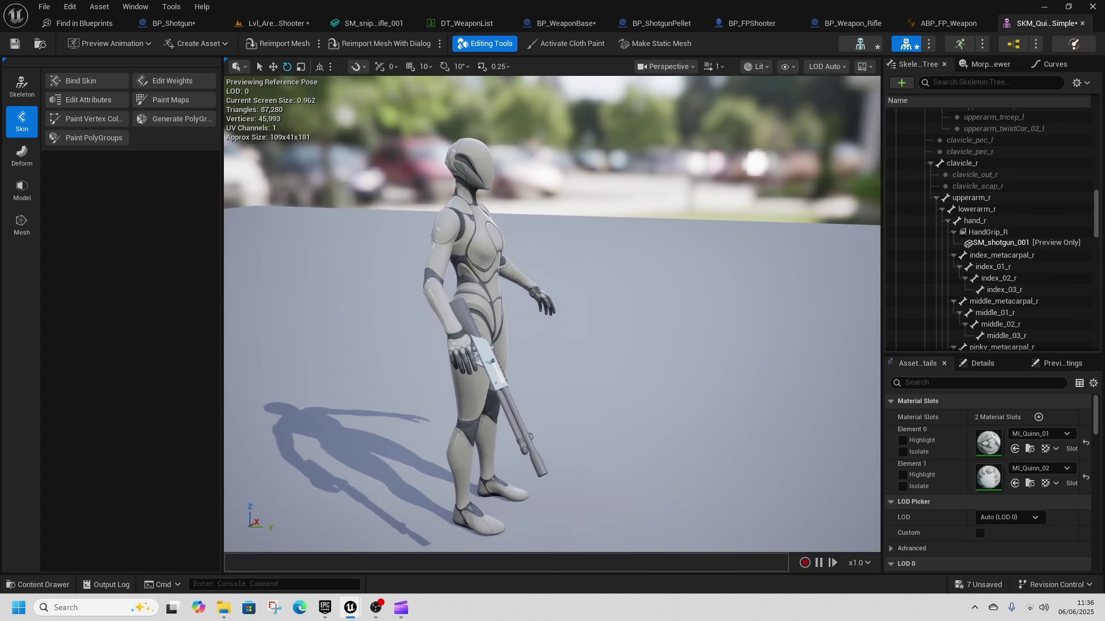
Start a play test of Lvl_ArenaShooter and pick up the resized shotgun to see how it sits in the first-person hands.
{"action": "left_click", "coordinate": [269, 22]}
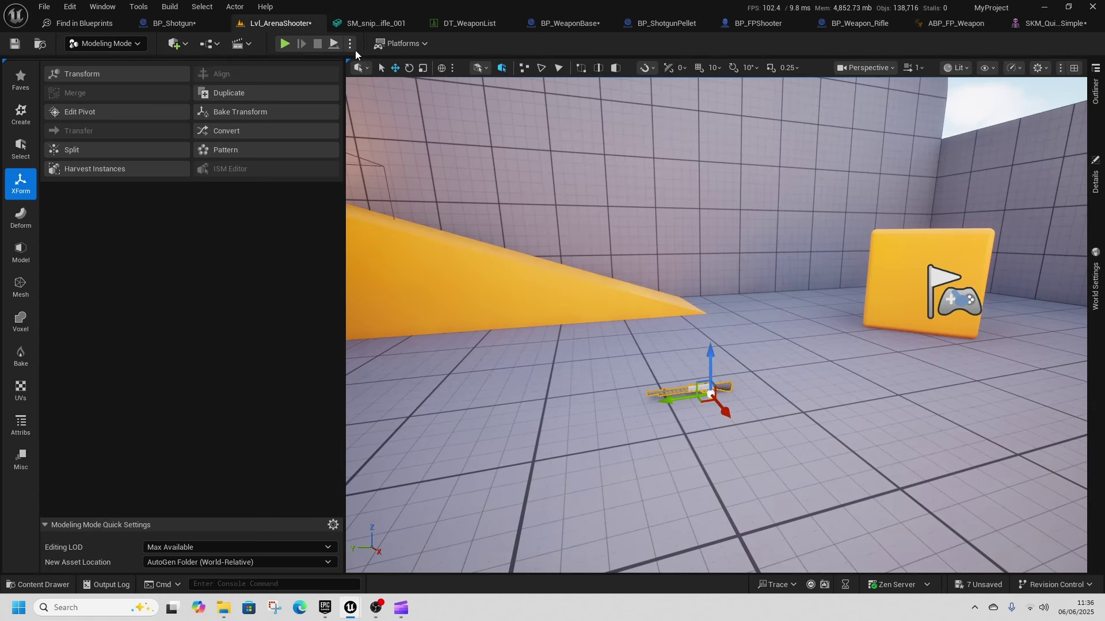
{"action": "key", "text": "alt+p"}
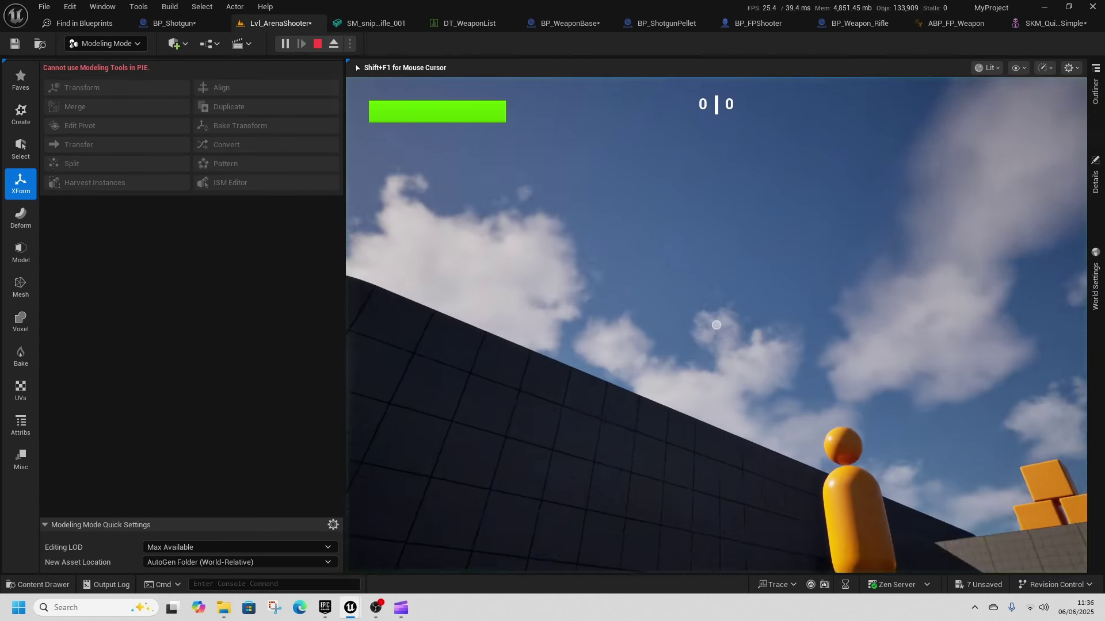
{"action": "key", "text": "w"}
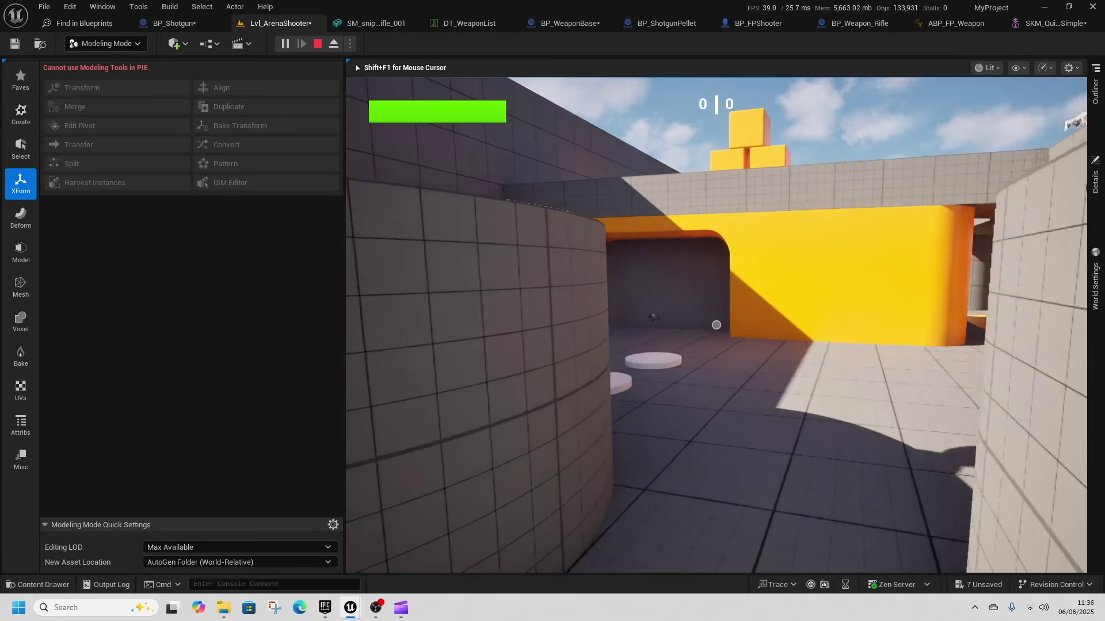
{"action": "key", "text": "w"}
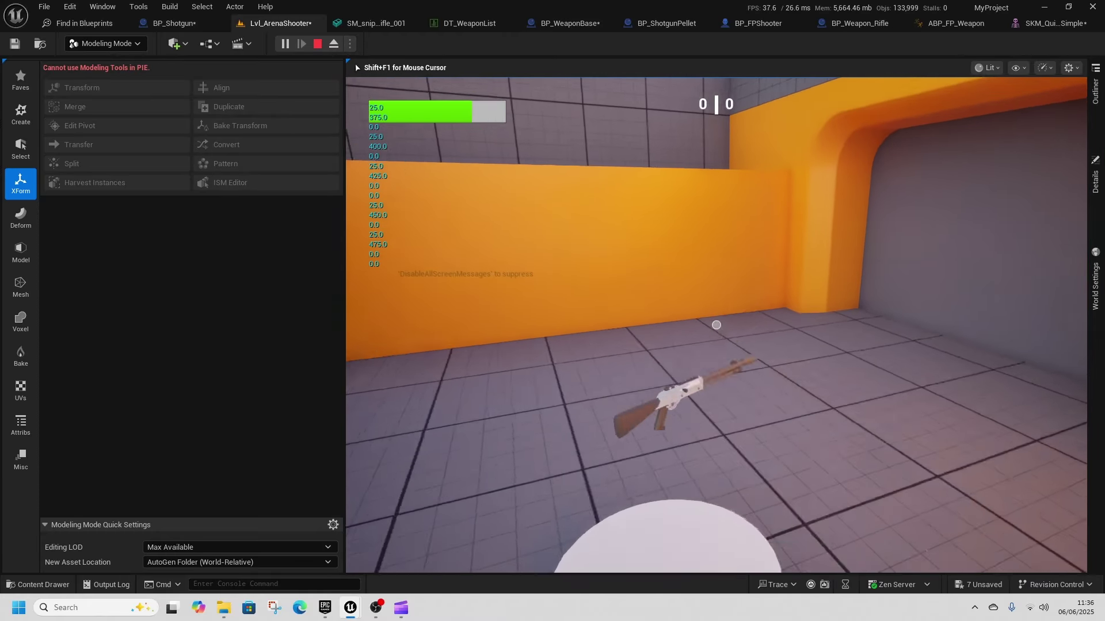
{"action": "key", "text": "w"}
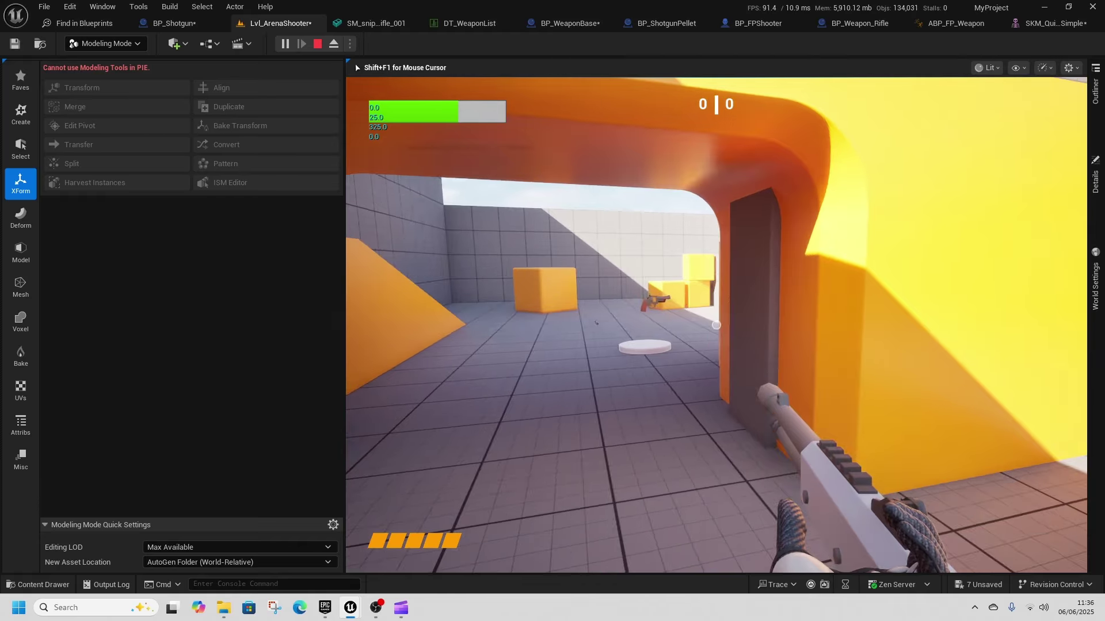
{"action": "key", "text": "w"}
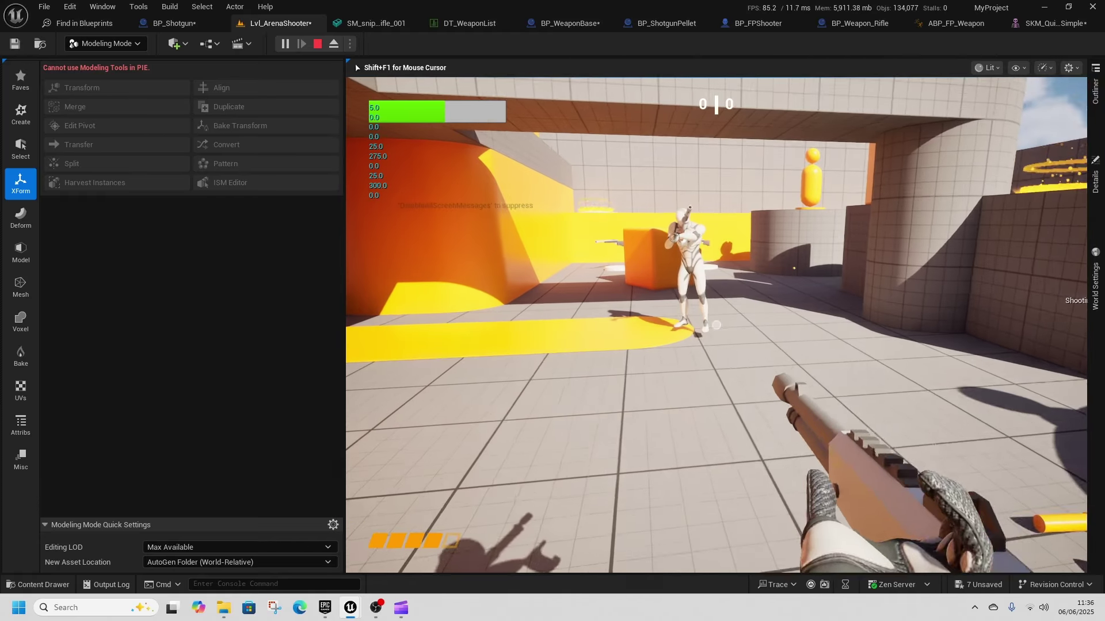
Test the shotgun in play by firing at the enemy until the magazine is empty, reloading and continuing the fight.
{"action": "left_click", "coordinate": [716, 325]}
{"action": "left_click", "coordinate": [716, 325]}
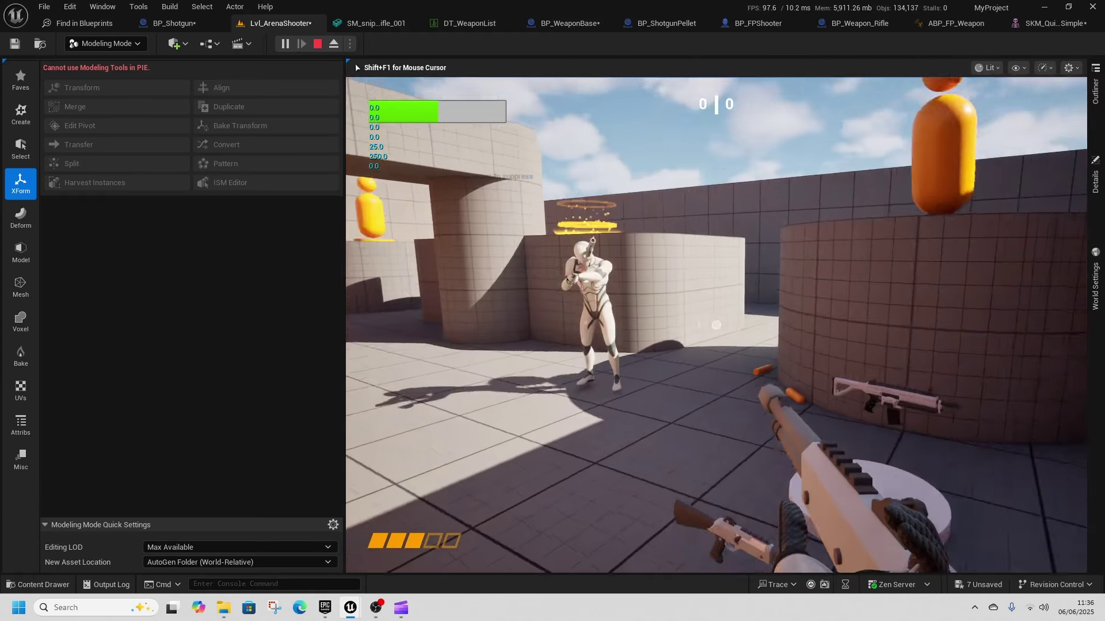
{"action": "key", "text": "s"}
{"action": "left_click", "coordinate": [717, 325]}
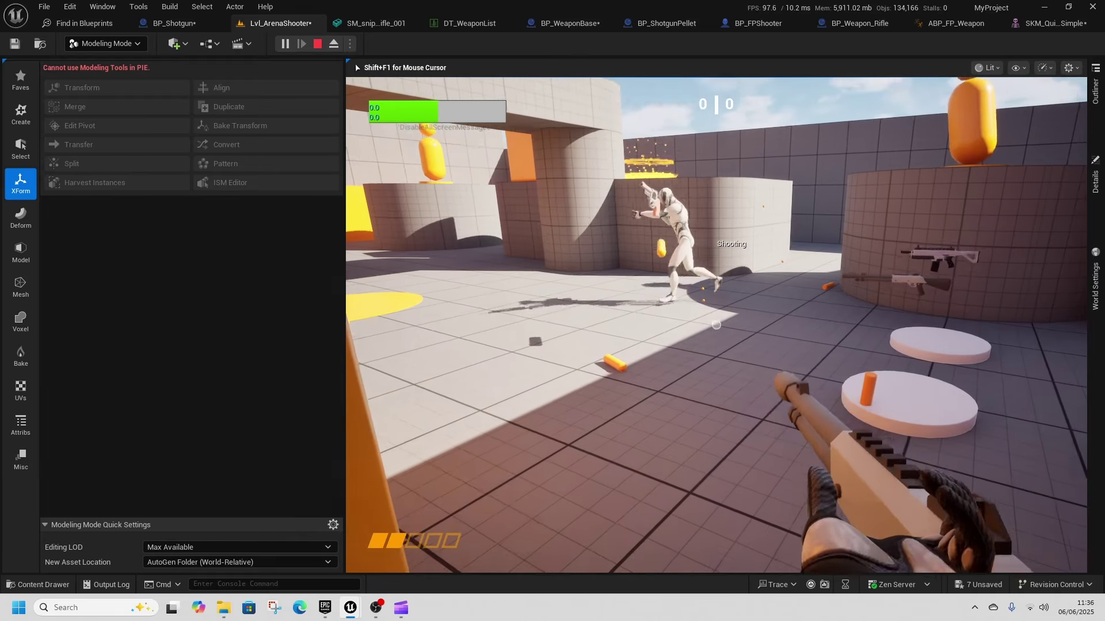
{"action": "key", "text": "w"}
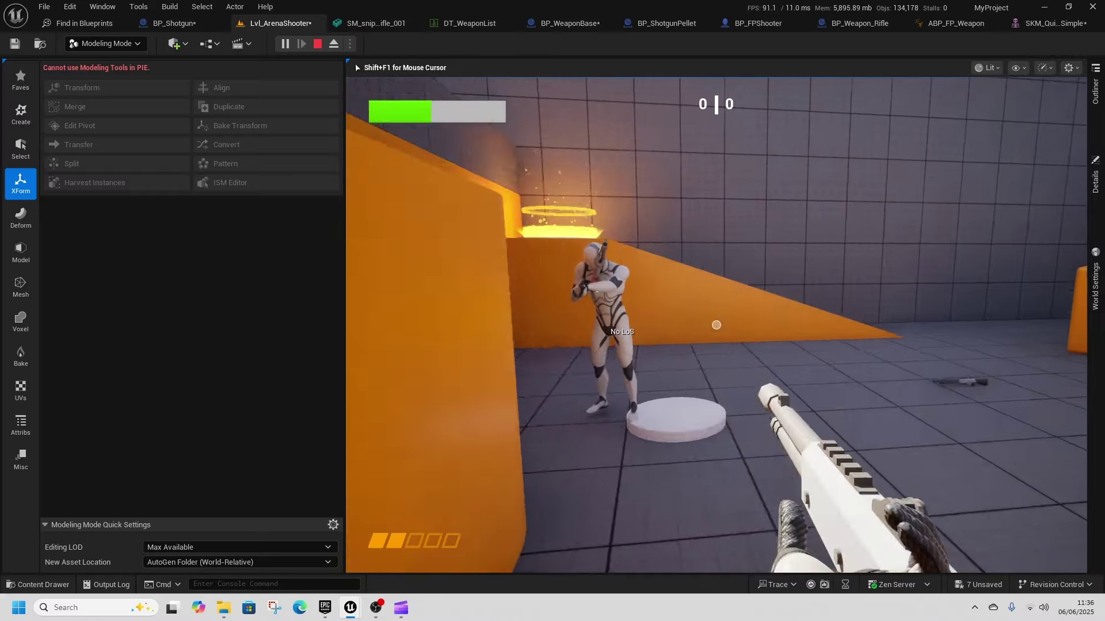
{"action": "left_click", "coordinate": [716, 325]}
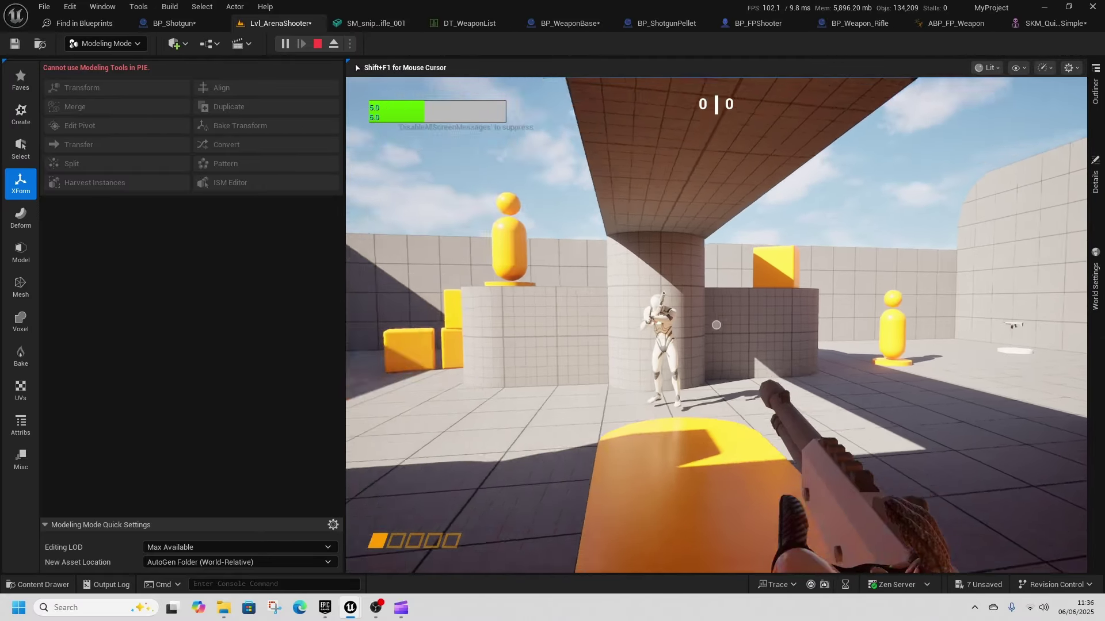
{"action": "left_click", "coordinate": [716, 325]}
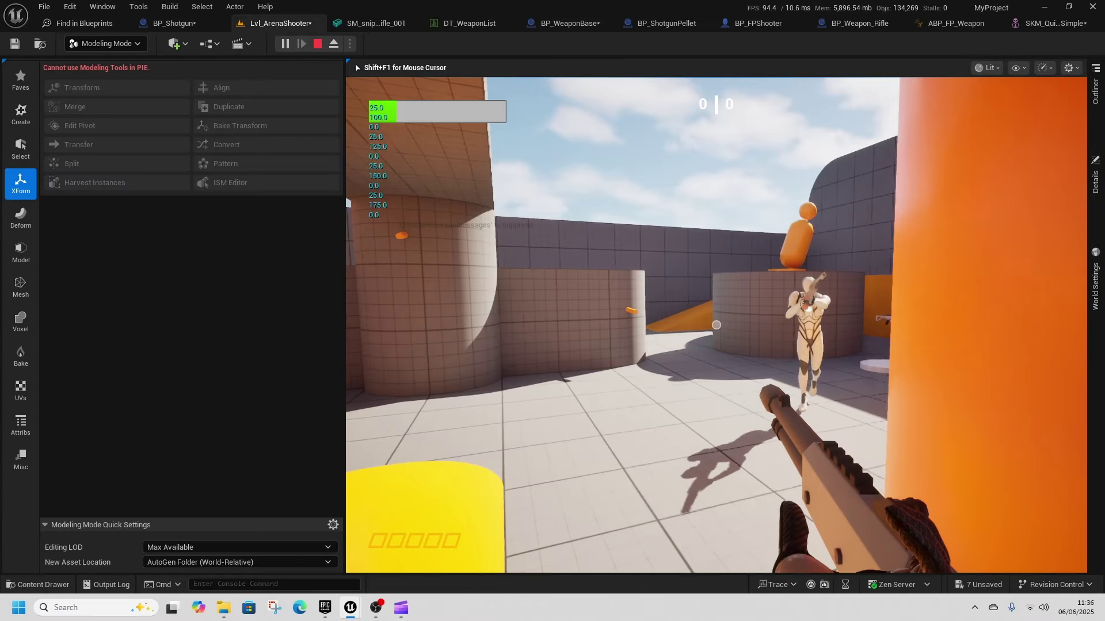
{"action": "key", "text": "r"}
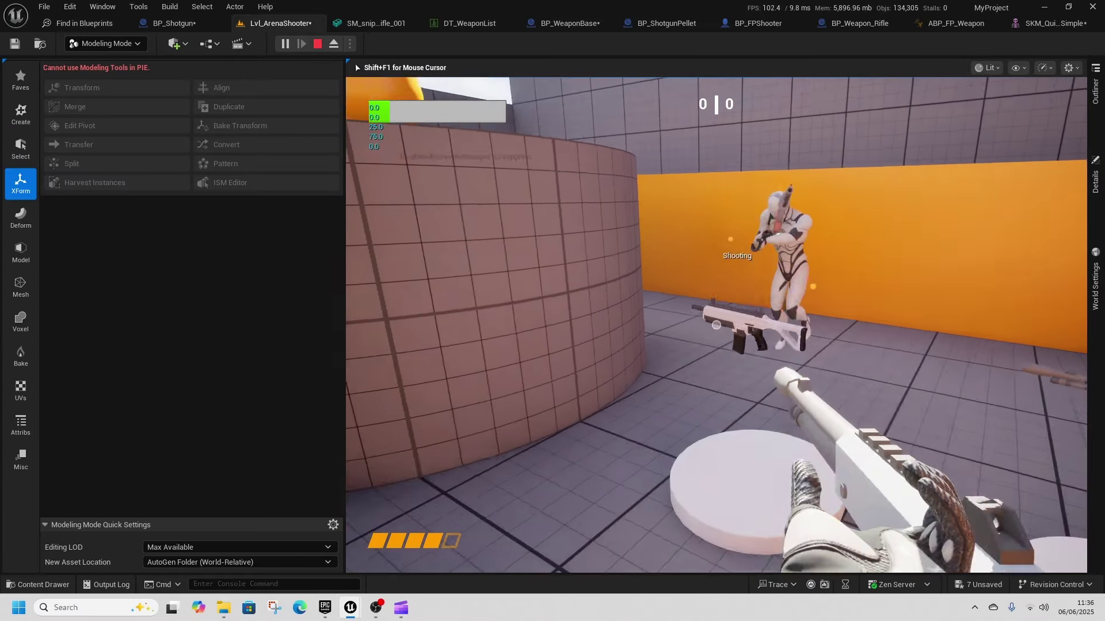
{"action": "key", "text": "w"}
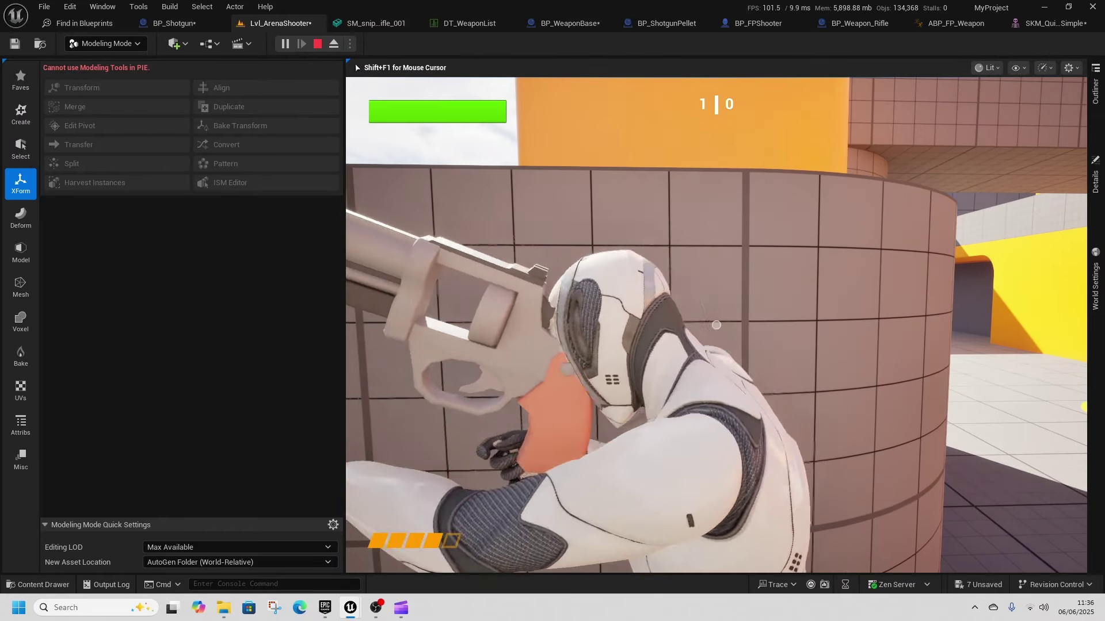
Pick up the revolver in the arena, shoot the enemy with it and end the play session.
{"action": "key", "text": "w"}
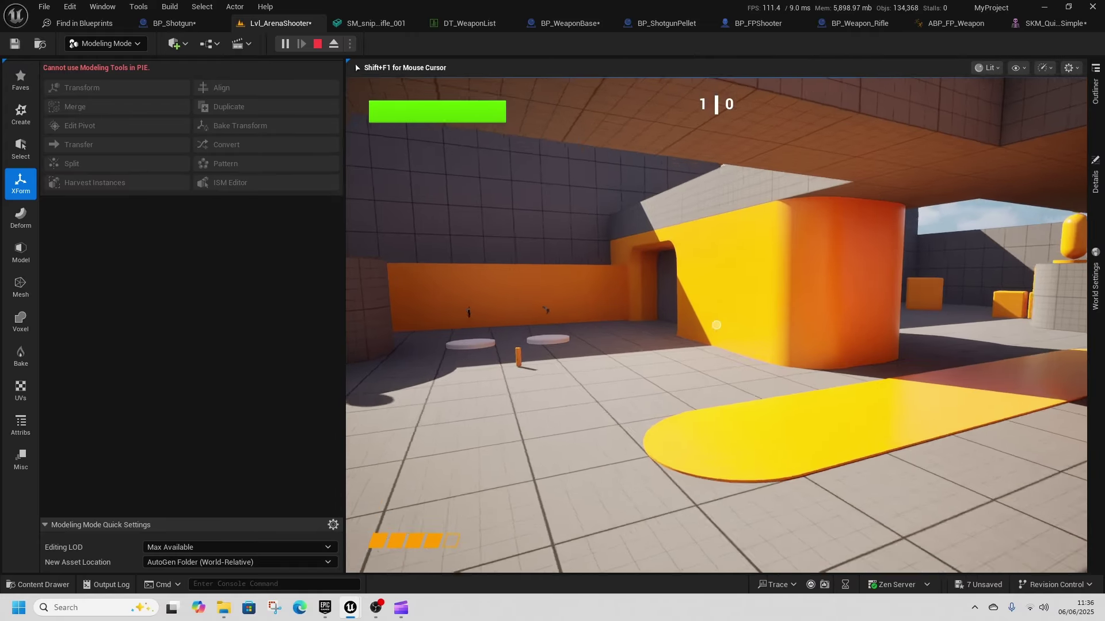
{"action": "key", "text": "w"}
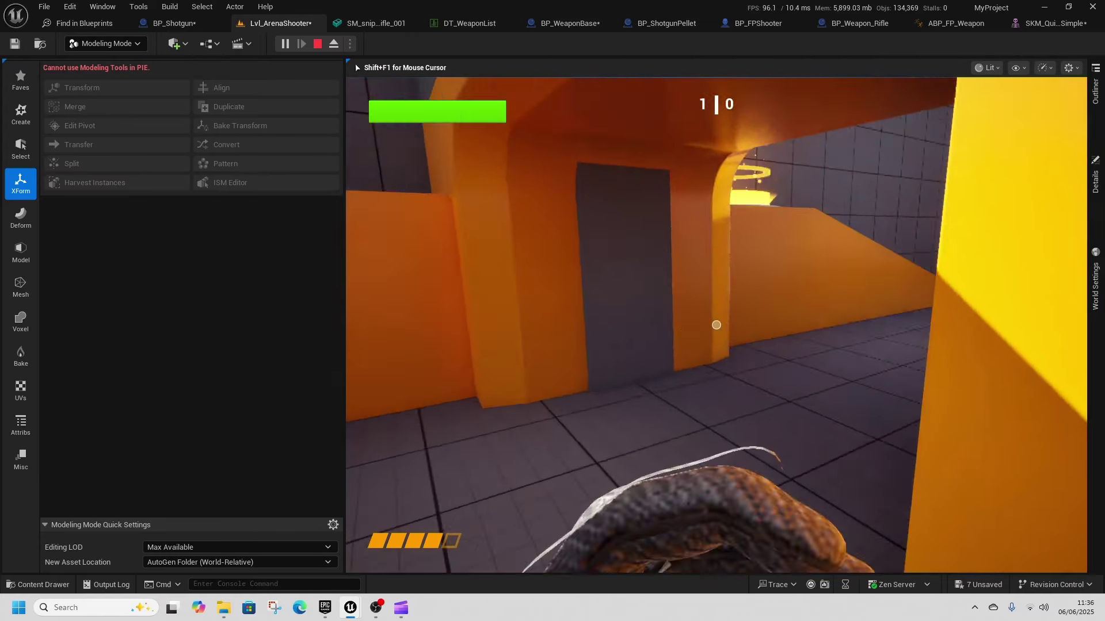
{"action": "key", "text": "w"}
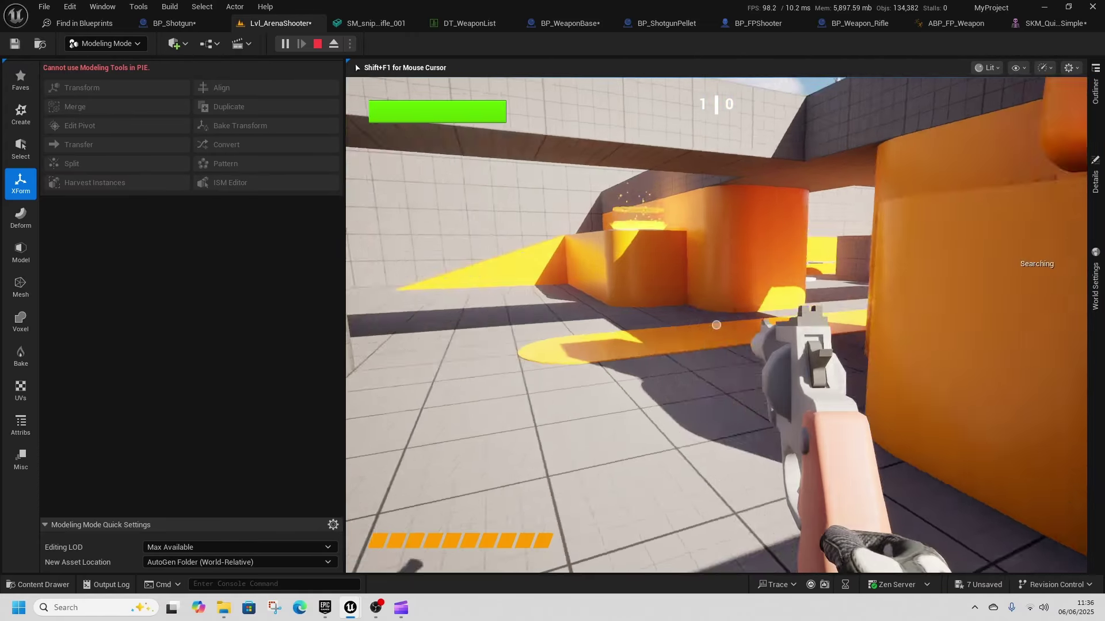
{"action": "left_click", "coordinate": [716, 325]}
{"action": "left_click", "coordinate": [716, 326]}
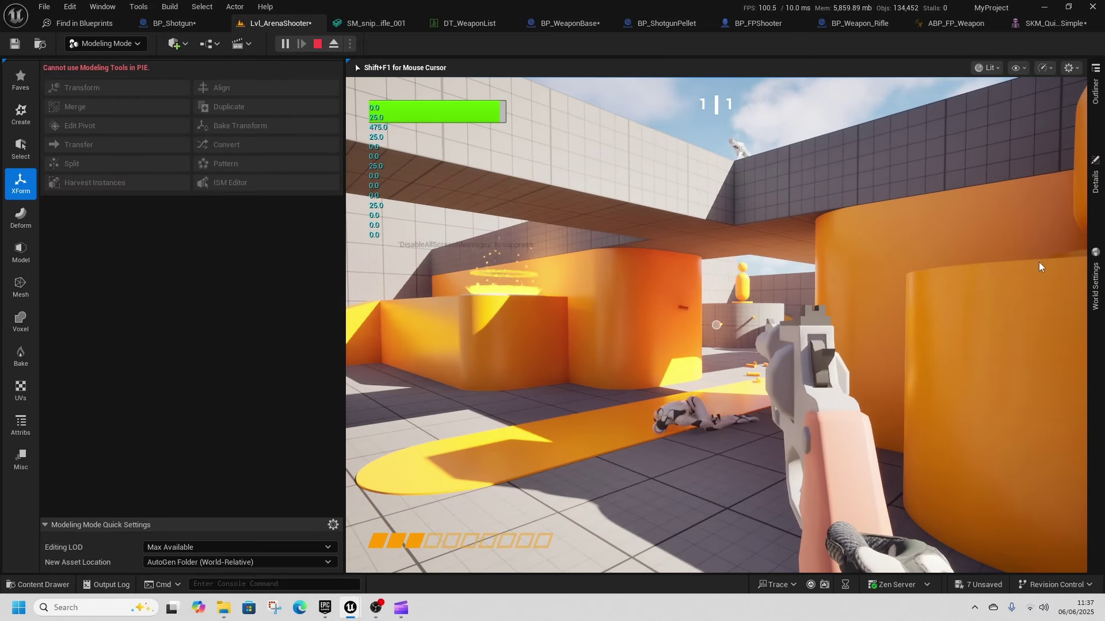
{"action": "left_click", "coordinate": [317, 45]}
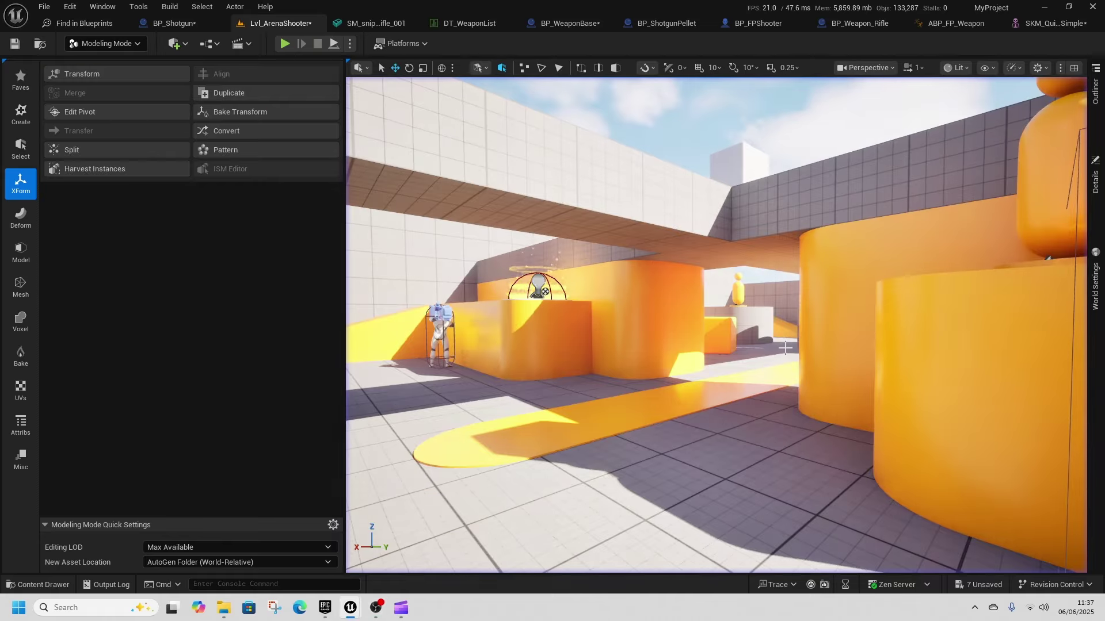